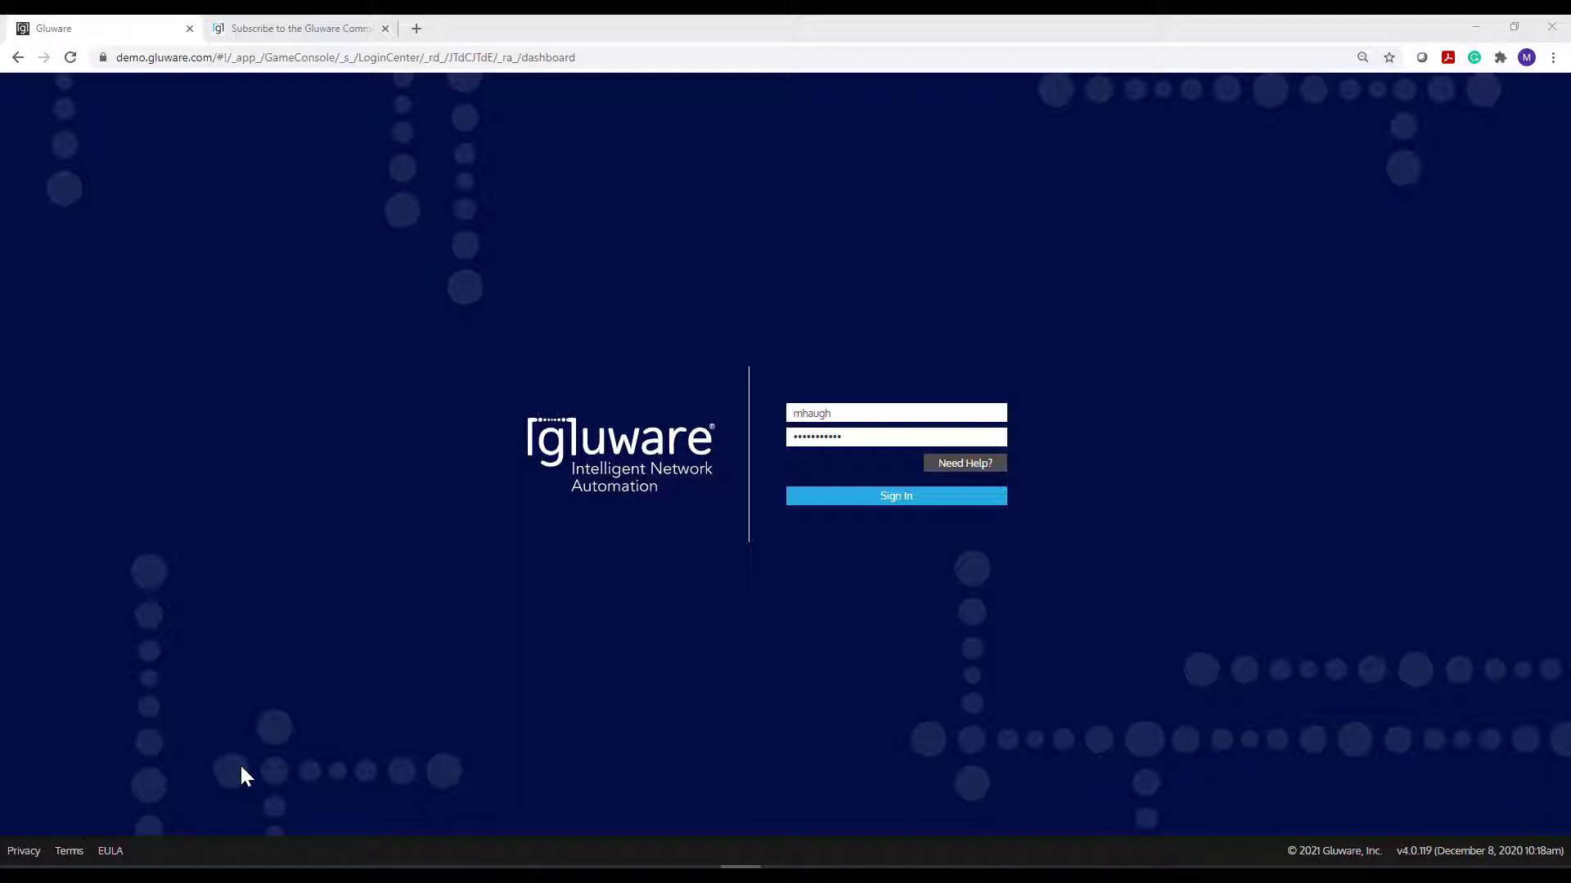
# - Sign in with the prefilled credentials and open the Model Editor
pyautogui.click(822, 498)
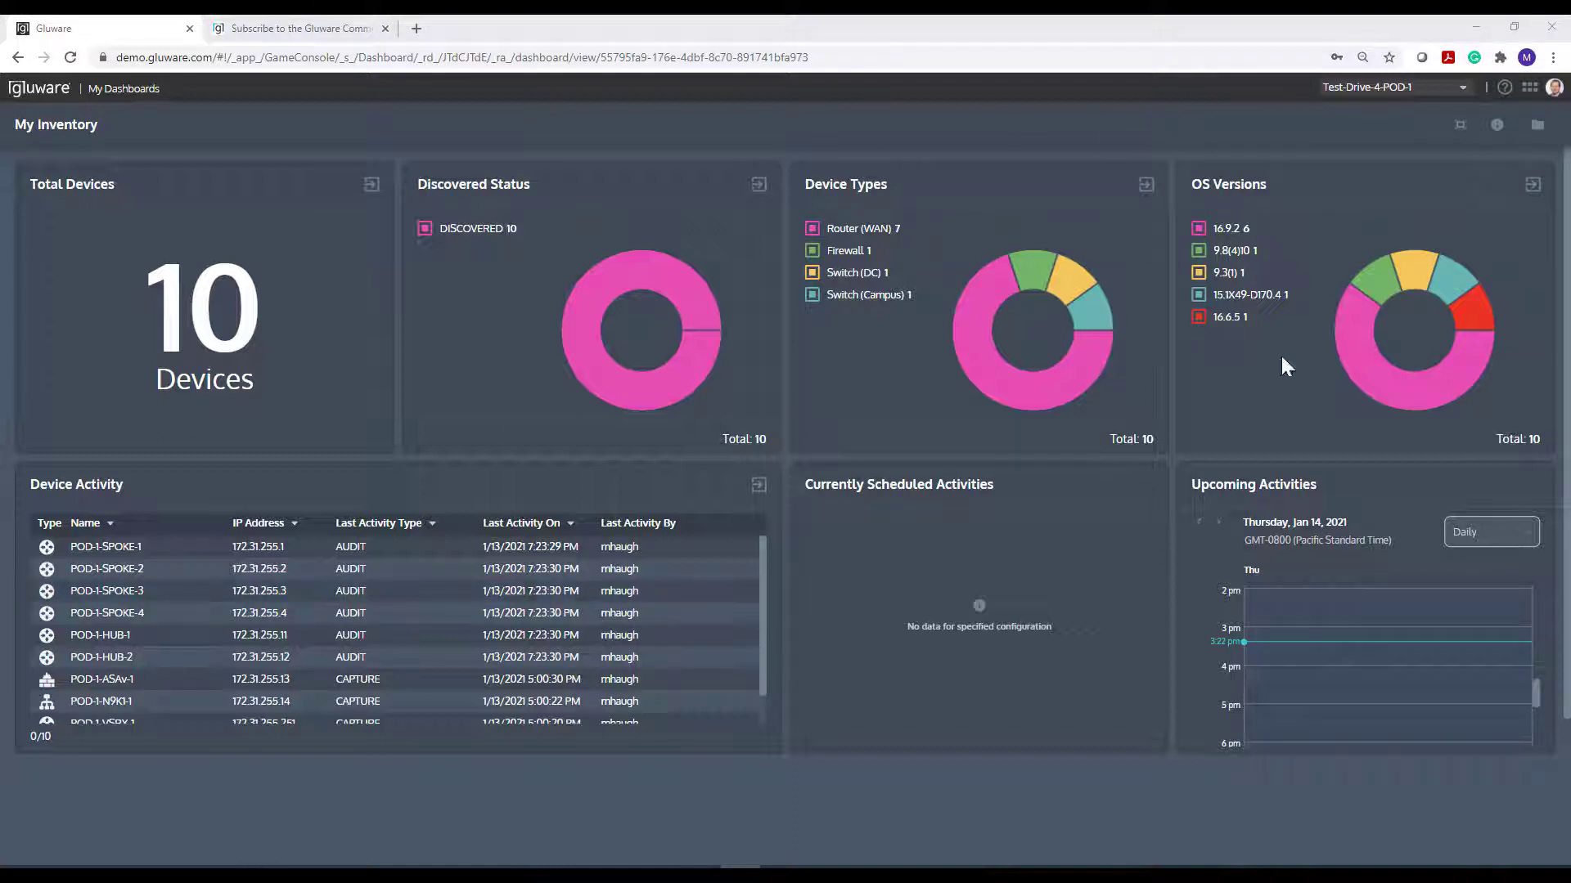
pyautogui.click(1529, 89)
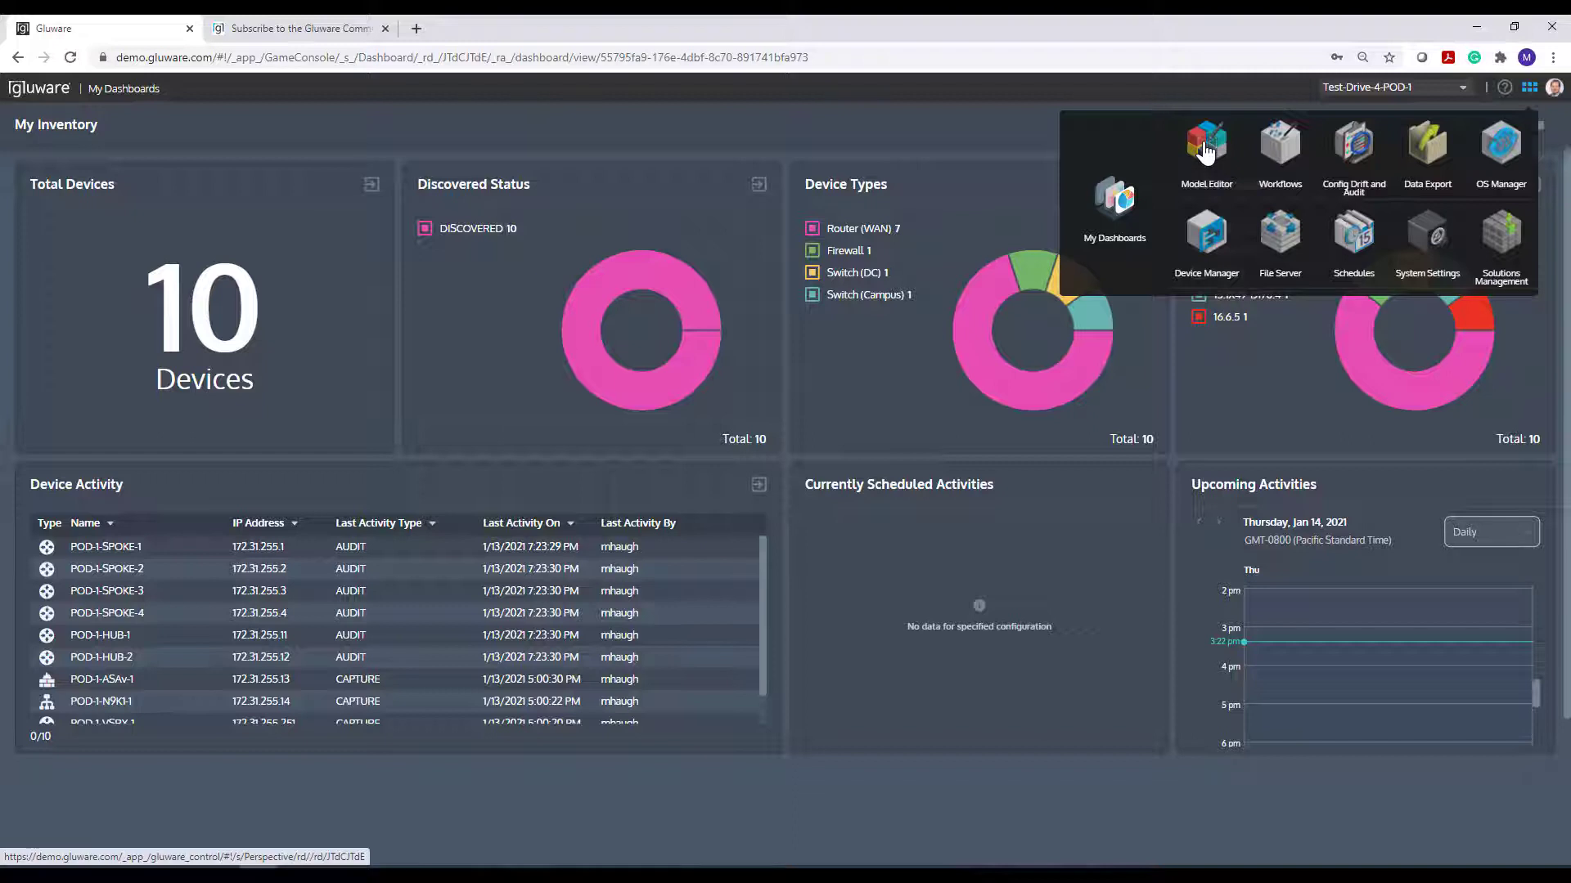
pyautogui.click(1204, 150)
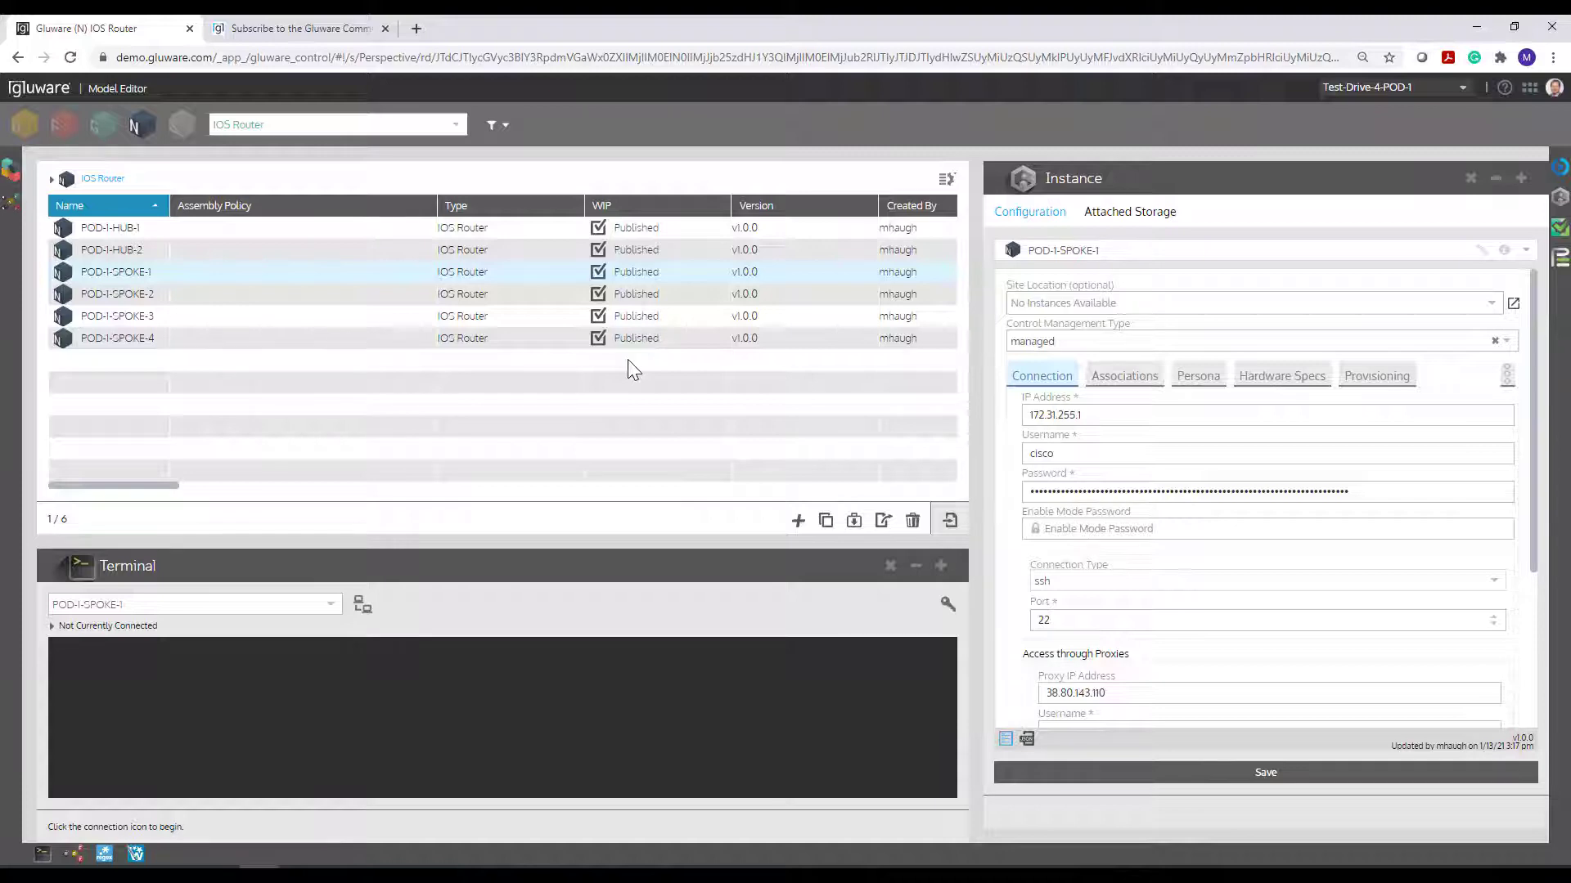
# - Close the Instance and Terminal panels, and review the available columns for the IOS Router node list
pyautogui.click(1470, 179)
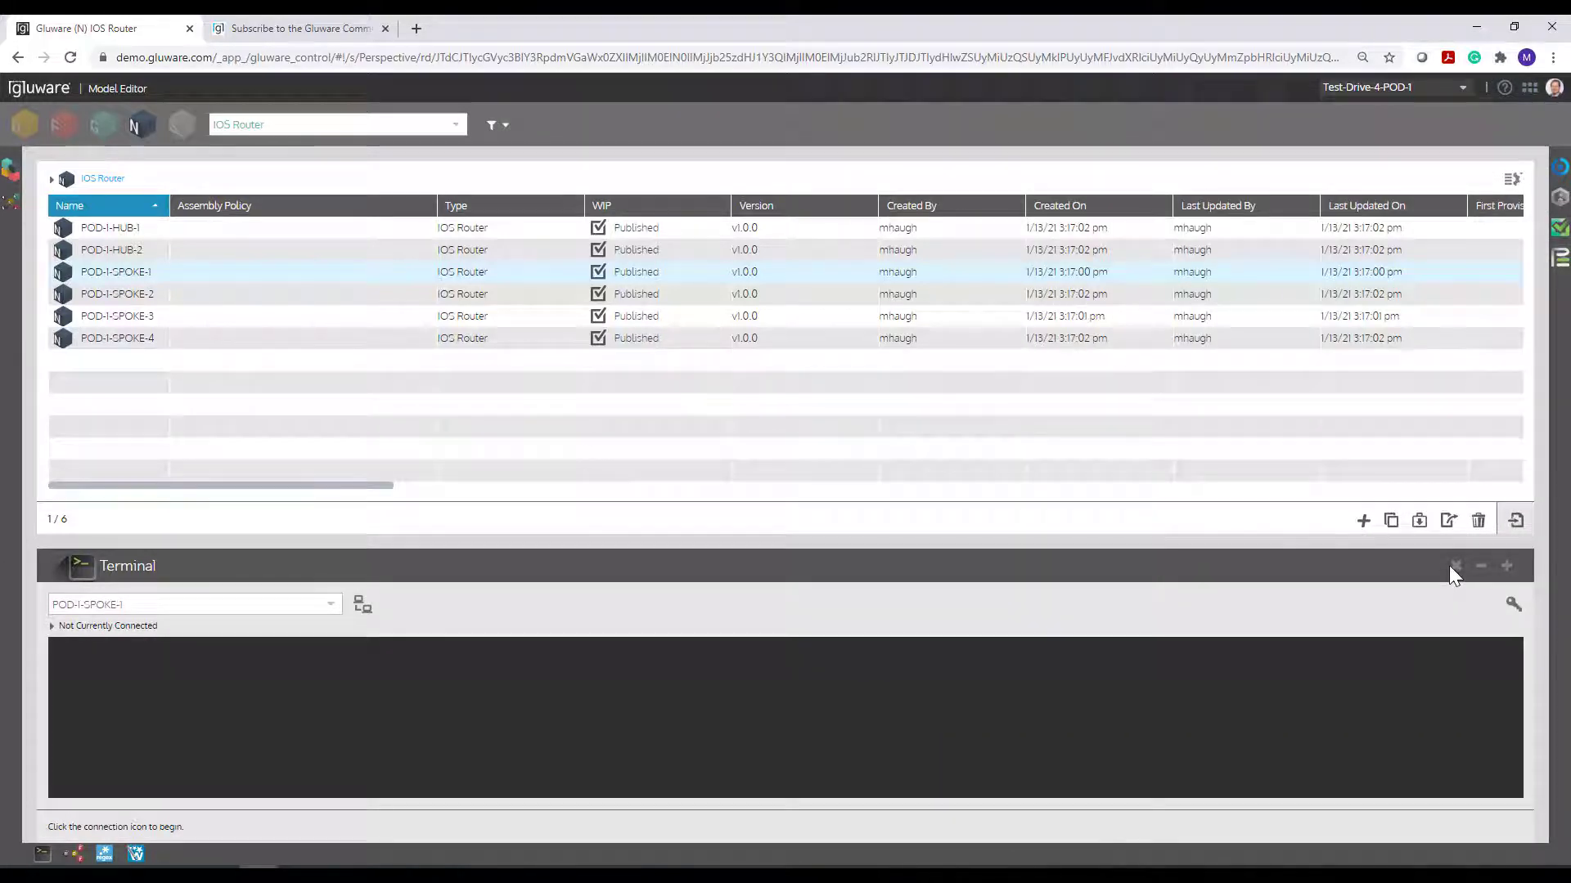
pyautogui.click(1452, 566)
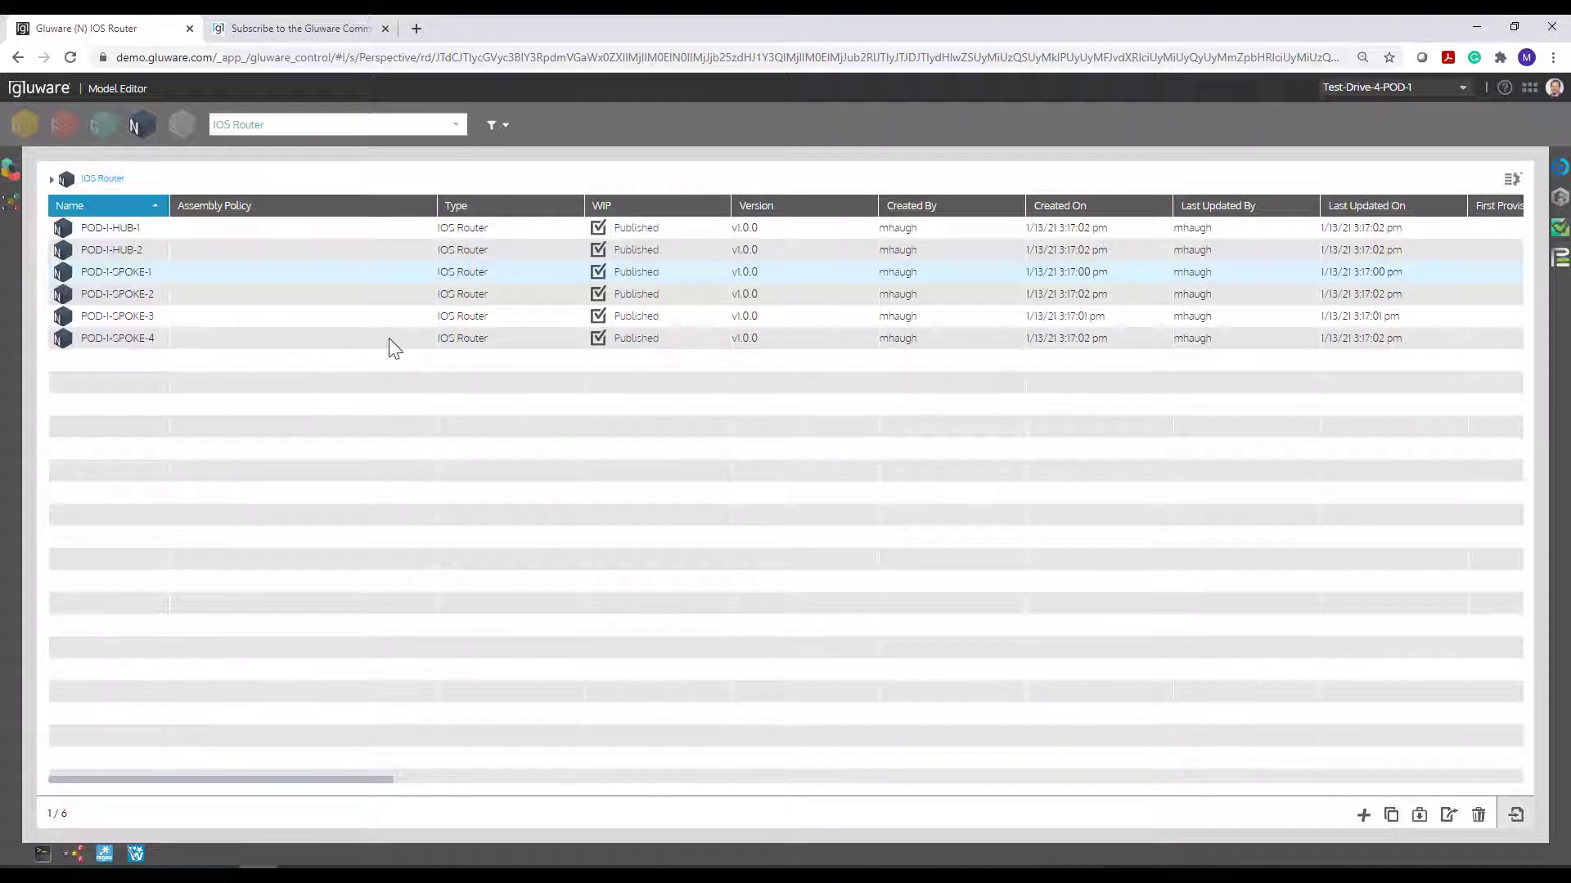
pyautogui.click(1512, 189)
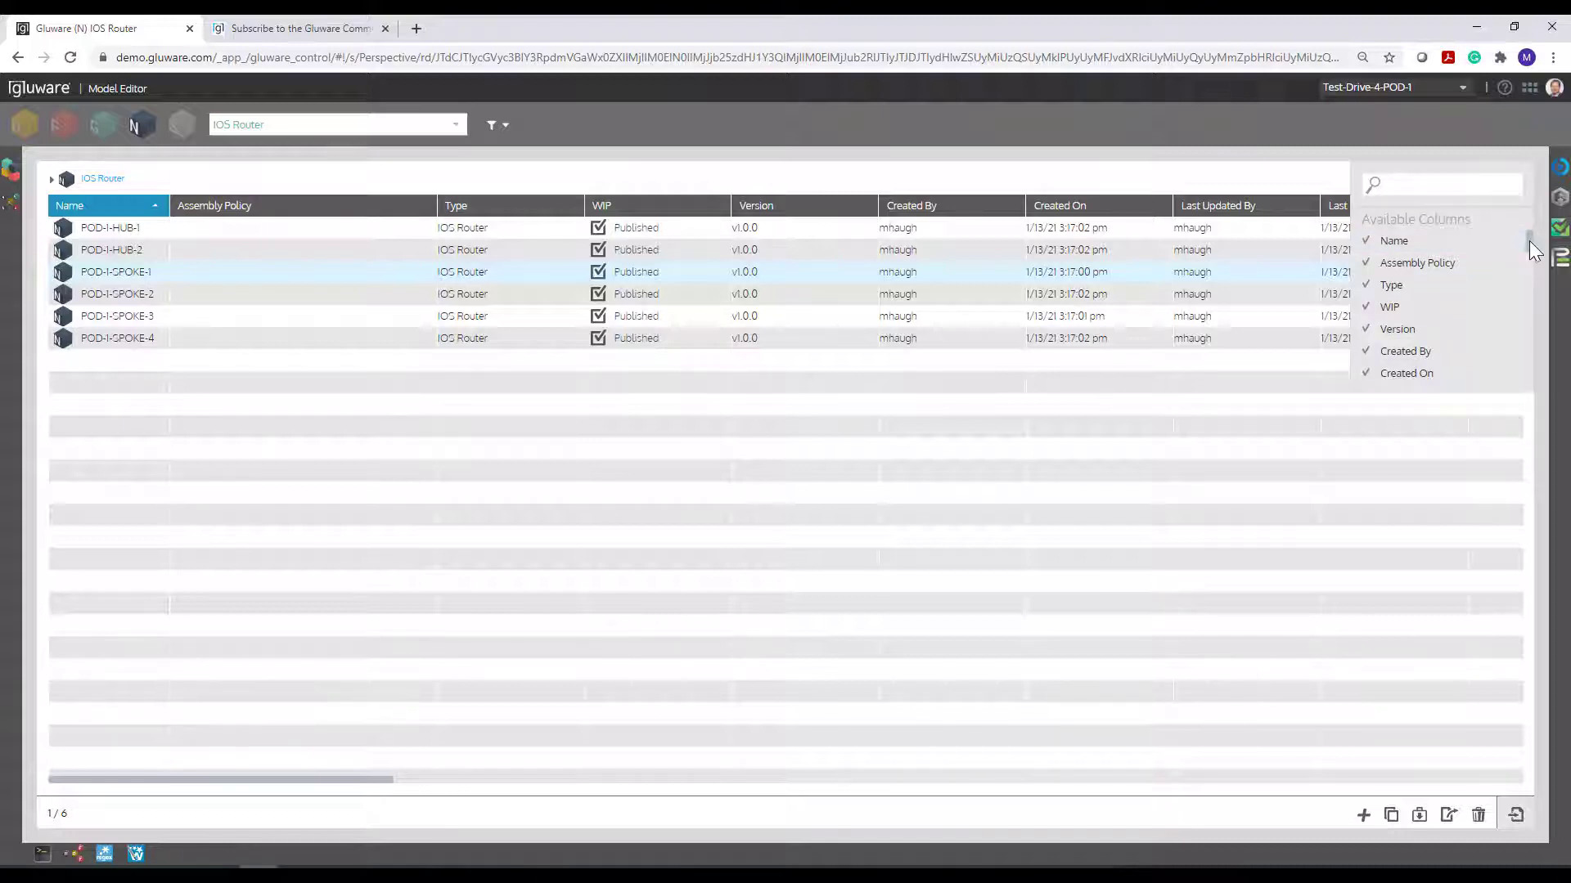
pyautogui.moveTo(1531, 242)
pyautogui.mouseDown()
pyautogui.moveTo(1529, 323)
pyautogui.moveTo(1524, 228)
pyautogui.mouseUp()
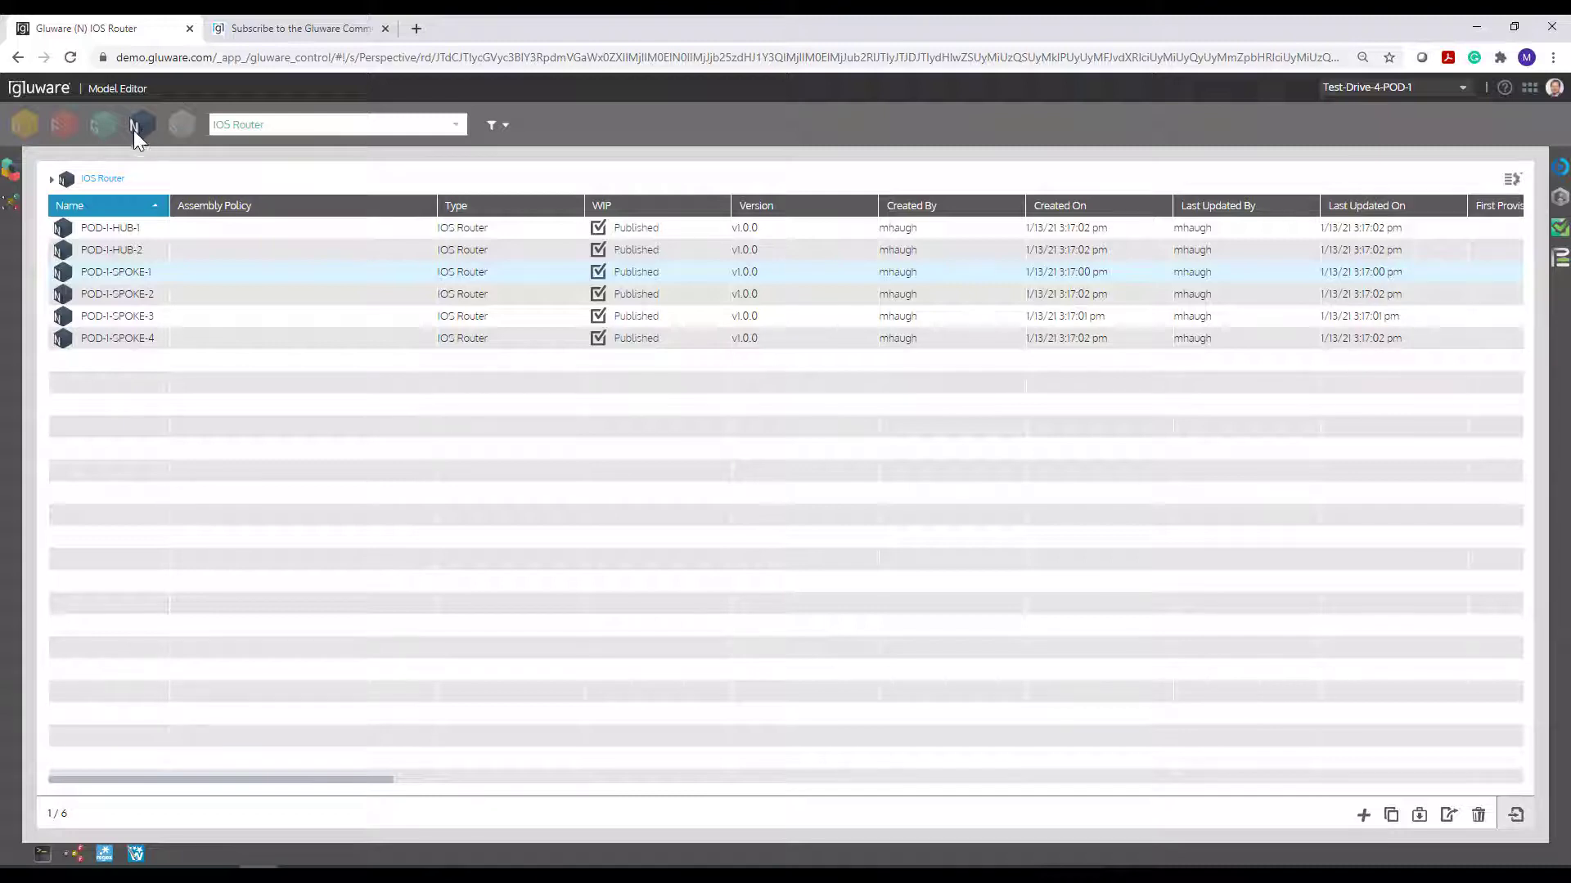
# - Show nodes of All Types in the list, and switch it back to IOS Router
pyautogui.click(452, 129)
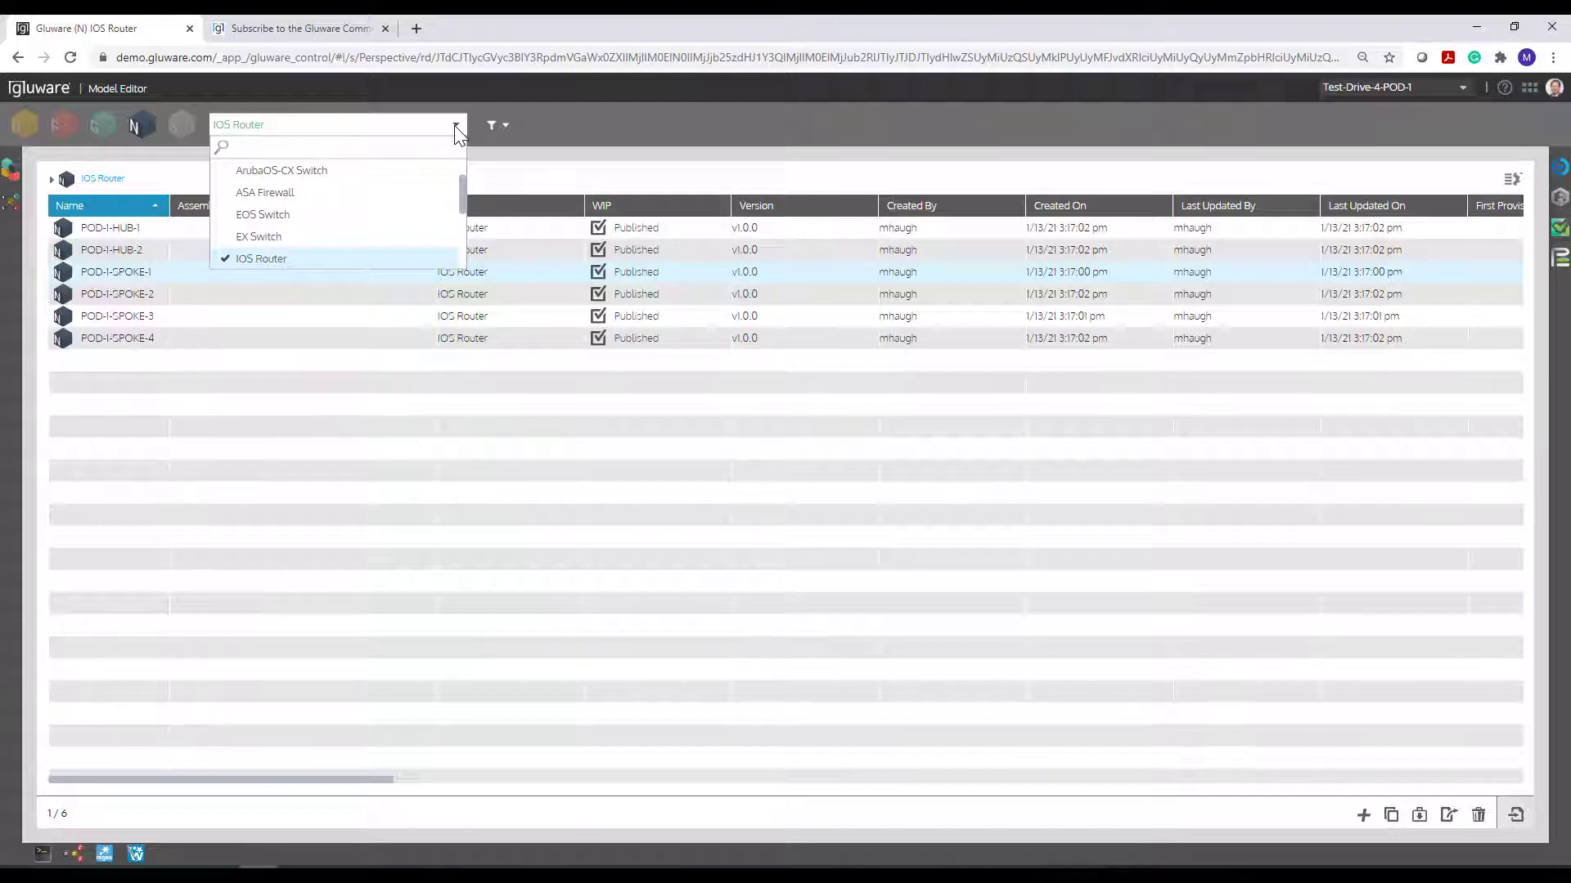
pyautogui.scroll(2, 465, 196)
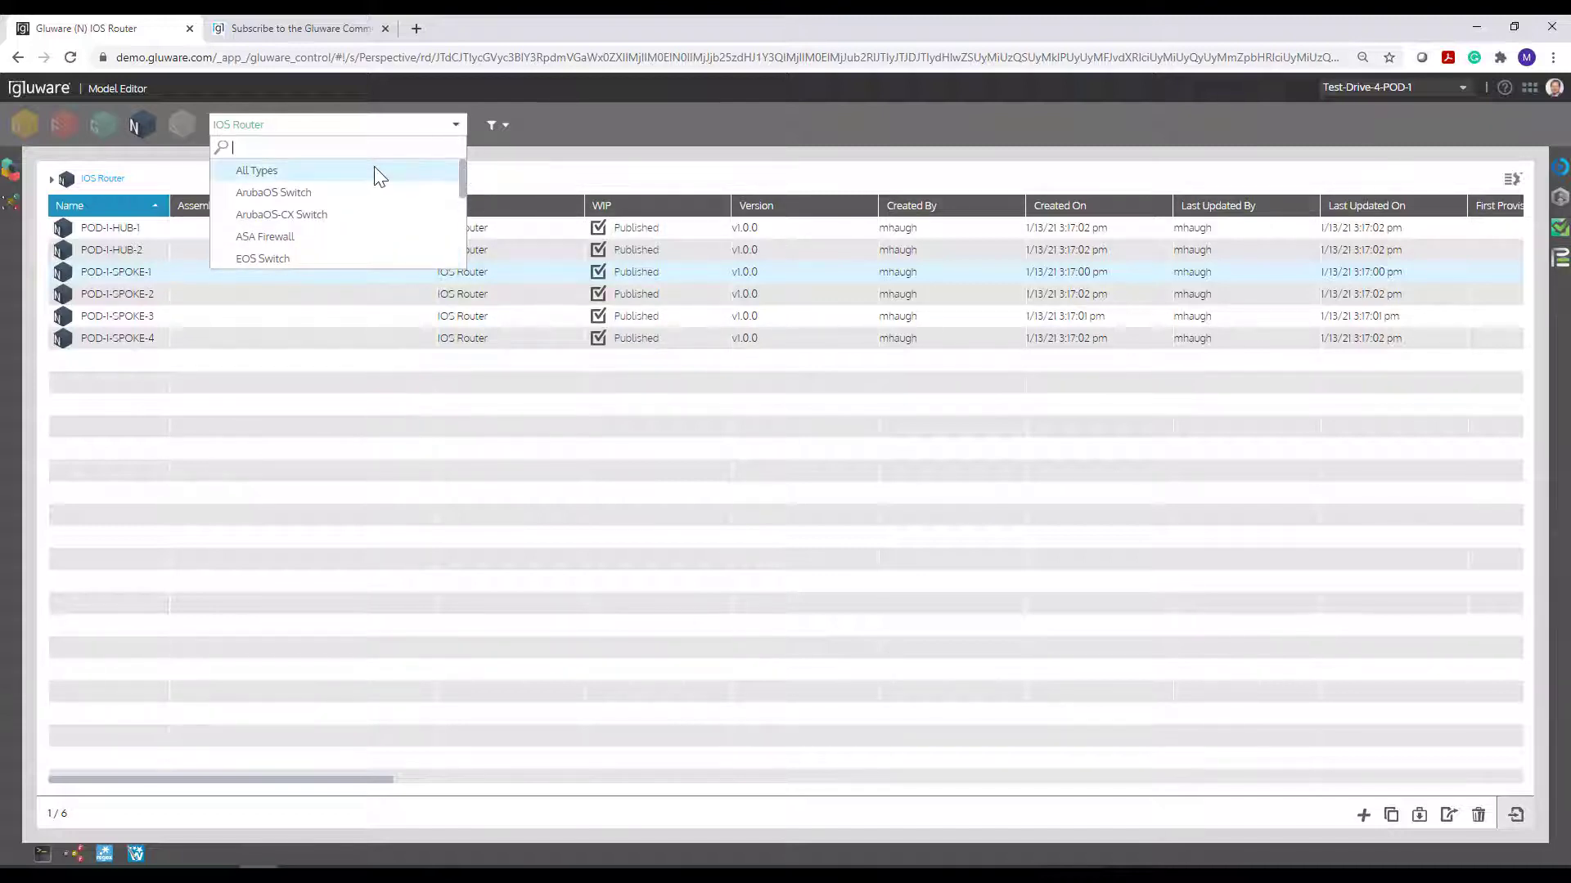
pyautogui.click(378, 172)
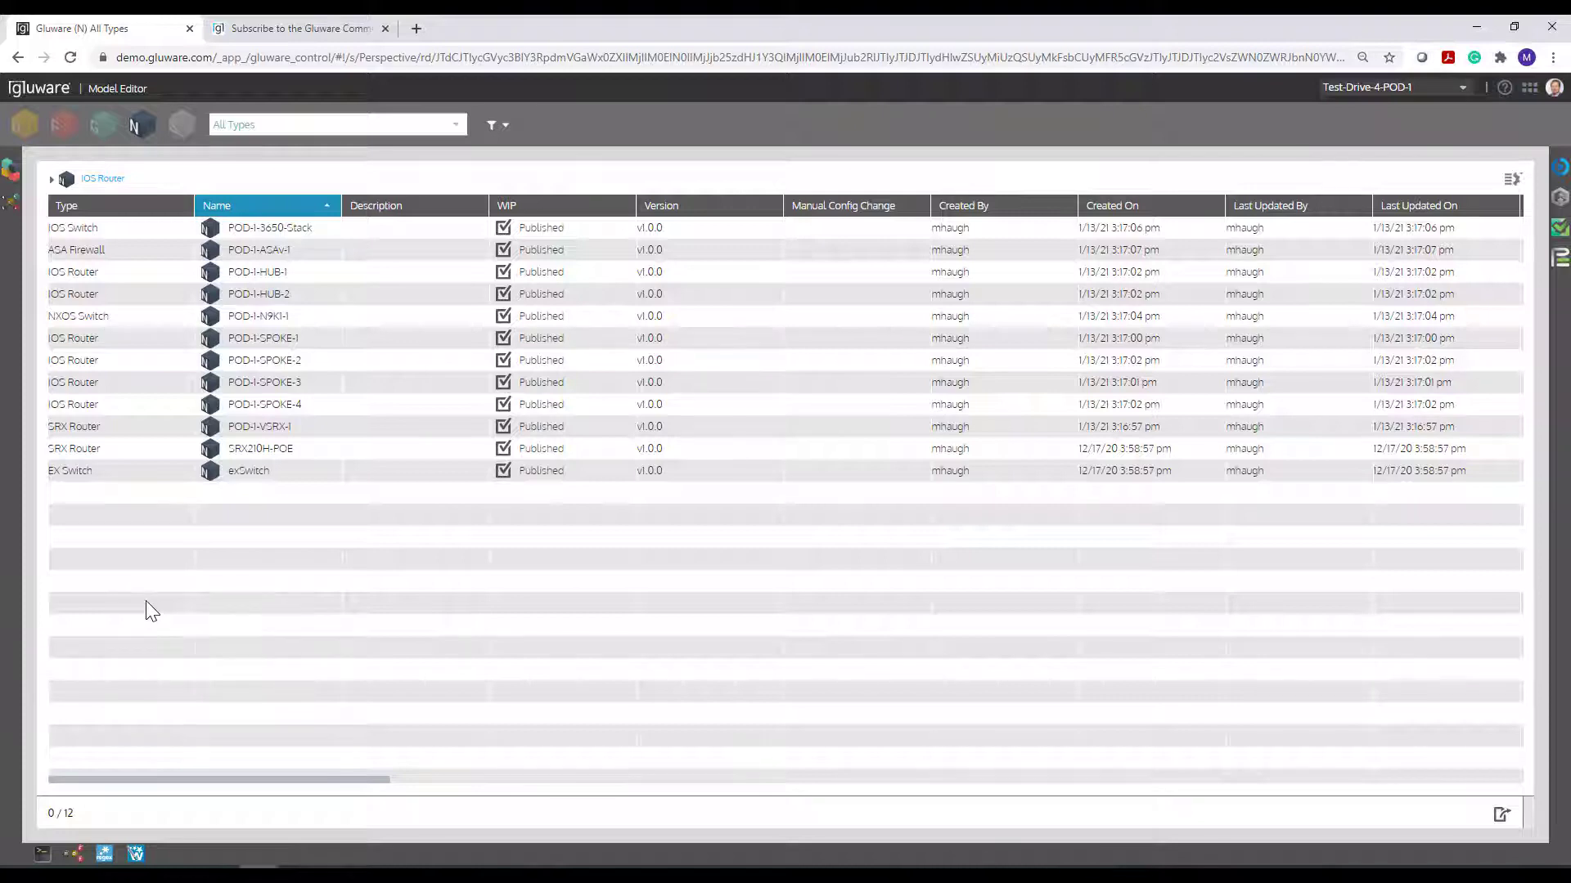
pyautogui.click(455, 126)
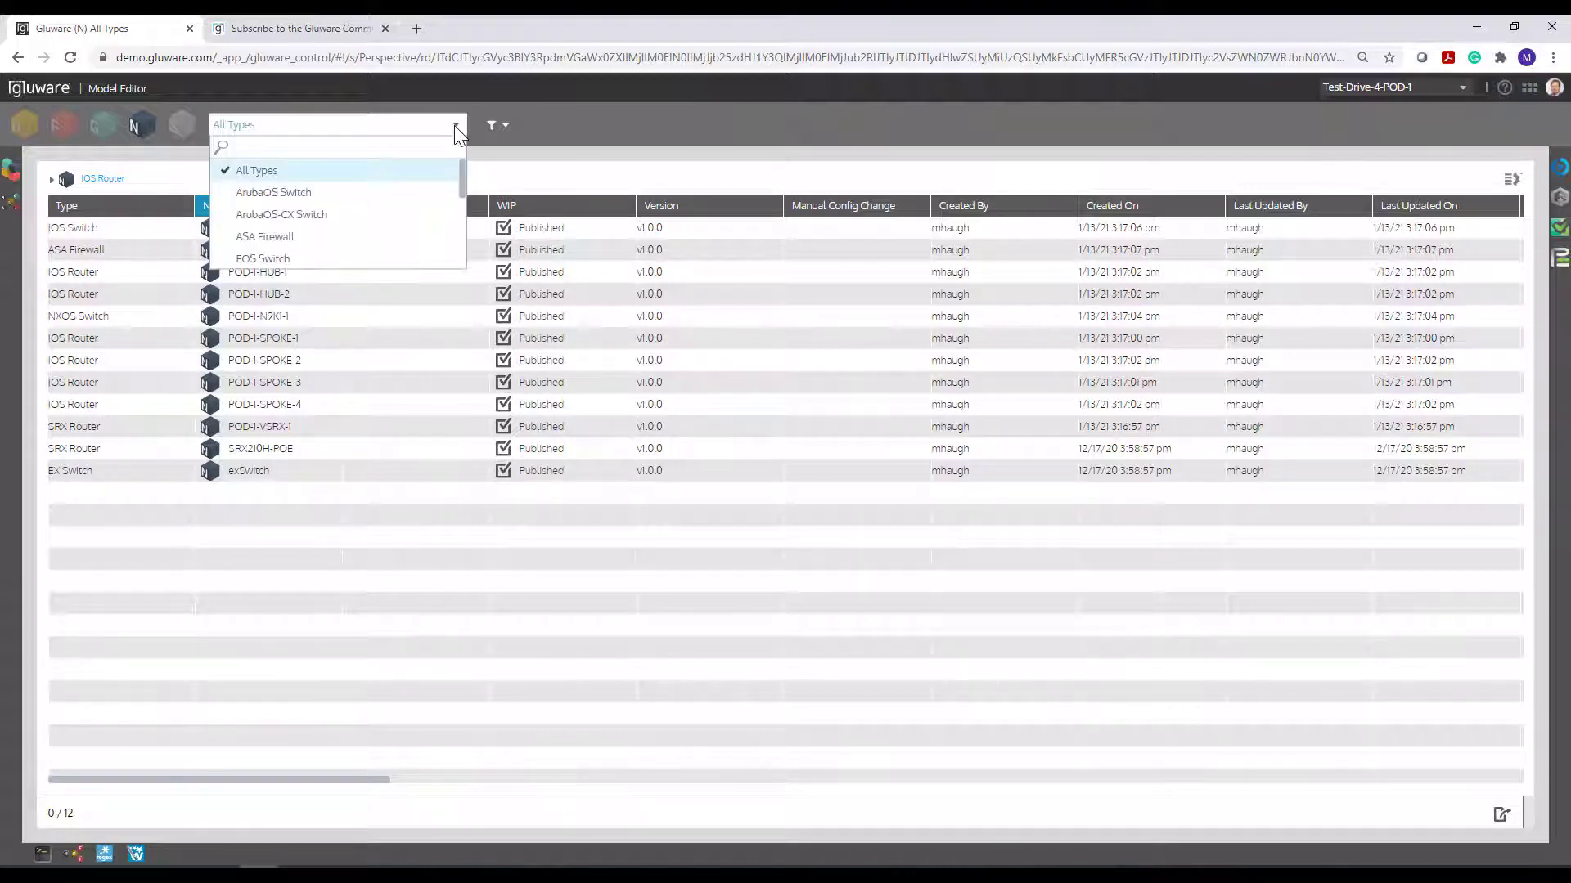
pyautogui.moveTo(460, 174); pyautogui.dragTo(460, 203)
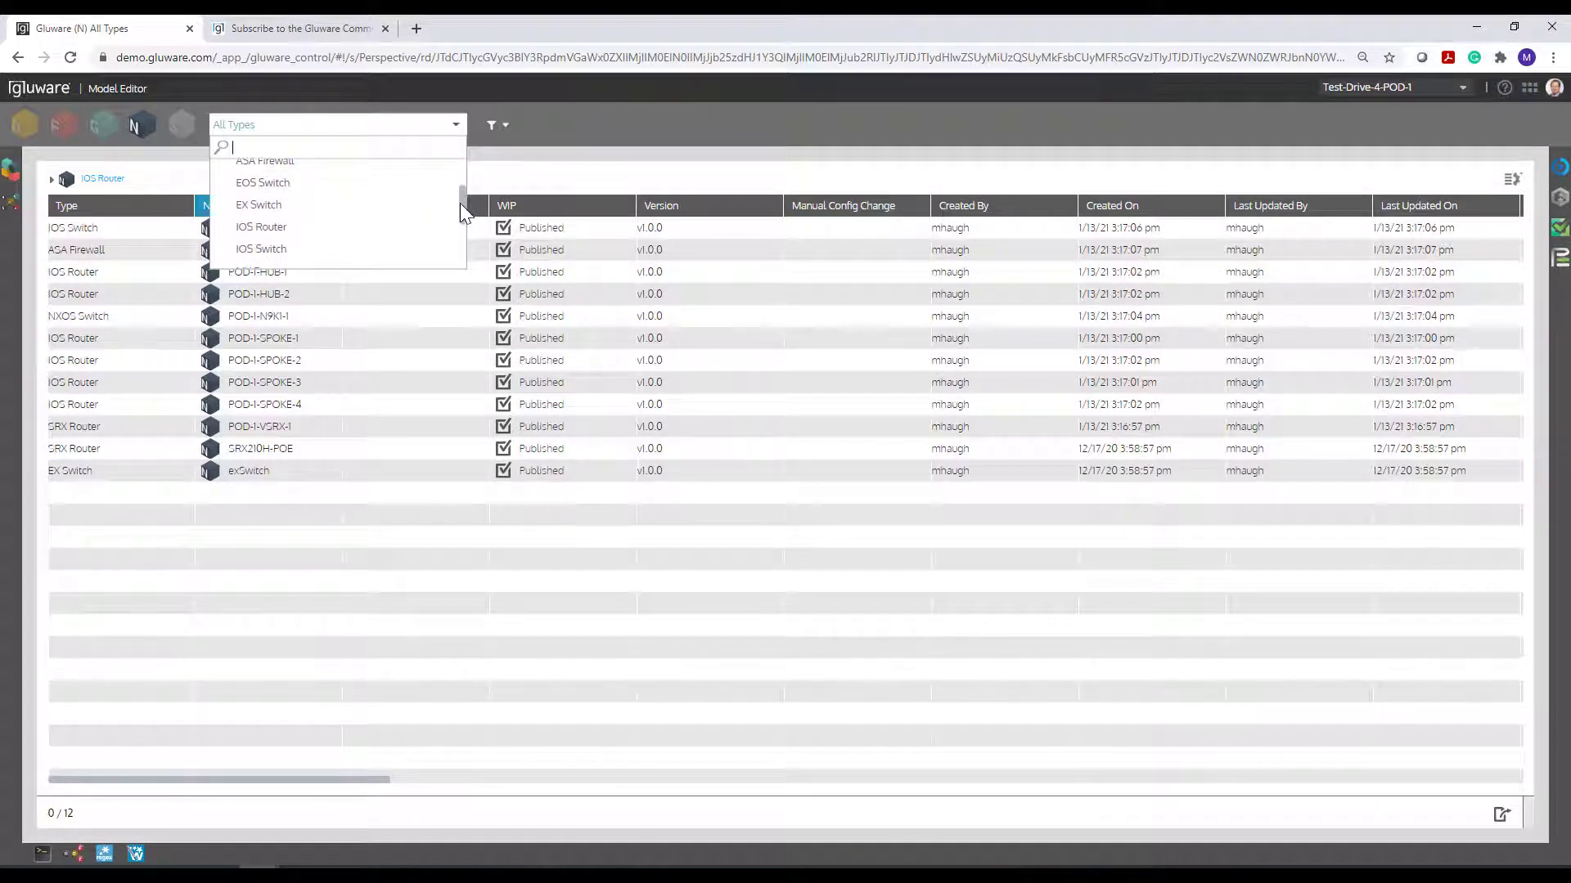
pyautogui.click(316, 229)
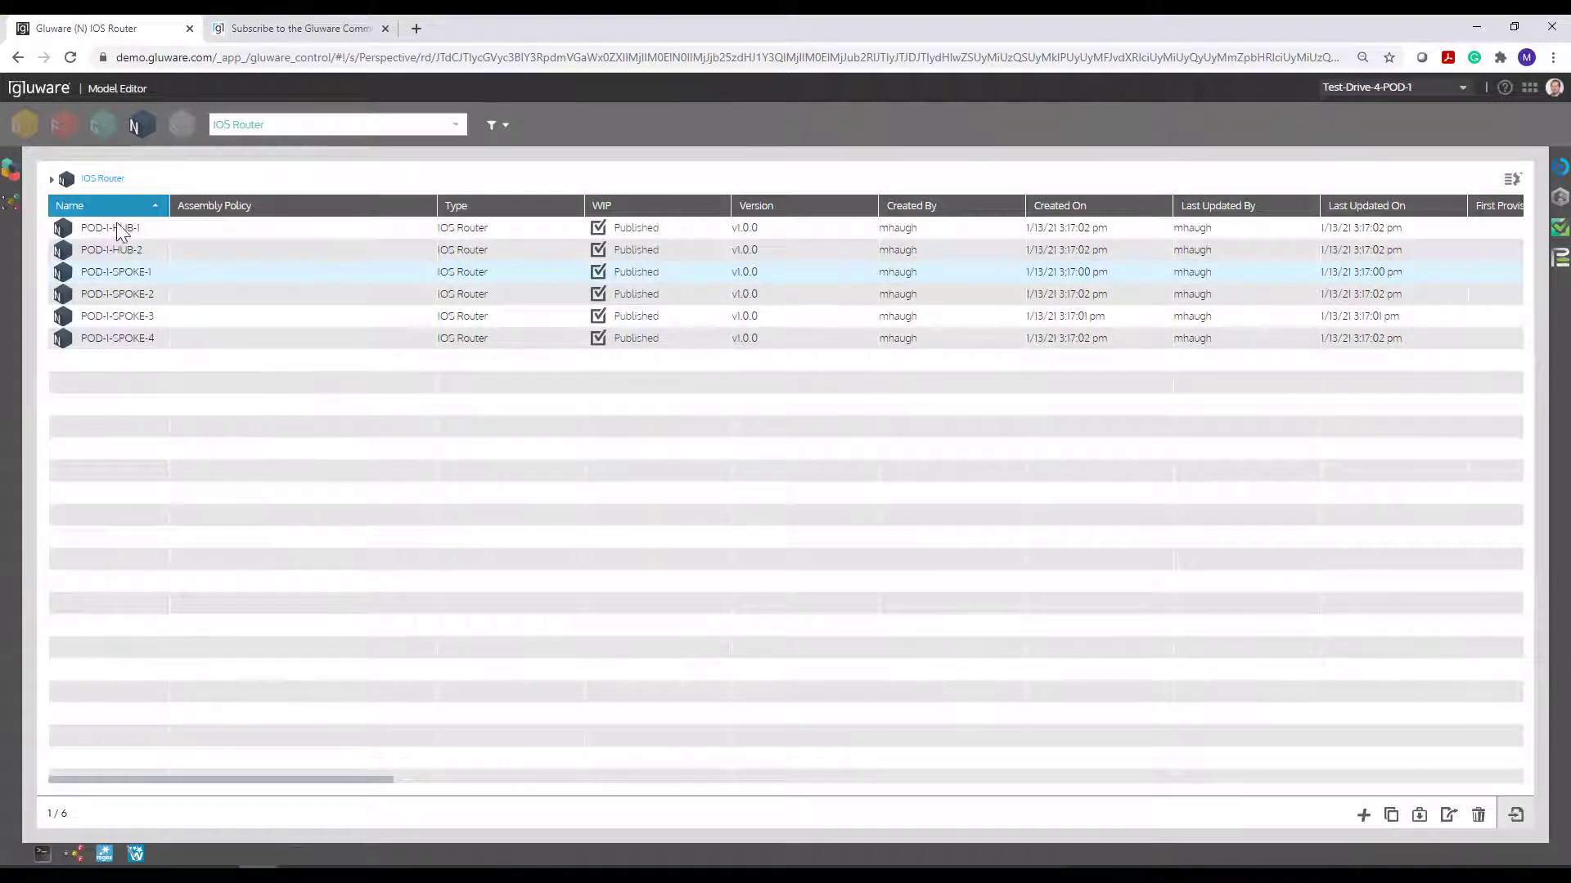
# - Look at the node list's text filter and its rule-based filter builder without applying any filter
pyautogui.click(489, 125)
pyautogui.click(531, 125)
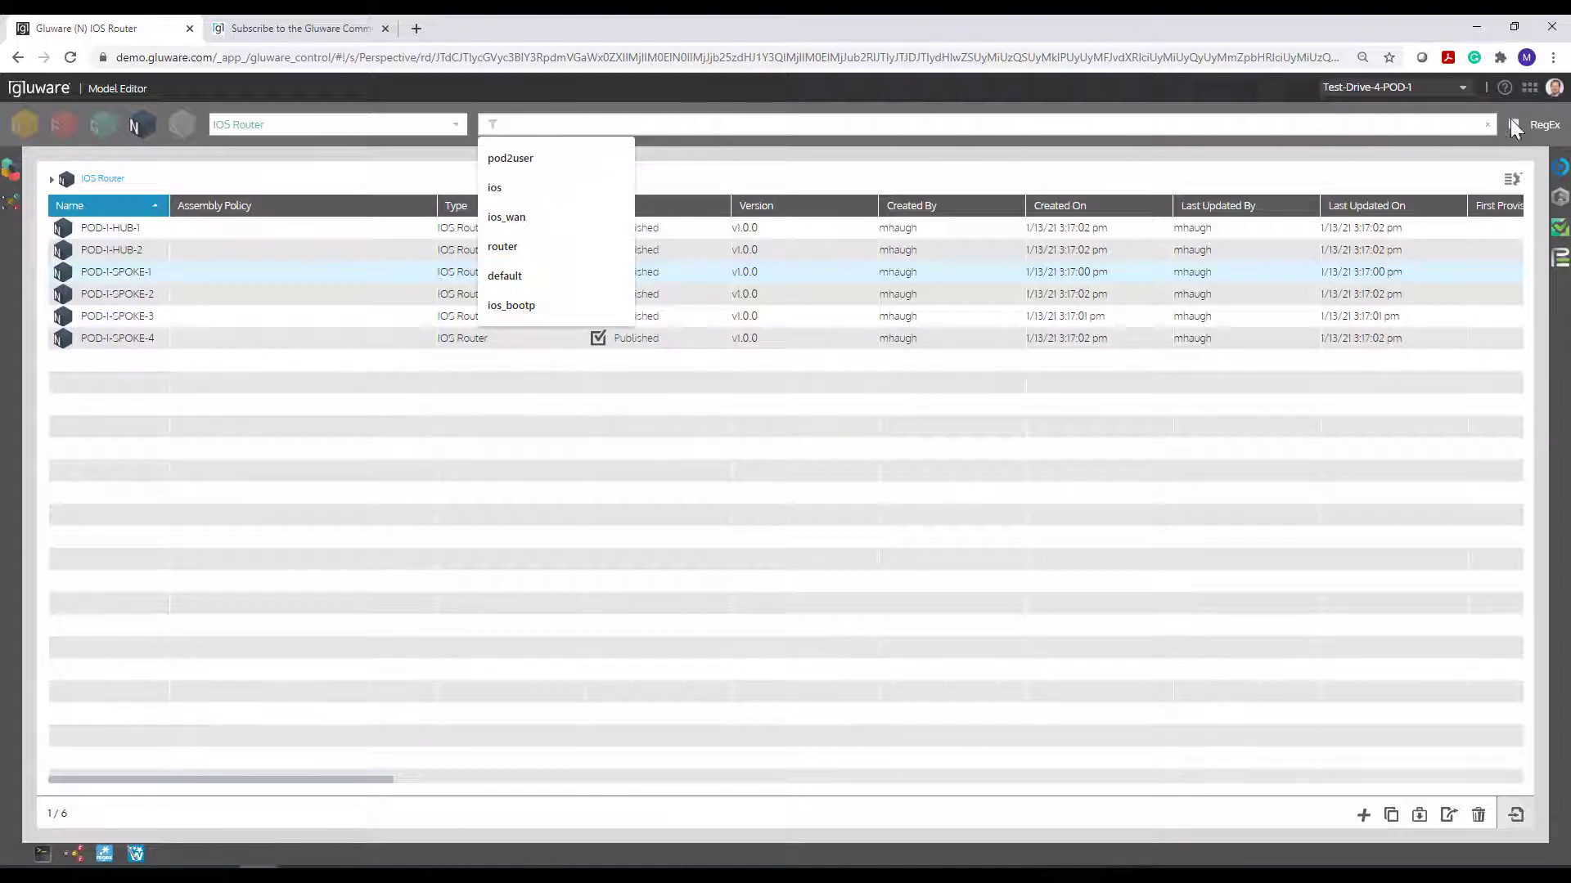
pyautogui.click(586, 115)
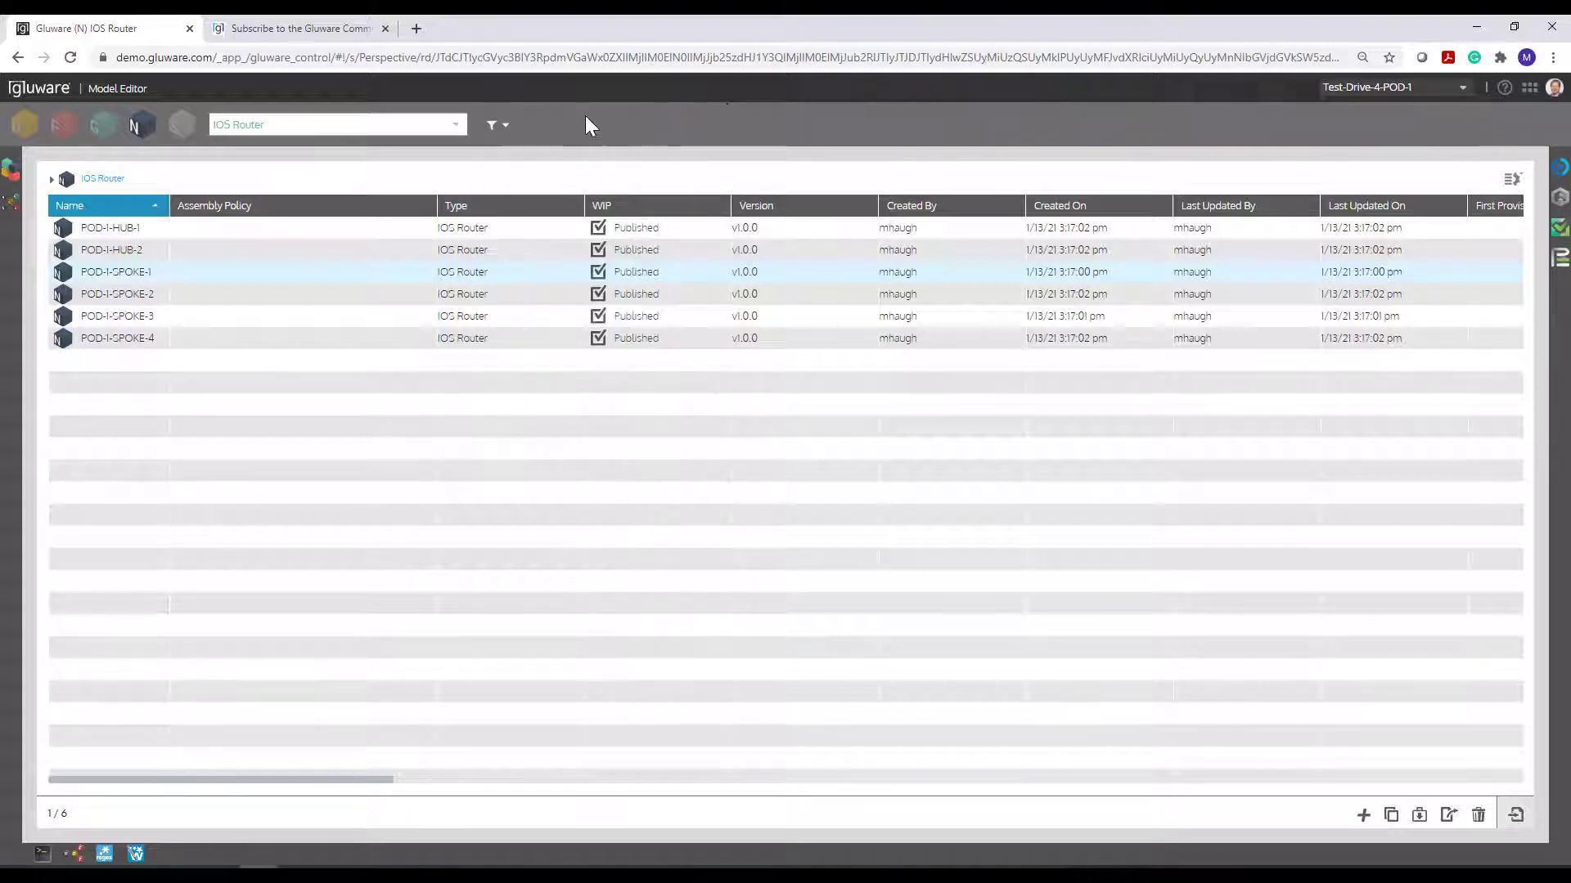
pyautogui.click(508, 126)
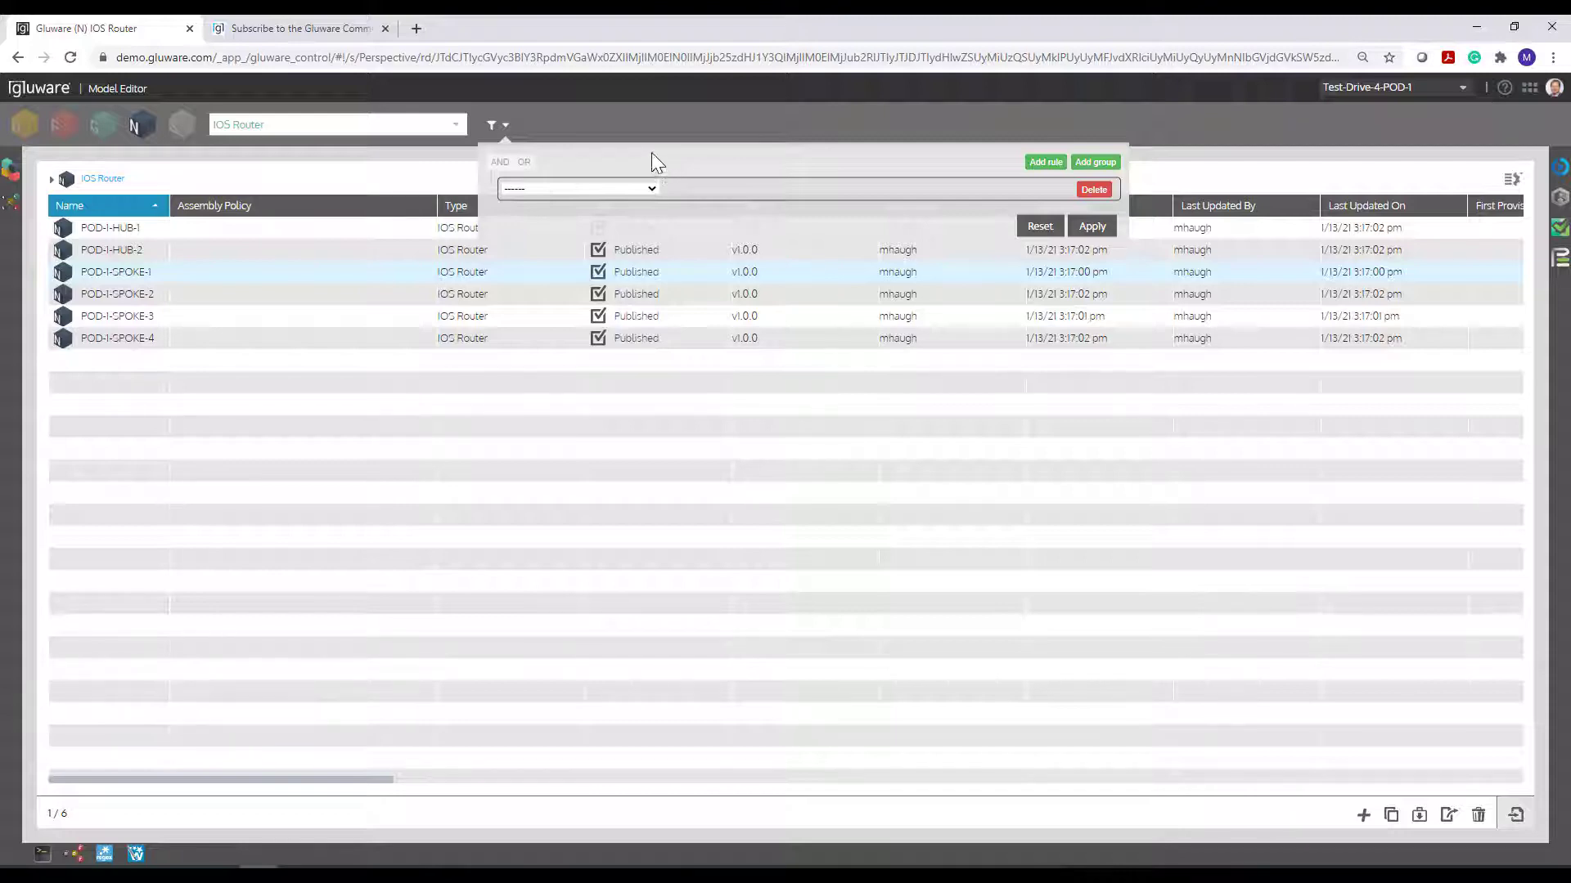
pyautogui.click(576, 129)
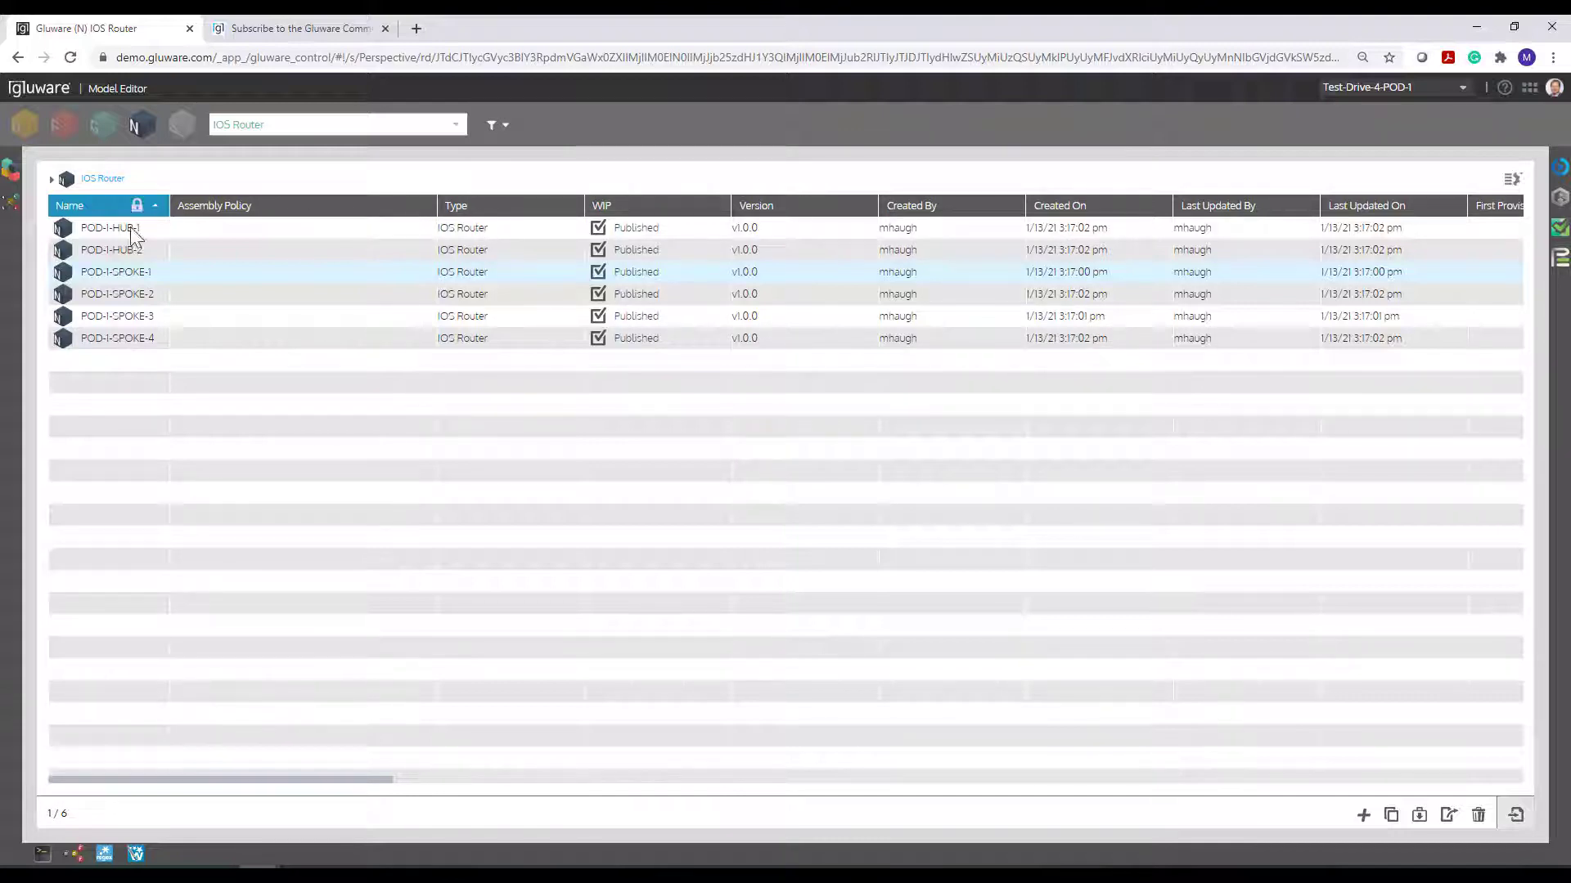
# - Move the Type column ahead of Assembly Policy in the node list, and restore the original order
pyautogui.moveTo(474, 204); pyautogui.dragTo(401, 211)
pyautogui.moveTo(231, 204); pyautogui.dragTo(521, 197)
# - Browse the IOS Switch, SRX Router and IOS Router node types in the Controls panel, and close it
pyautogui.click(12, 174)
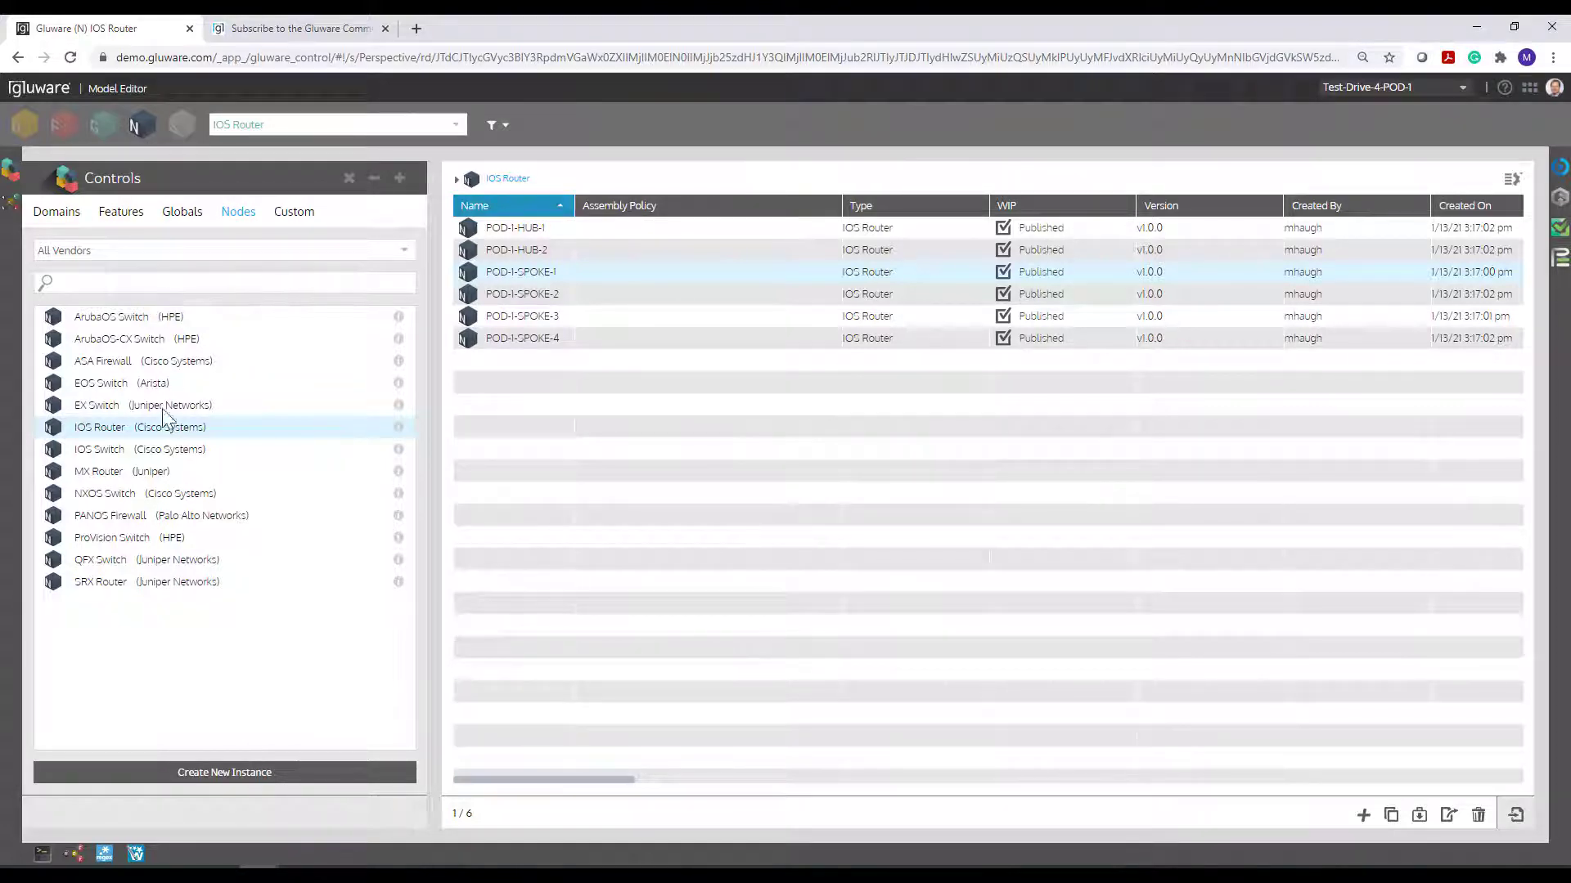
pyautogui.click(120, 452)
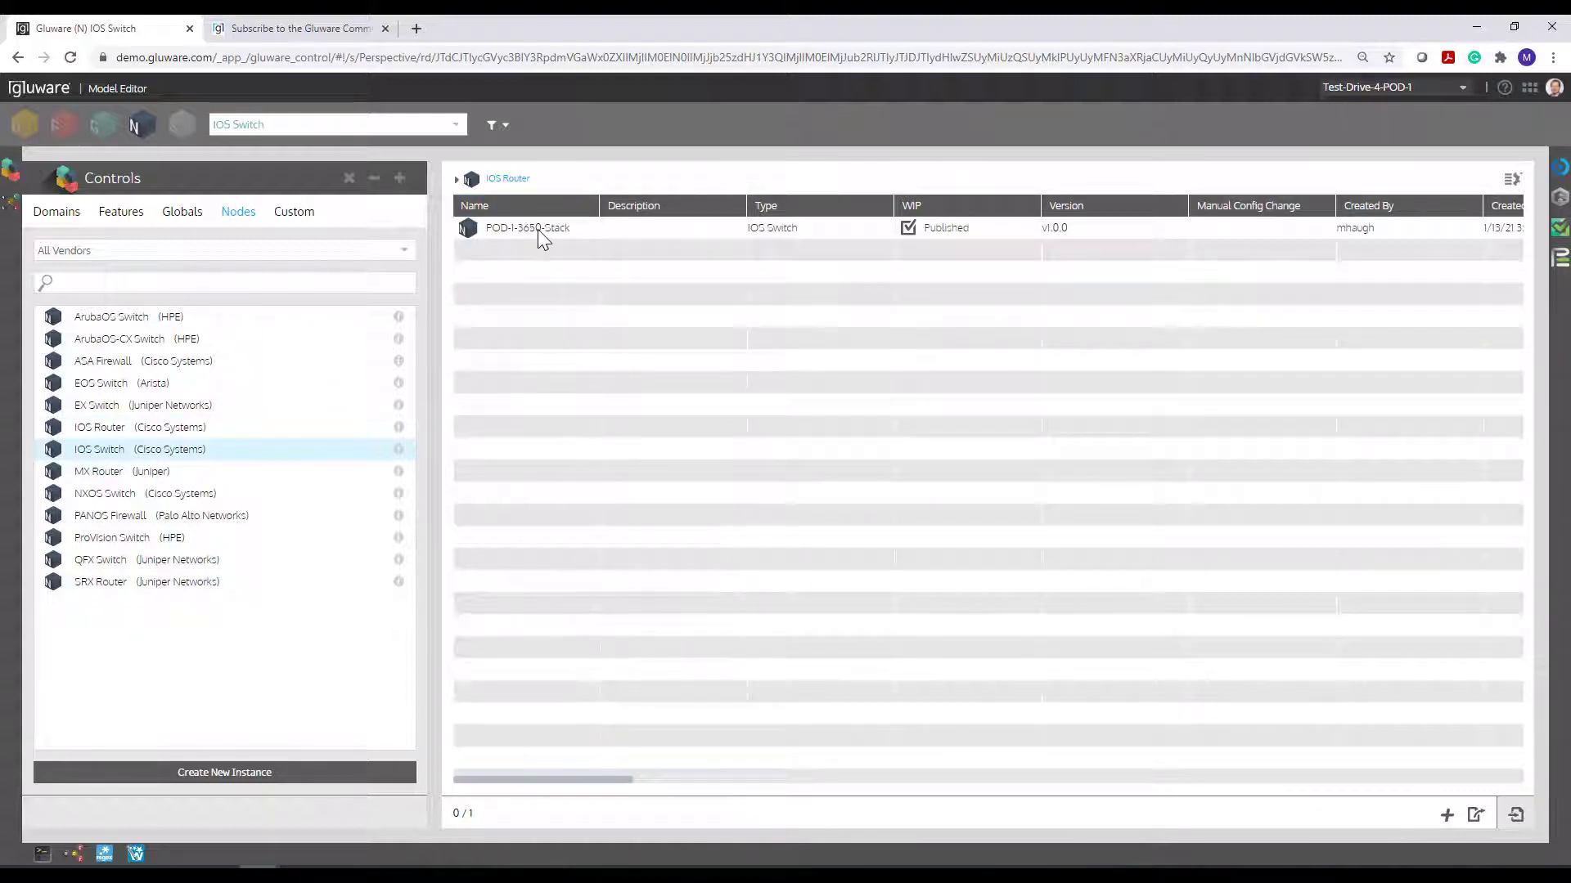
pyautogui.click(99, 582)
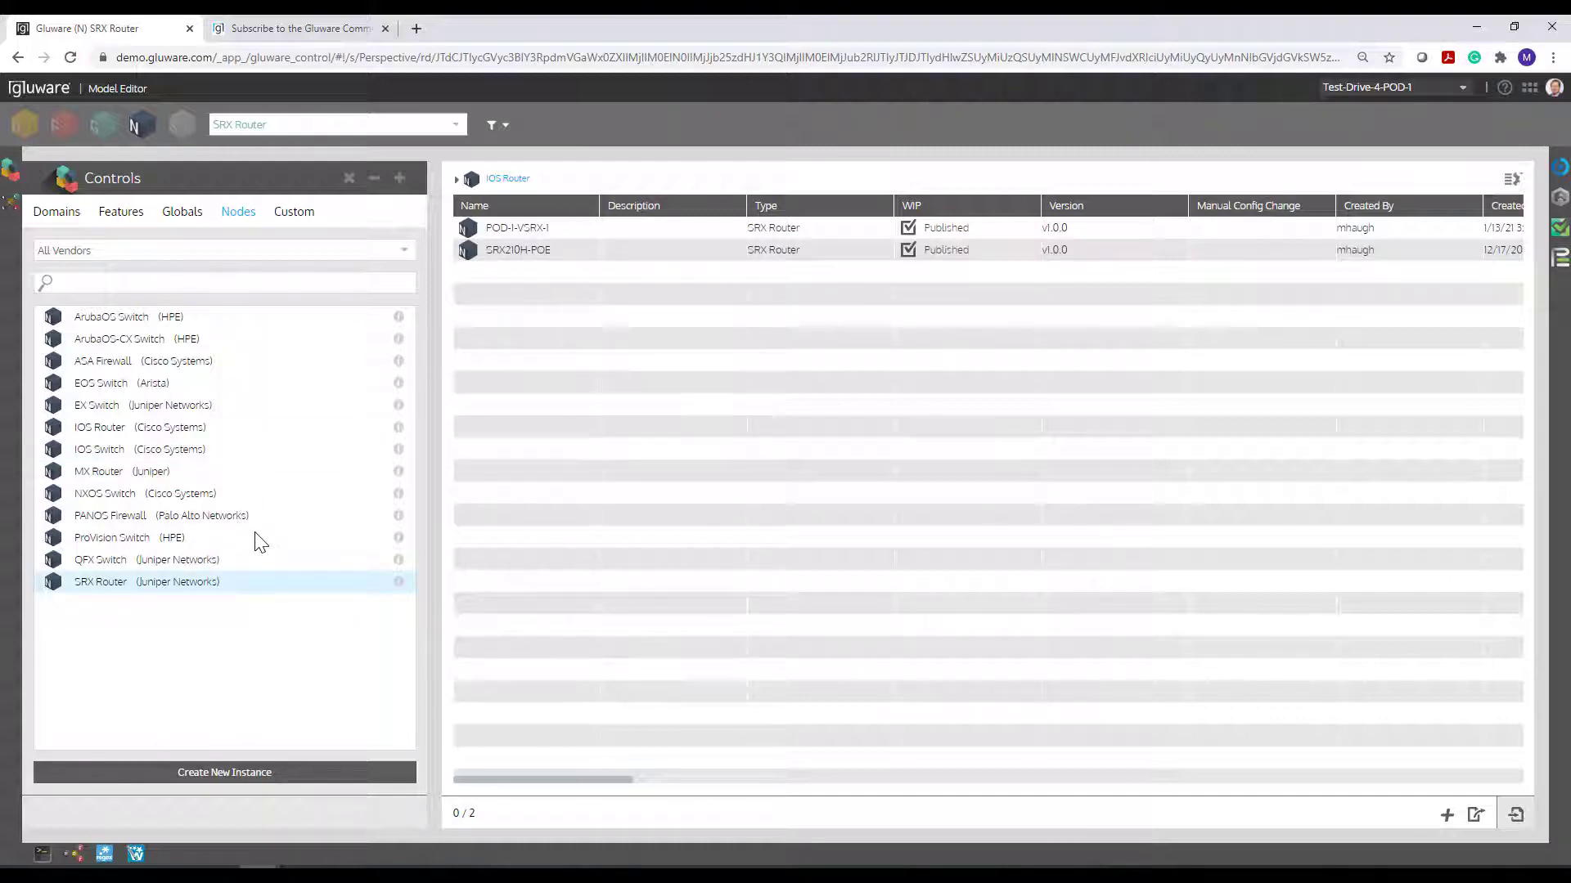
pyautogui.click(115, 456)
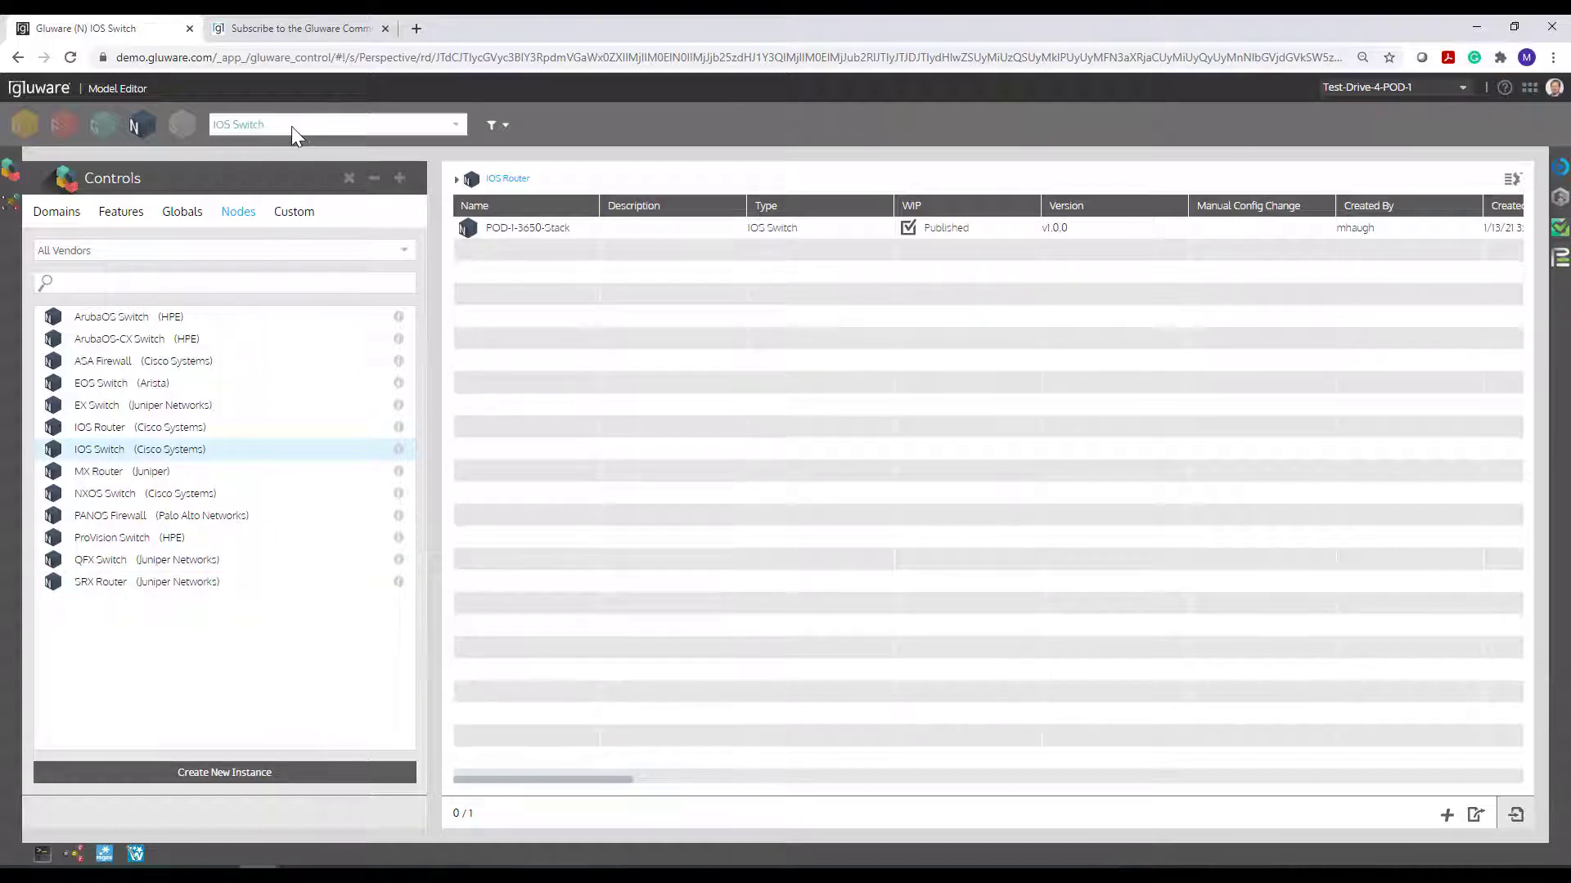
pyautogui.click(102, 429)
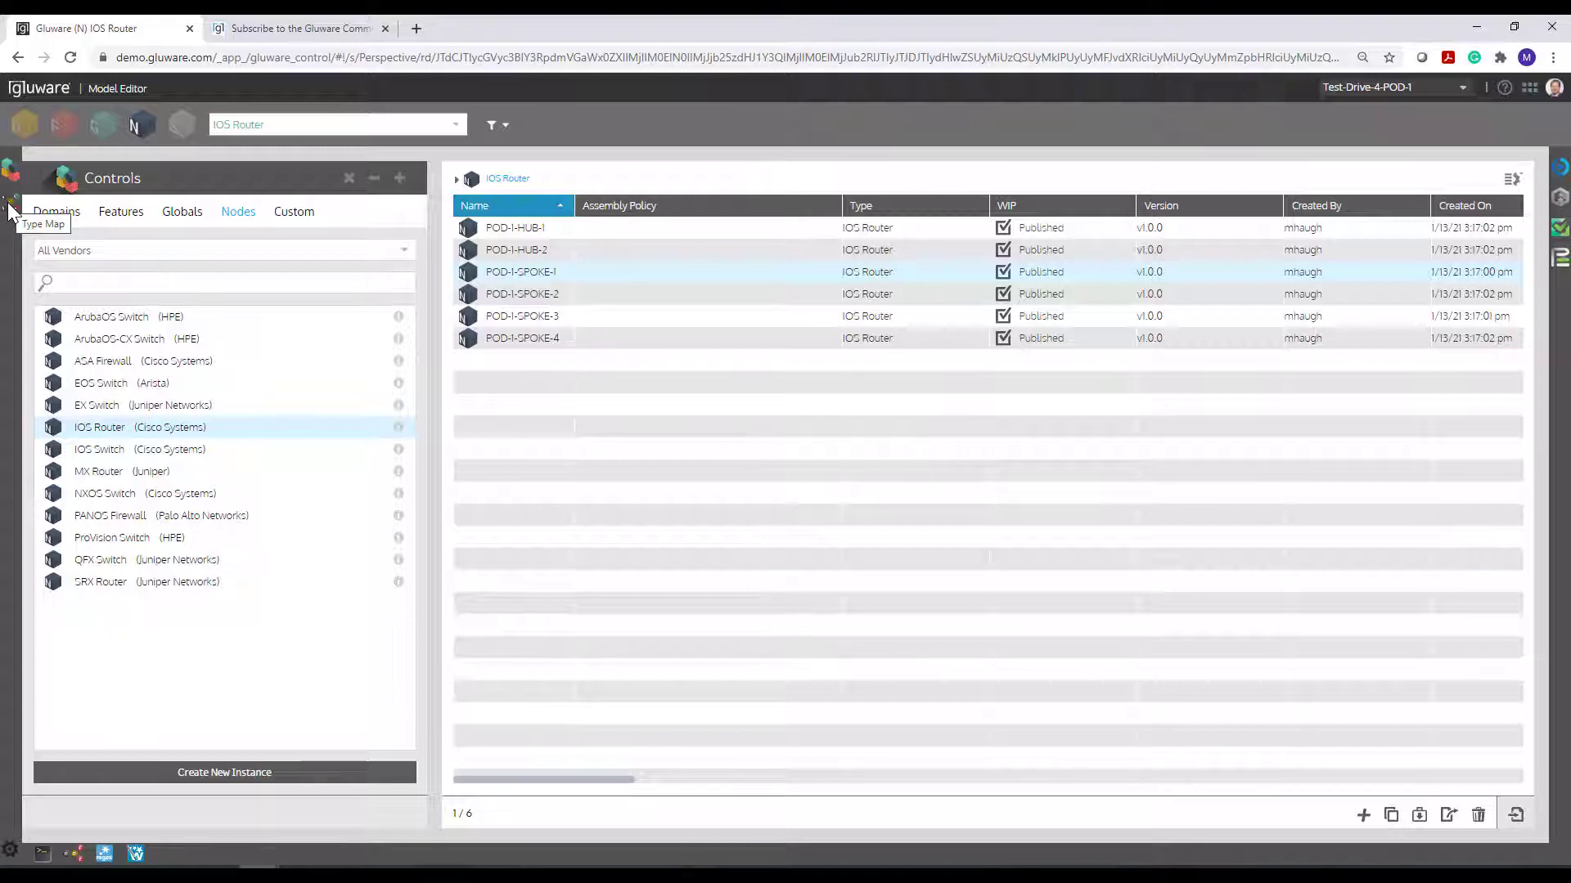
pyautogui.click(350, 175)
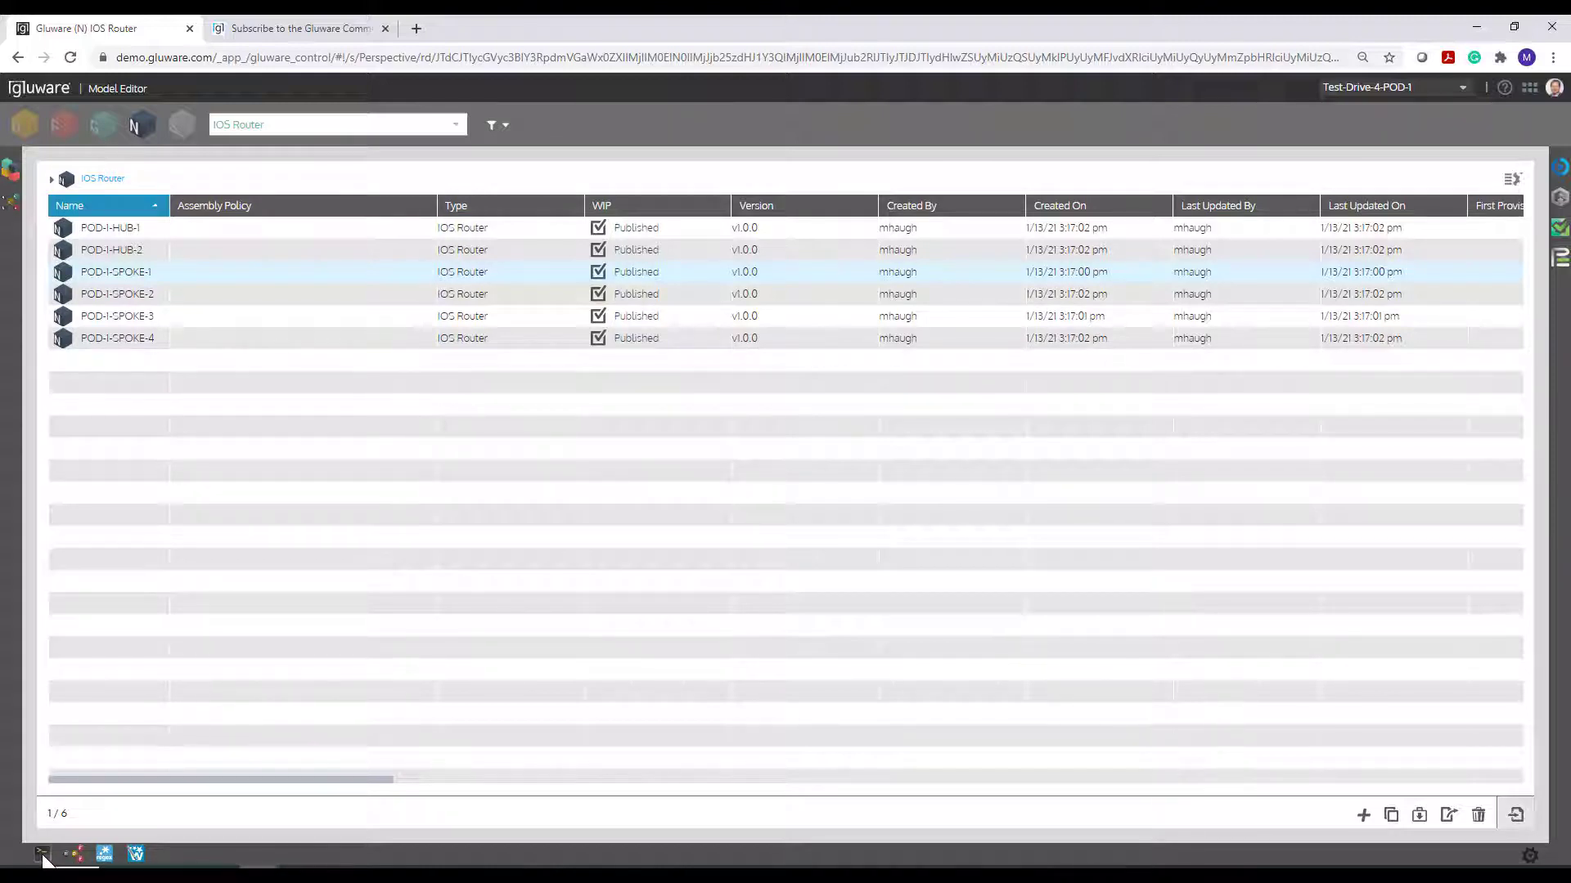
# - View the Terminal panel for POD-1-SPOKE-1 and close it
pyautogui.click(43, 854)
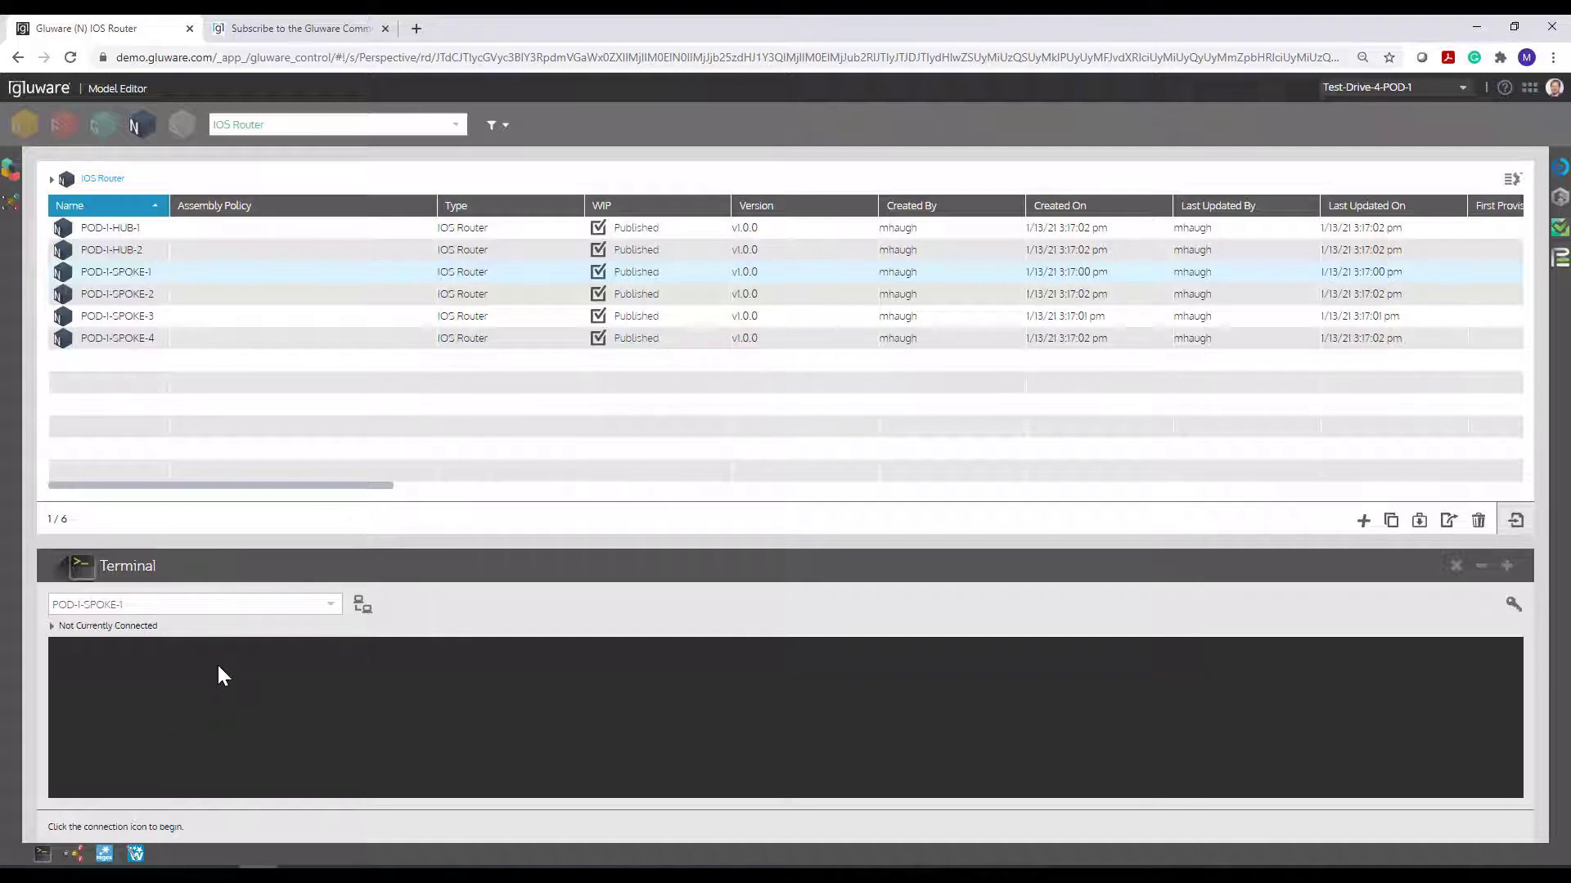
pyautogui.click(1454, 566)
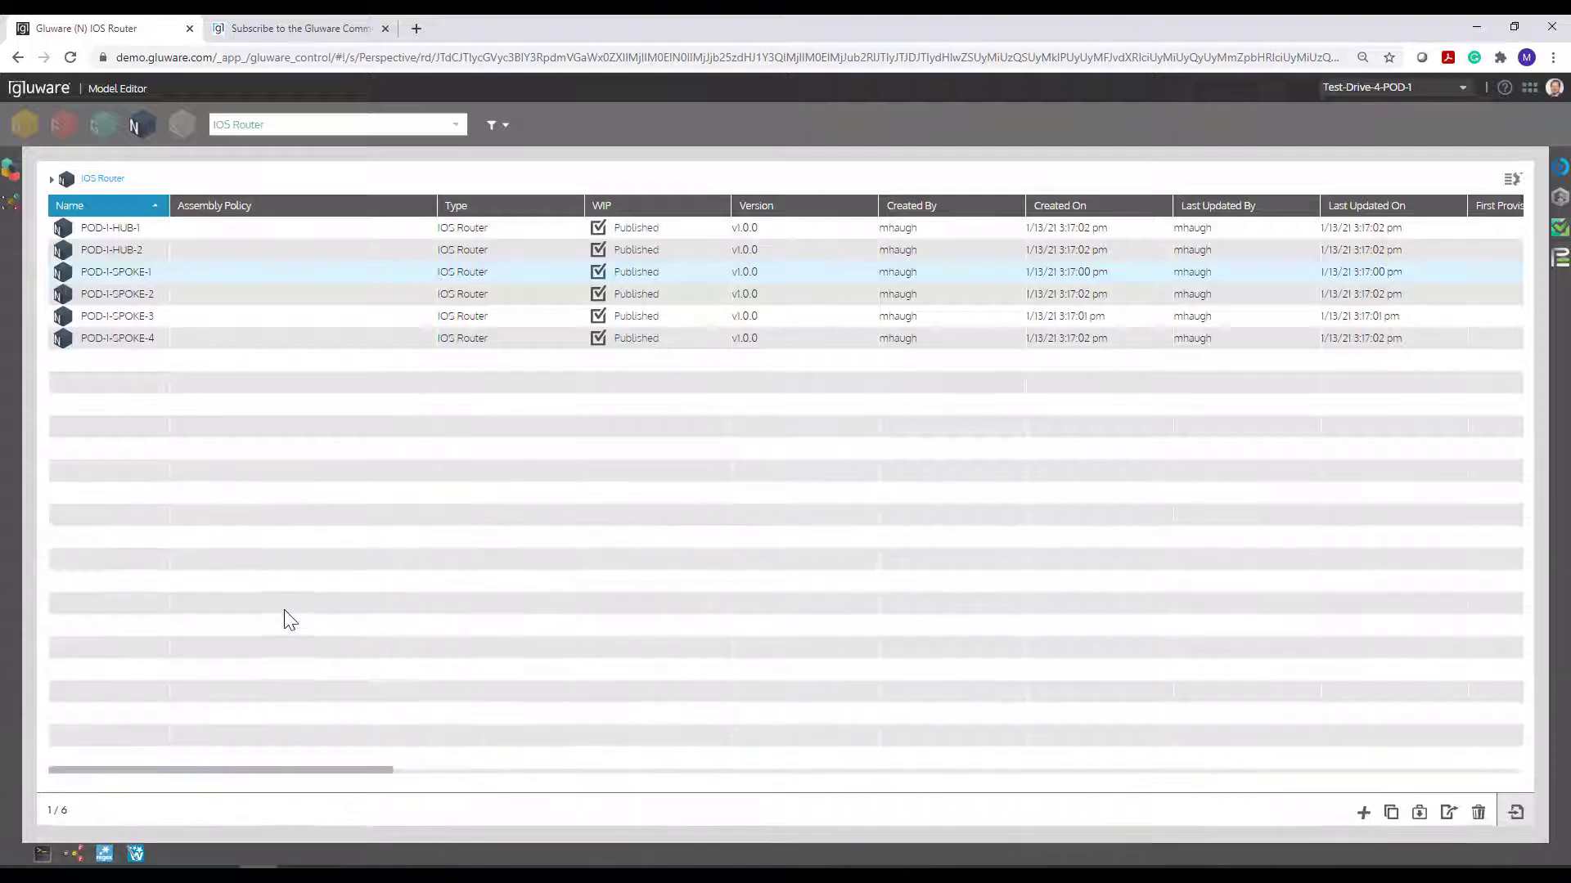
# - Open the Node Instance Map for POD-1-SPOKE-1 and make its panel taller
pyautogui.click(74, 854)
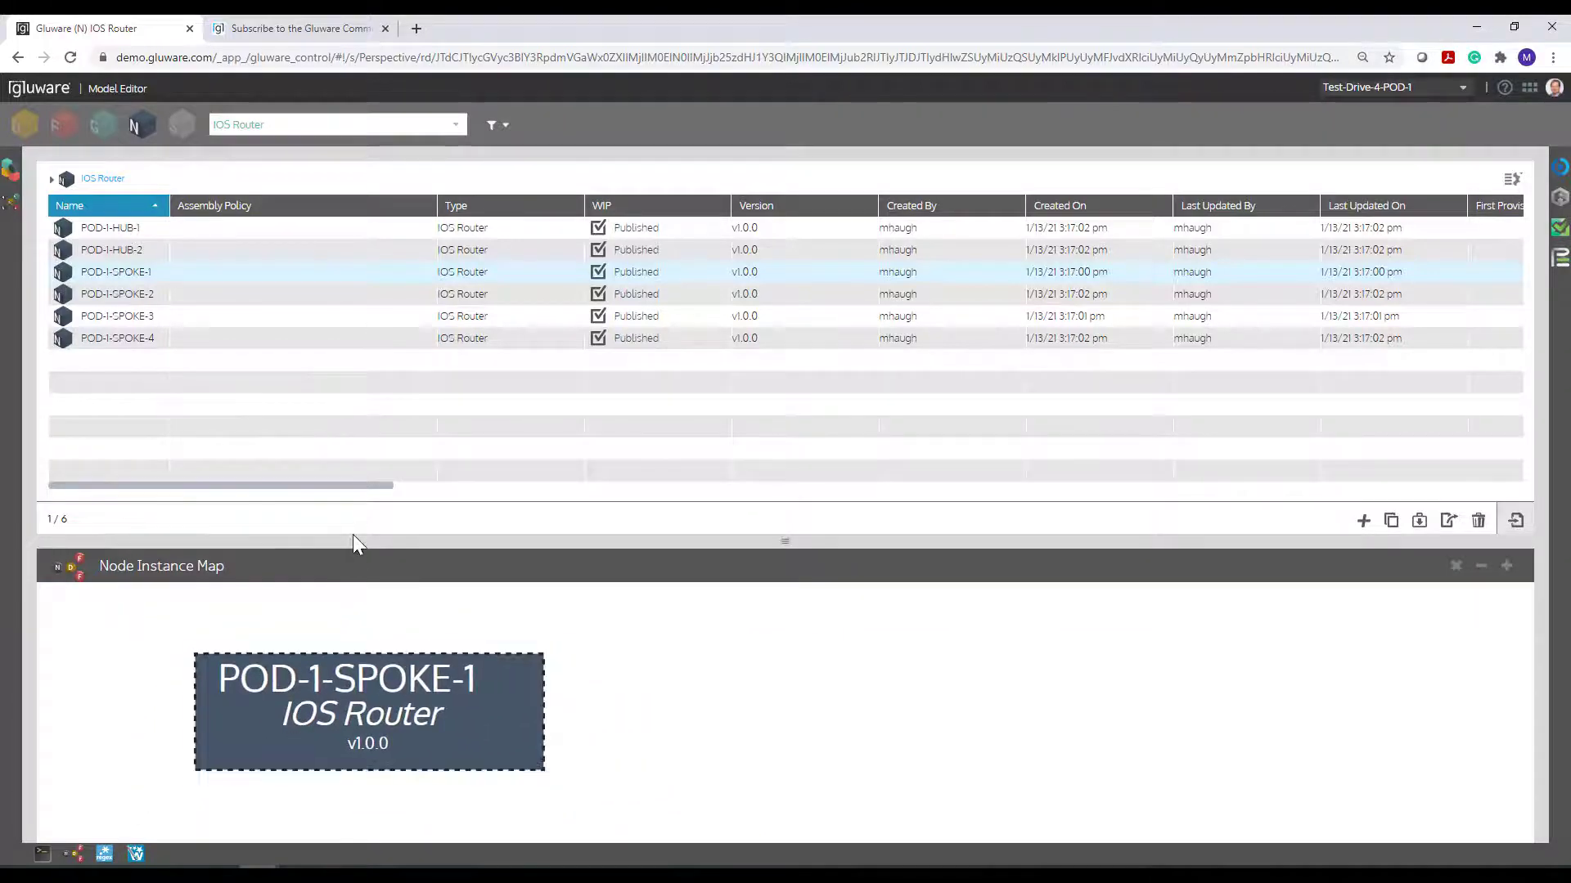
pyautogui.moveTo(352, 537); pyautogui.dragTo(354, 454)
pyautogui.scroll(-2, 293, 571)
pyautogui.scroll(3, 293, 571)
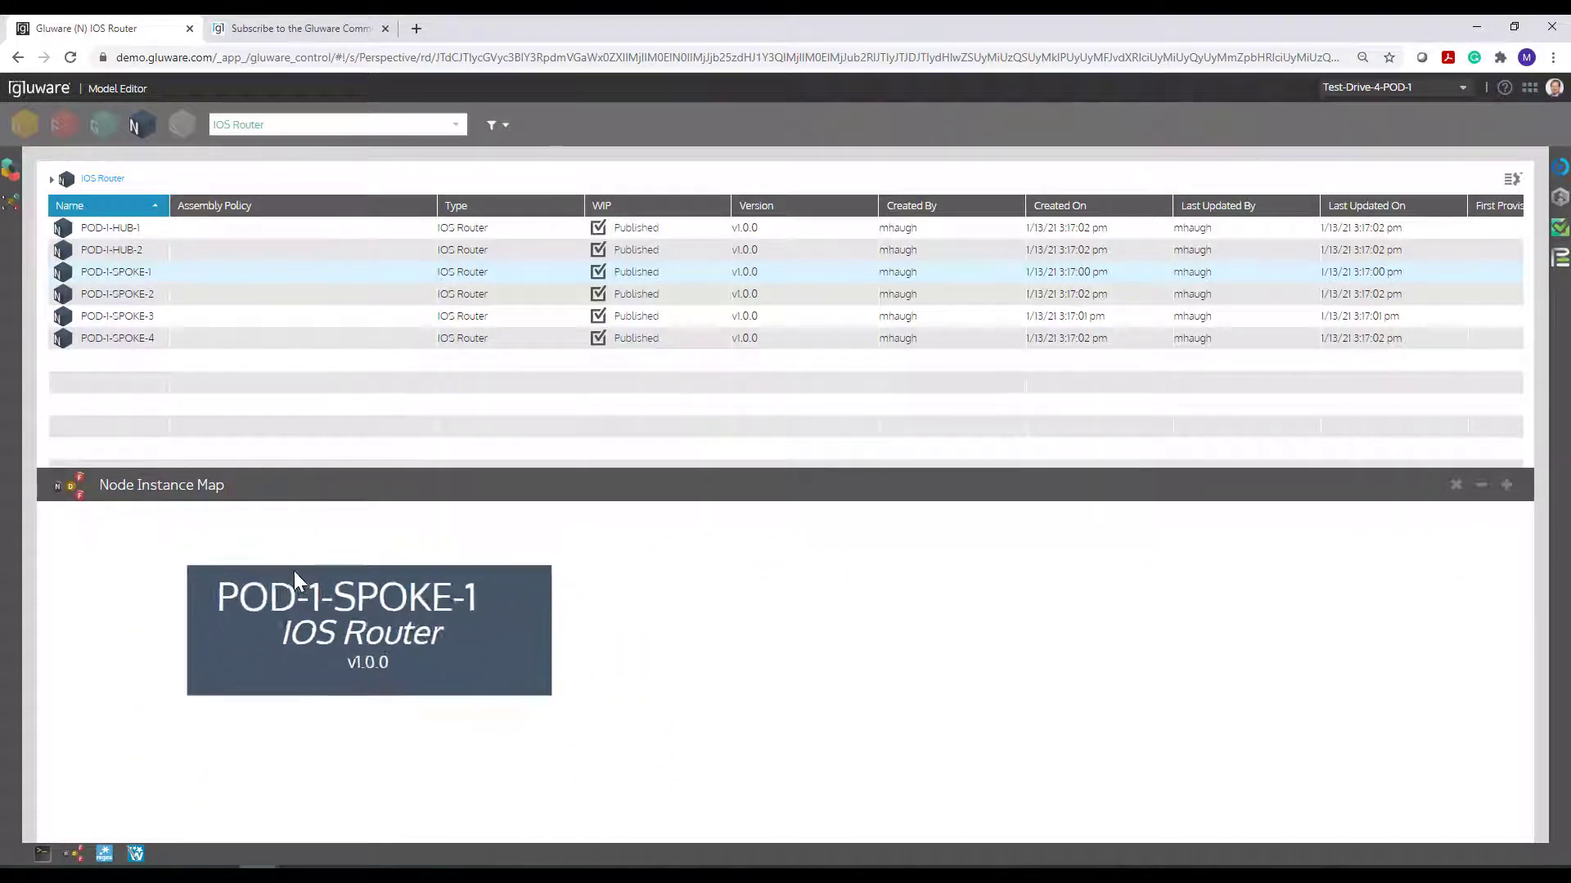
pyautogui.moveTo(337, 540); pyautogui.dragTo(256, 558)
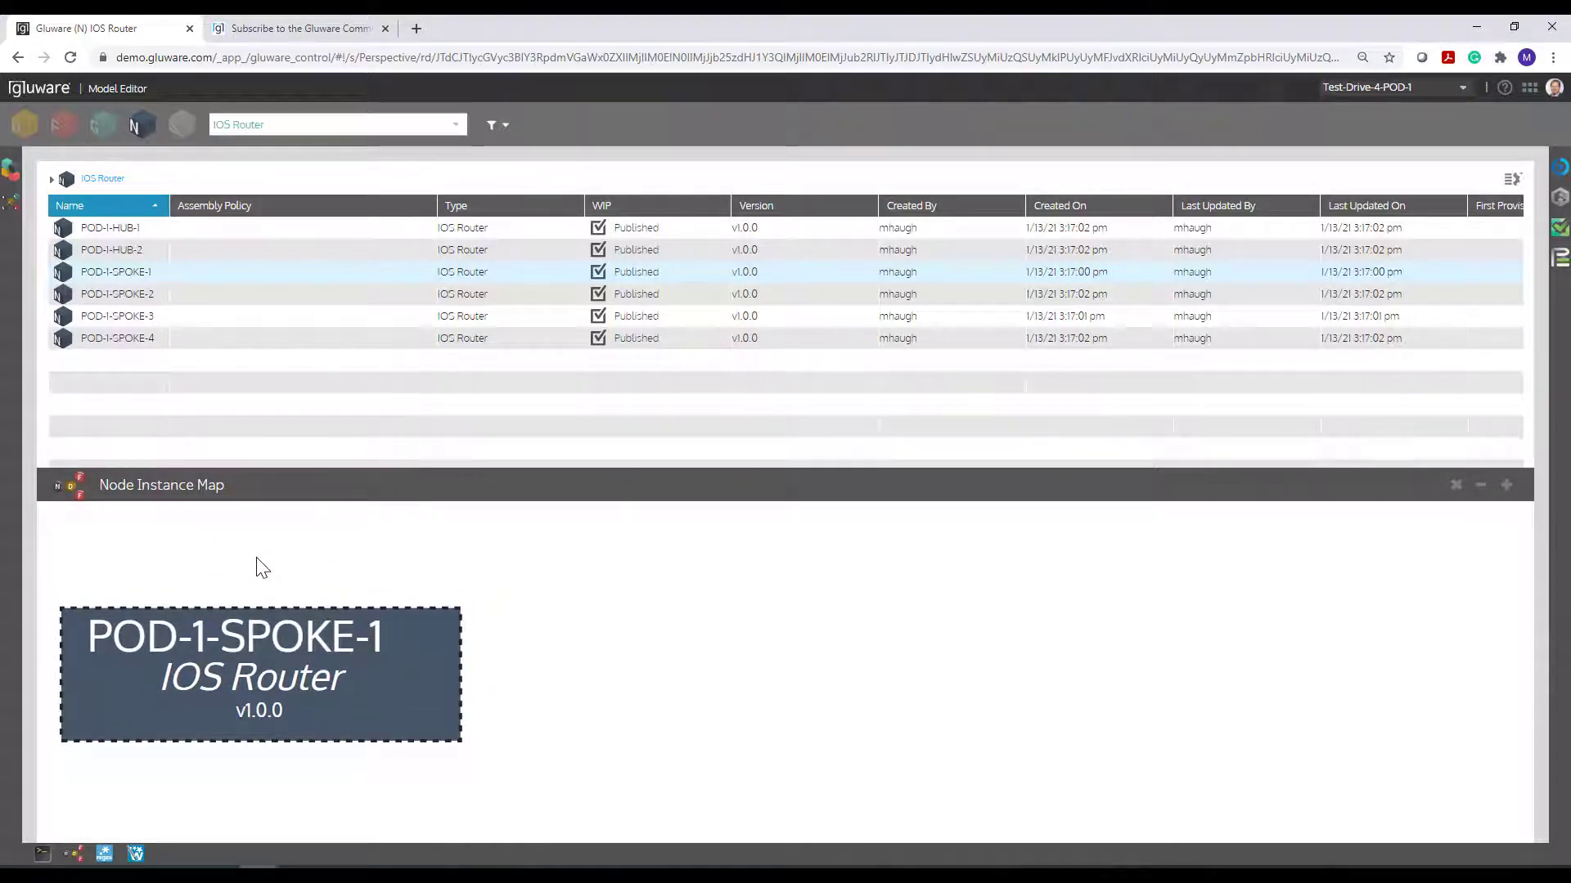
pyautogui.scroll(-2, 258, 566)
pyautogui.scroll(1, 270, 561)
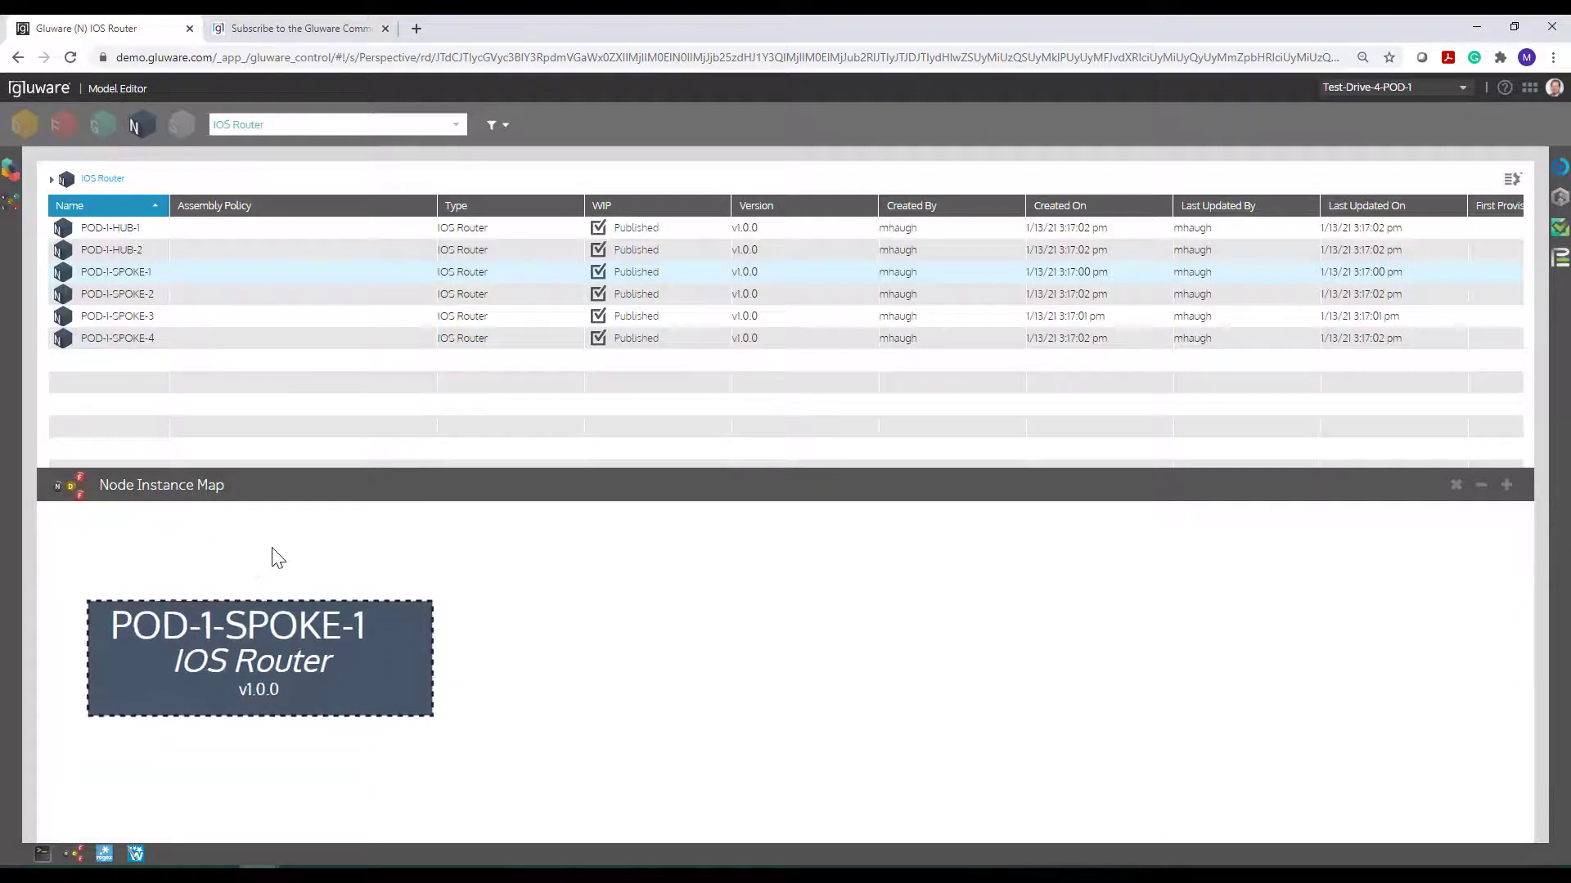
# - Reduce the browser page zoom and restore it to 90%
pyautogui.click(1360, 56)
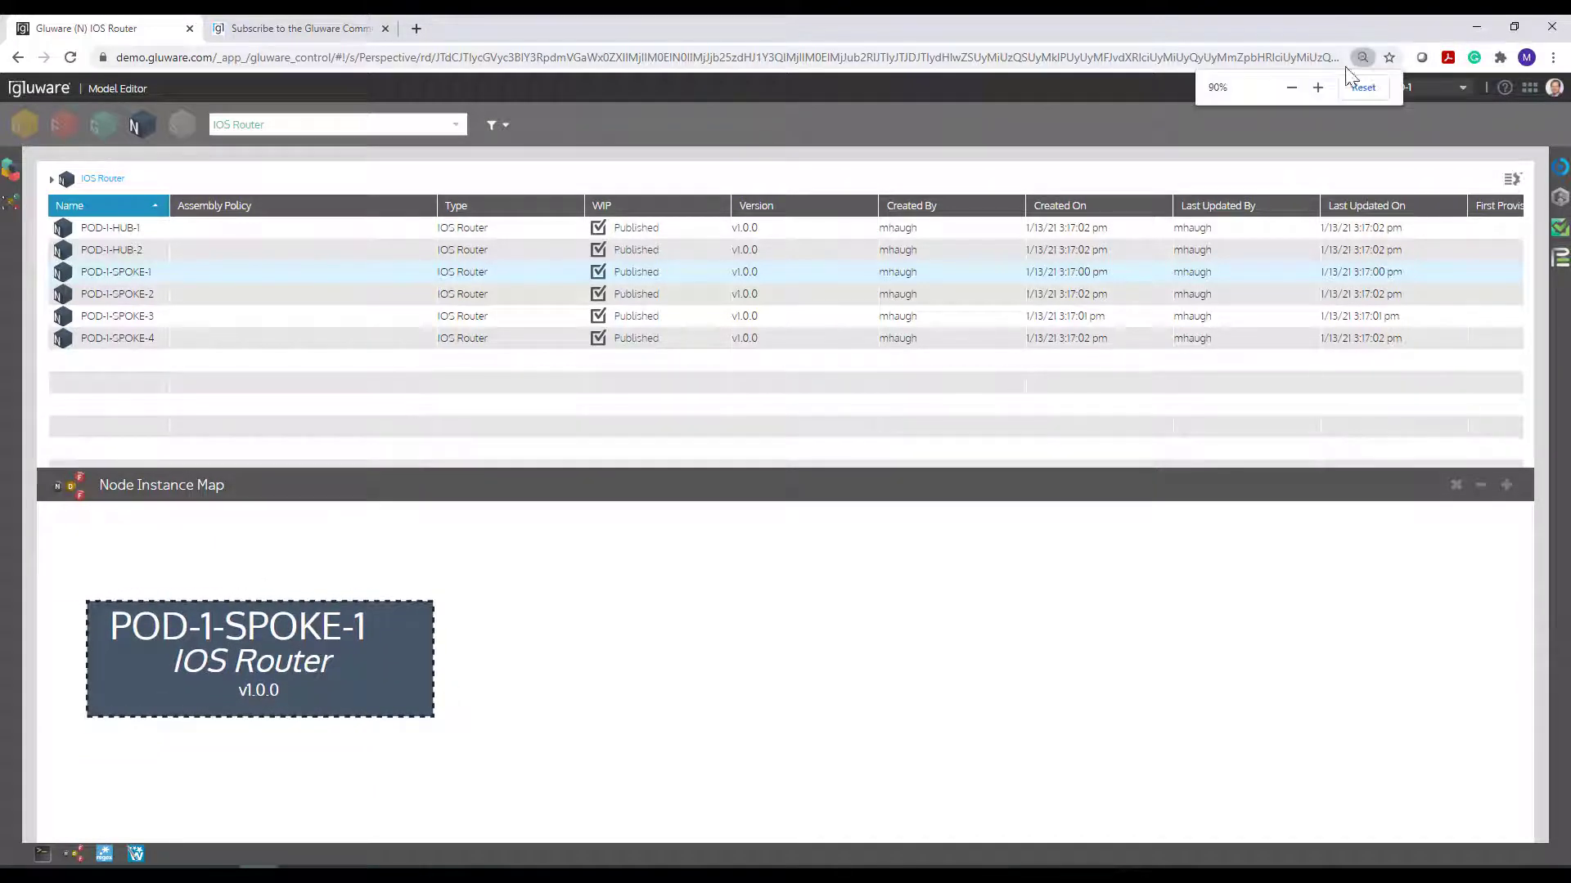
pyautogui.click(1290, 88)
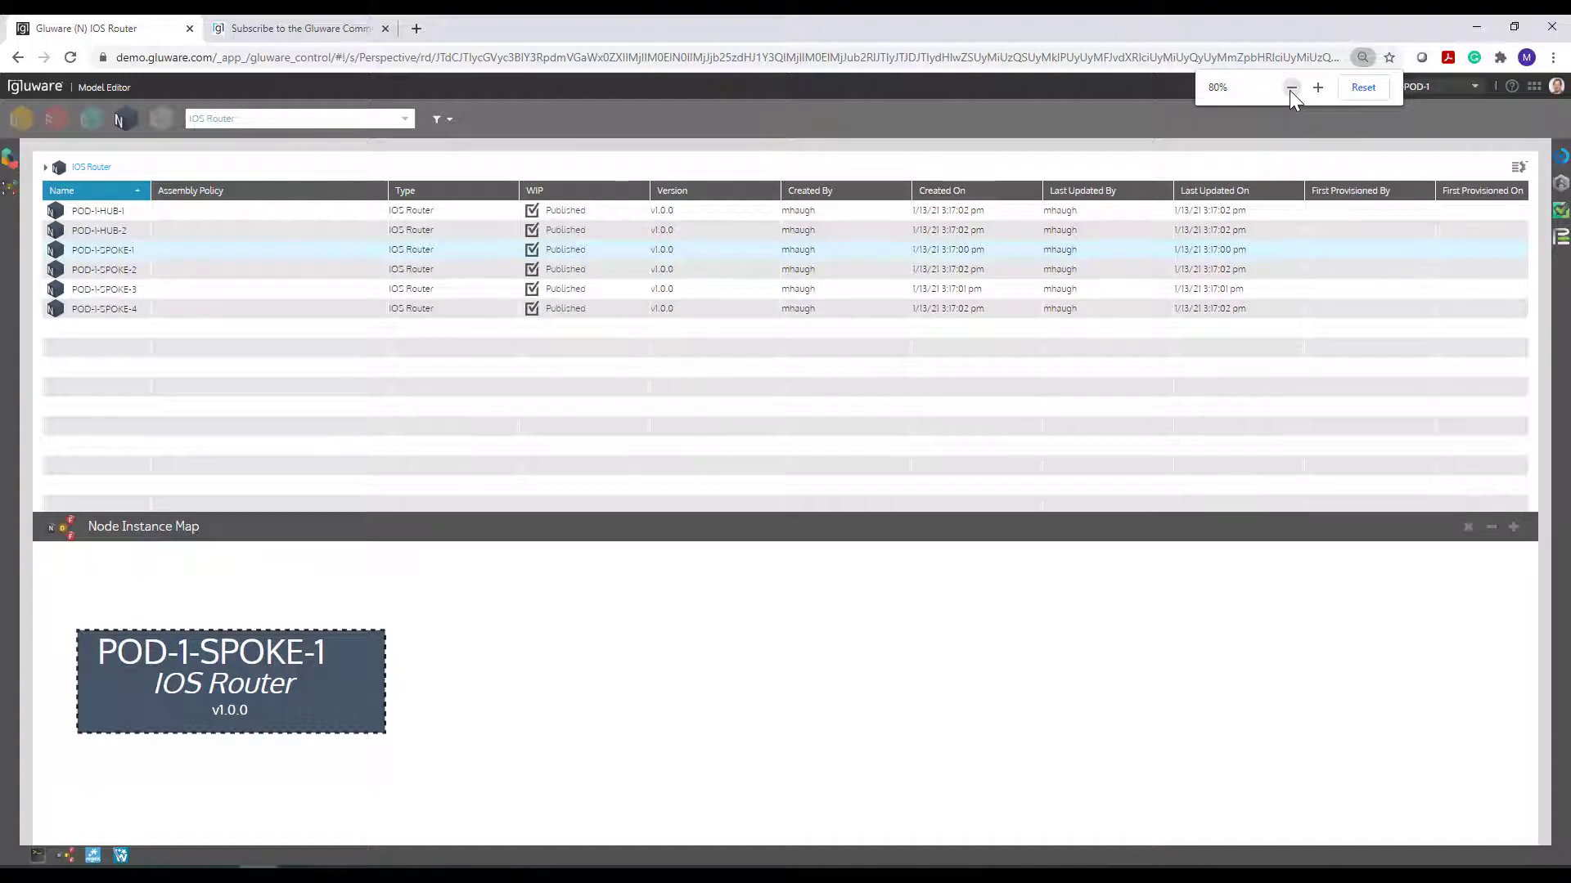
pyautogui.click(1290, 88)
pyautogui.click(1313, 87)
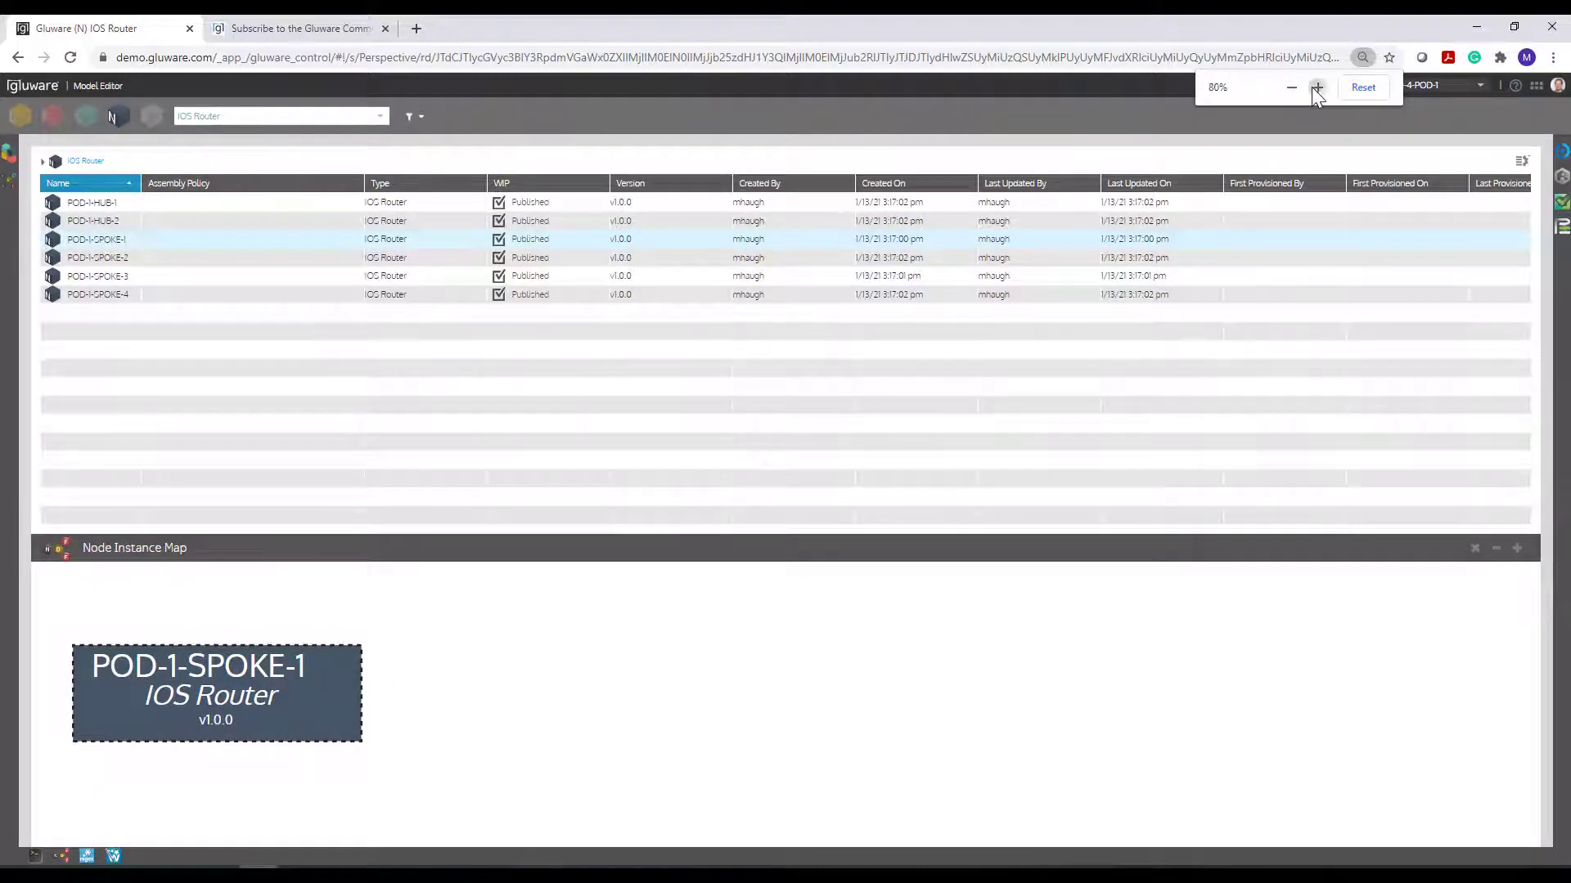
pyautogui.click(1312, 86)
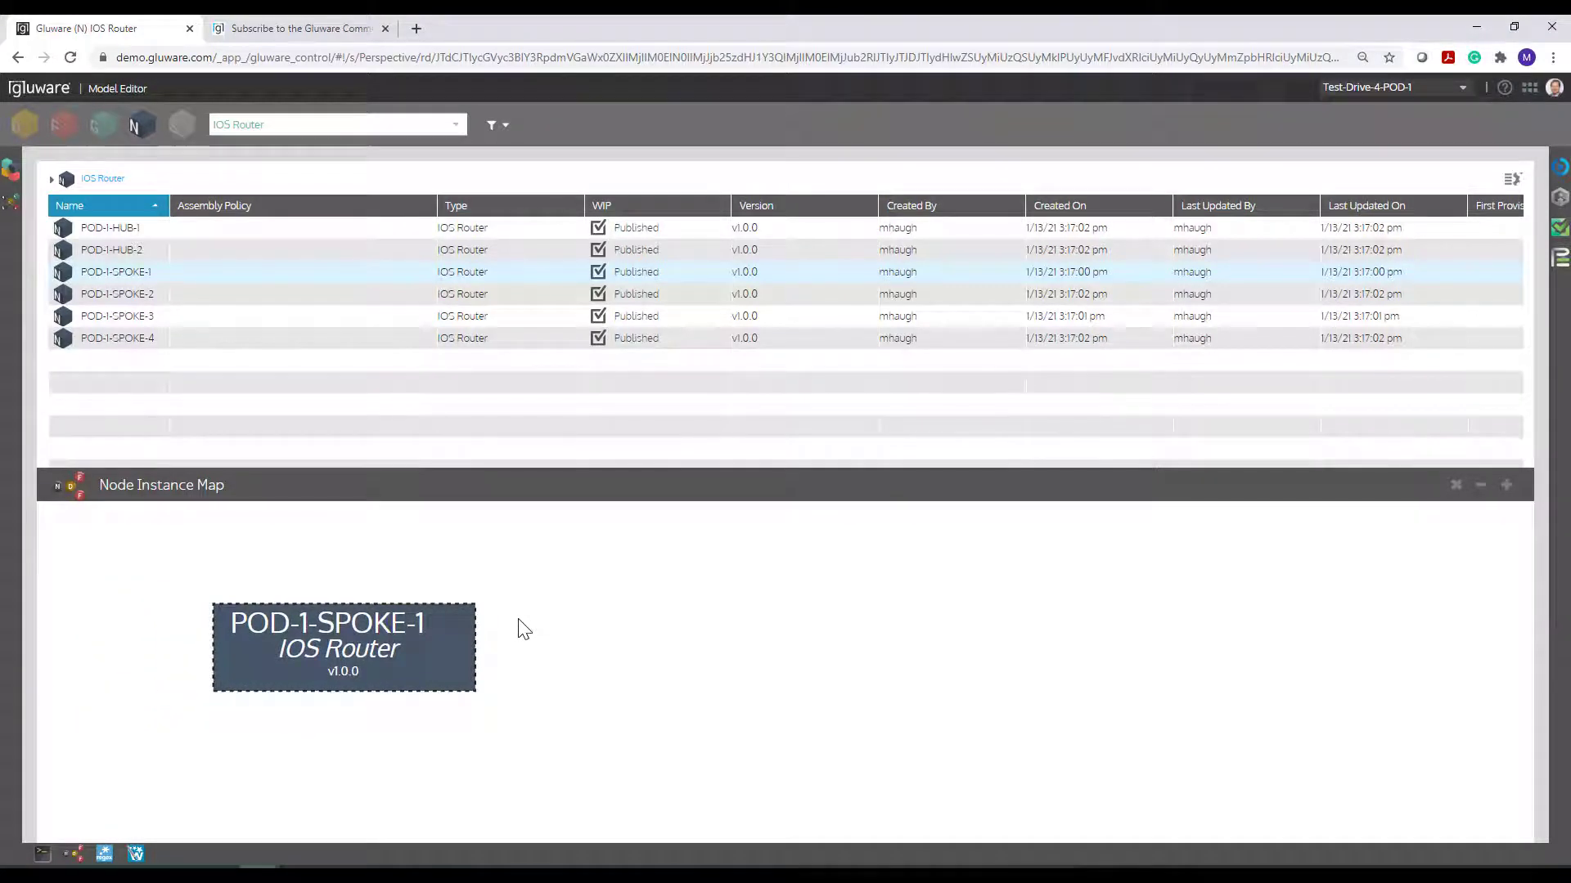
# - Open the Regular Expressions tool in place of the Node Instance Map
pyautogui.moveTo(518, 620); pyautogui.dragTo(388, 632)
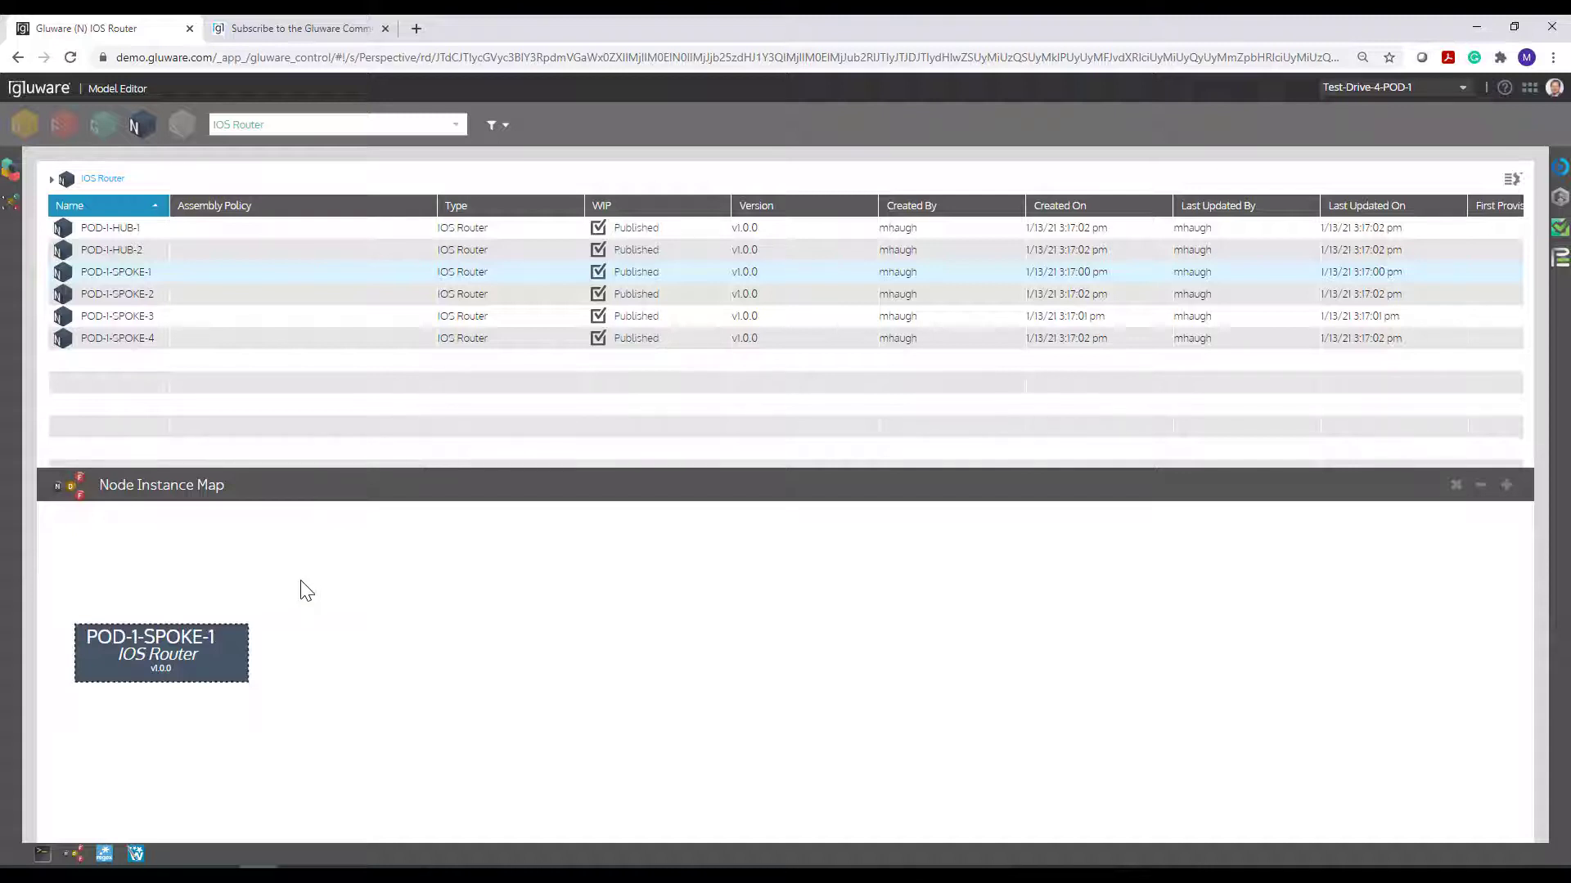
pyautogui.click(104, 854)
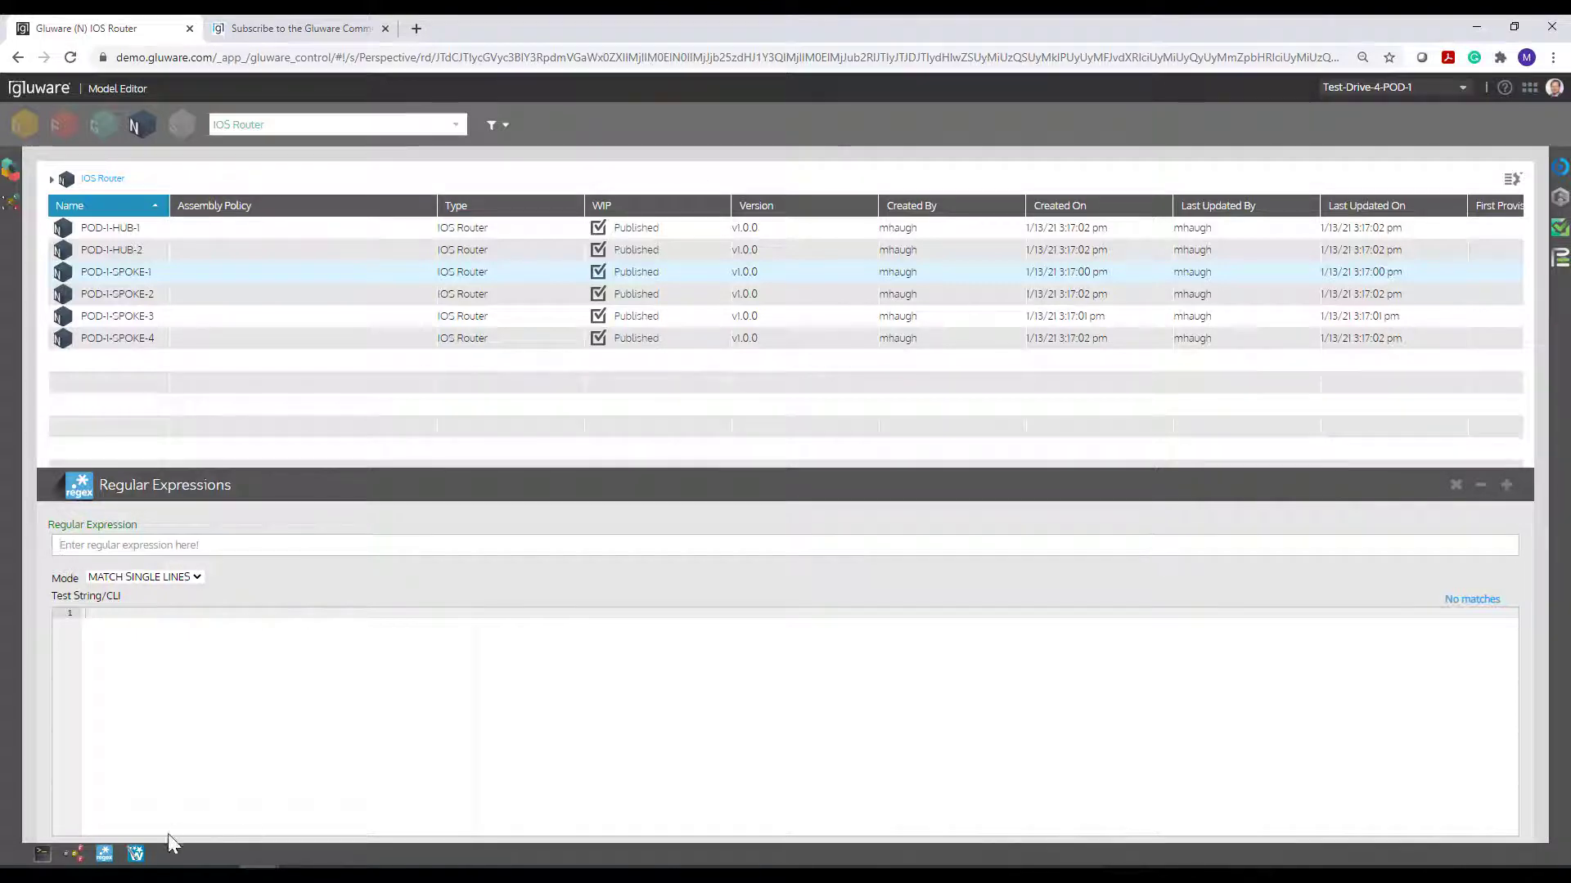
# - View the Workflows panel and the Action panel for POD-1-SPOKE-1, closing each one
pyautogui.click(135, 854)
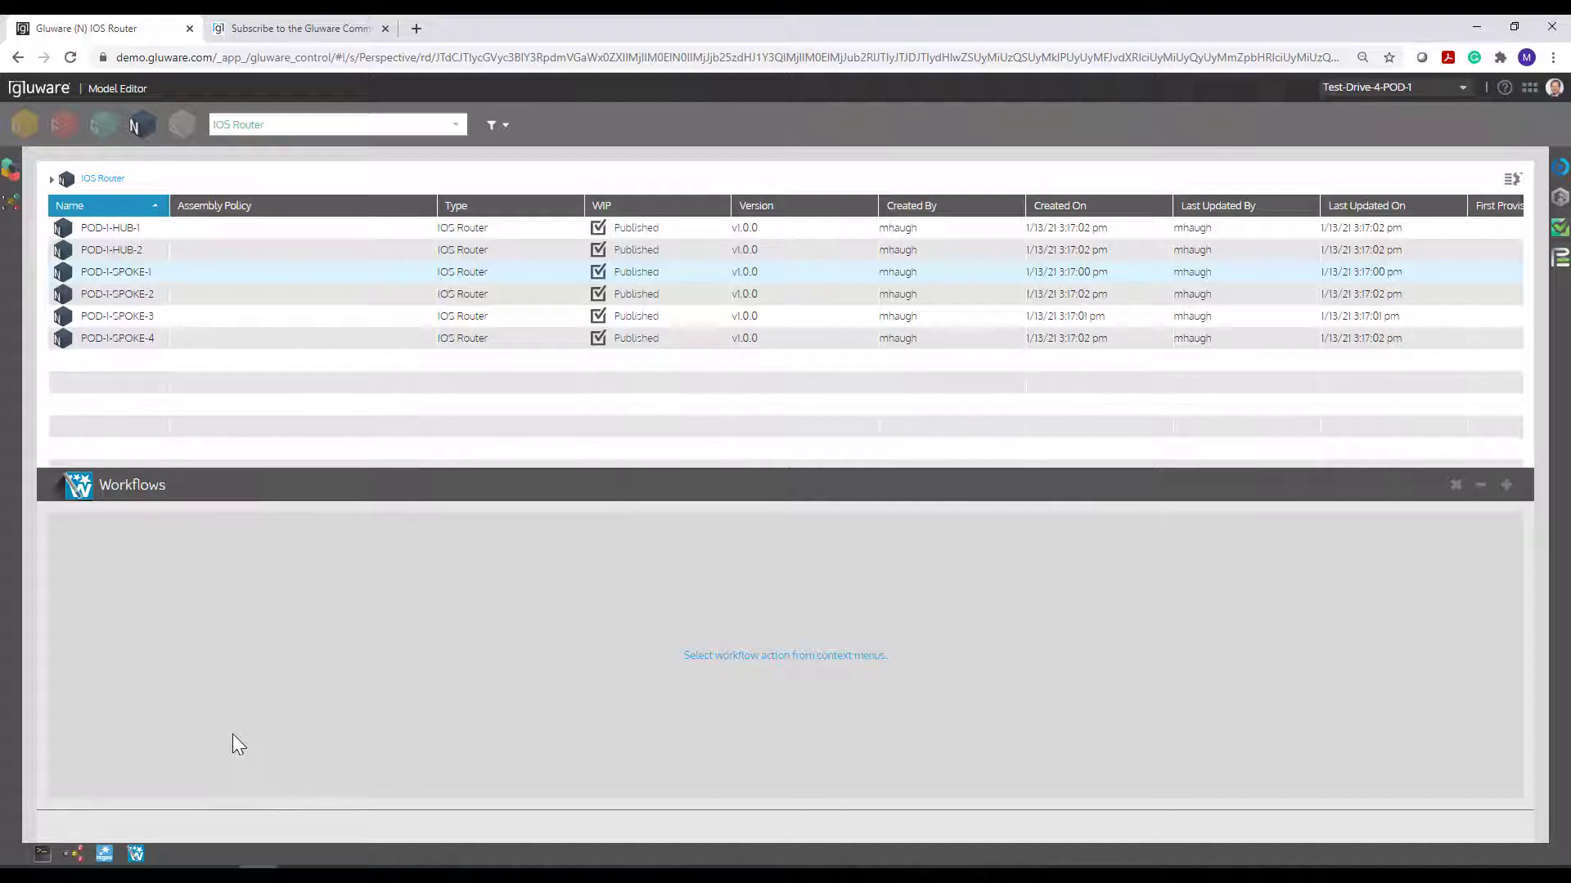
pyautogui.click(1455, 485)
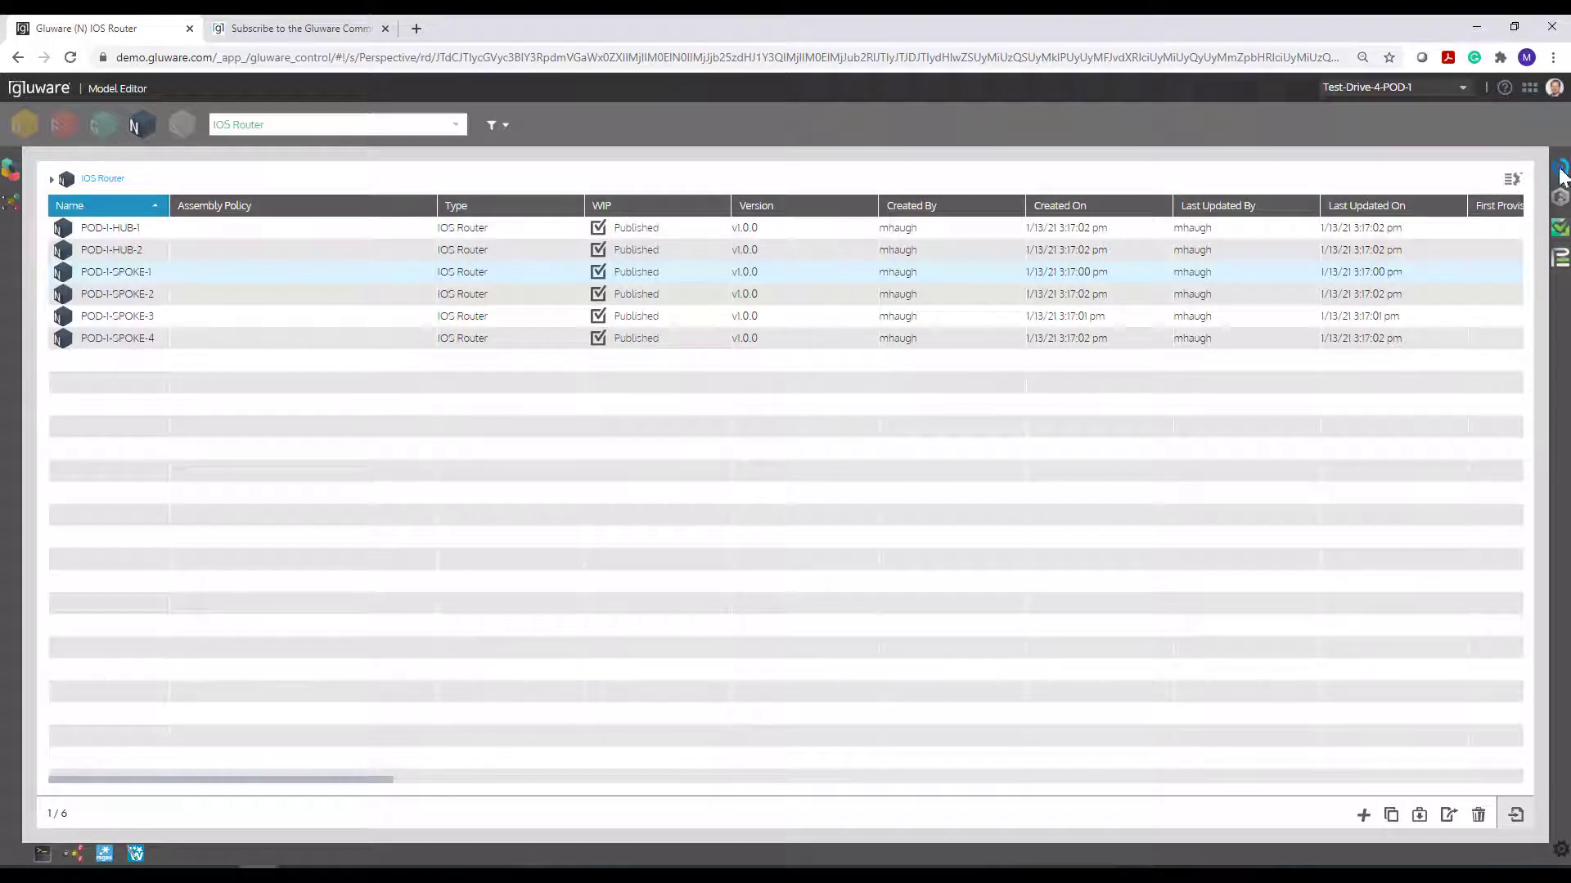
pyautogui.click(1560, 229)
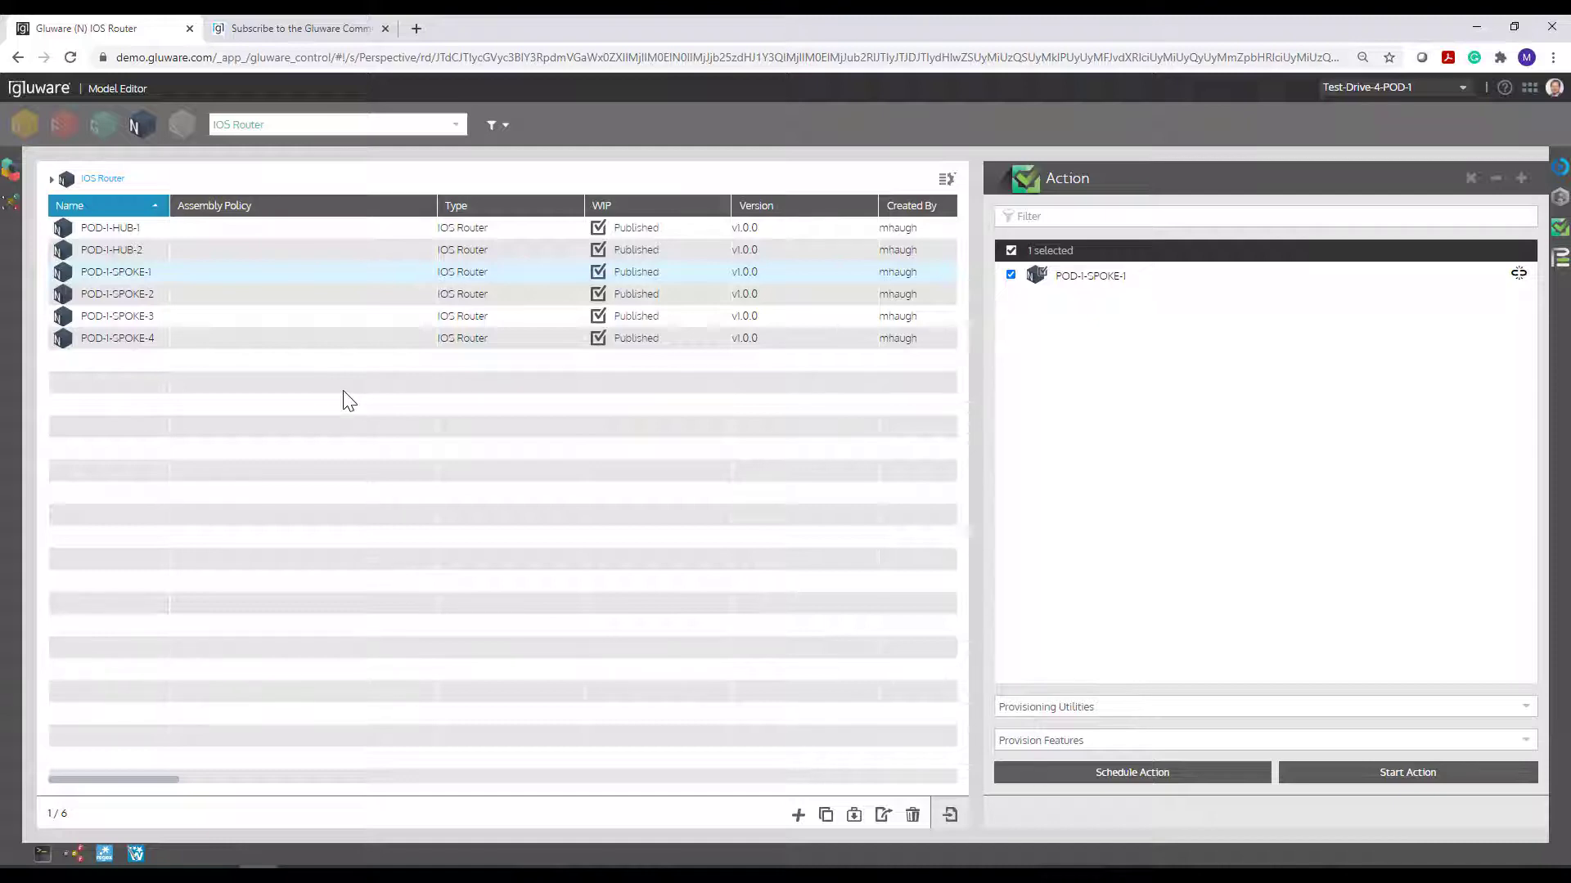
pyautogui.click(1470, 179)
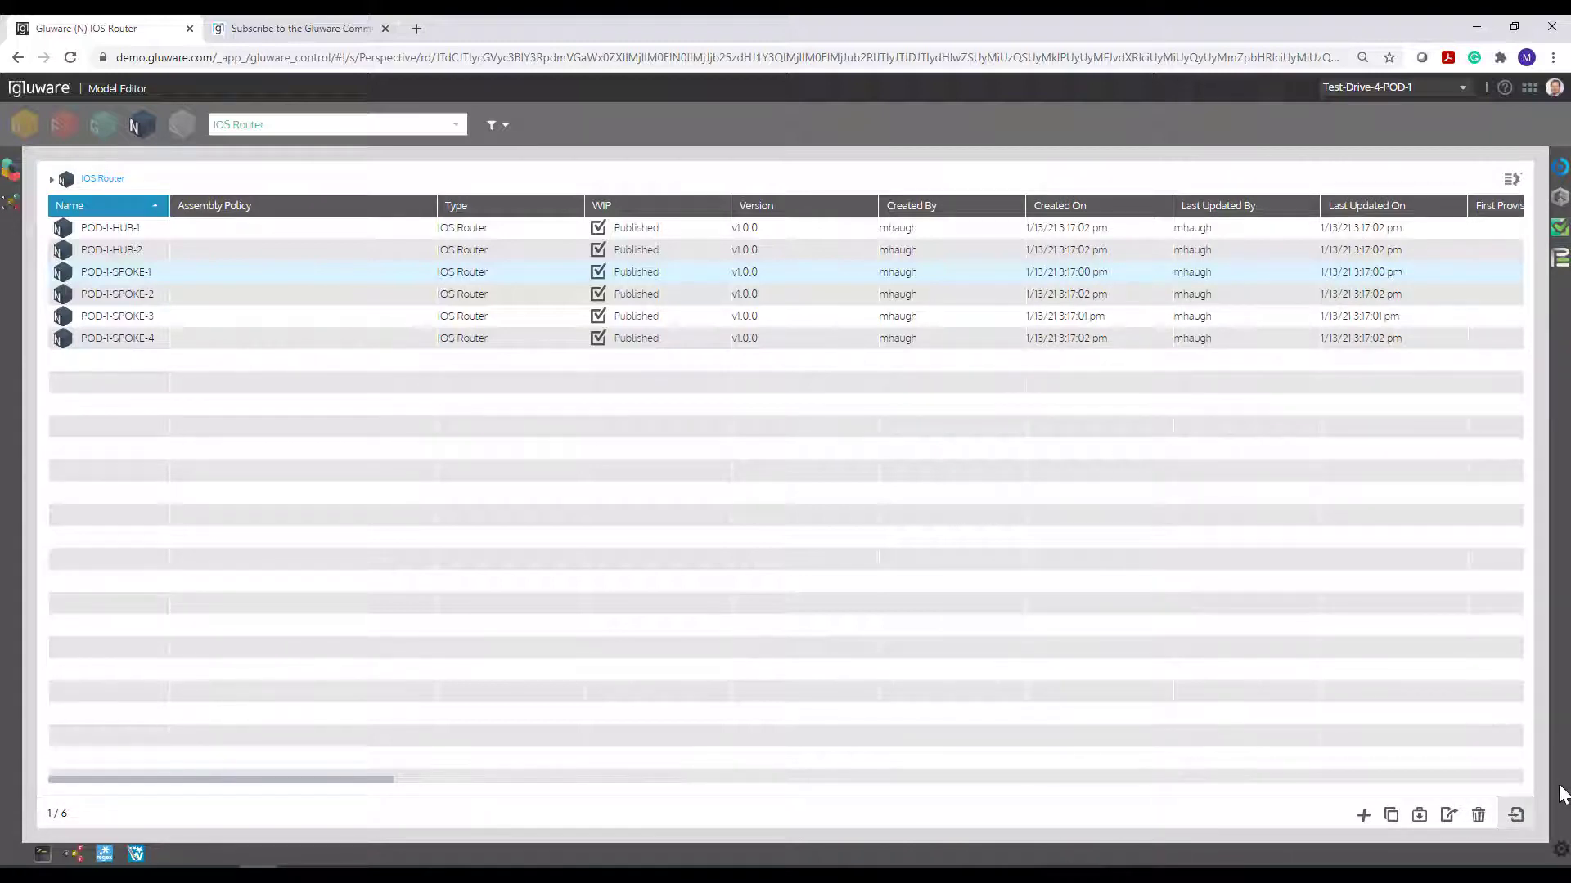
pyautogui.click(1563, 854)
# - Browse the IOS Router assemblies, the features of all types and the CLI Command List instances
pyautogui.click(29, 126)
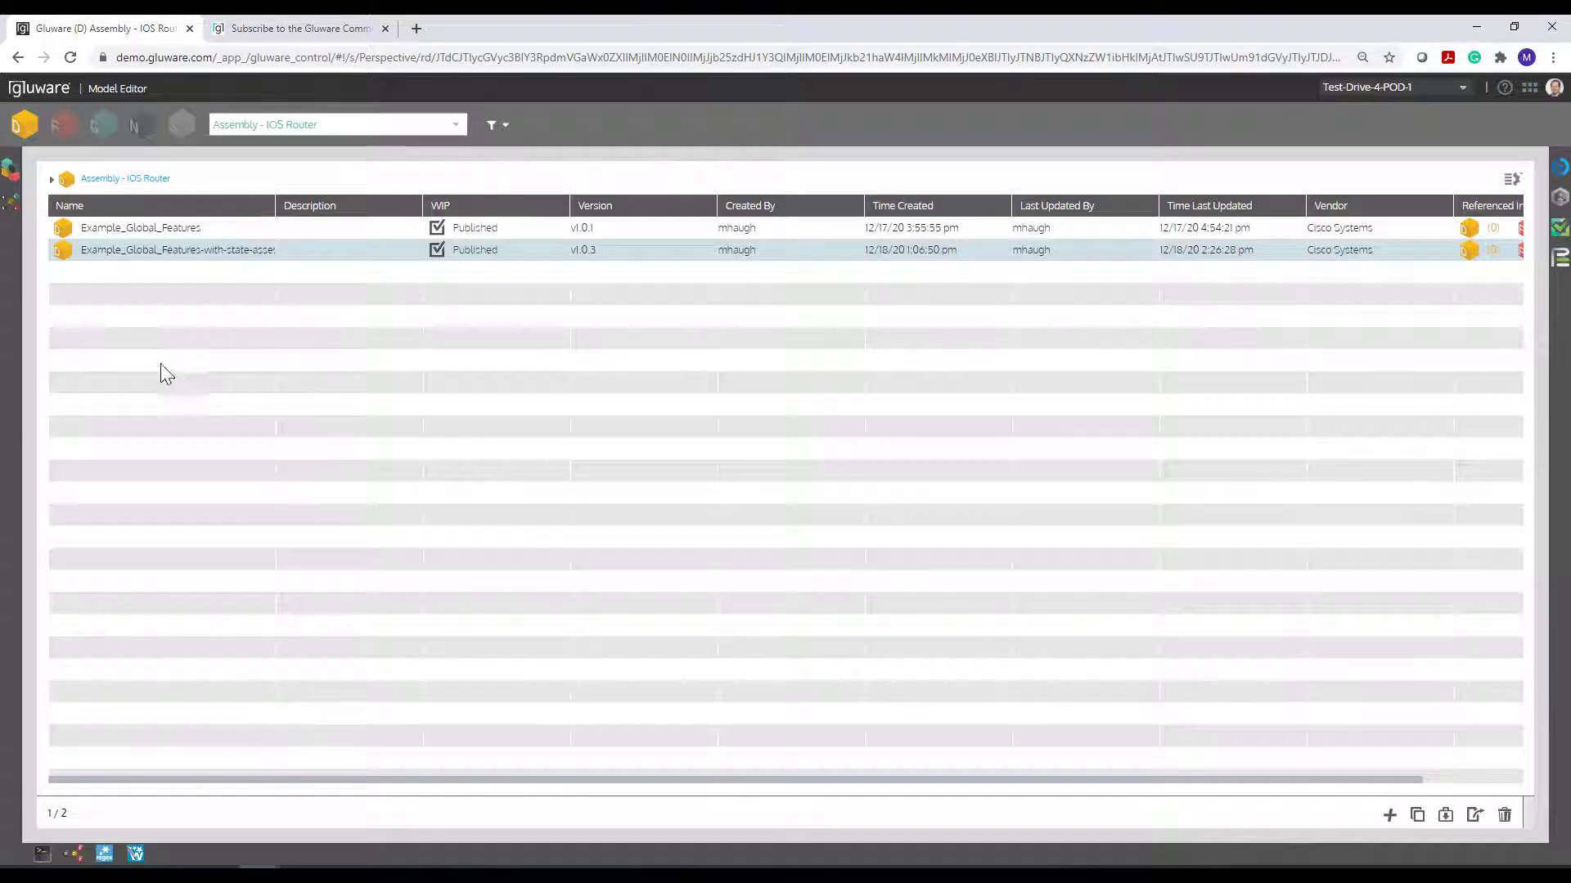
pyautogui.click(57, 129)
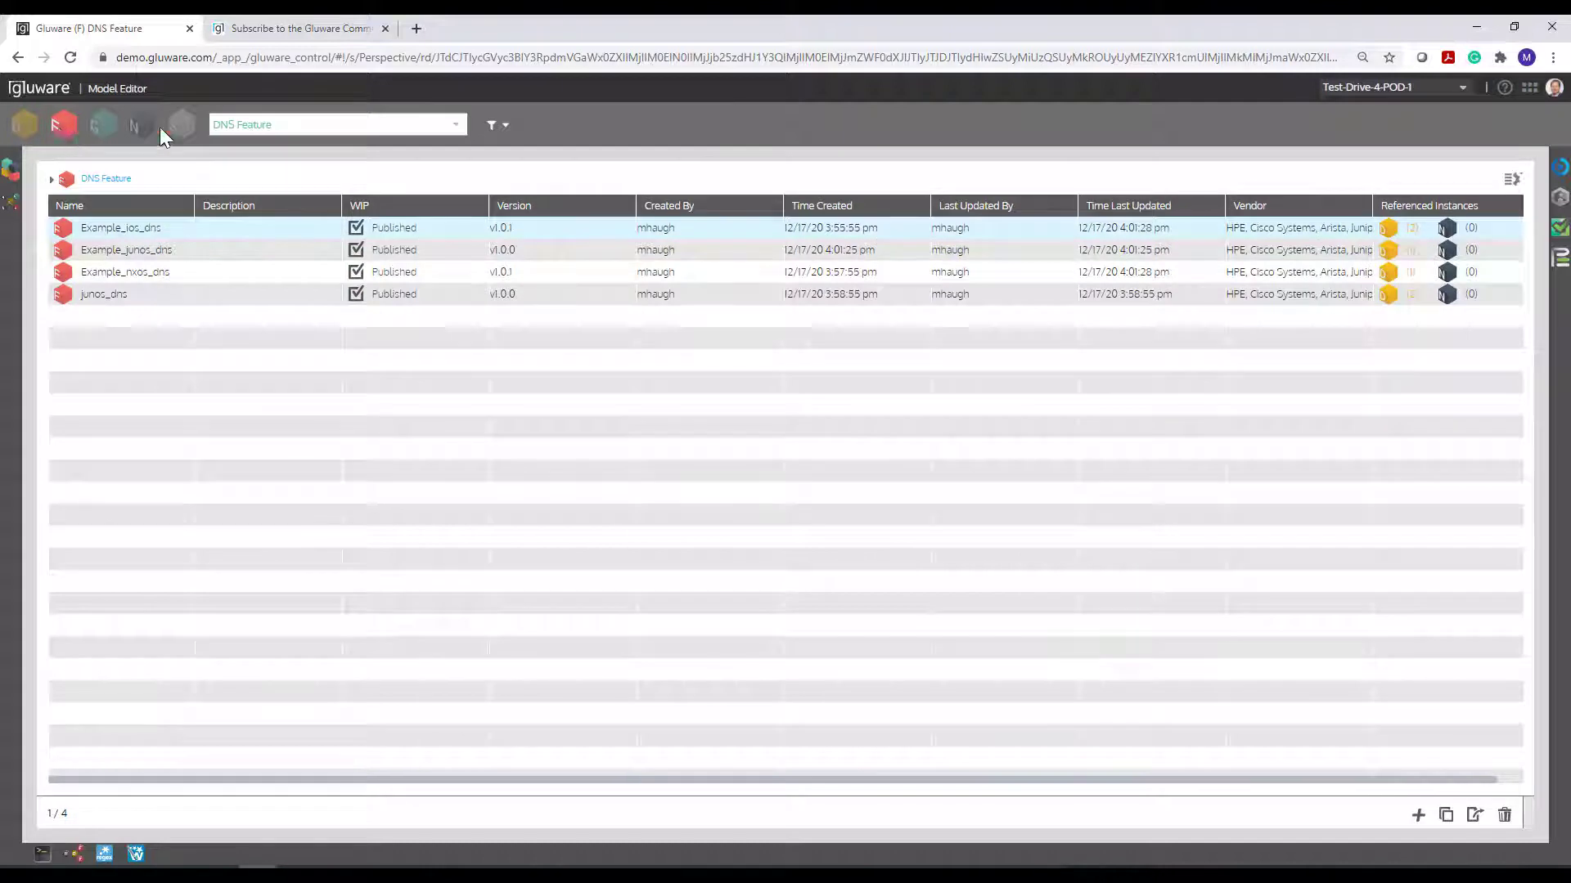
pyautogui.click(323, 127)
pyautogui.click(342, 172)
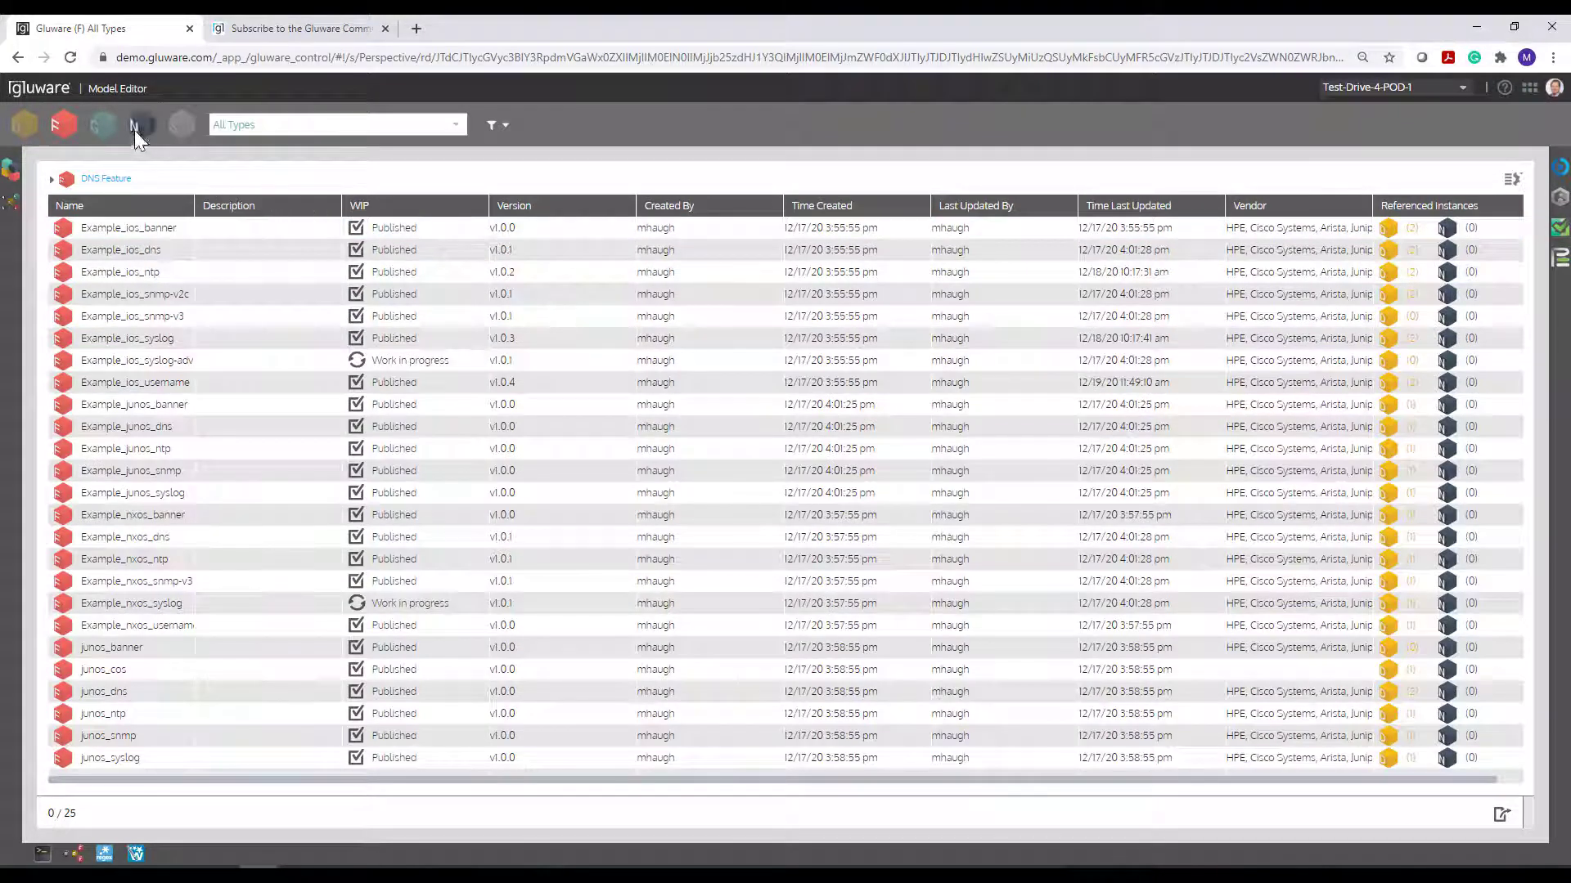
pyautogui.click(110, 127)
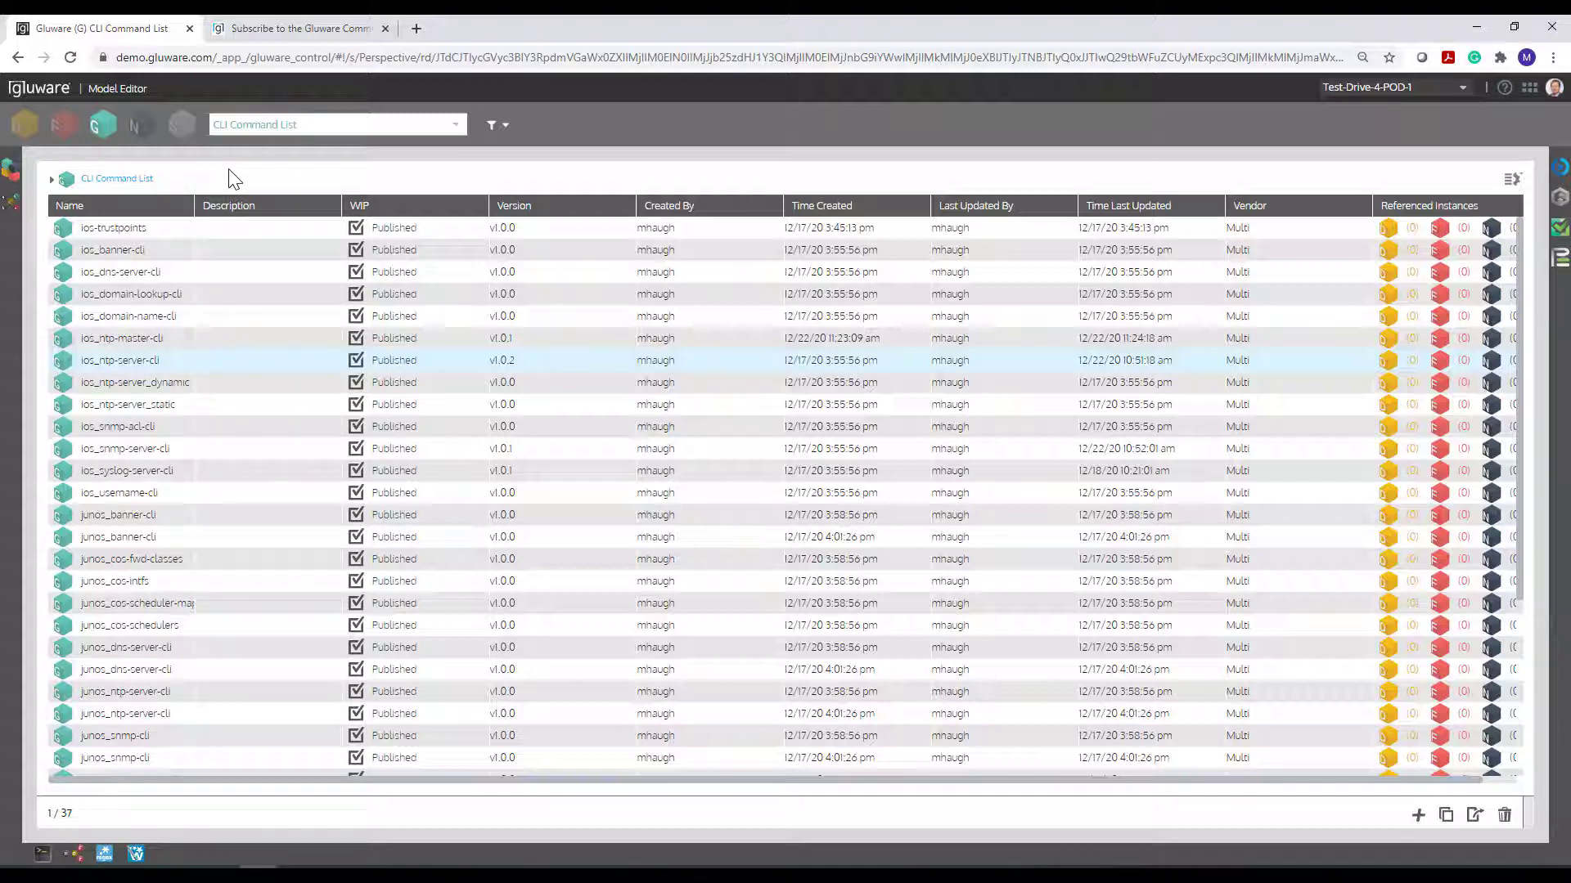
# - Switch to Solutions Management and enlarge the Package Explorer to show more packages
pyautogui.click(1528, 88)
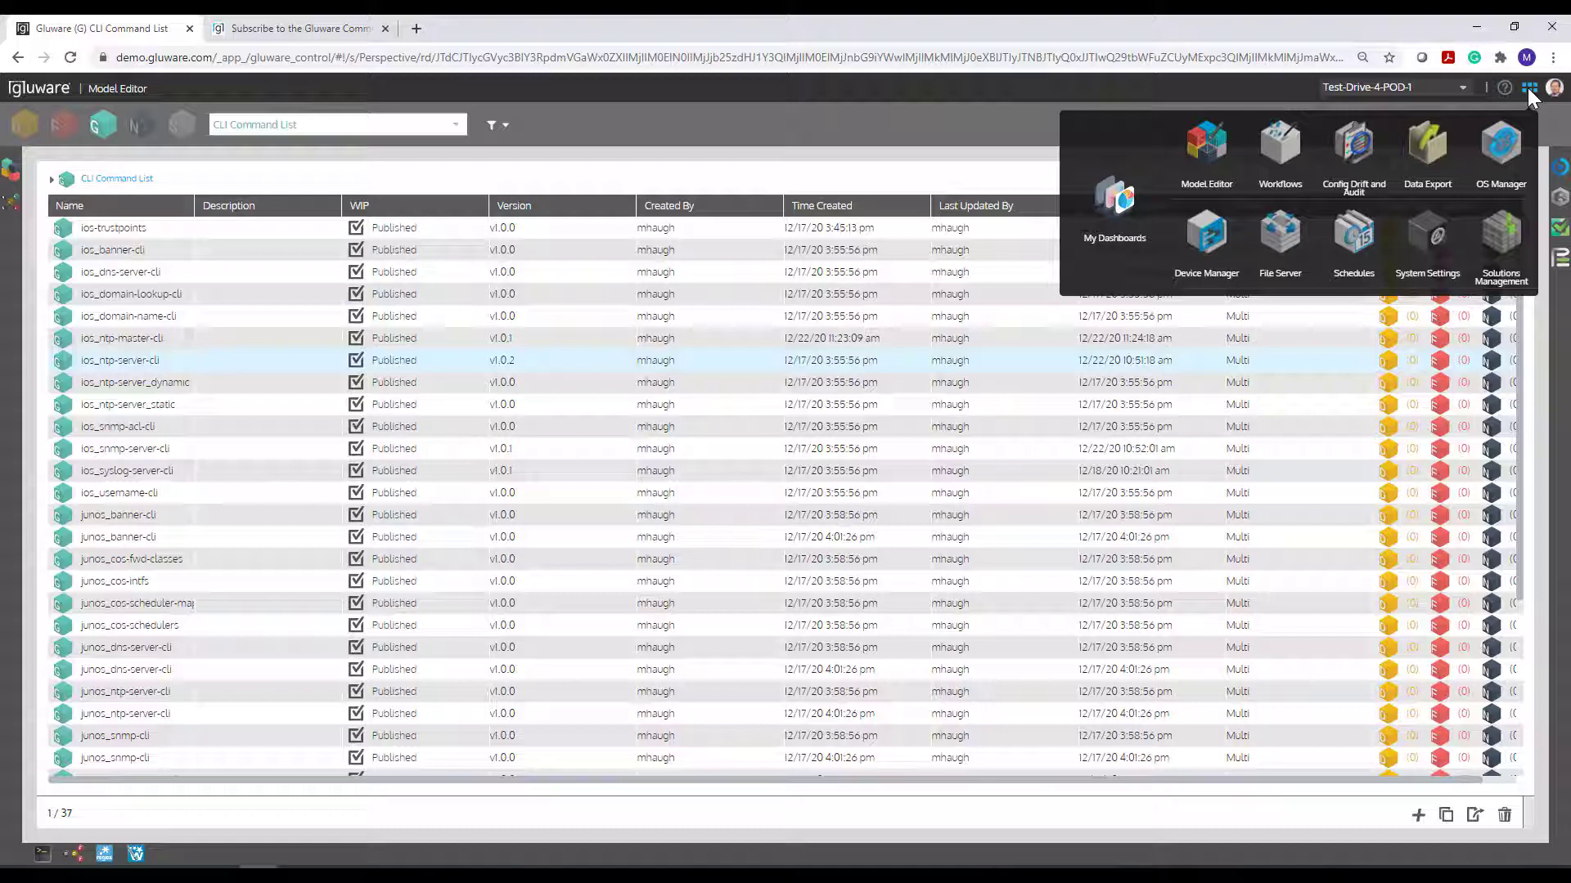
pyautogui.click(1495, 237)
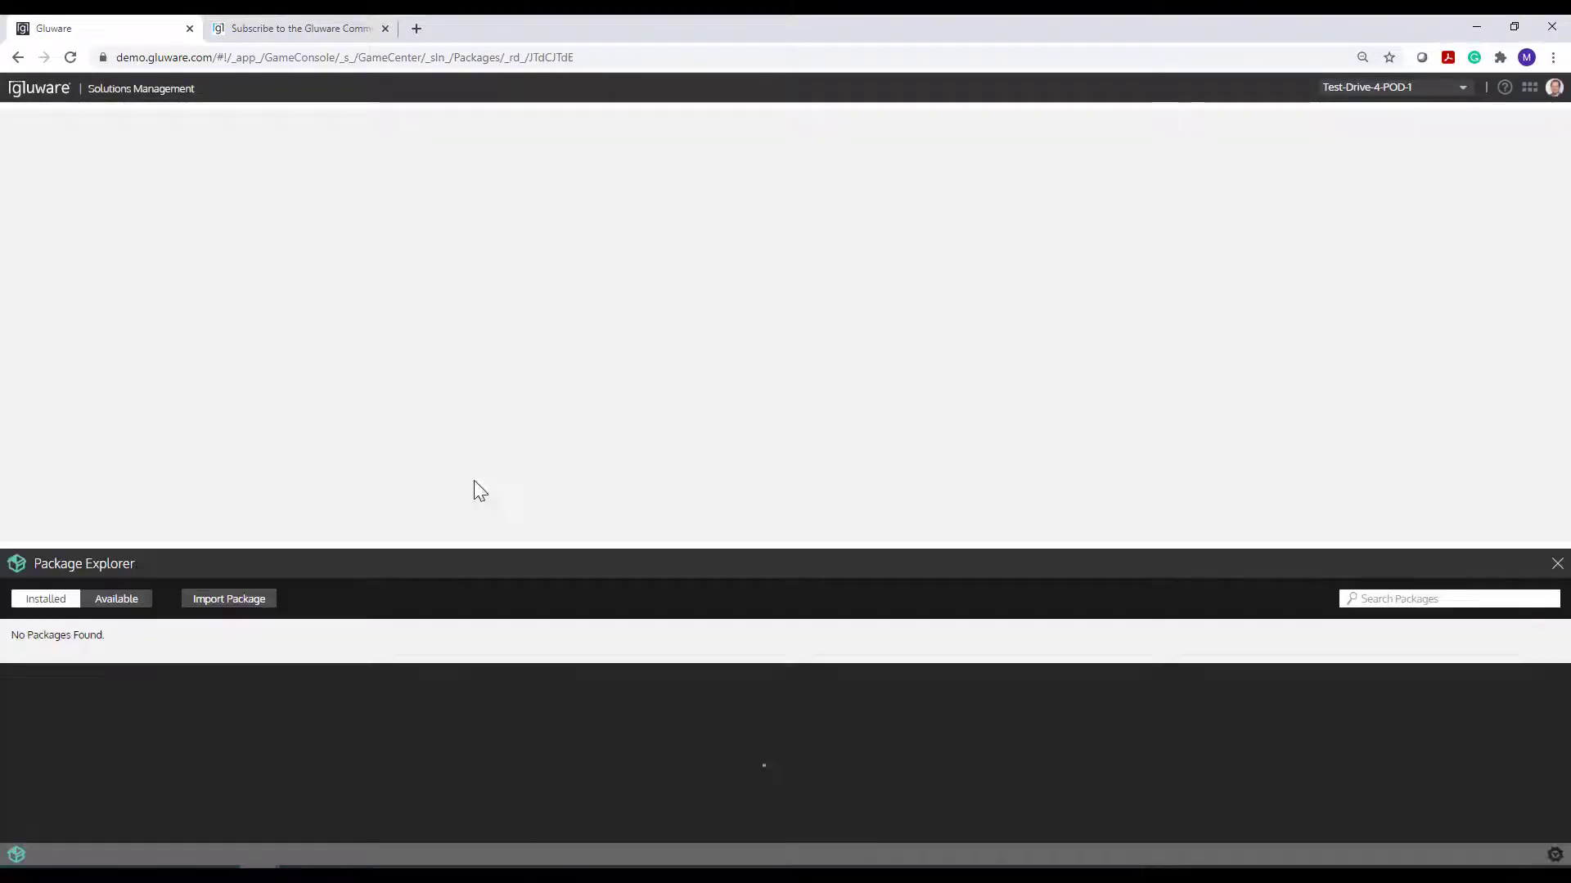
pyautogui.moveTo(468, 543); pyautogui.dragTo(484, 214)
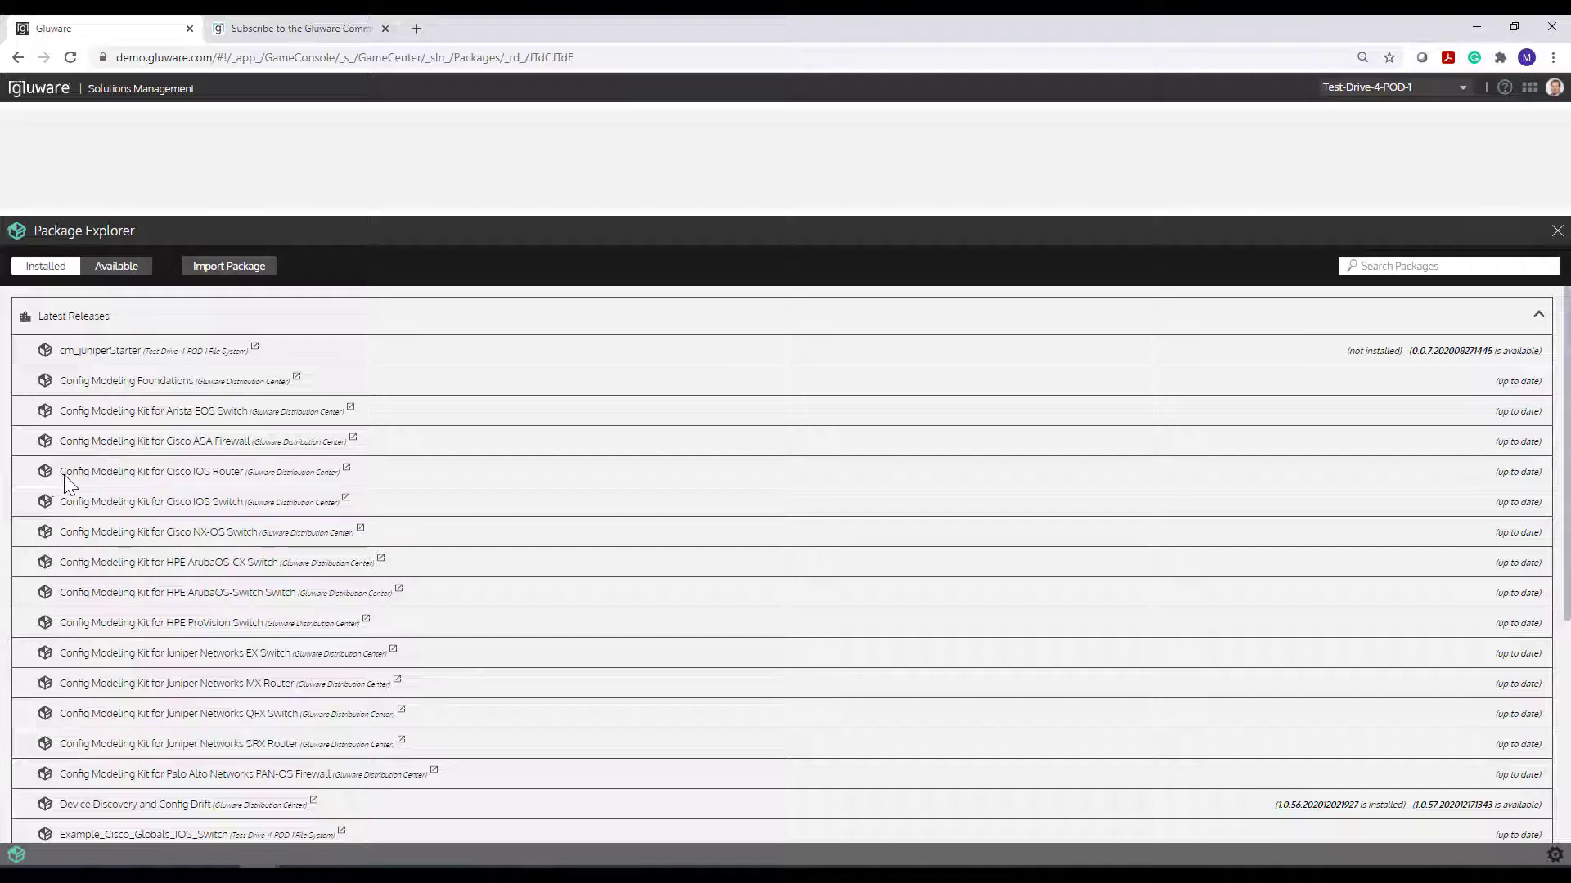
# - Open the package details of Config Modeling Kit for Cisco IOS Router and look through the Latest Releases list
pyautogui.click(347, 470)
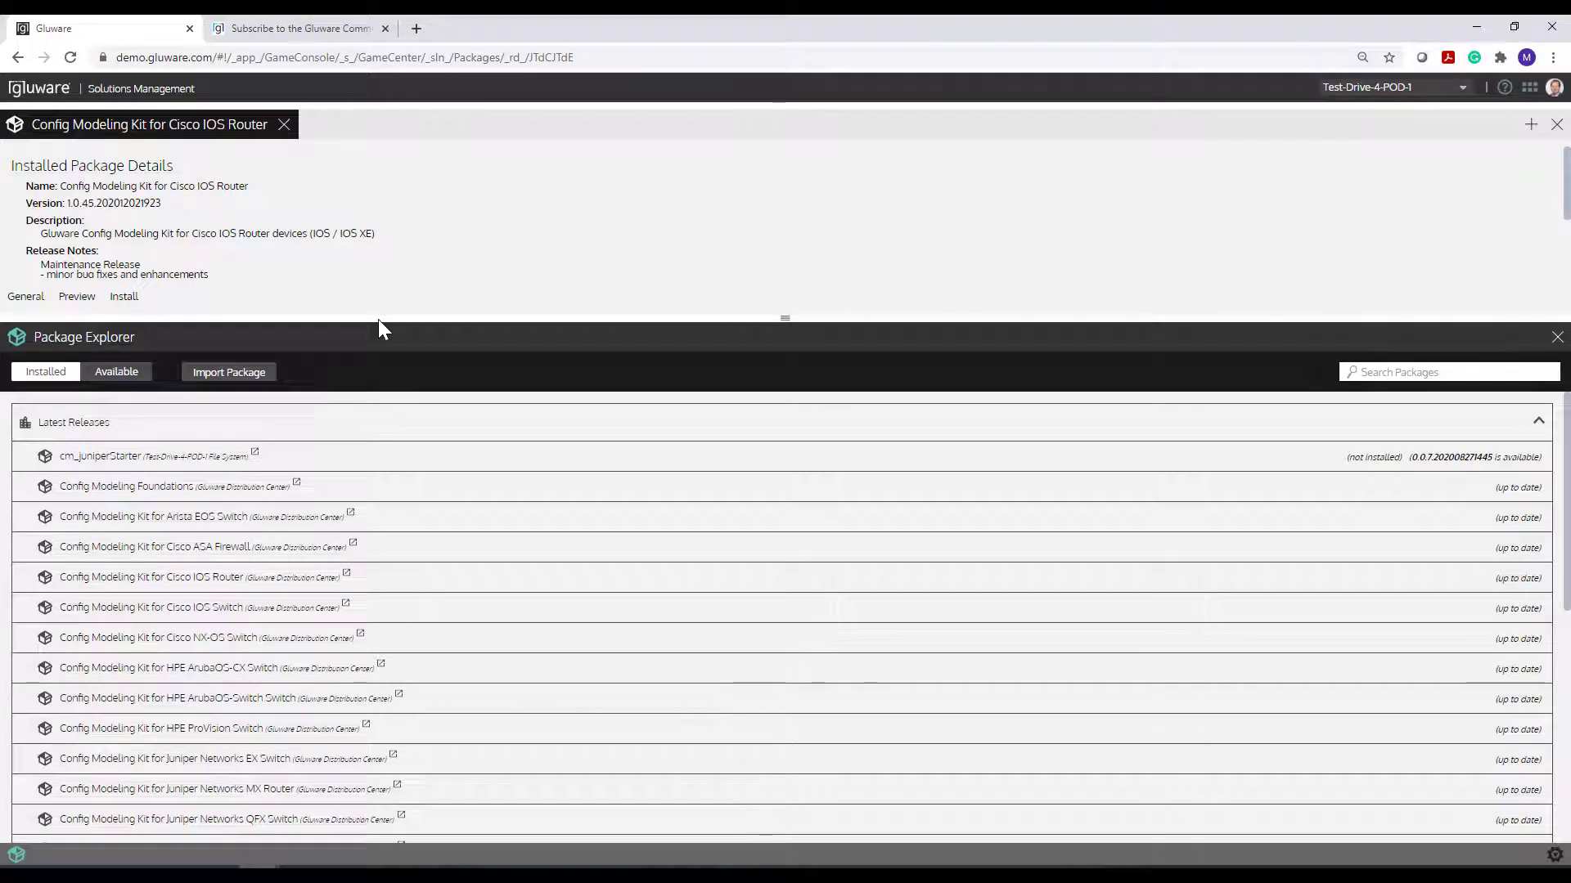
pyautogui.scroll(-3, 414, 557)
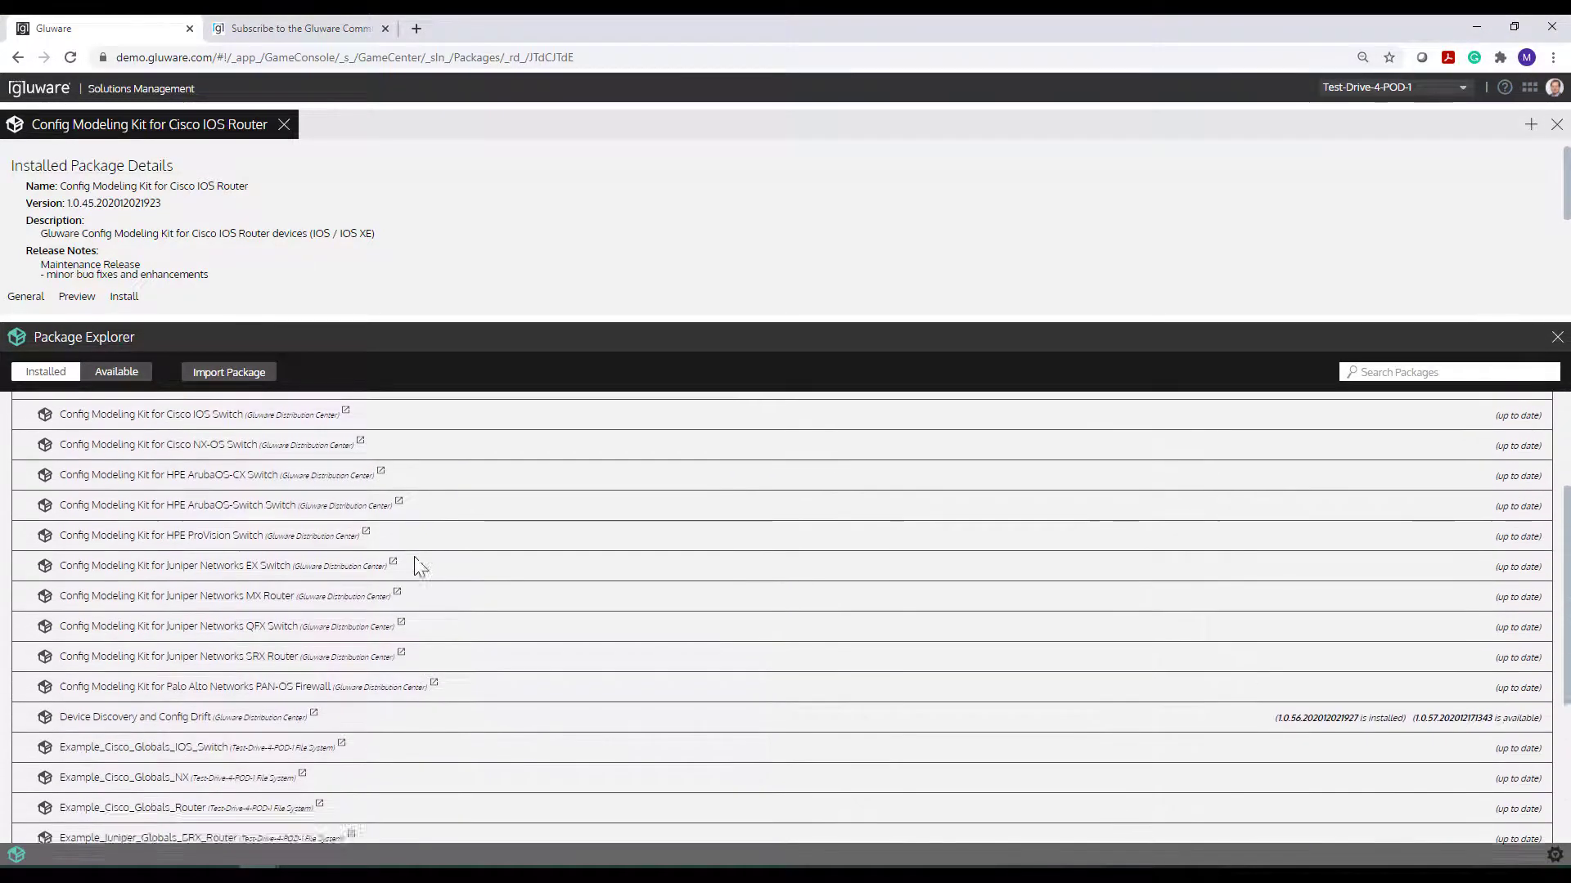
pyautogui.scroll(-1, 414, 556)
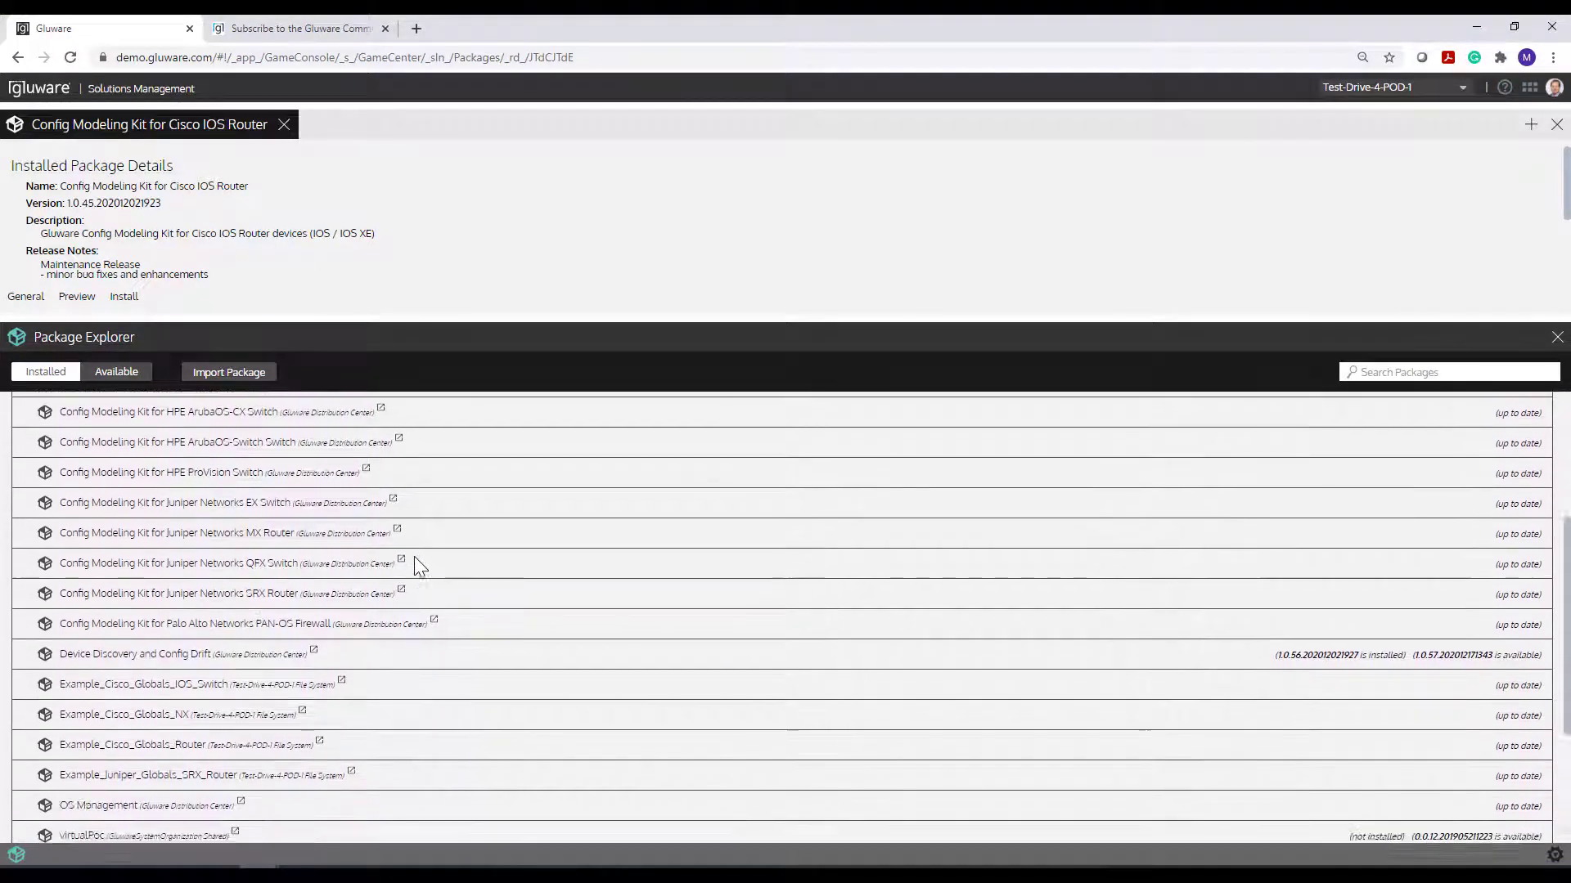
pyautogui.scroll(-3, 413, 556)
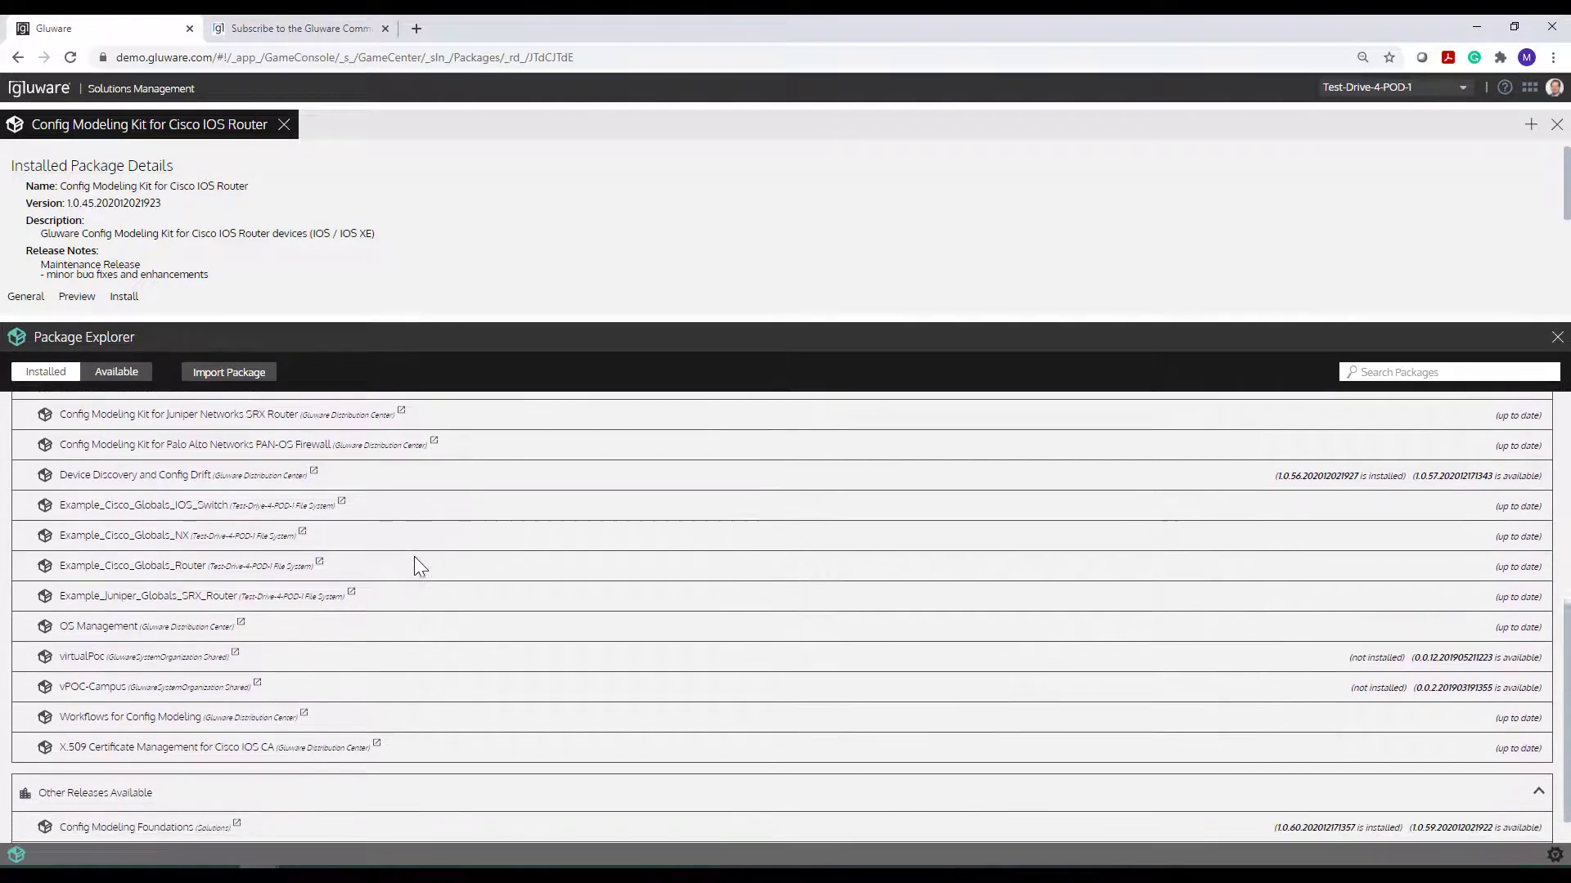
pyautogui.scroll(1, 398, 536)
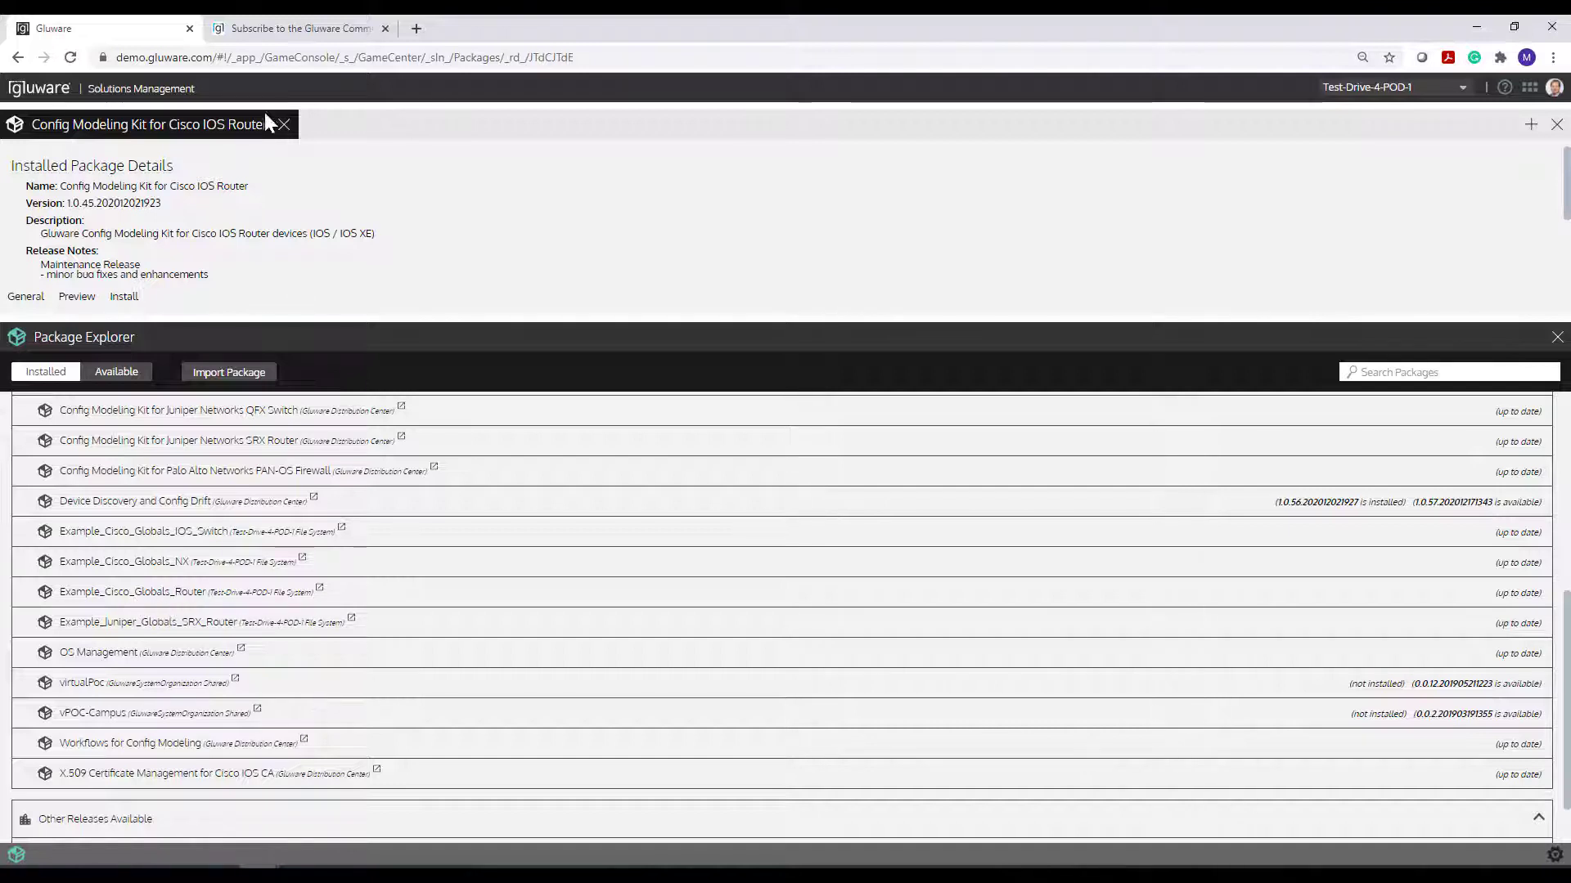
# - Switch to the Gluware Community site and sign in with the saved account e-mail and password
pyautogui.click(287, 28)
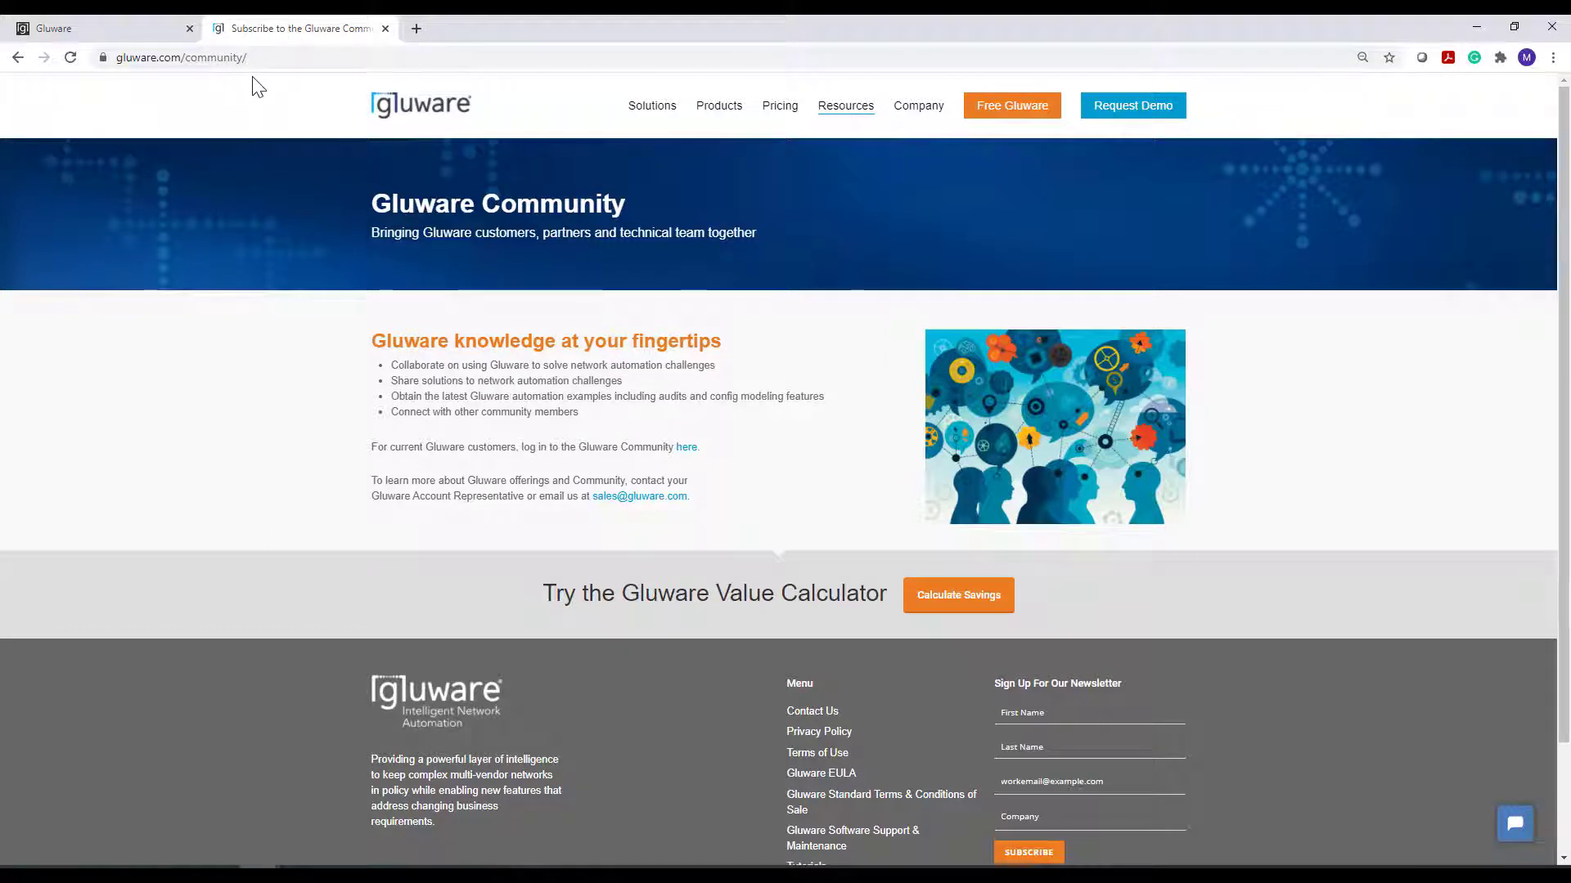
pyautogui.click(692, 451)
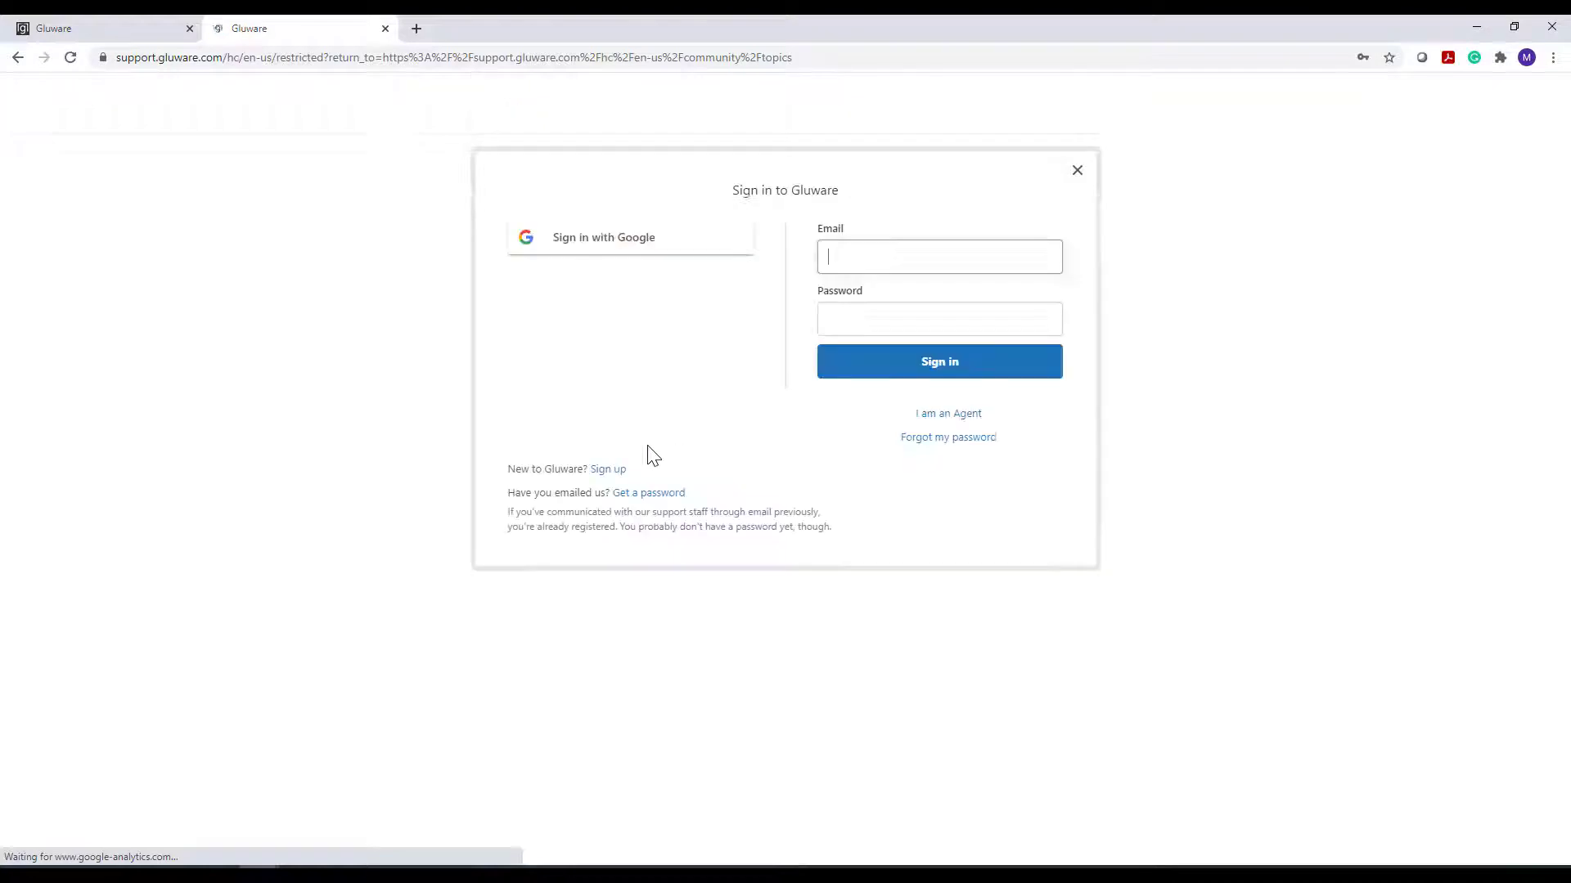
pyautogui.click(851, 267)
pyautogui.click(865, 291)
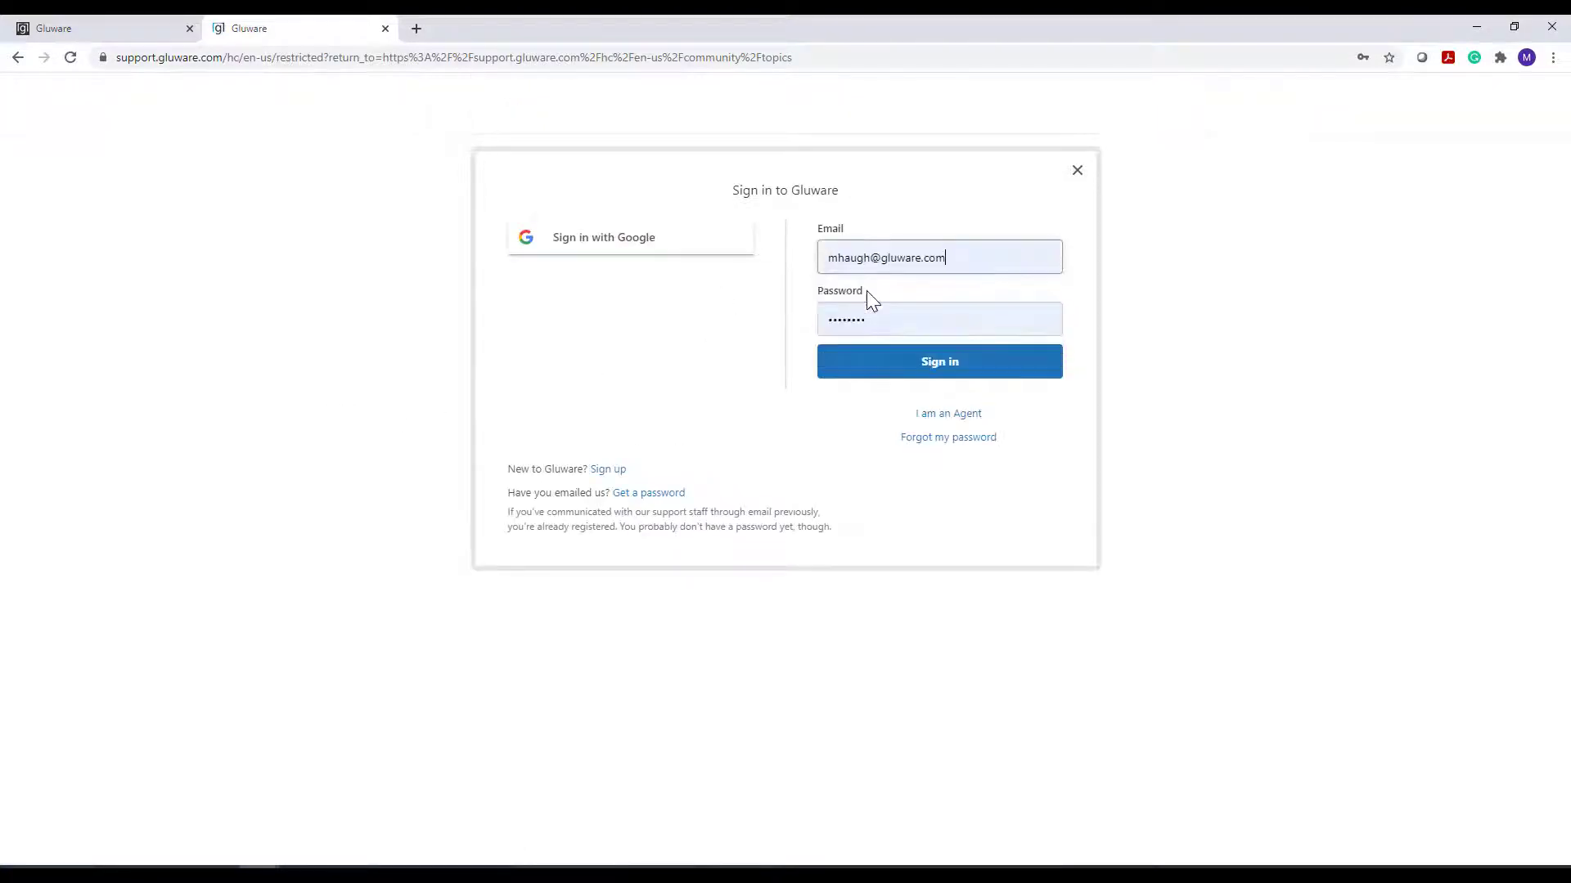
pyautogui.click(867, 359)
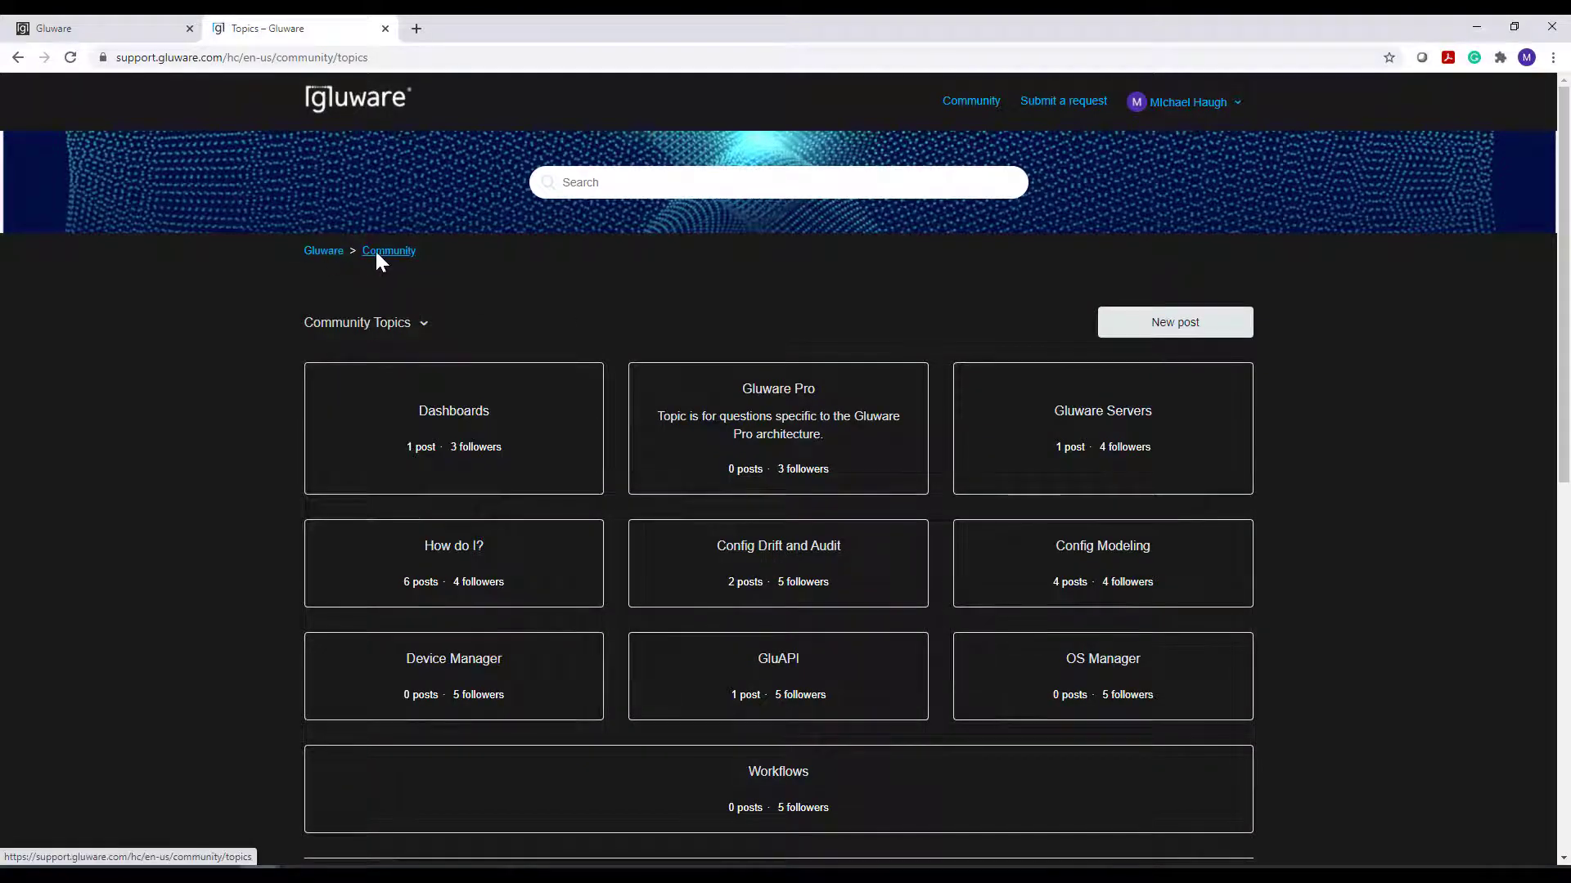
# - View the Example Cisco Router Global Features article in the Knowledge Base's Example Features and Audits section
pyautogui.click(331, 251)
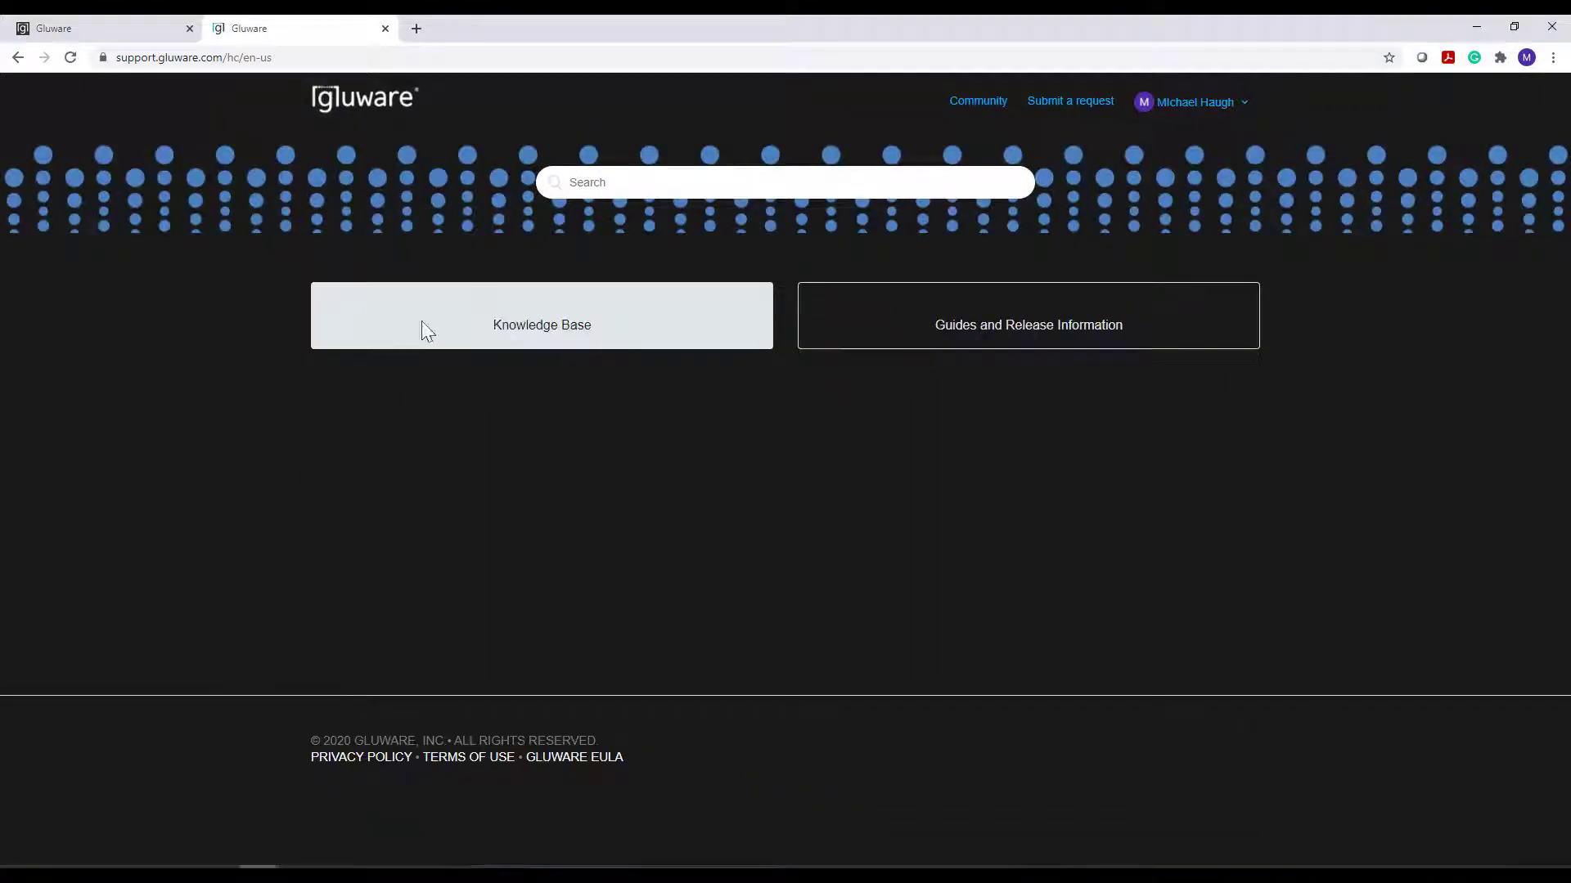
pyautogui.click(480, 305)
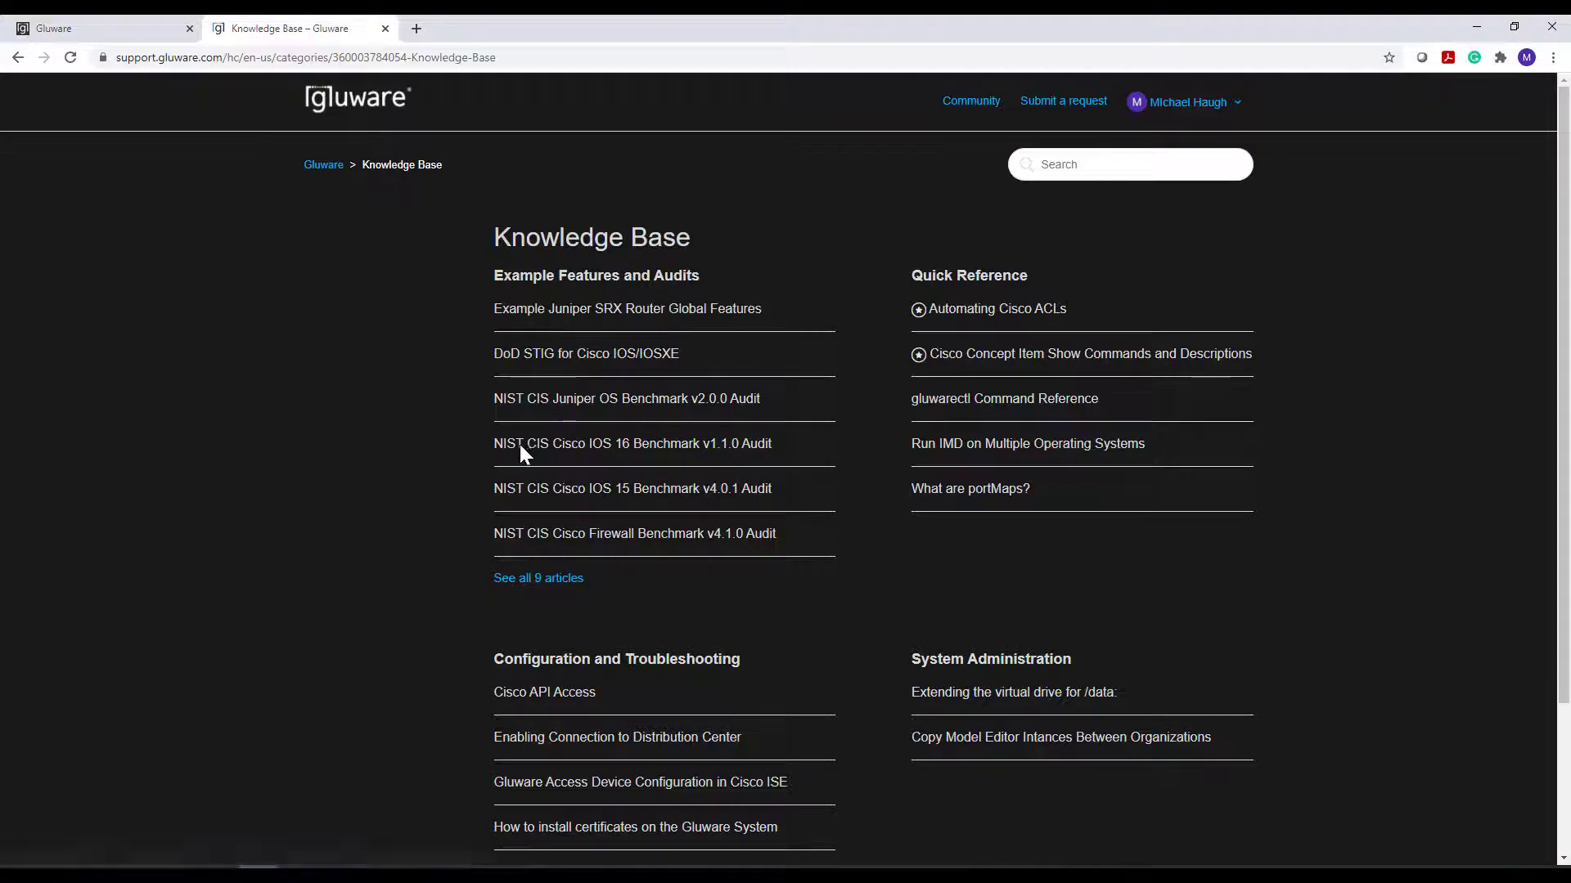
pyautogui.click(529, 577)
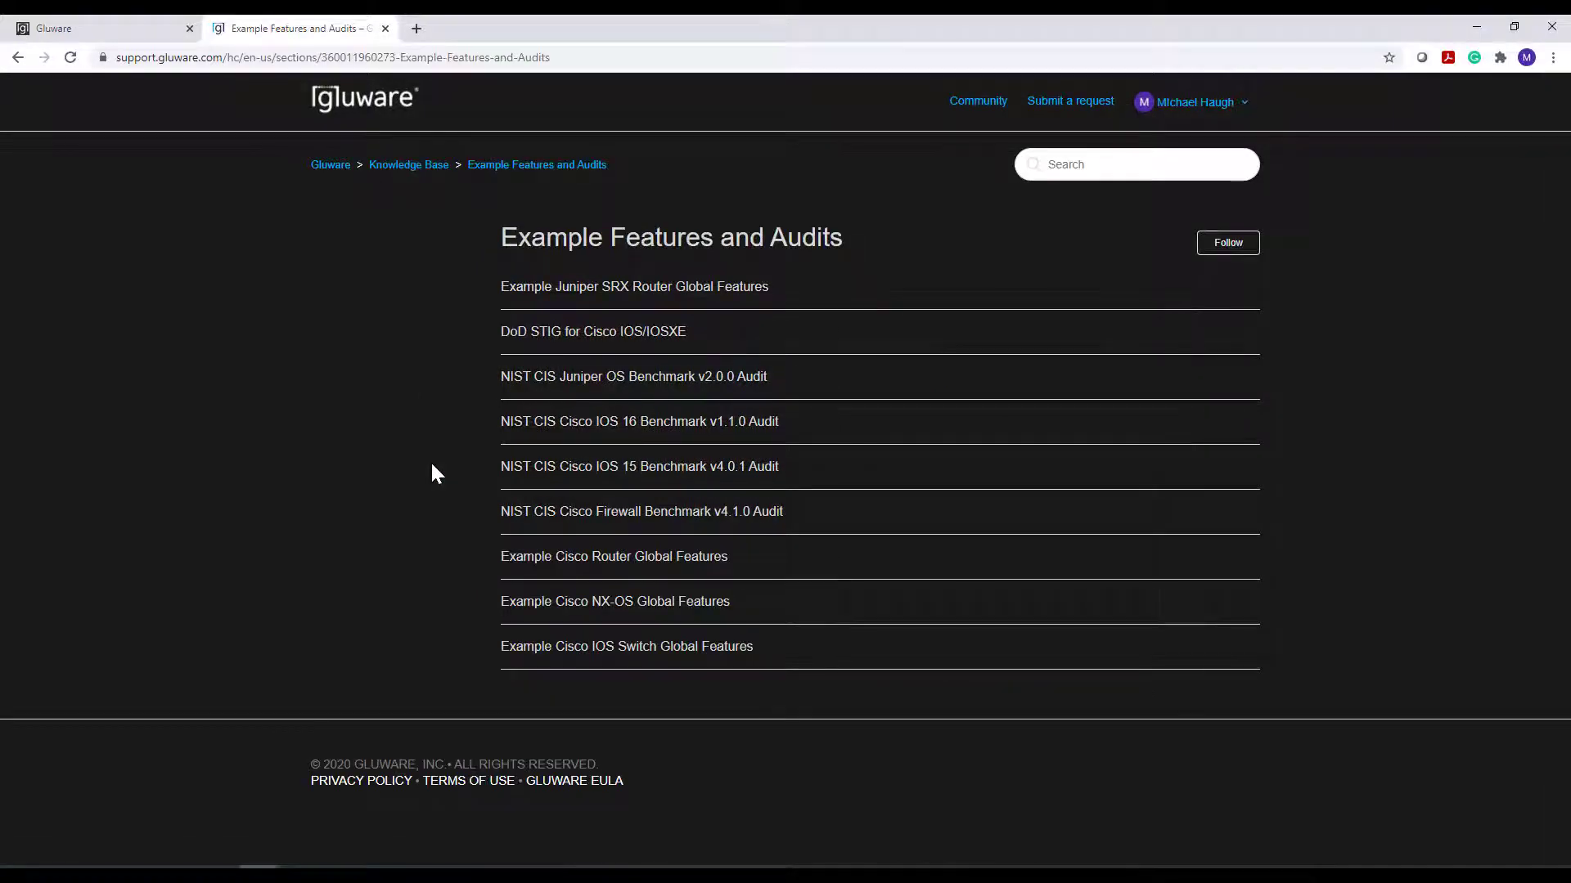
pyautogui.click(652, 560)
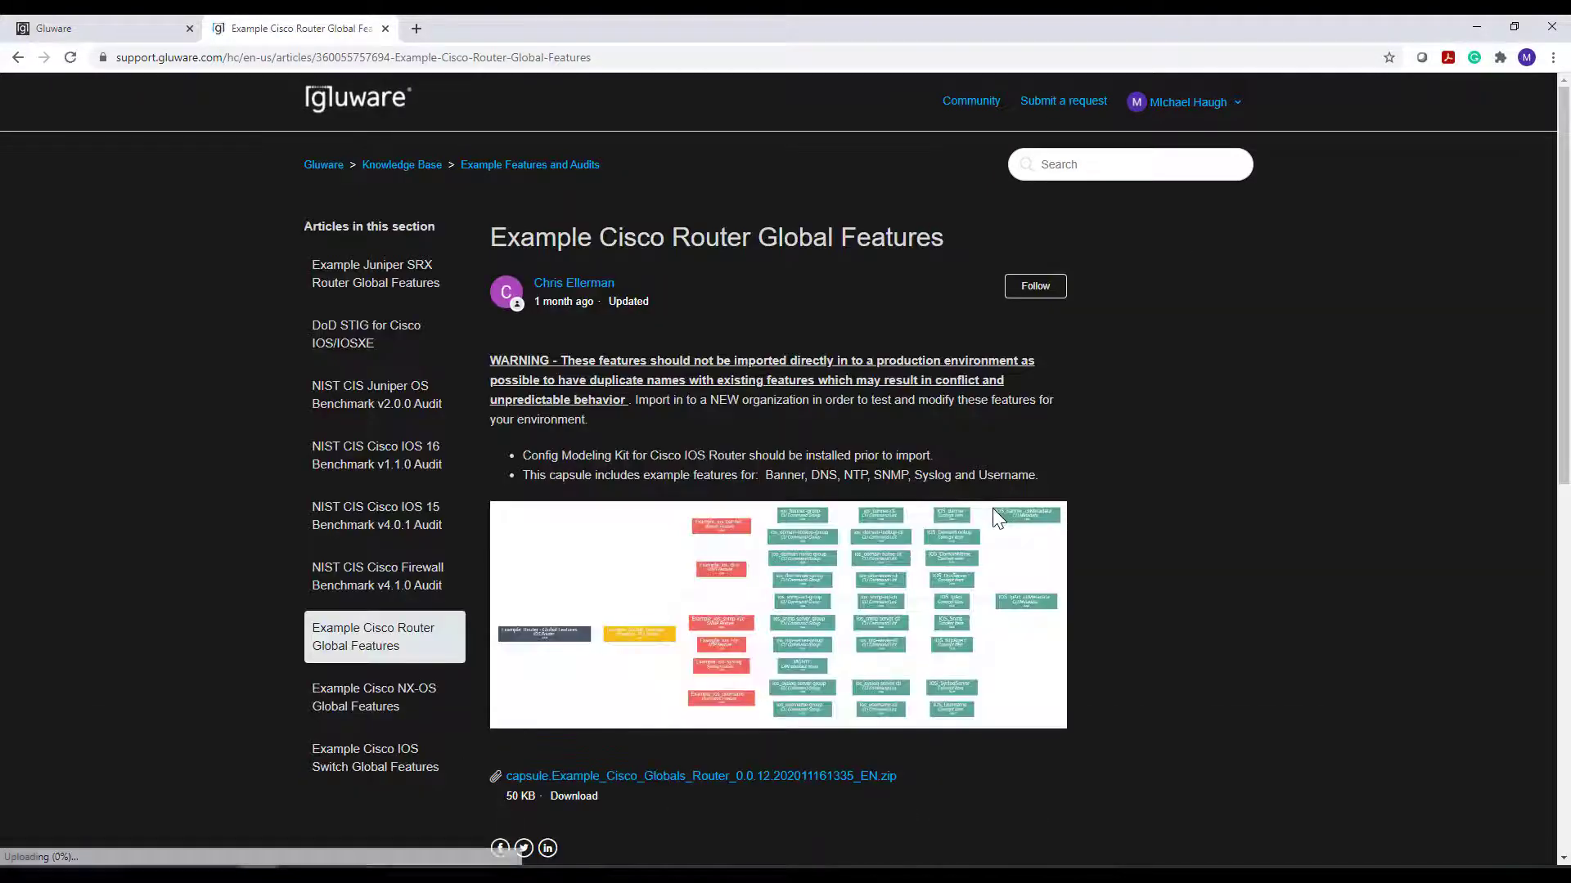
pyautogui.scroll(-1, 1132, 511)
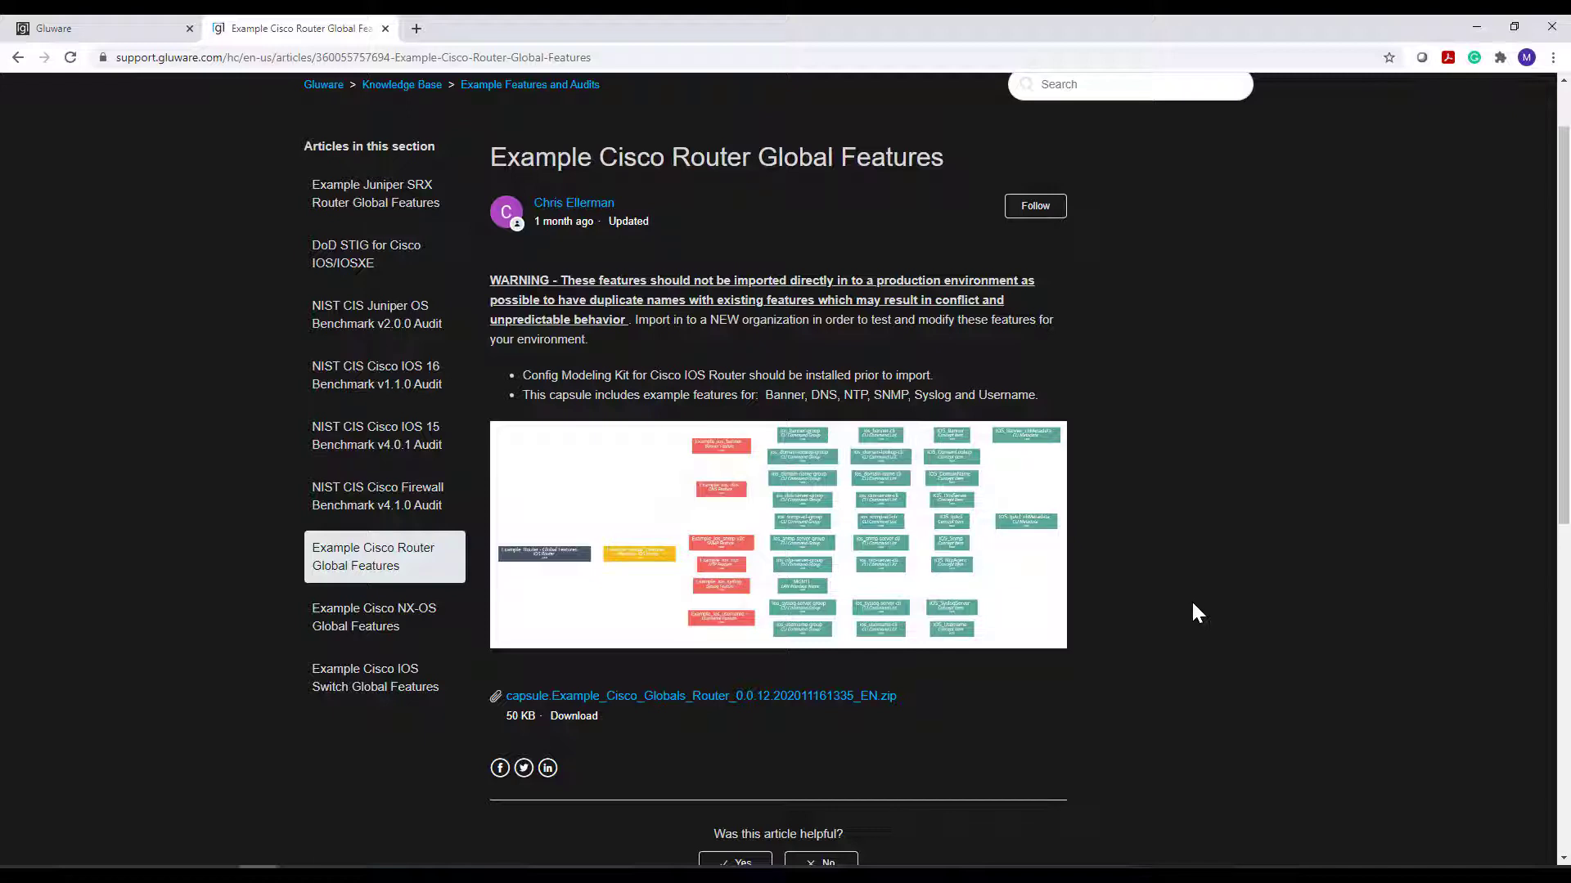
# - Return to Gluware's Model Editor and show the IOS Router node list
pyautogui.click(144, 33)
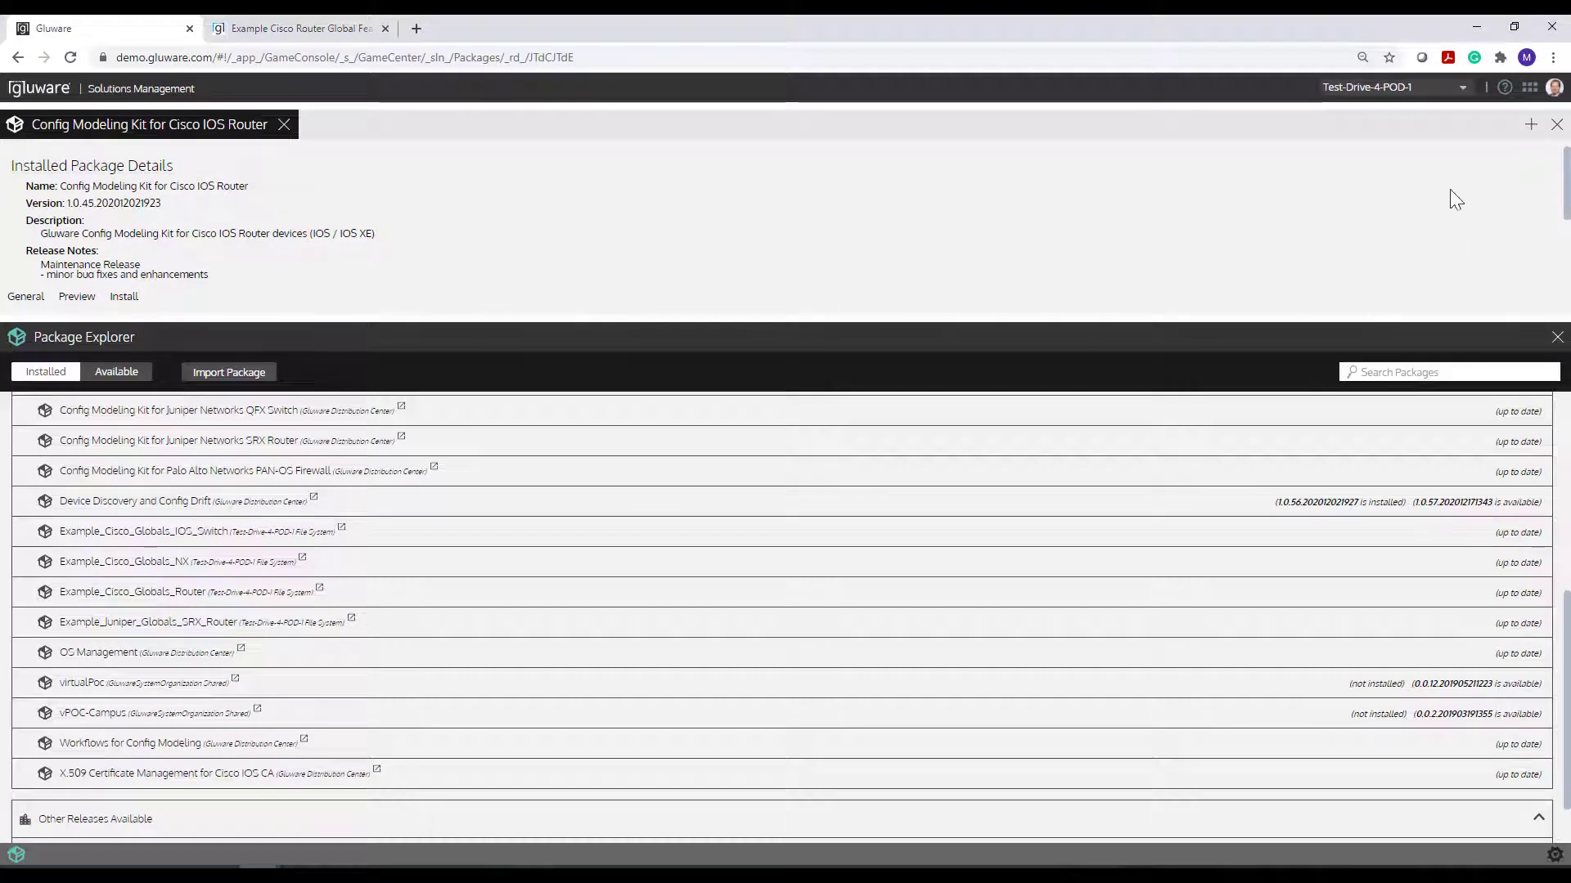
pyautogui.click(1529, 87)
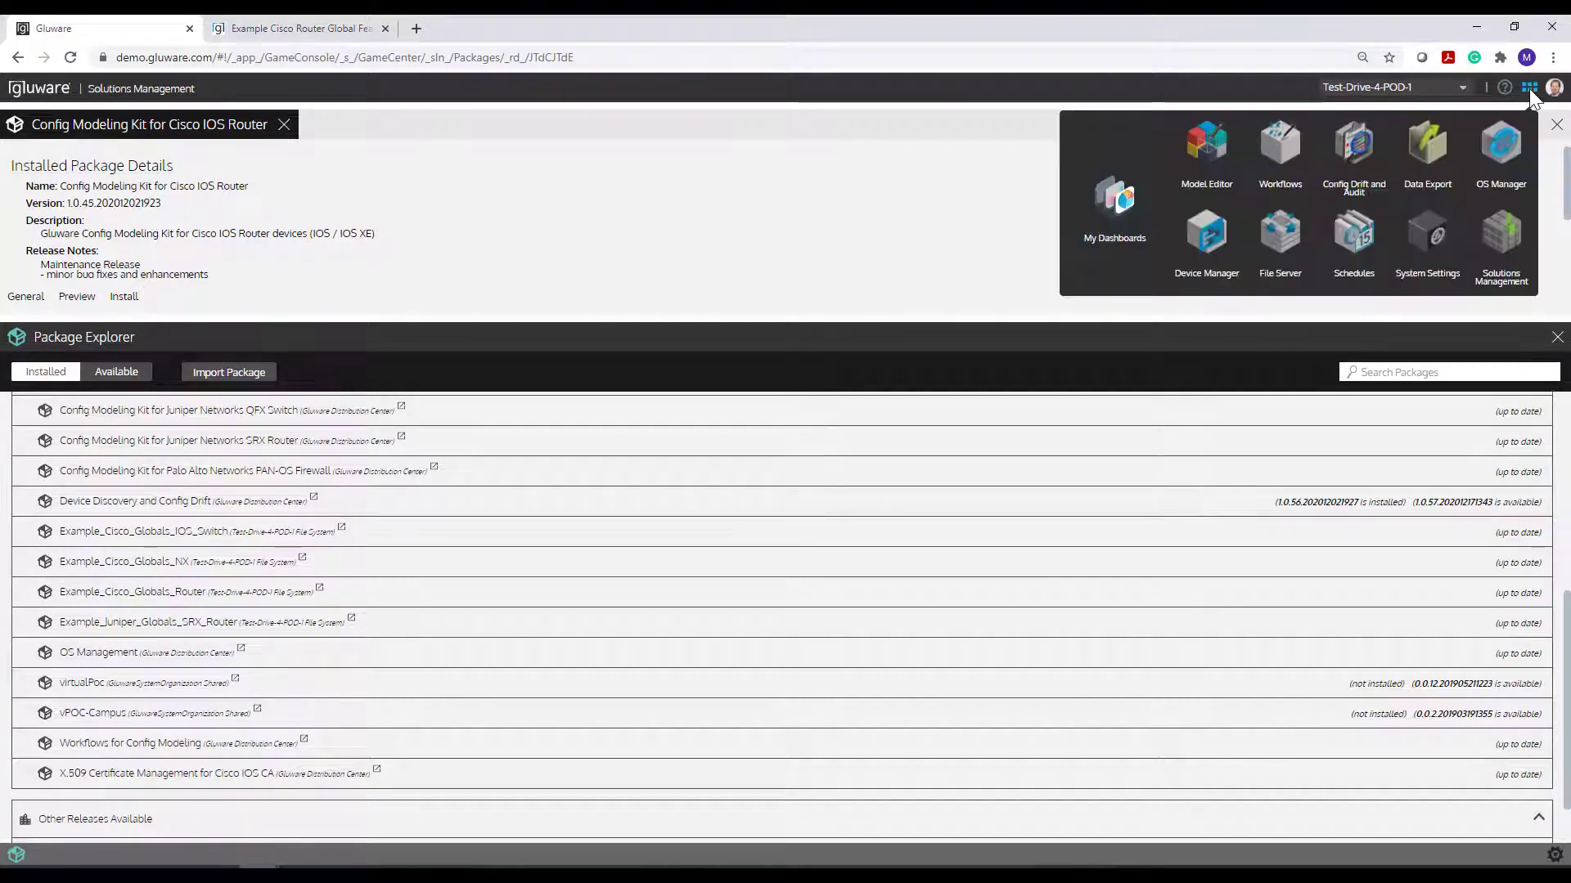
pyautogui.click(1206, 146)
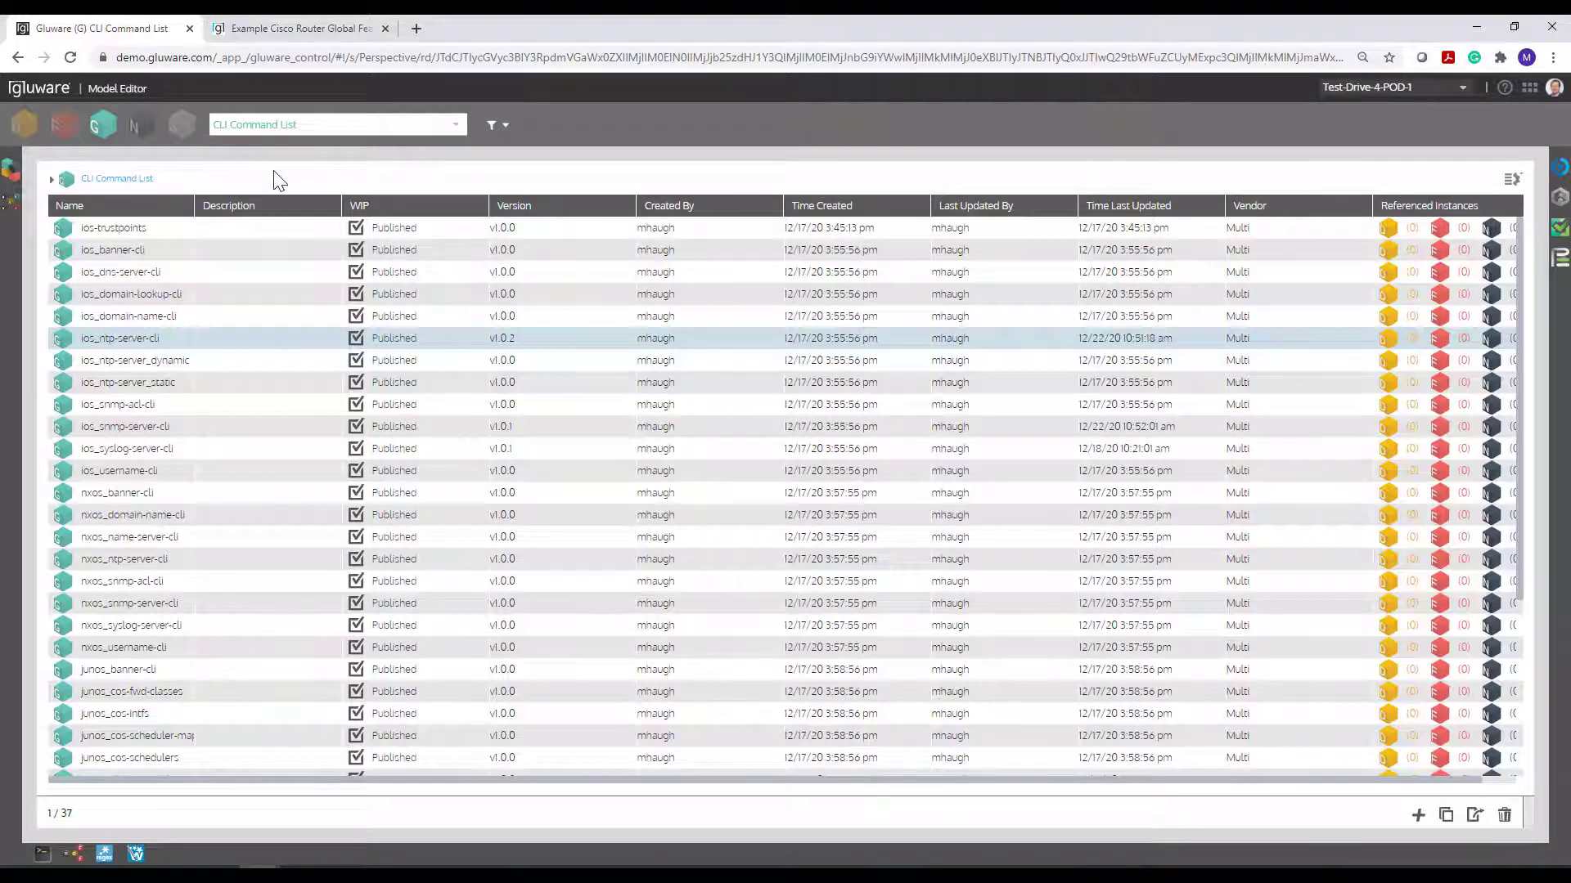
pyautogui.click(144, 121)
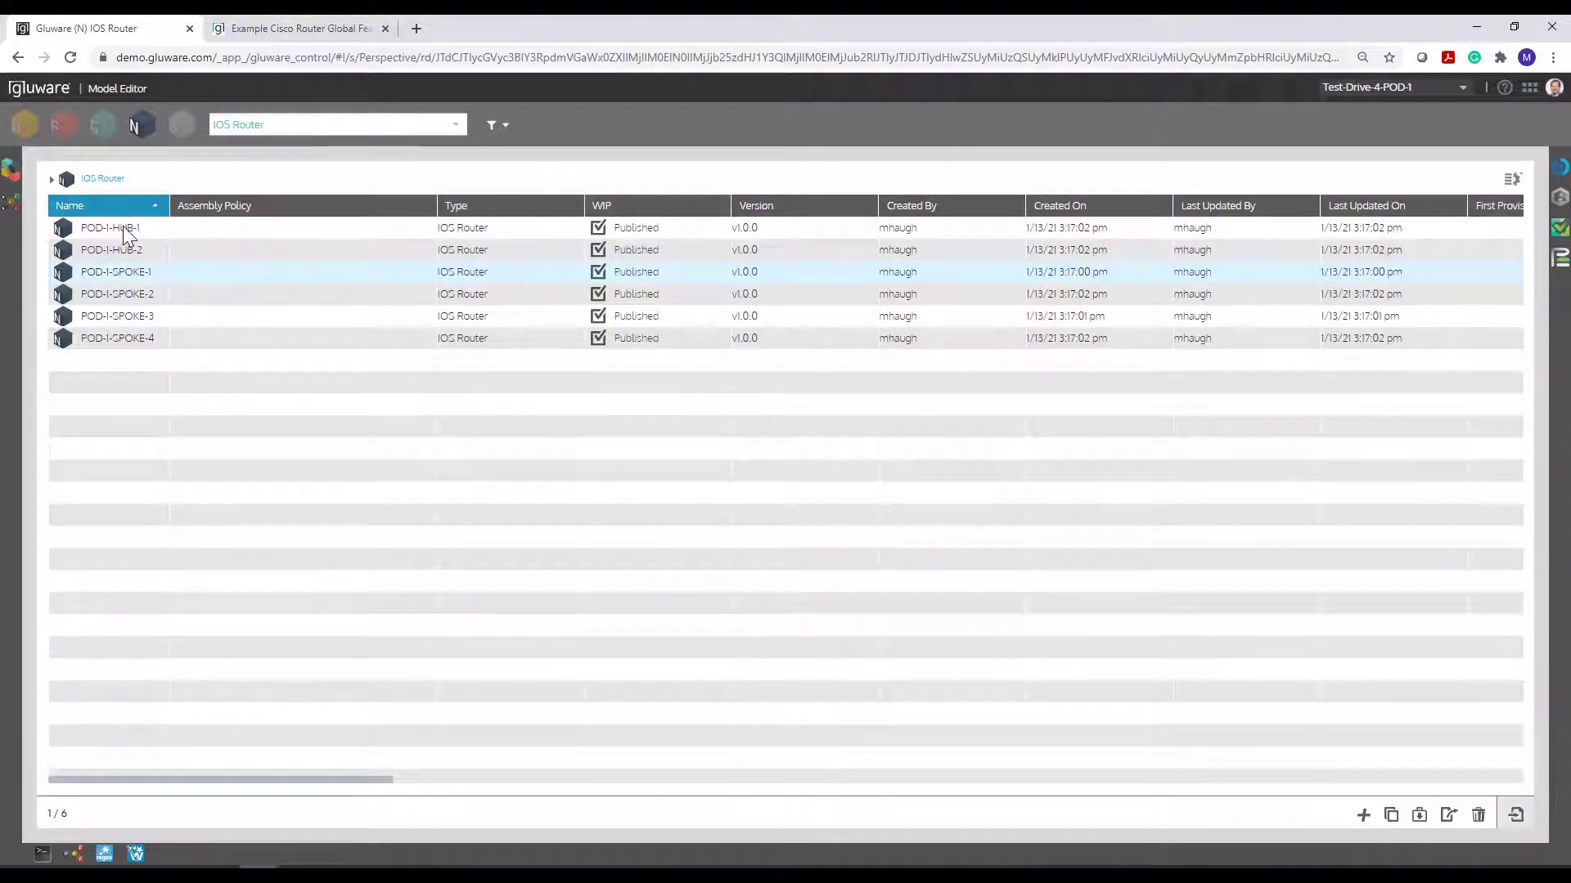
# - Open the Node Instance Map for POD-1-SPOKE-1 with a taller panel and view the node's connection settings from it
pyautogui.click(74, 854)
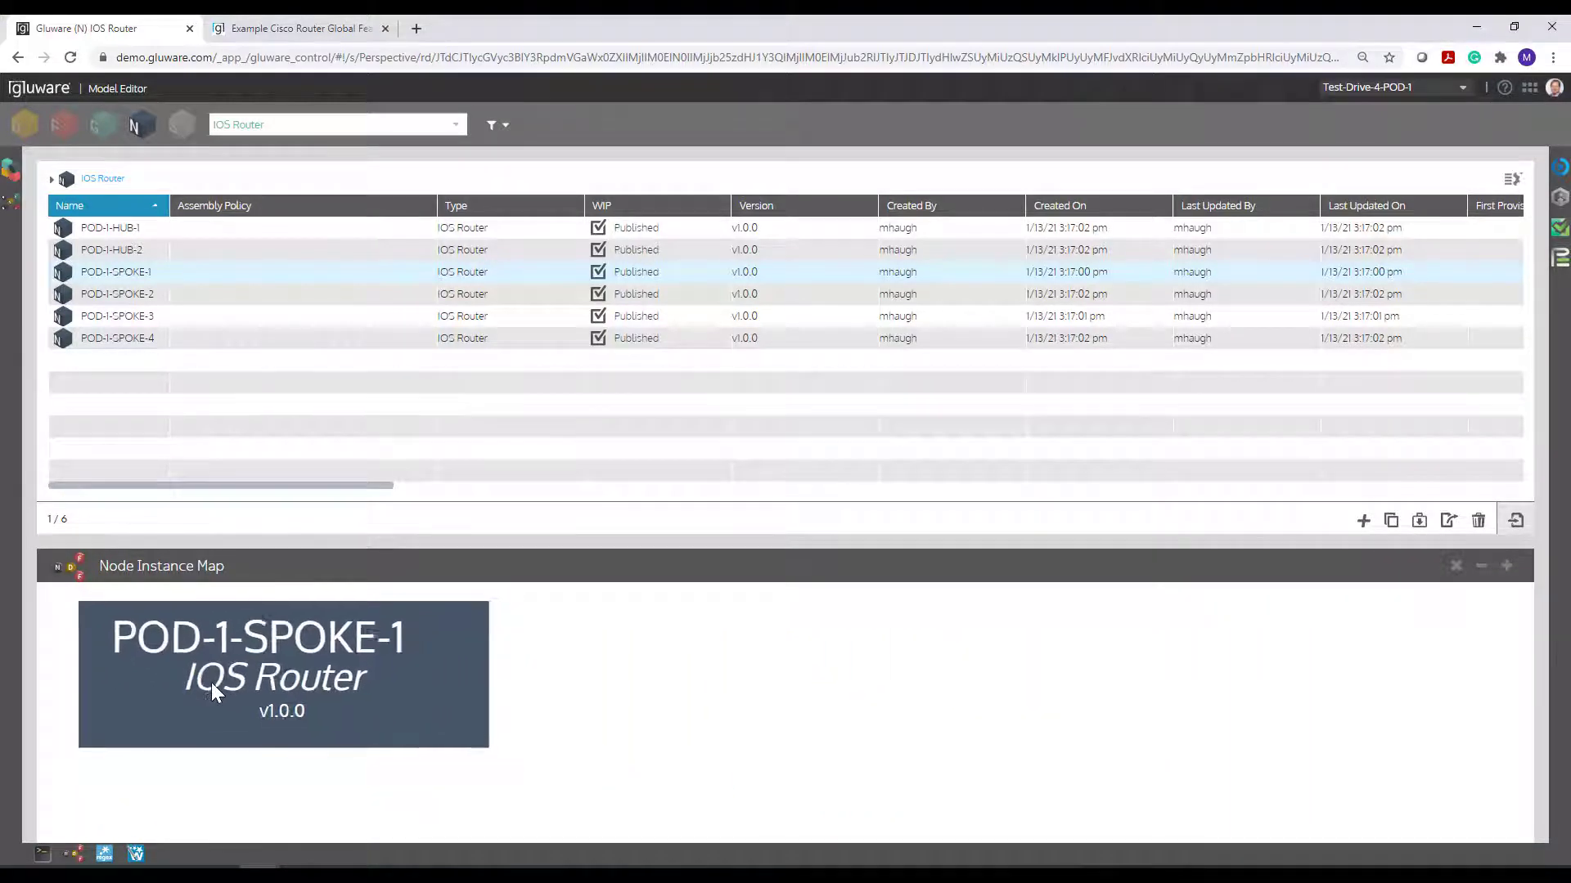
pyautogui.moveTo(528, 536); pyautogui.dragTo(499, 470)
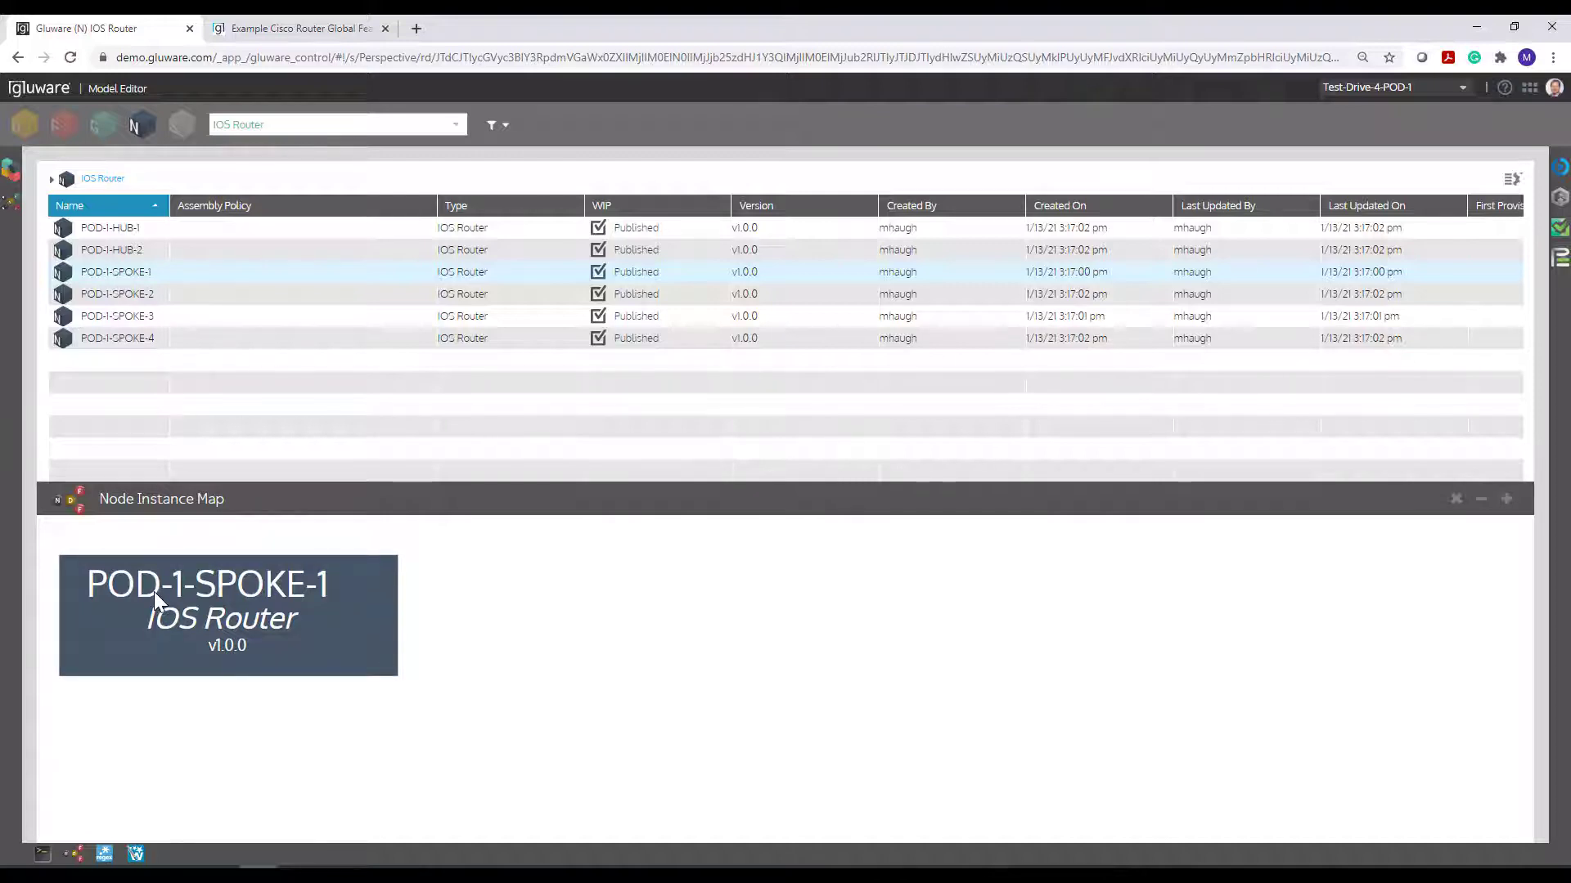
pyautogui.click(188, 601)
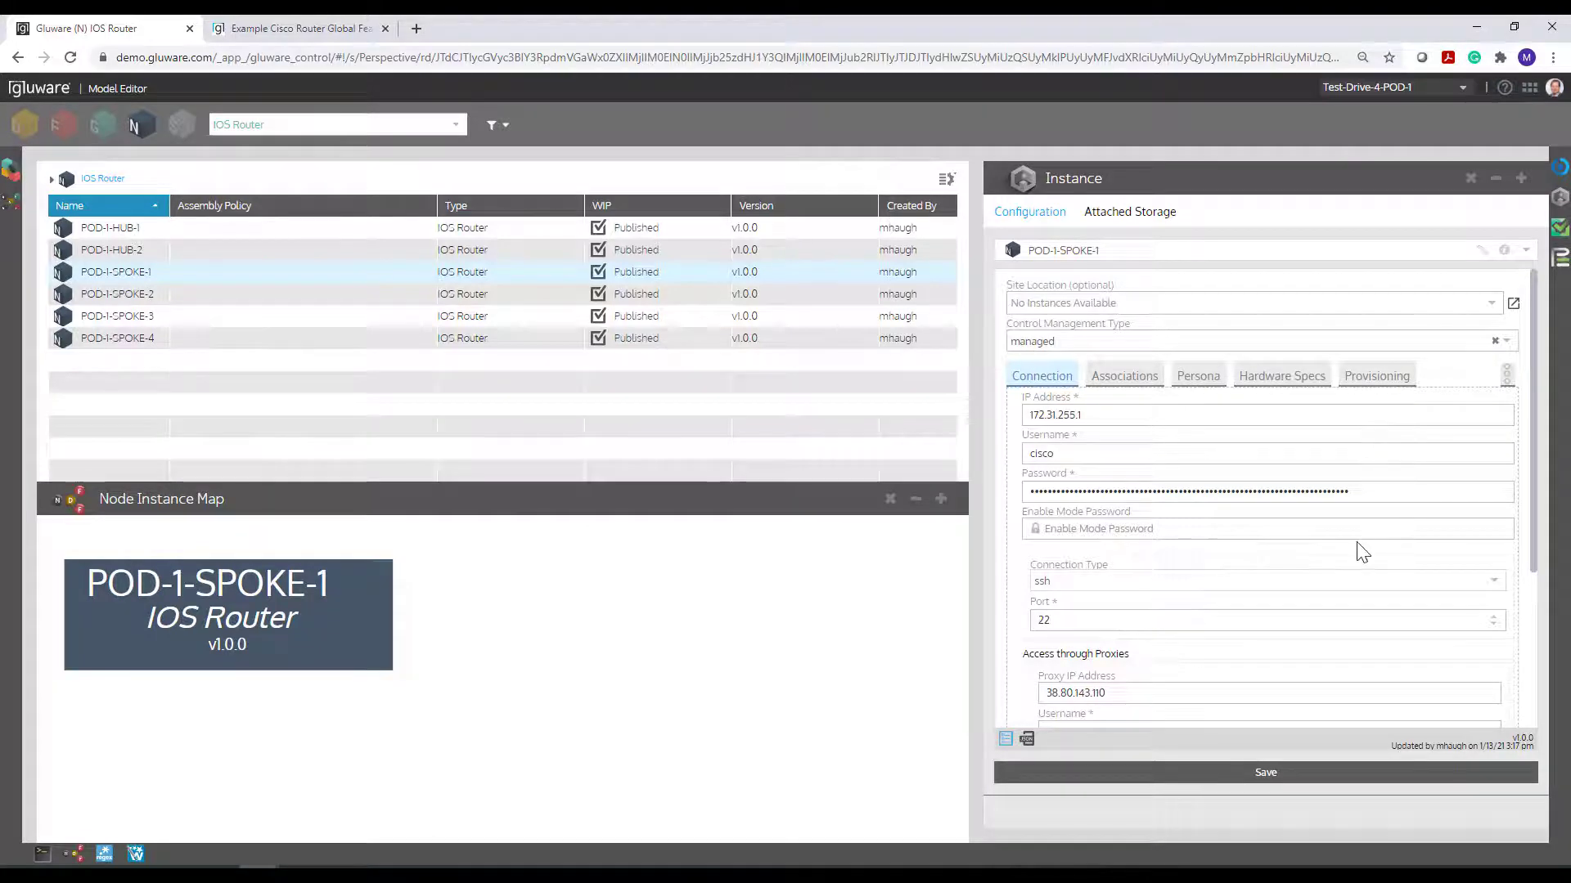
pyautogui.scroll(-3, 1370, 425)
pyautogui.scroll(3, 1358, 552)
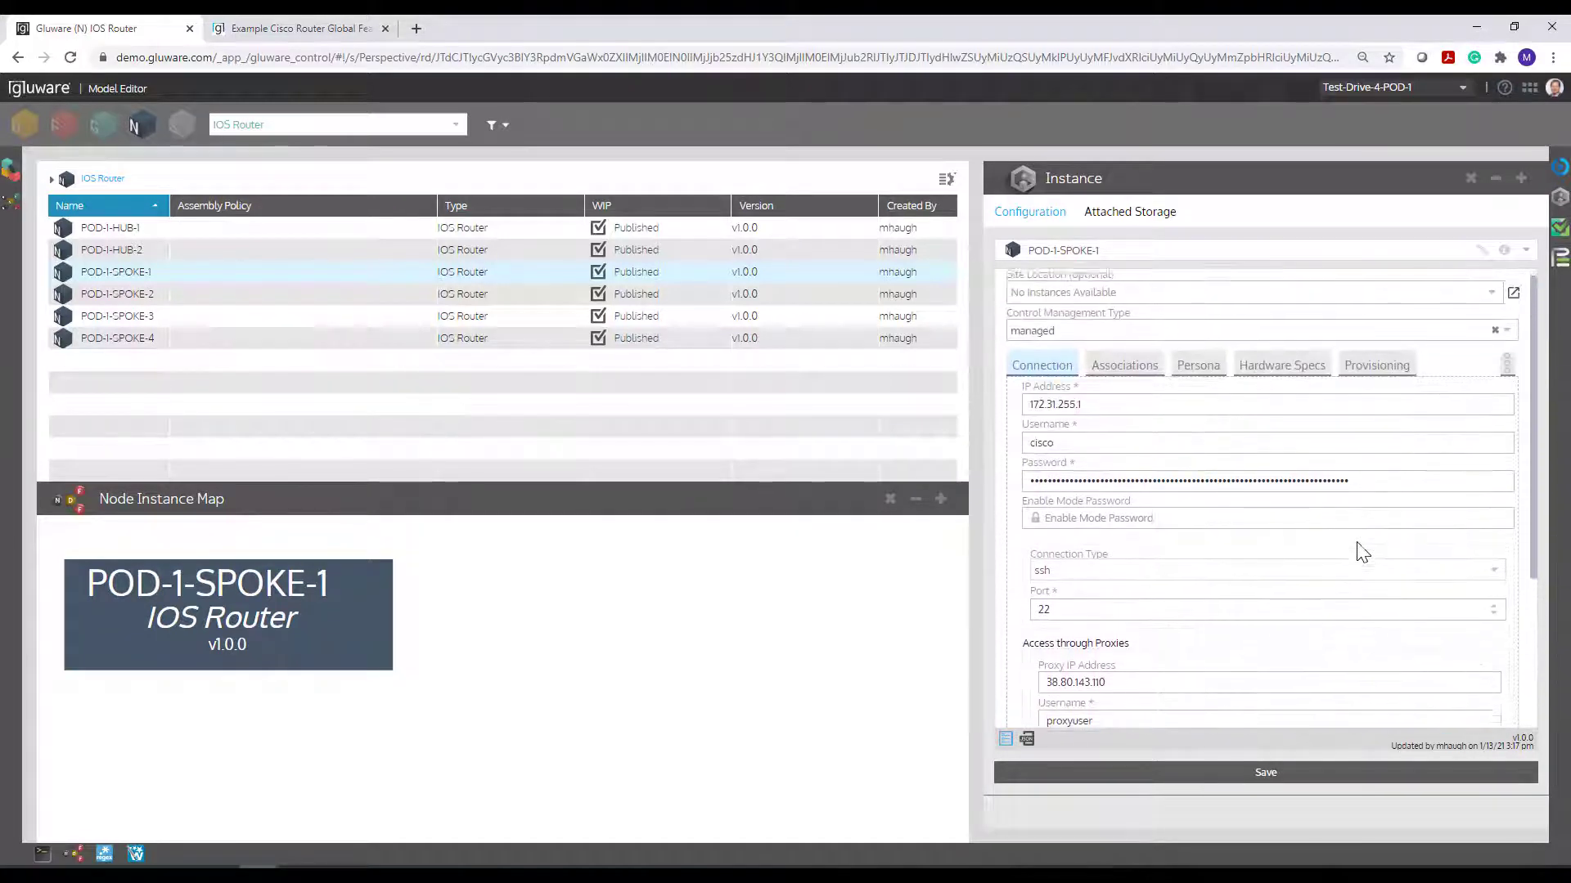
# - View the POD-1-SPOKE-1 configuration as JSON code and return it to the form view
pyautogui.click(1028, 741)
pyautogui.scroll(-1, 1307, 565)
pyautogui.scroll(2, 1306, 566)
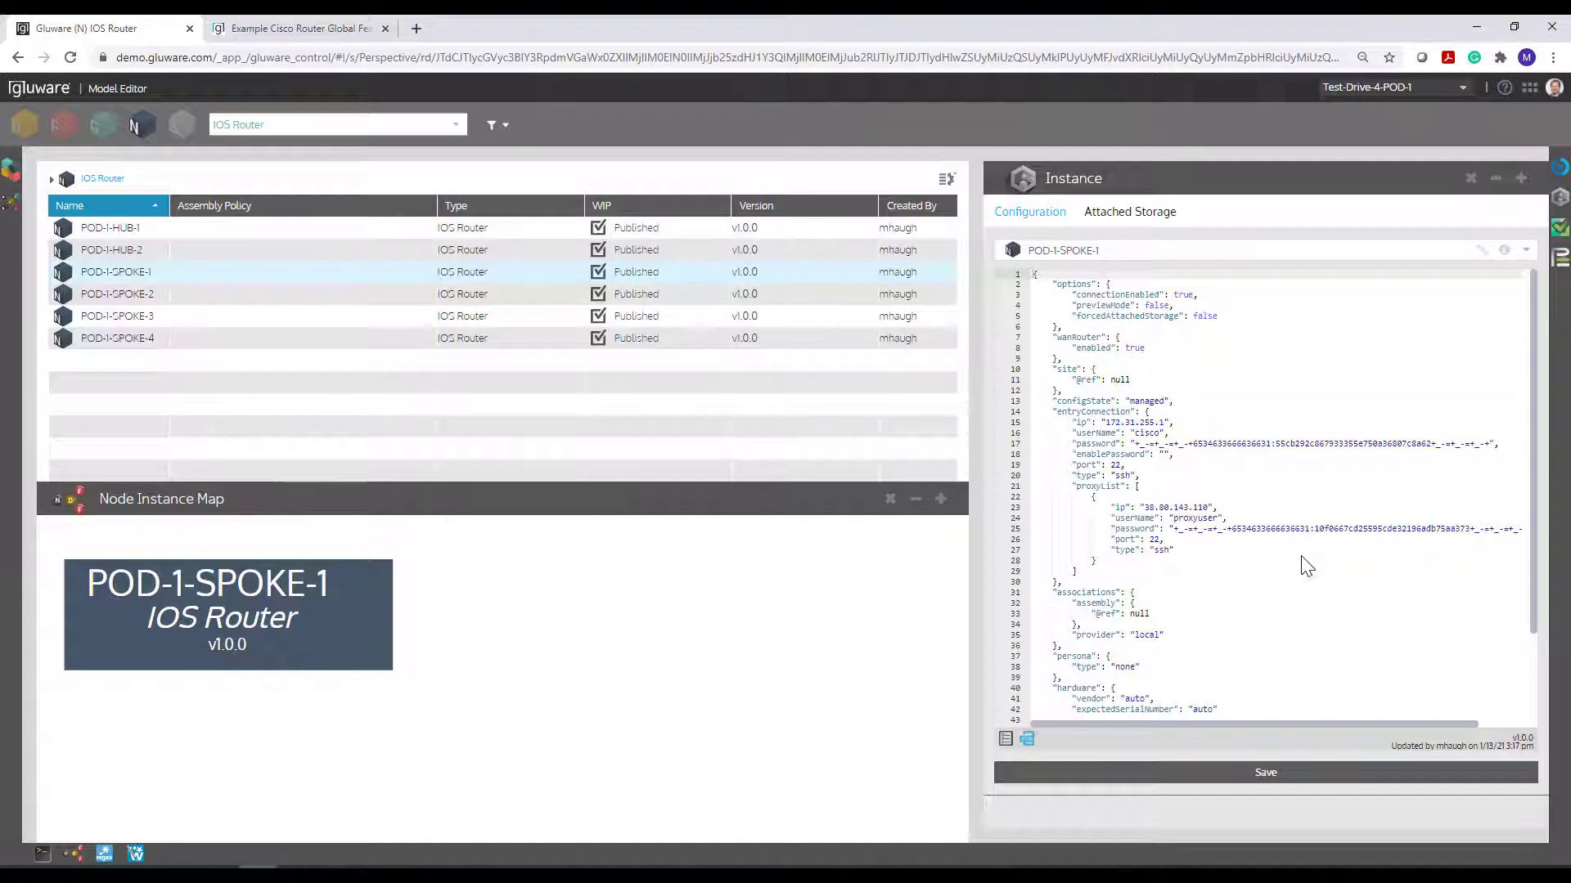
pyautogui.click(1010, 740)
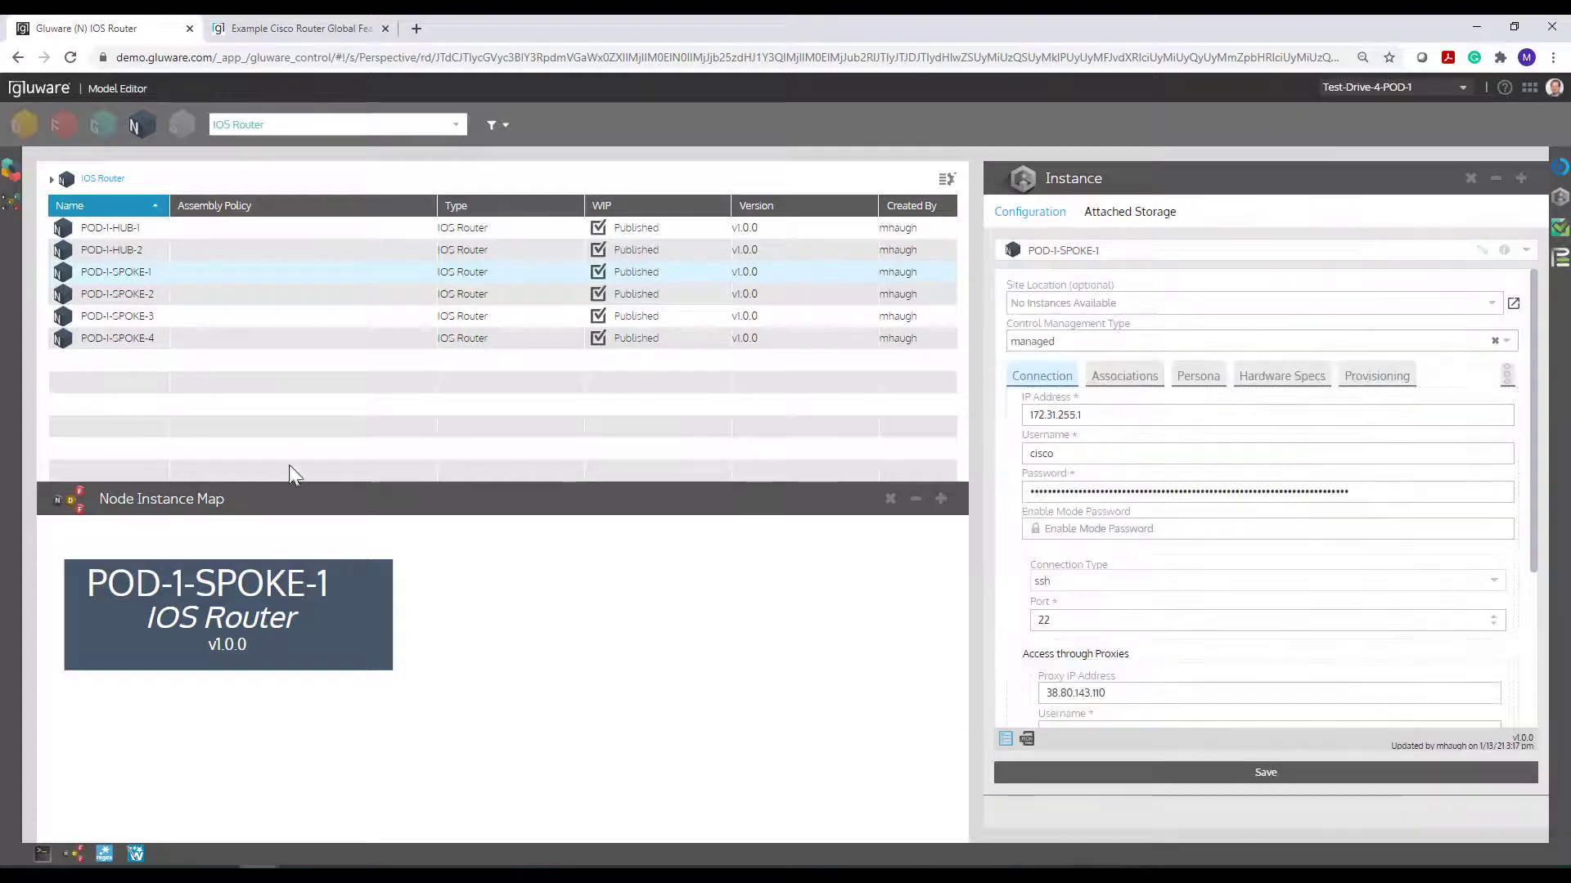
# - Assign the Example_Global_Features assembly policy to POD-1-SPOKE-1 in its associations and save the node
pyautogui.click(1107, 380)
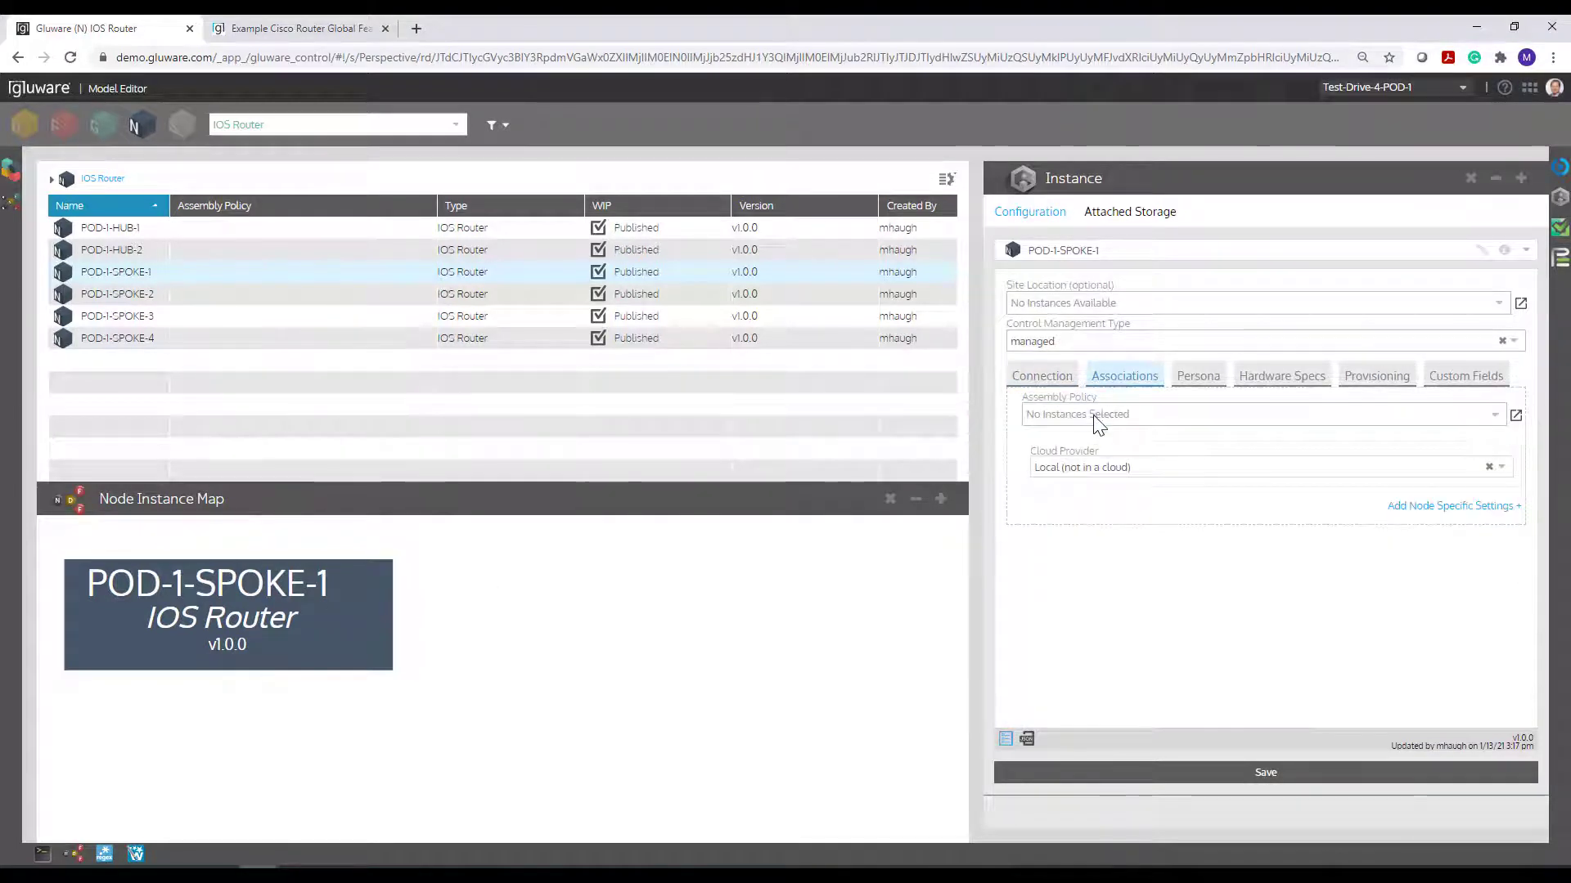
pyautogui.click(1094, 416)
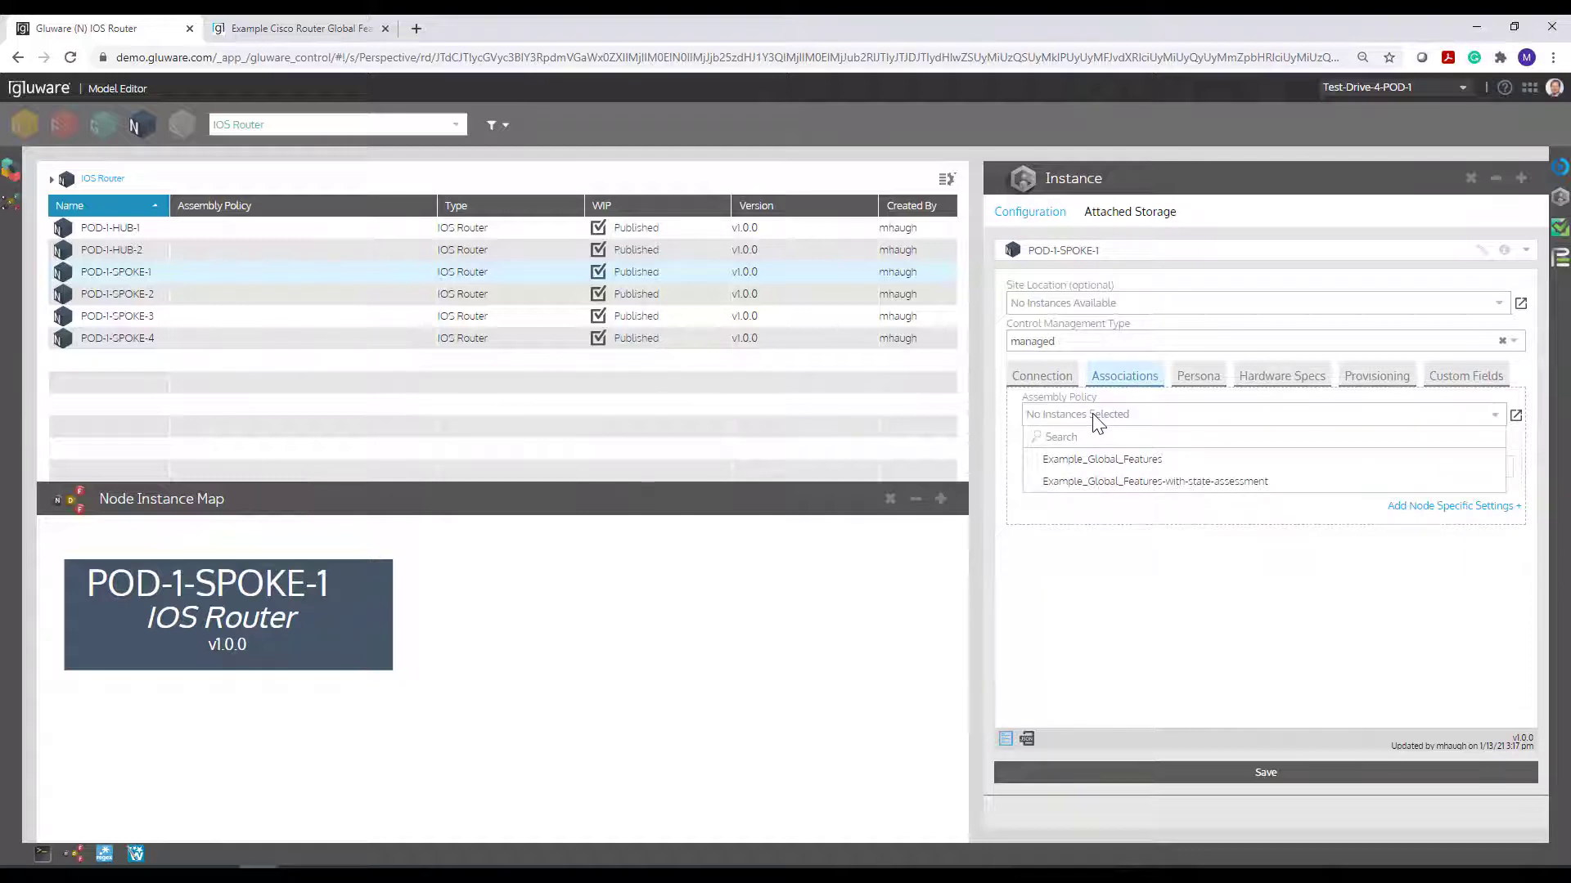
pyautogui.click(1113, 460)
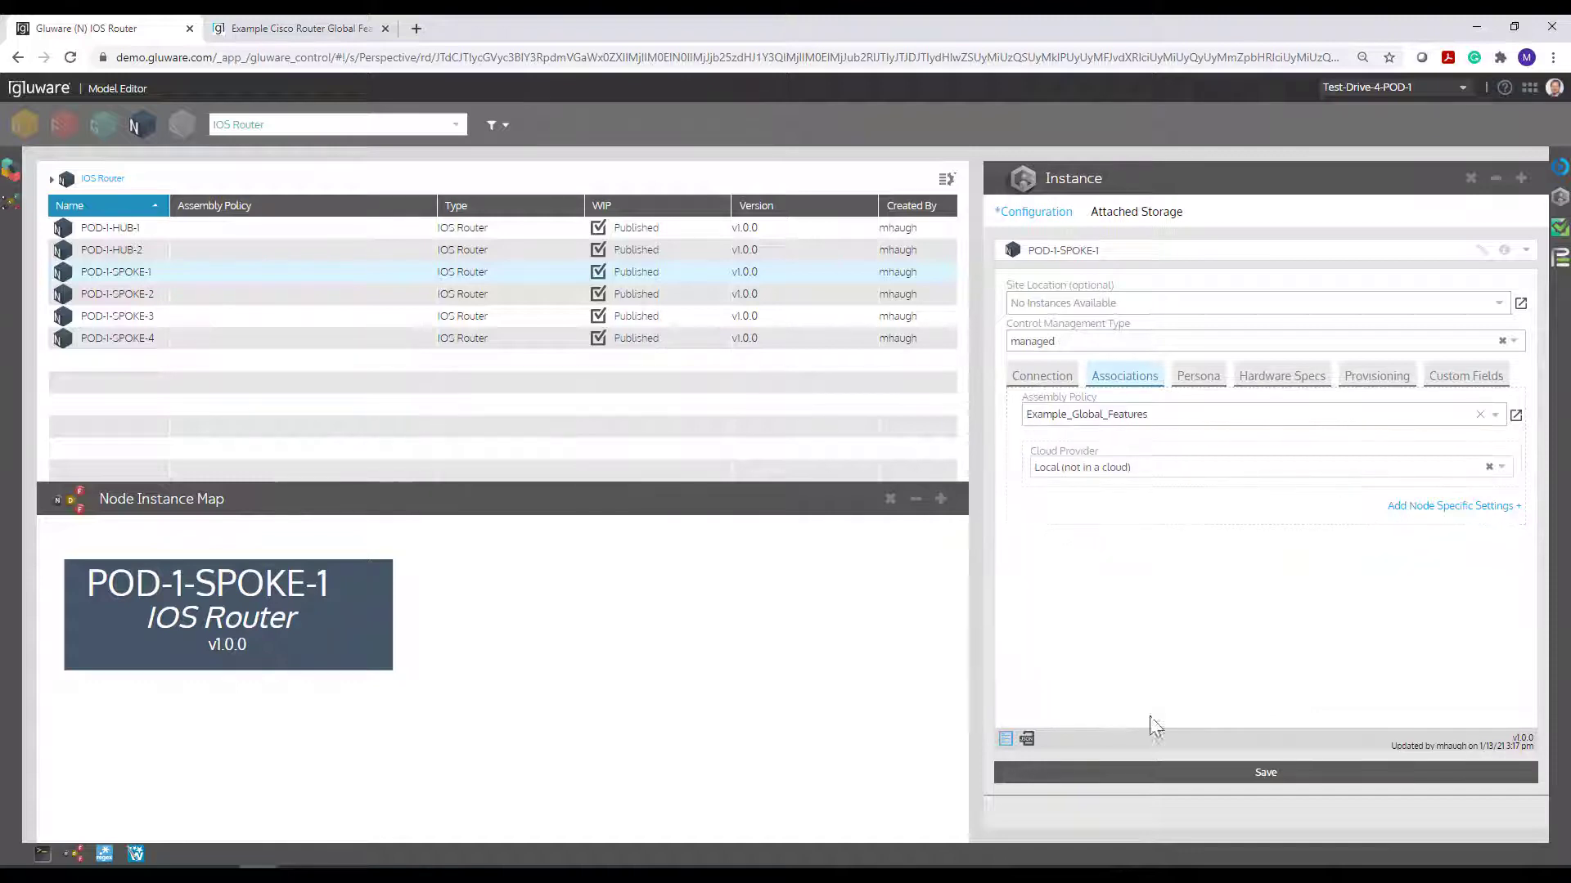
pyautogui.click(1150, 772)
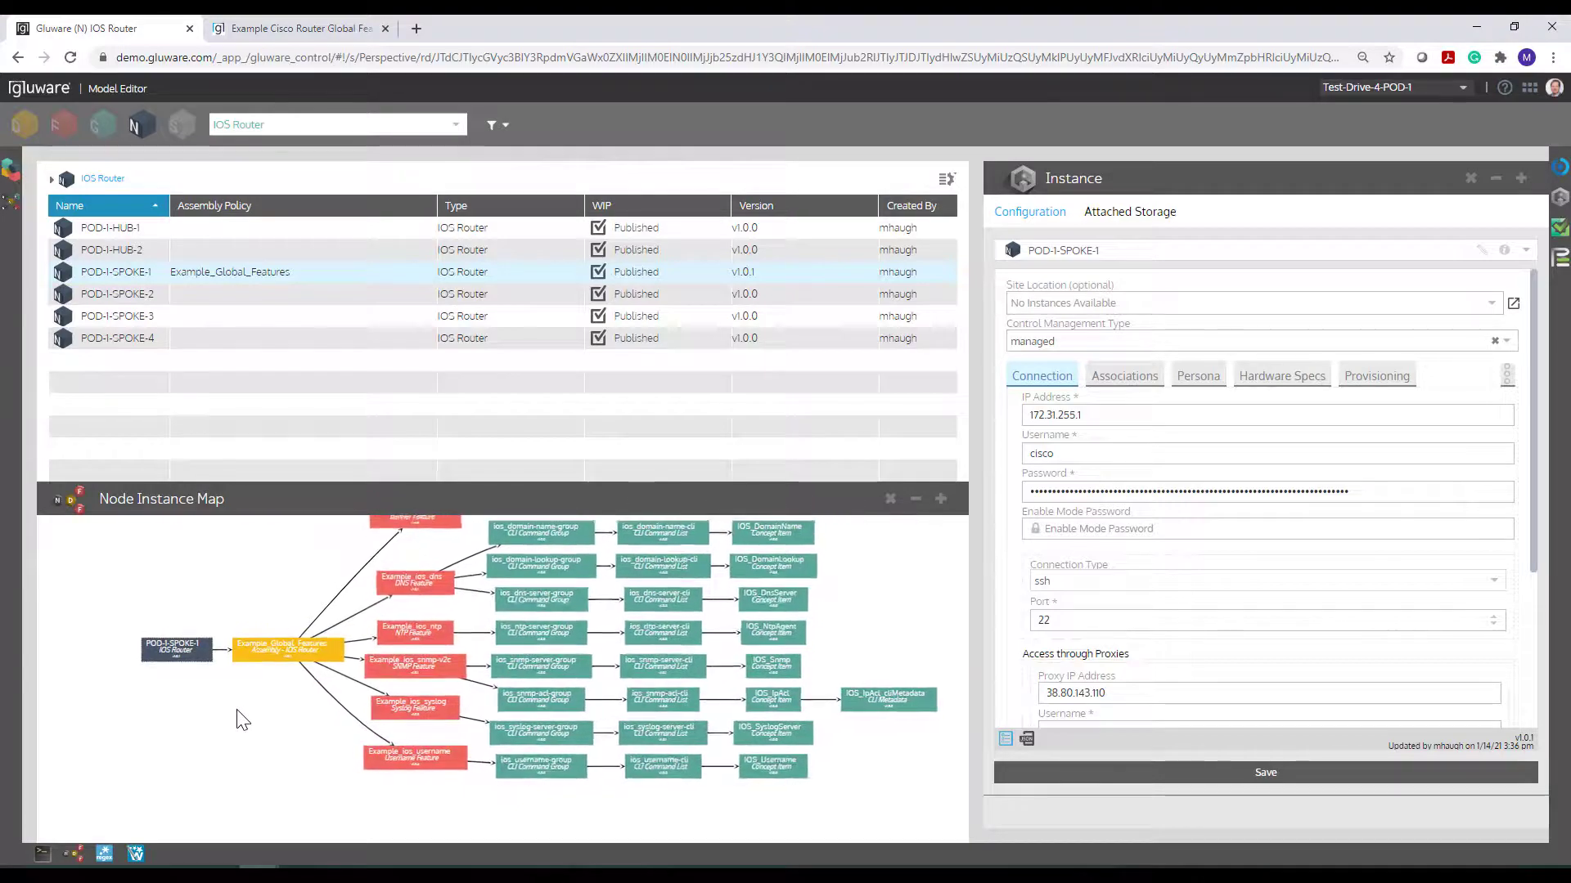
# - From the node instance map, view the Example_Global_Features assembly and its Example_ios_banner and Example_ios_dns features
pyautogui.scroll(3, 166, 733)
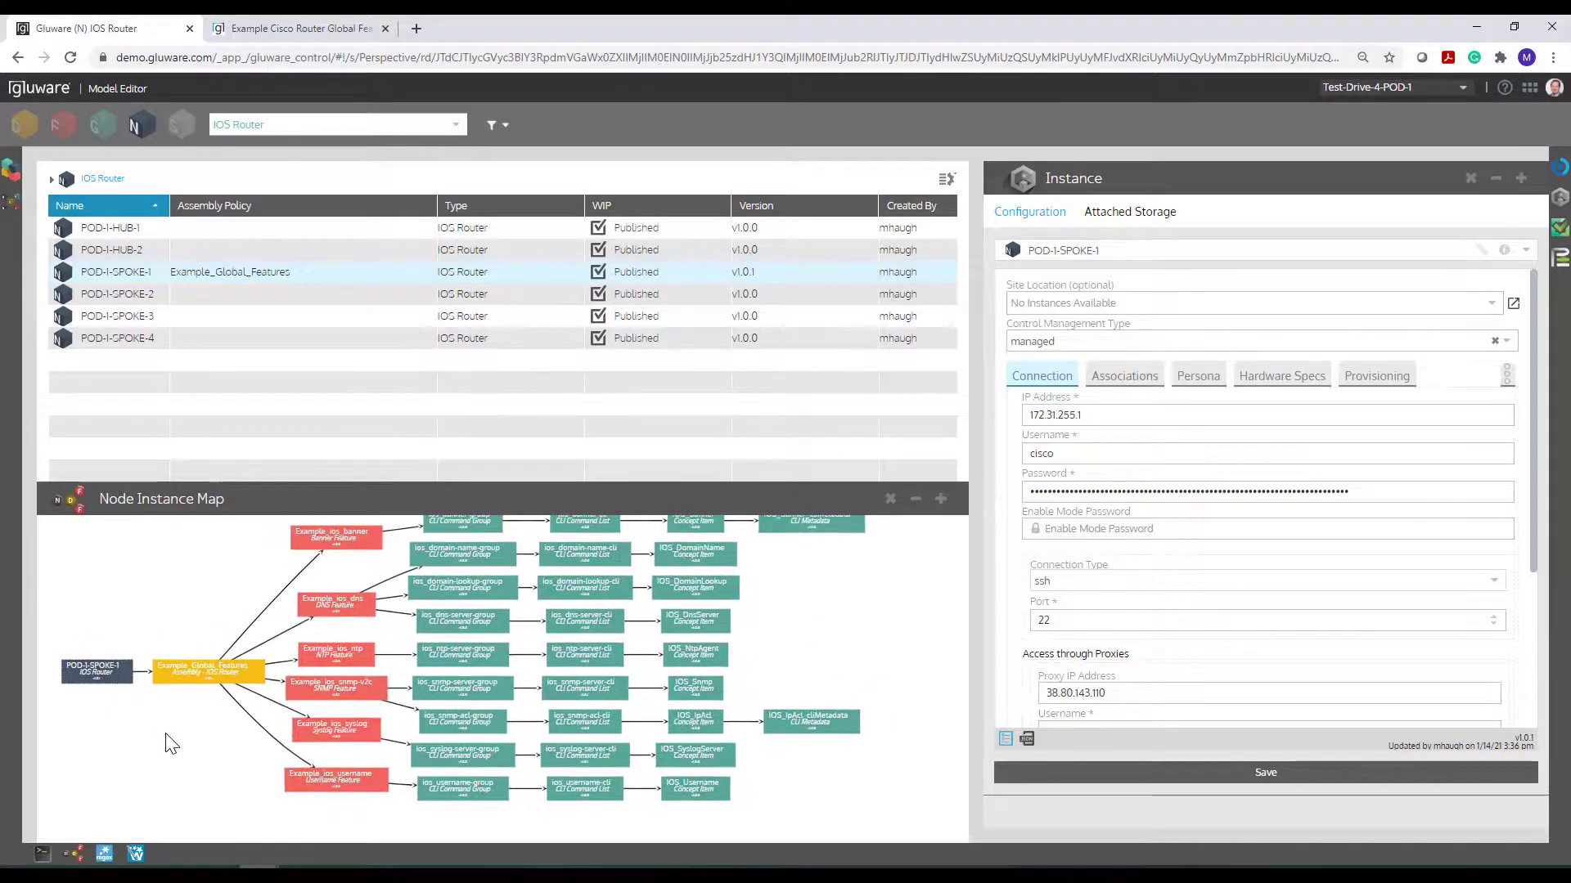
pyautogui.scroll(-2, 170, 742)
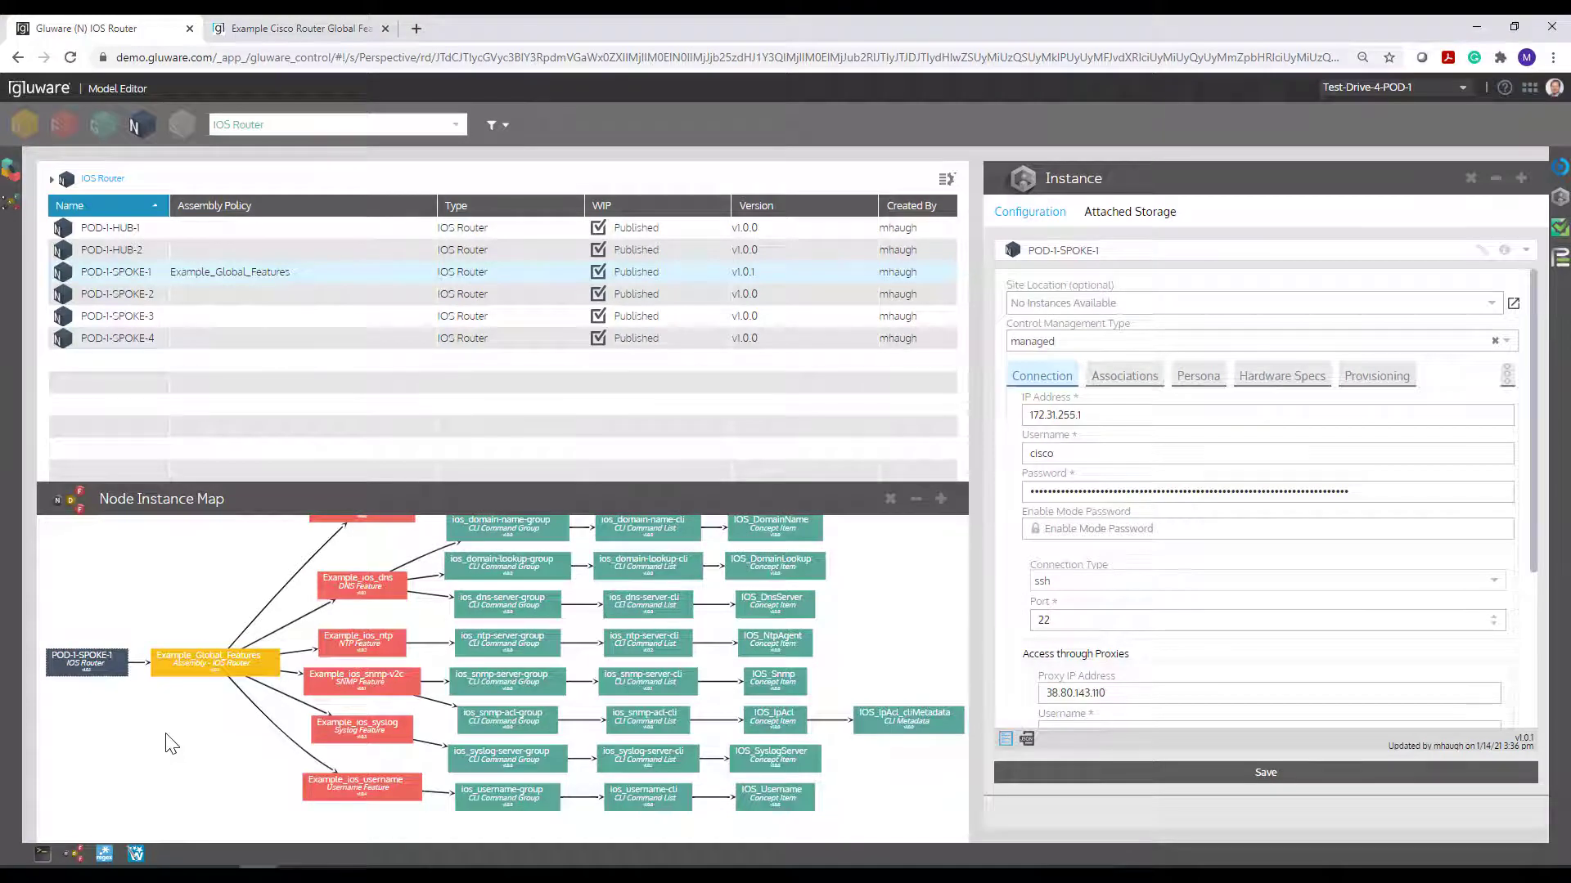
pyautogui.scroll(-2, 168, 741)
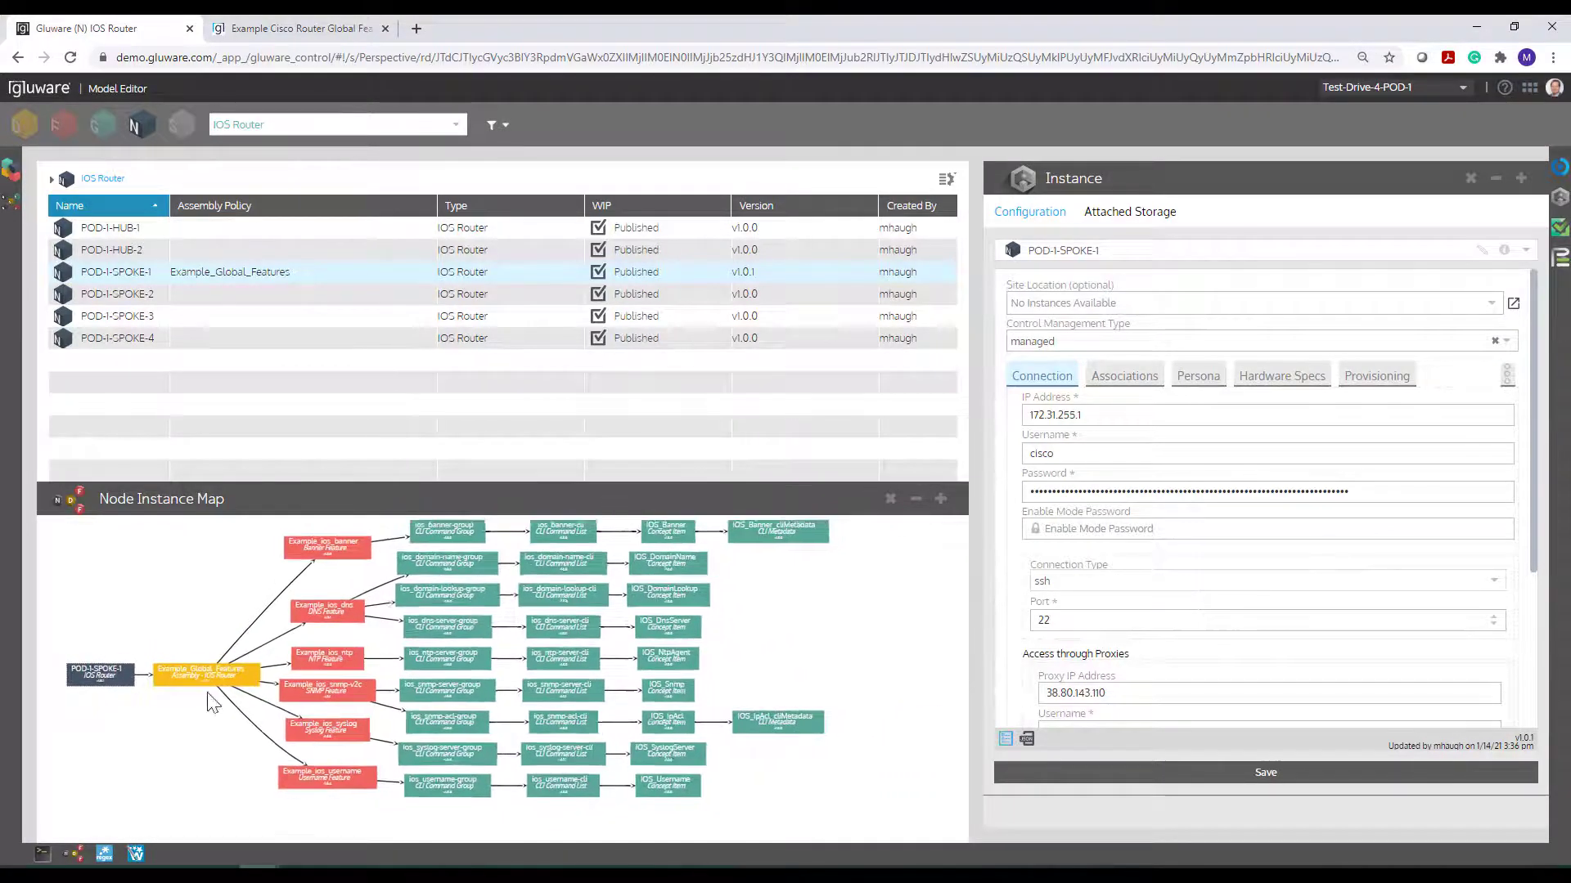
pyautogui.scroll(-1, 207, 693)
pyautogui.moveTo(202, 613); pyautogui.dragTo(190, 615)
pyautogui.scroll(2, 193, 628)
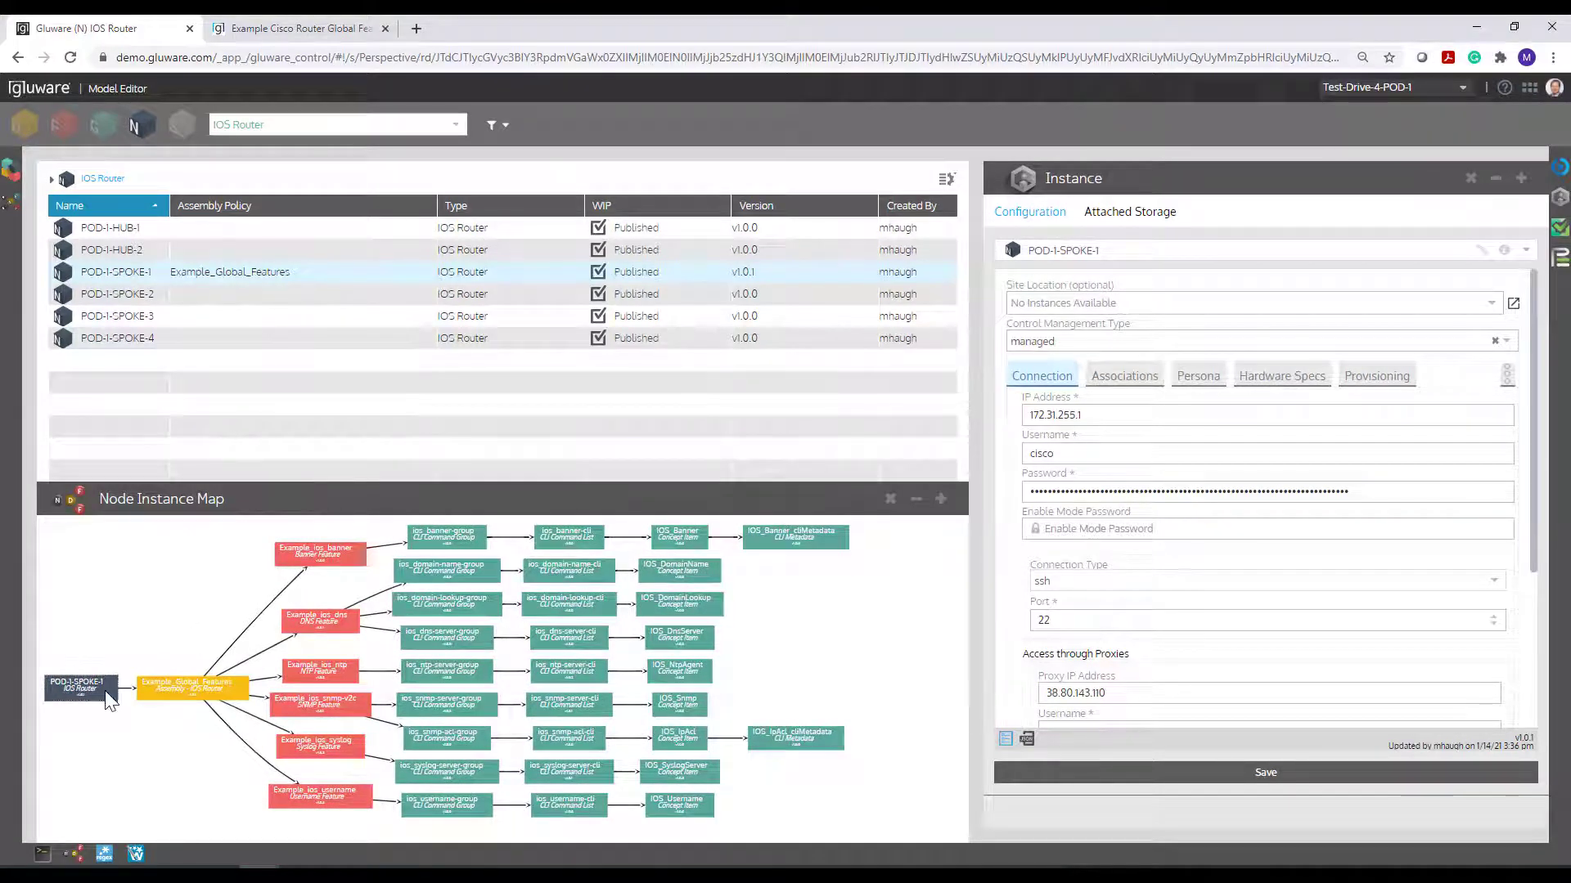
pyautogui.click(189, 684)
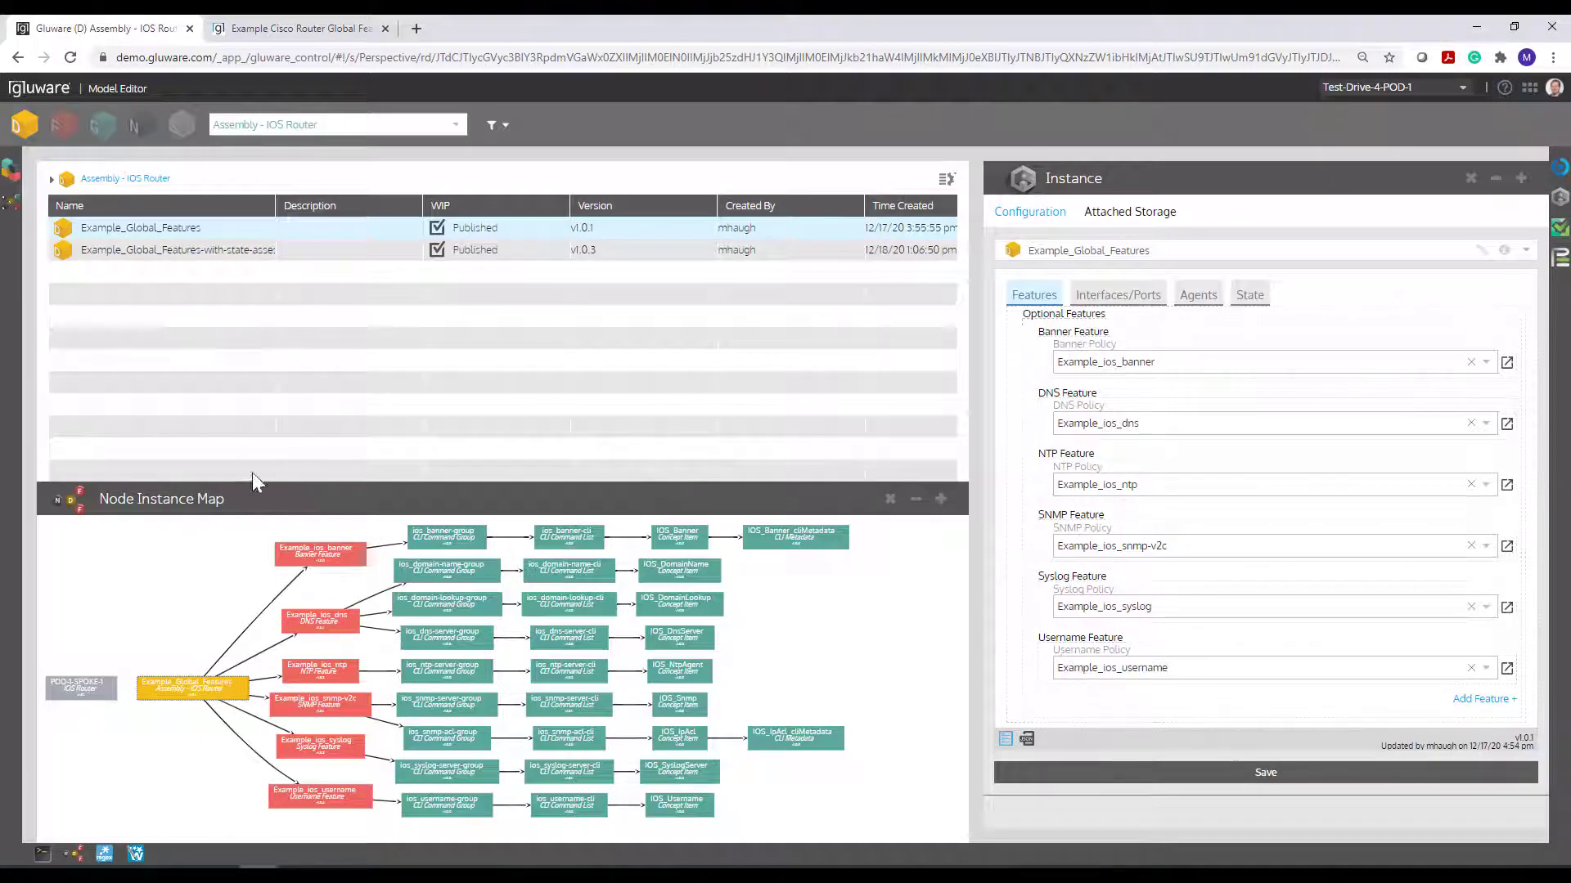
pyautogui.click(320, 550)
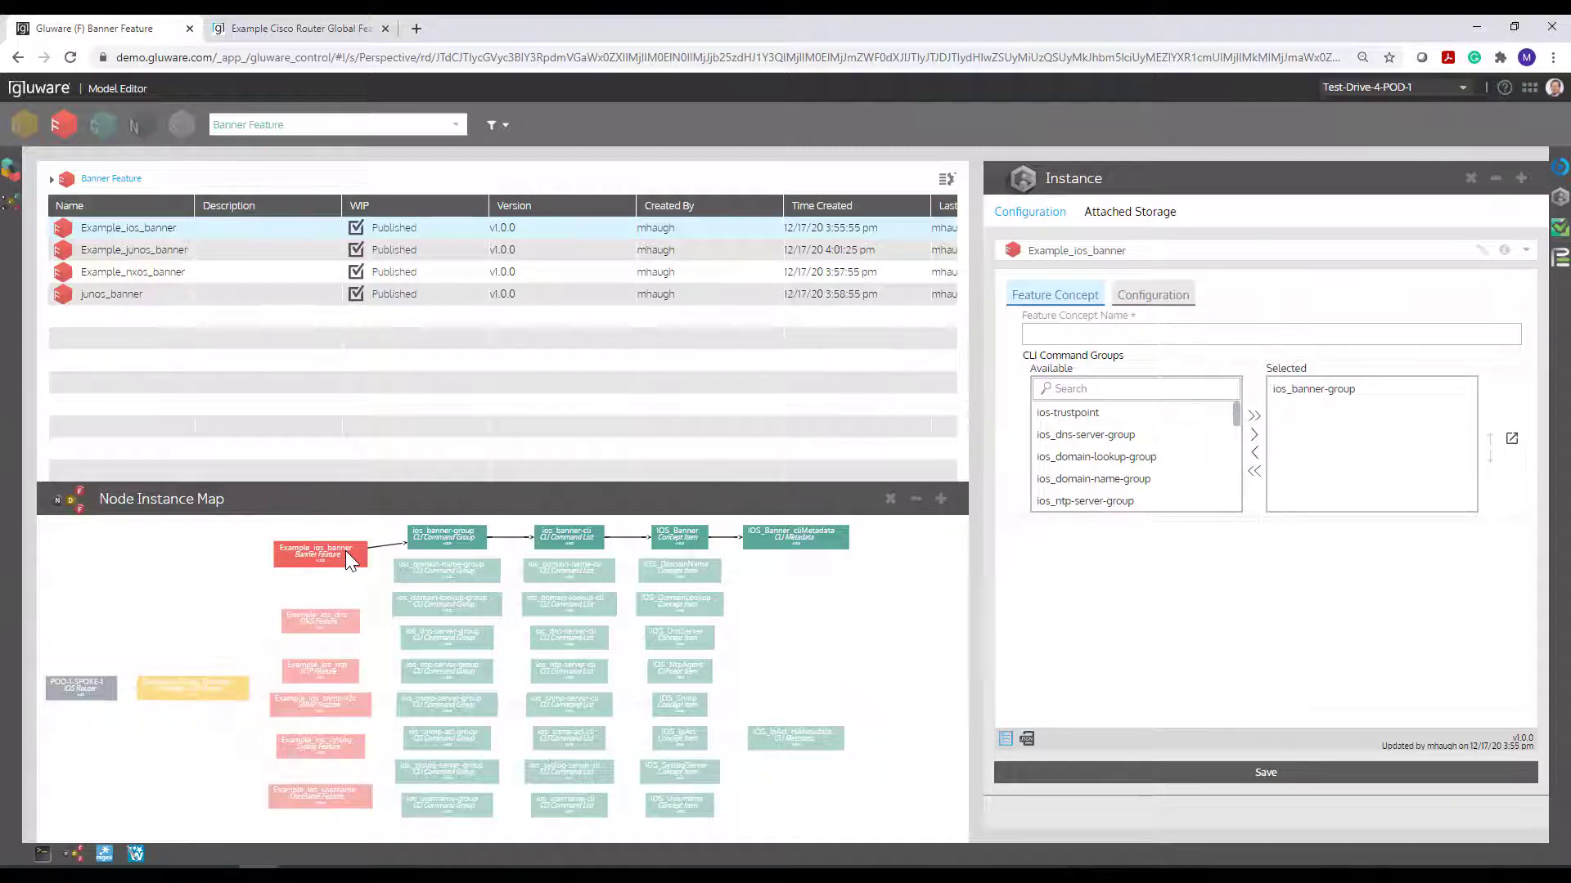
pyautogui.click(322, 623)
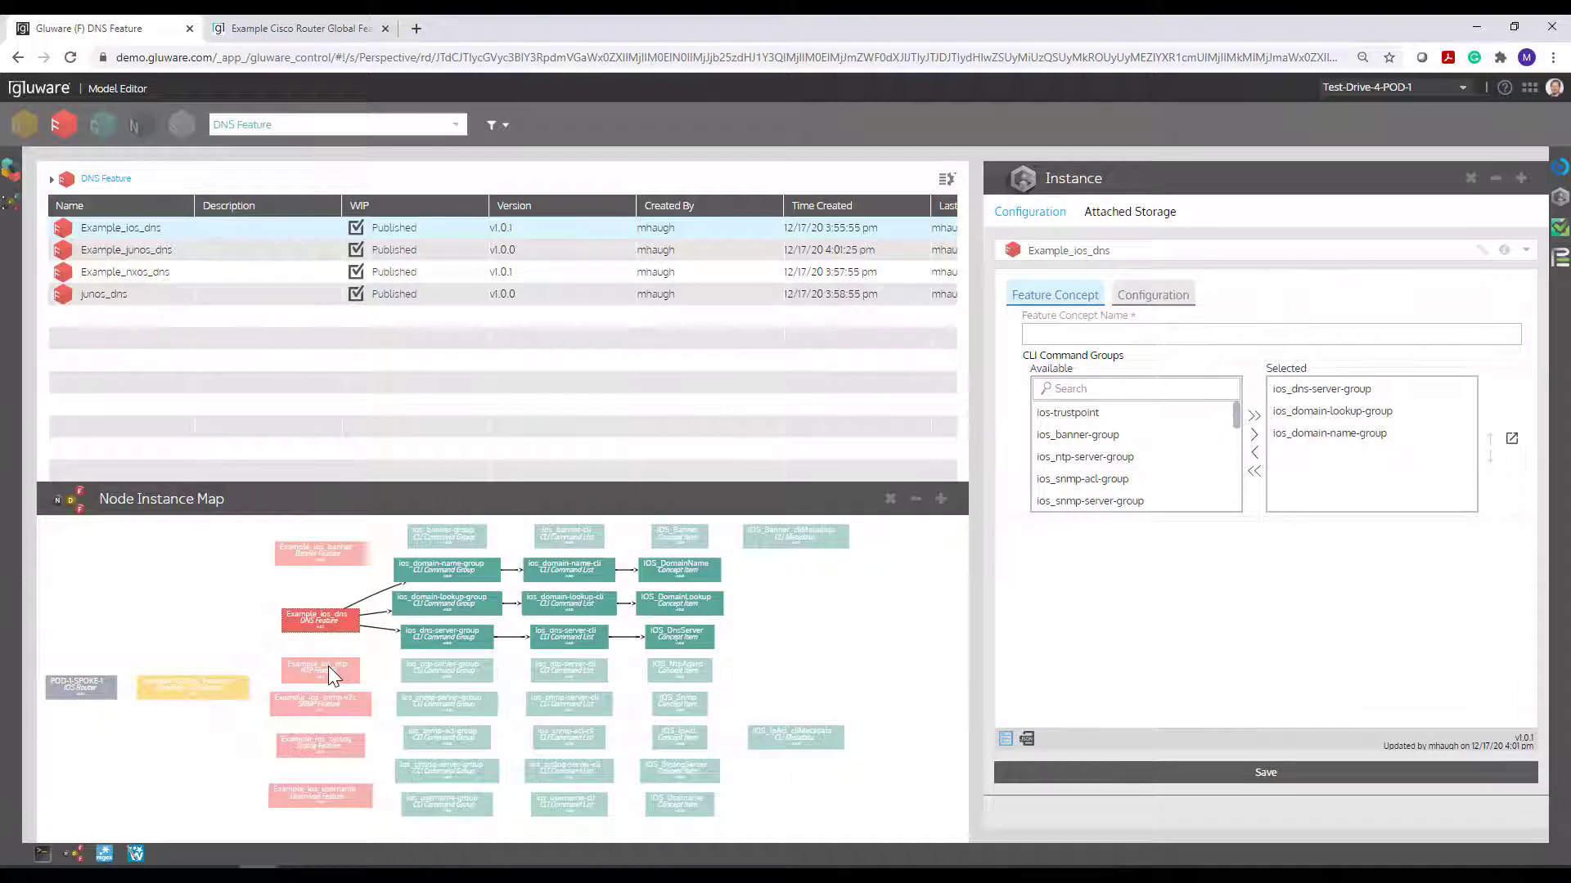
# - Follow the Example_ios_banner feature through its ios_banner-group command group to the ios_banner-cli command list
pyautogui.click(329, 553)
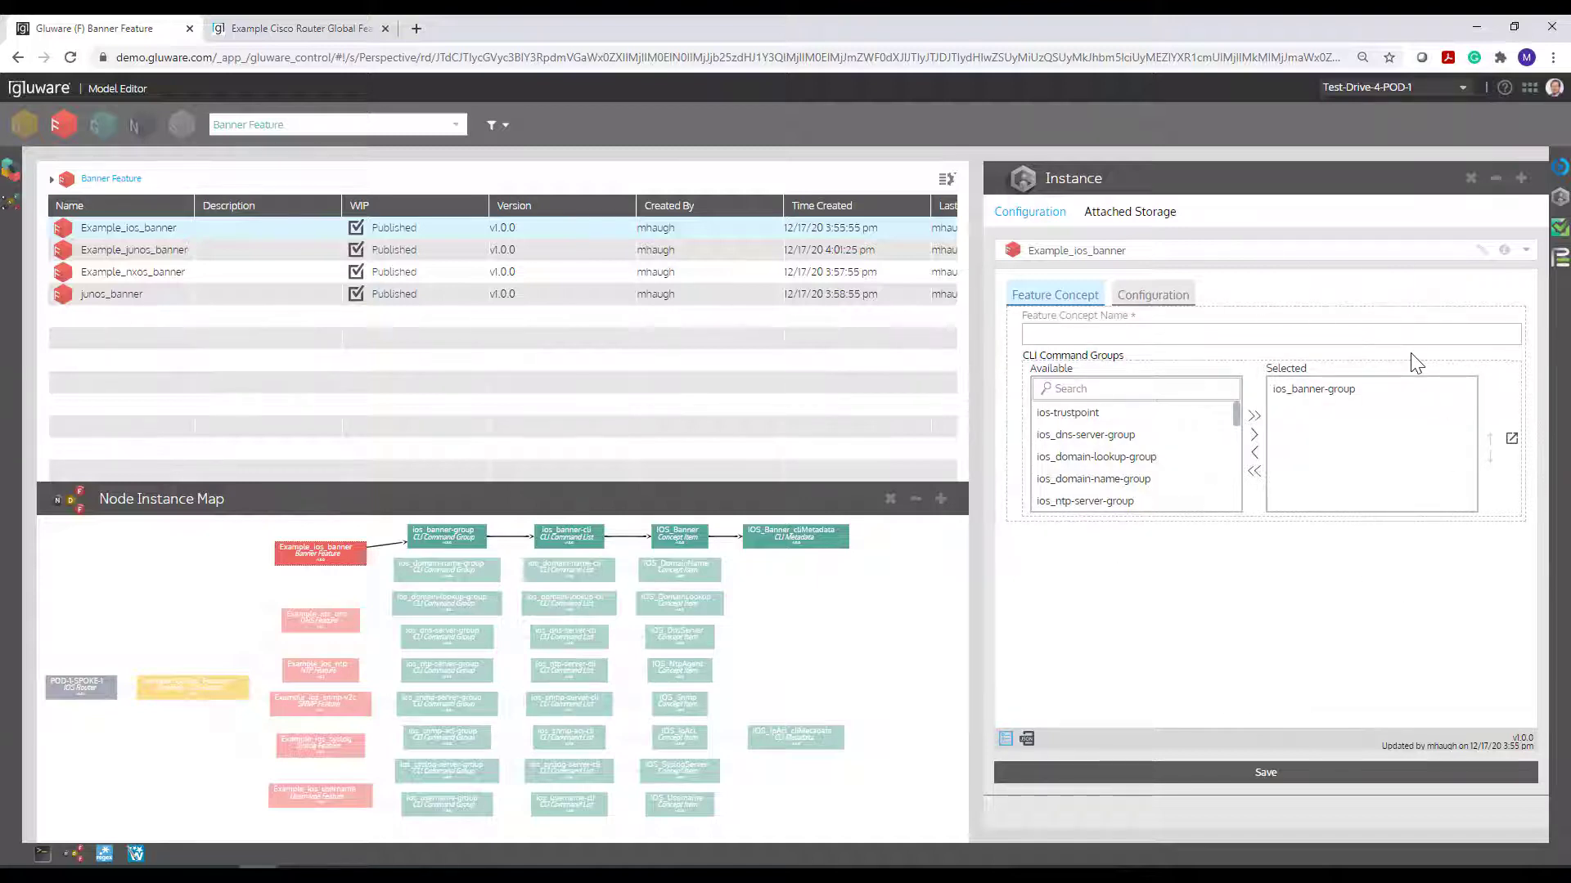
pyautogui.click(1275, 398)
pyautogui.click(1512, 440)
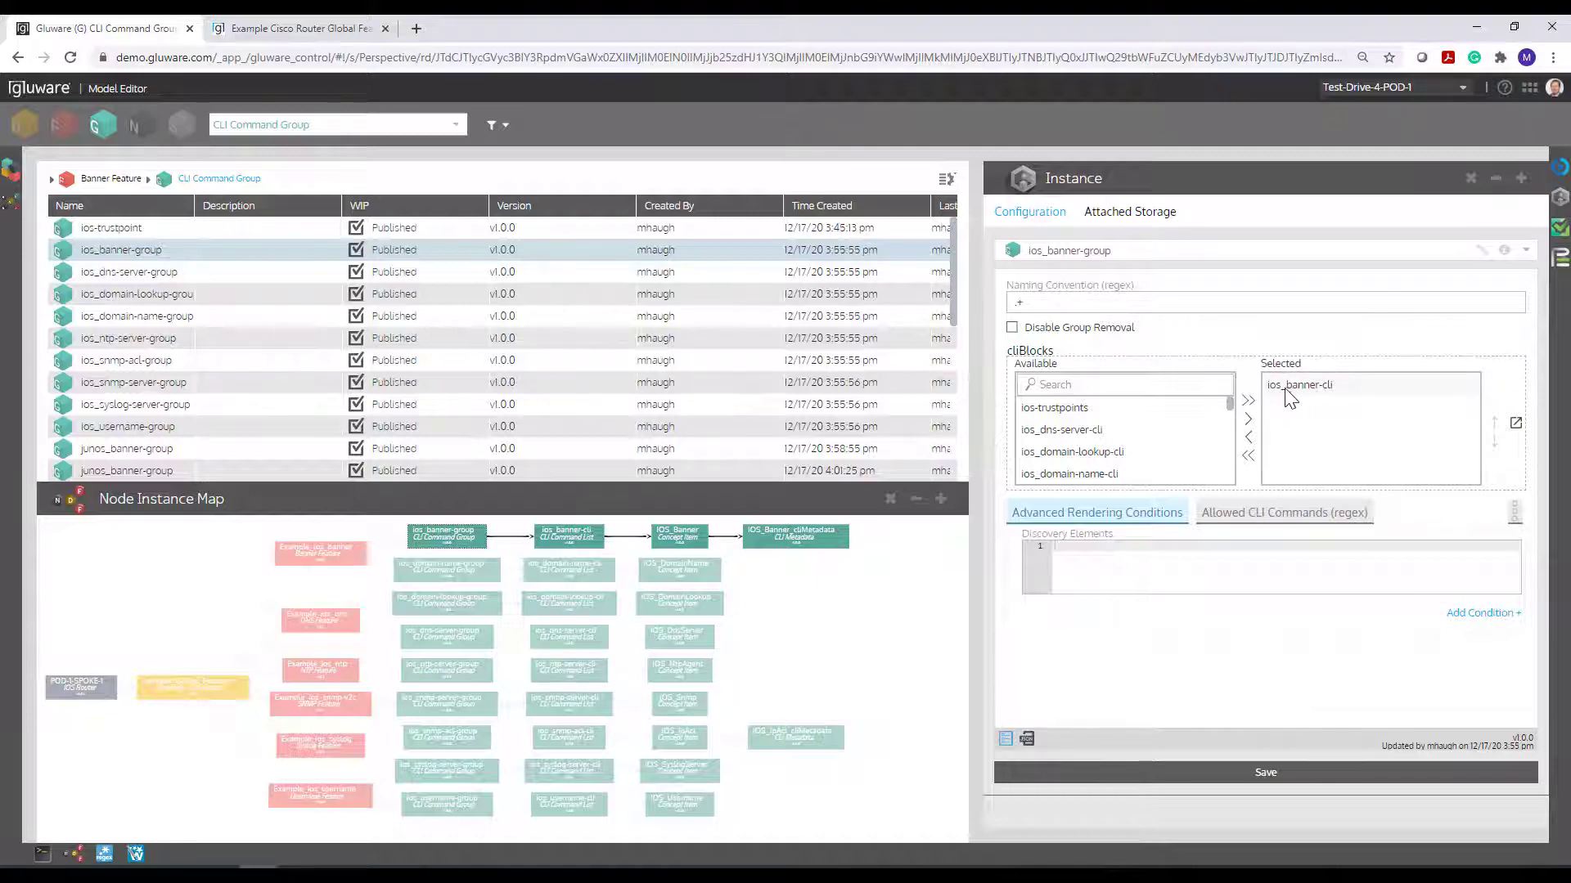
pyautogui.click(1516, 424)
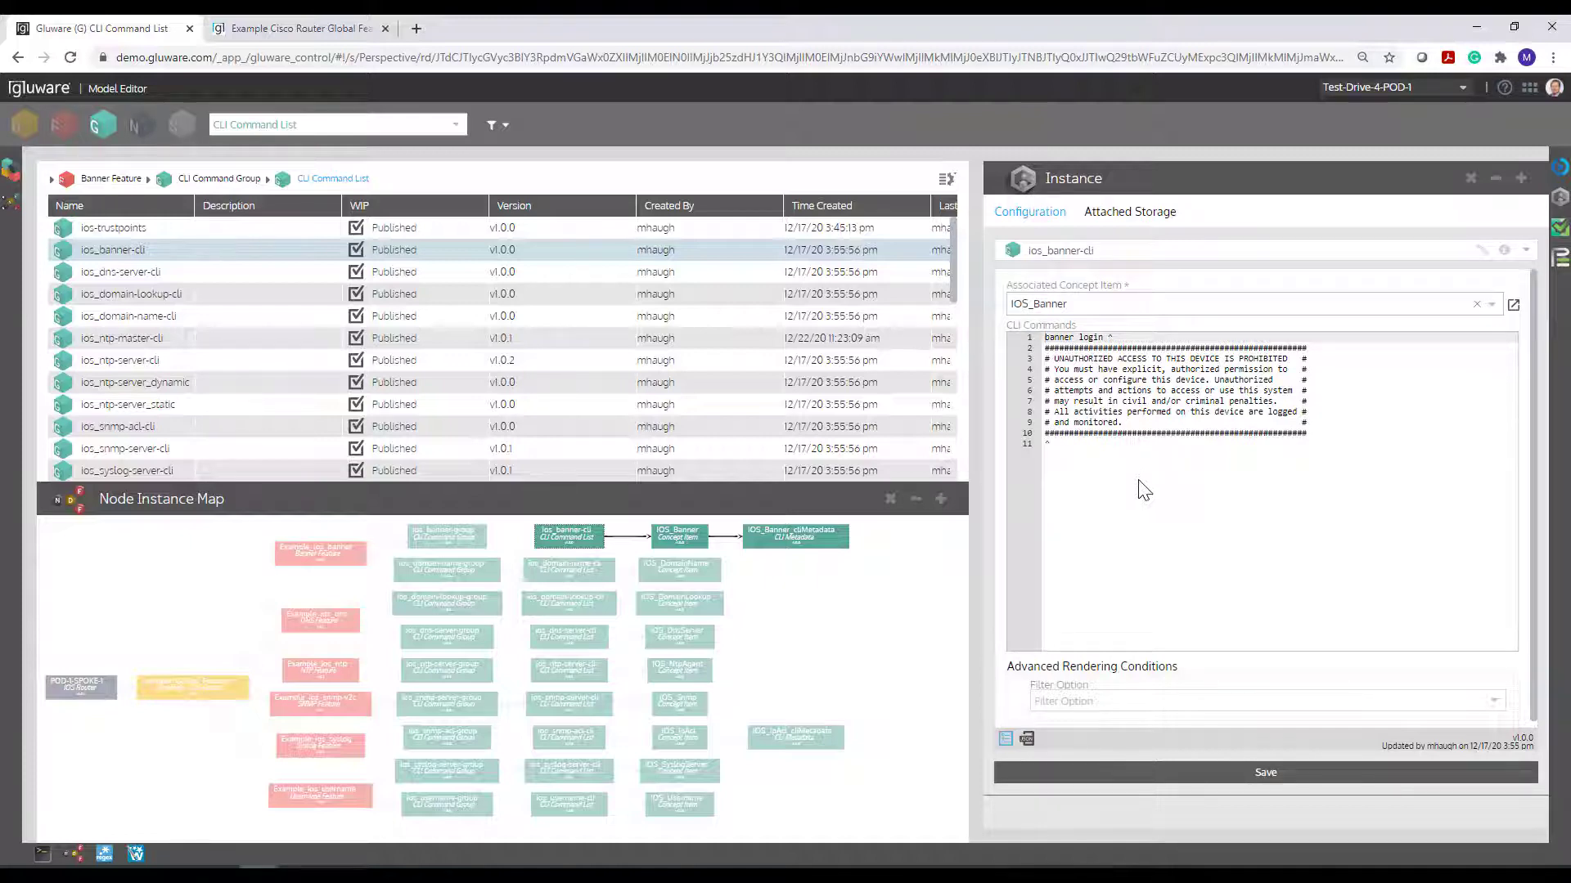
# - Highlight the login banner text in the CLI commands of ios_banner-cli
pyautogui.moveTo(1063, 451); pyautogui.dragTo(1034, 335)
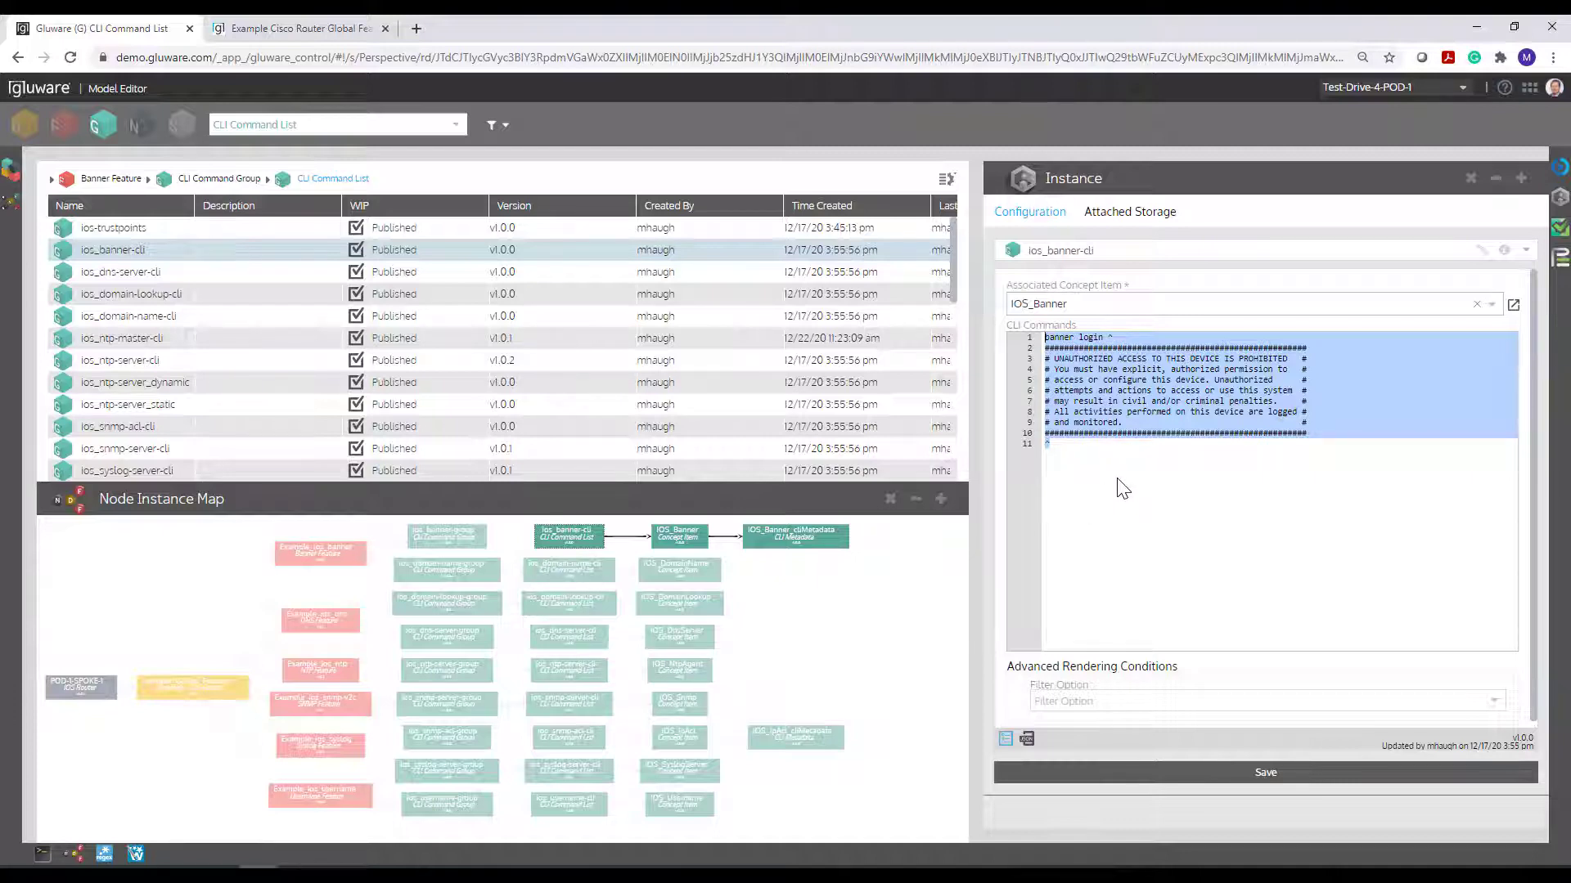
pyautogui.click(1064, 454)
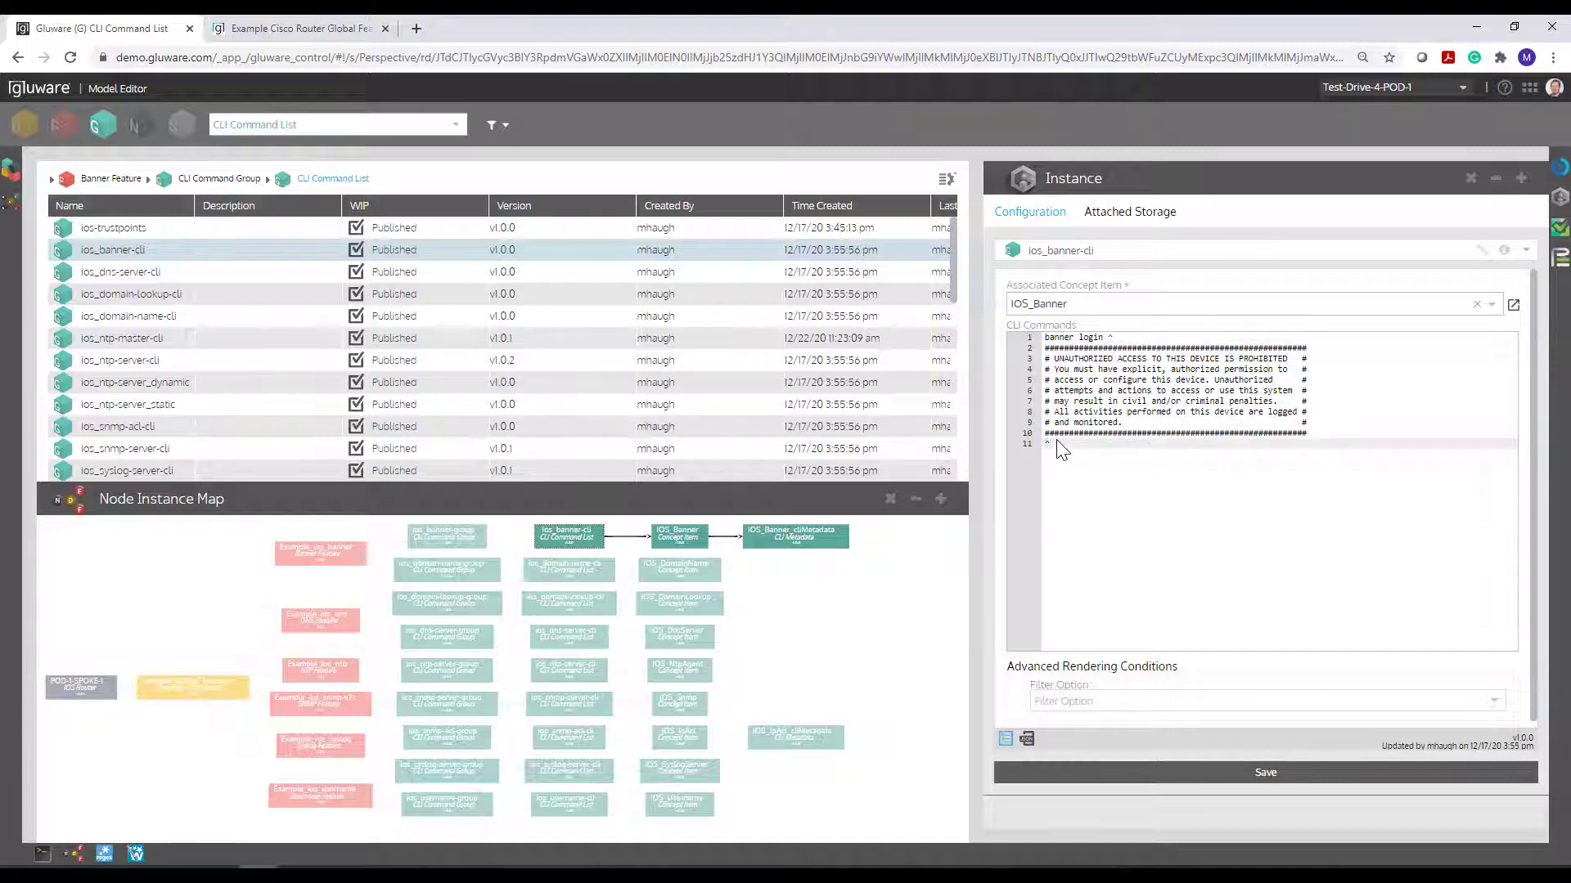
pyautogui.moveTo(1049, 446); pyautogui.dragTo(1044, 344)
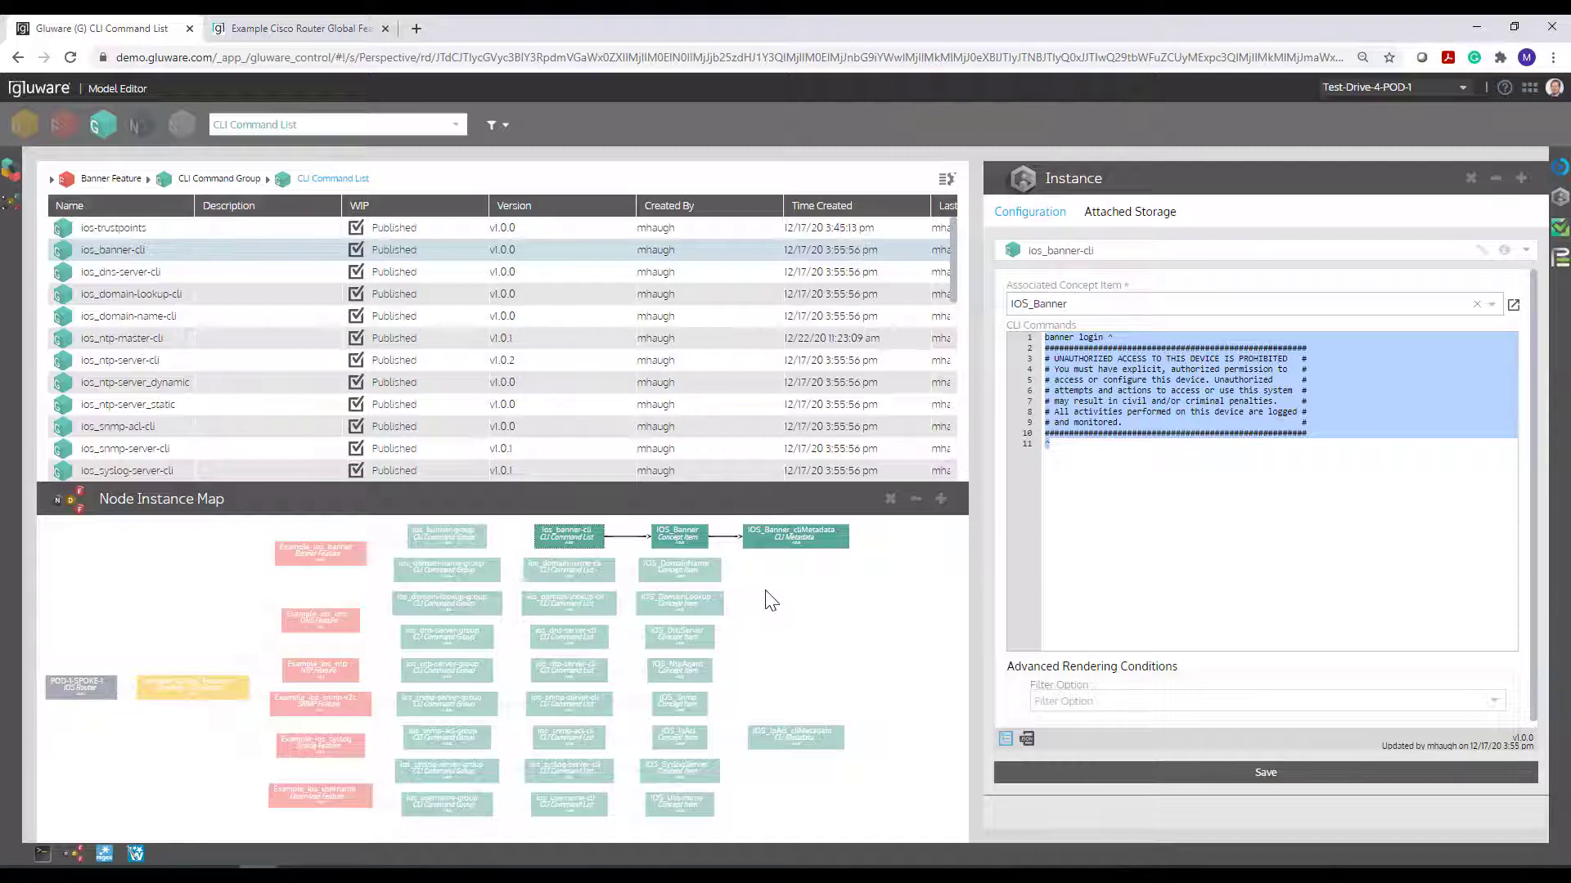
pyautogui.click(1085, 472)
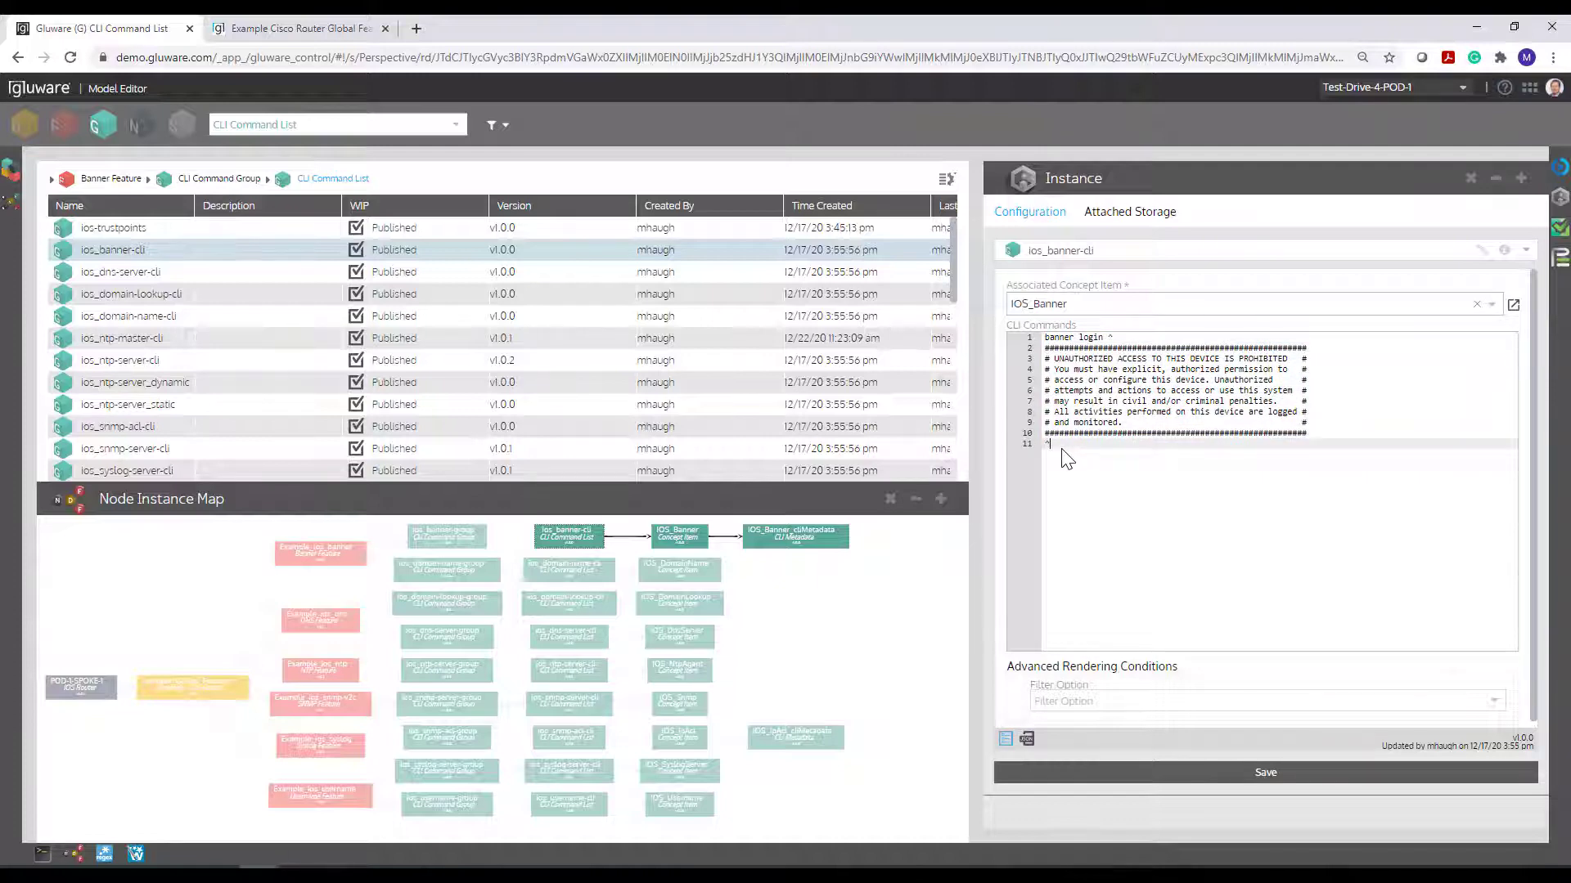
pyautogui.moveTo(1063, 462); pyautogui.dragTo(1037, 332)
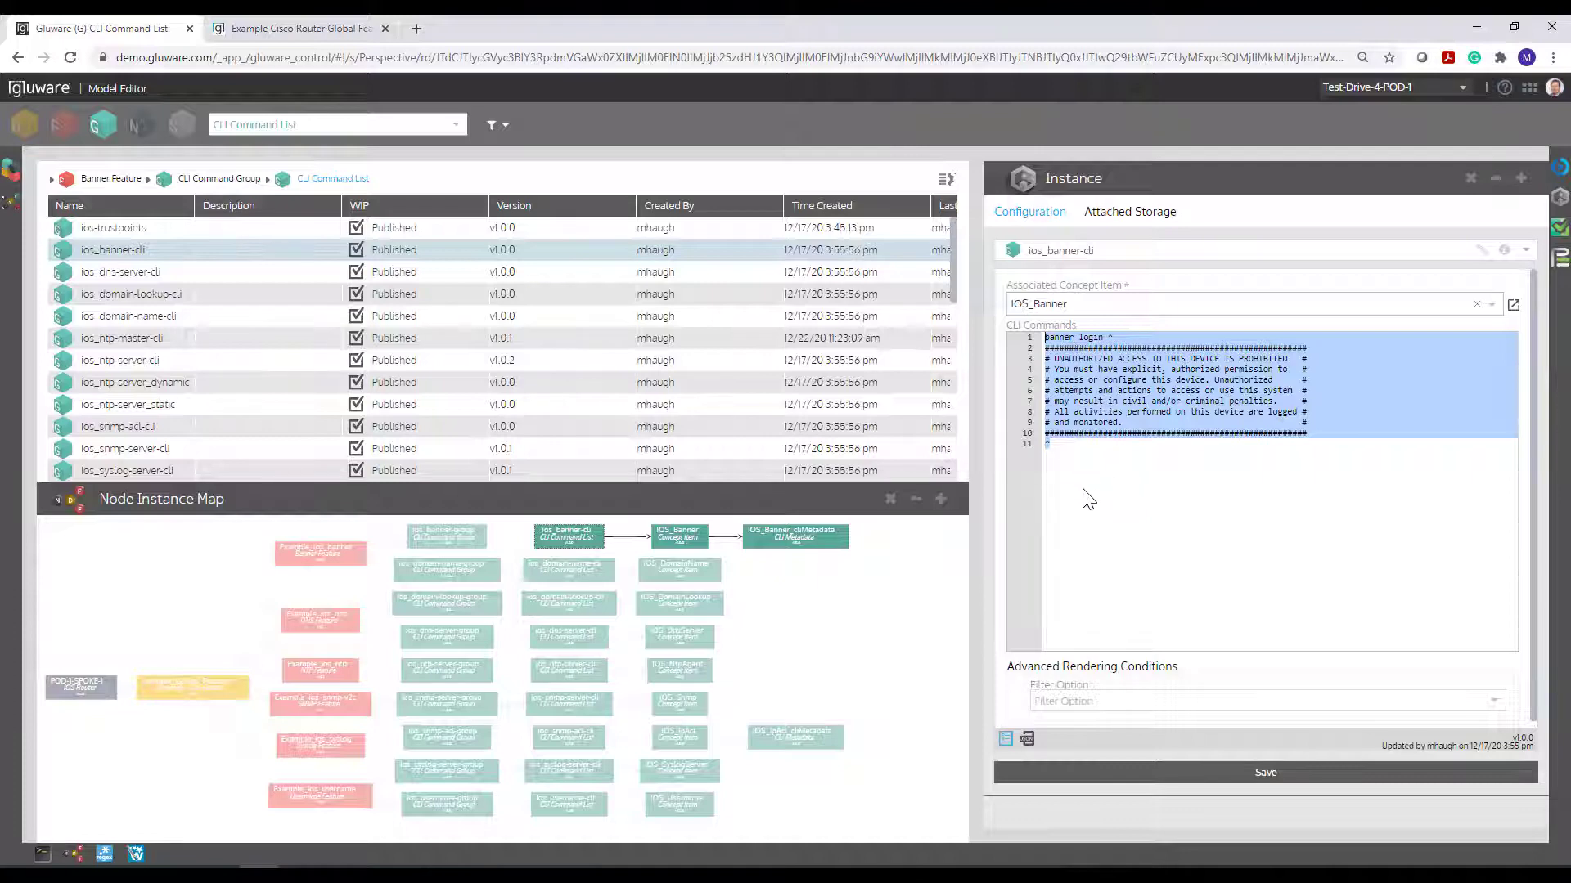
# - Compare the IOS_Banner concept item with the ios_banner-cli command list it is linked to in the map
pyautogui.click(672, 533)
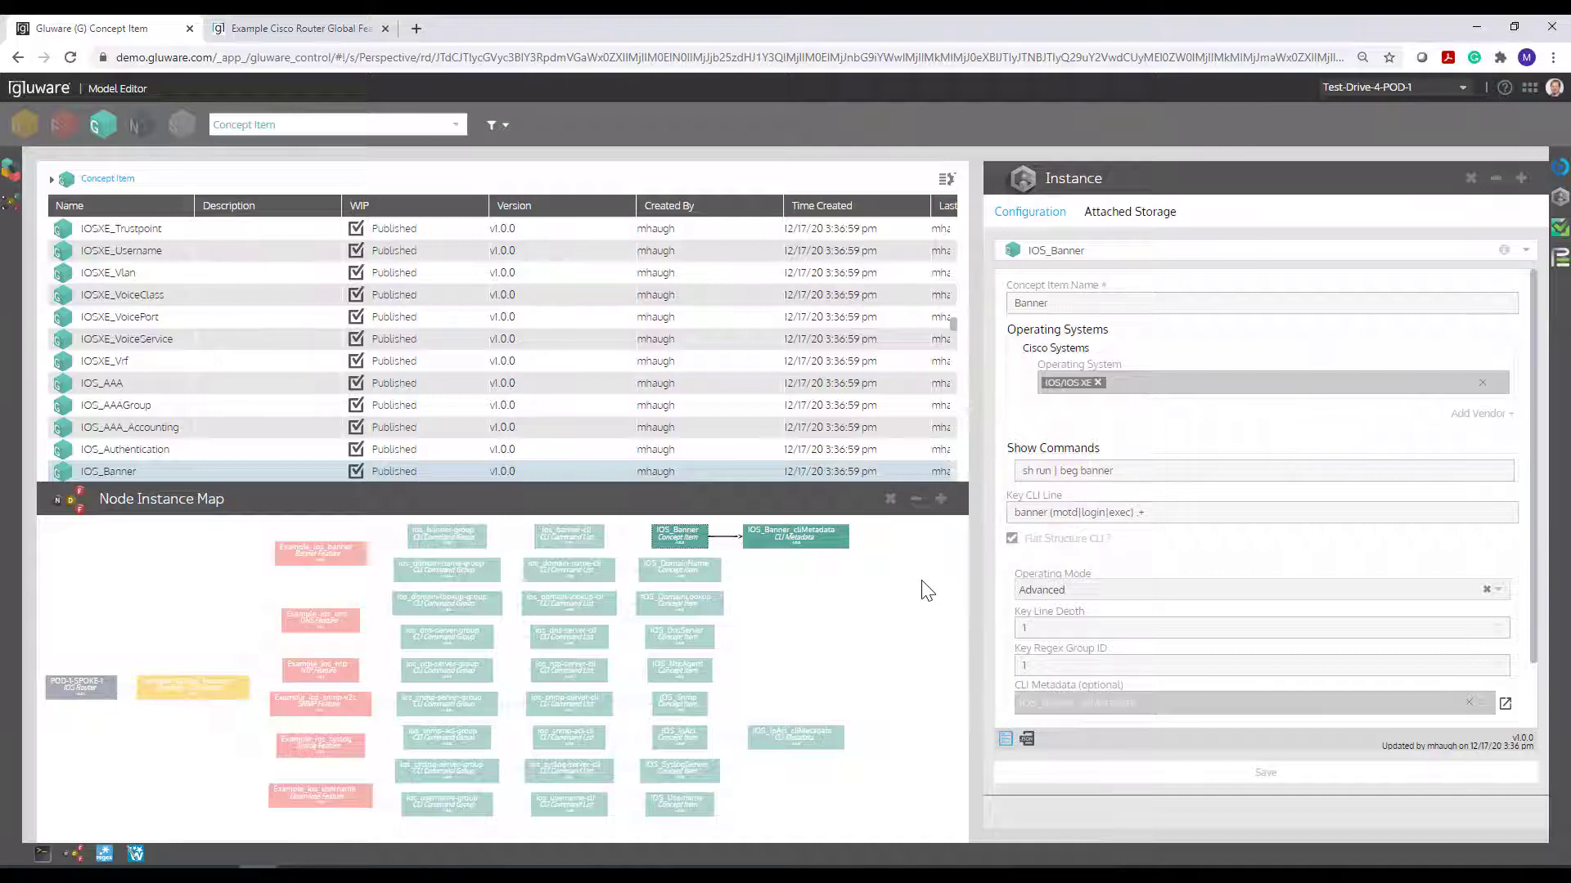
pyautogui.click(566, 536)
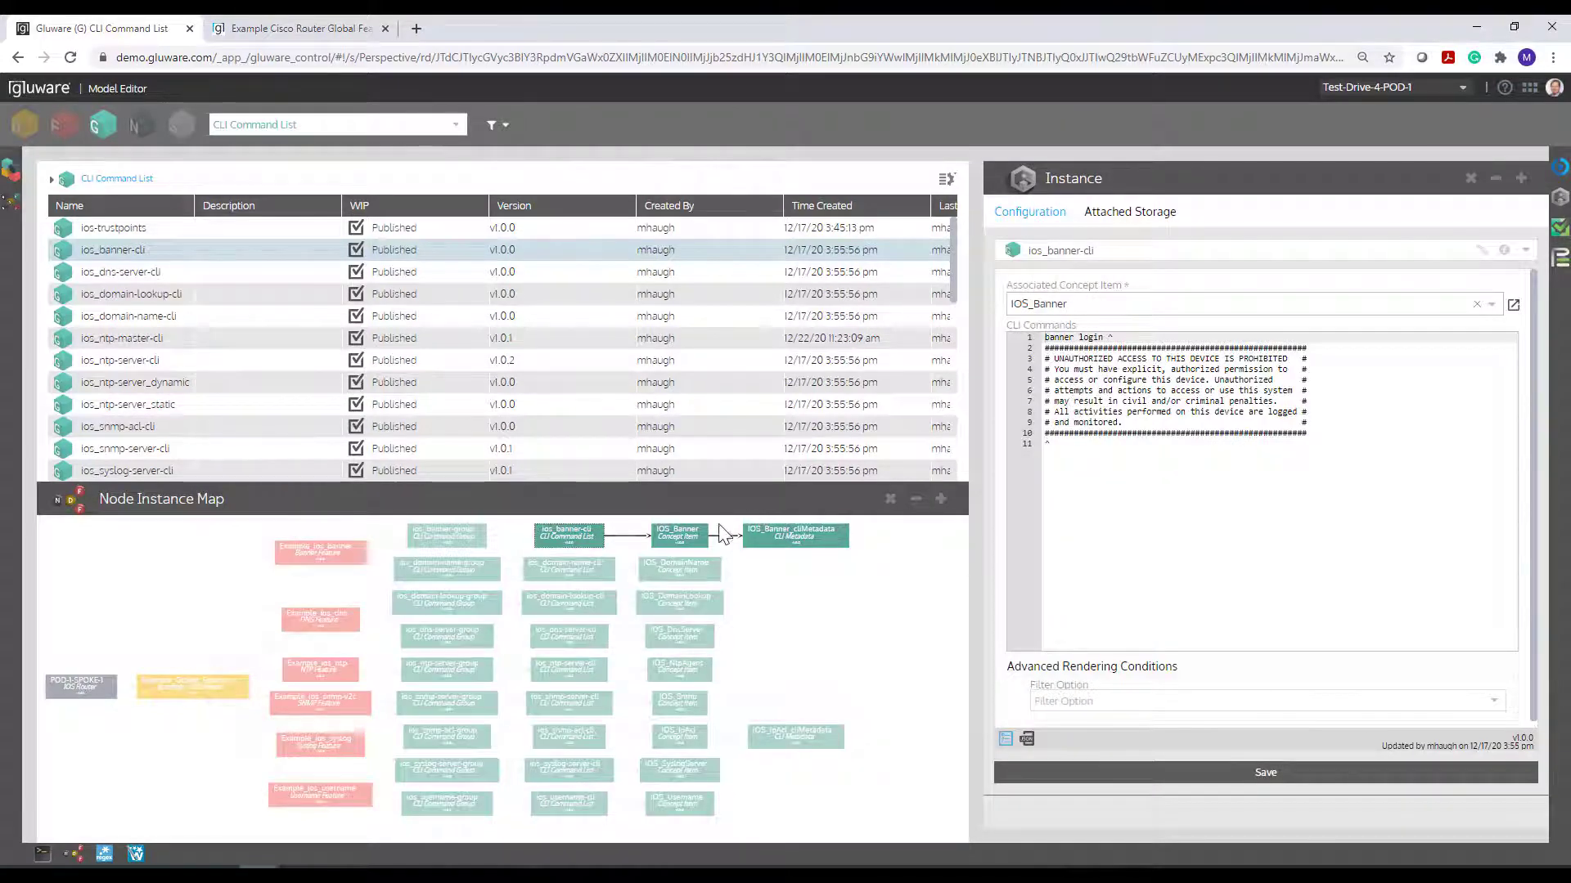
pyautogui.click(668, 537)
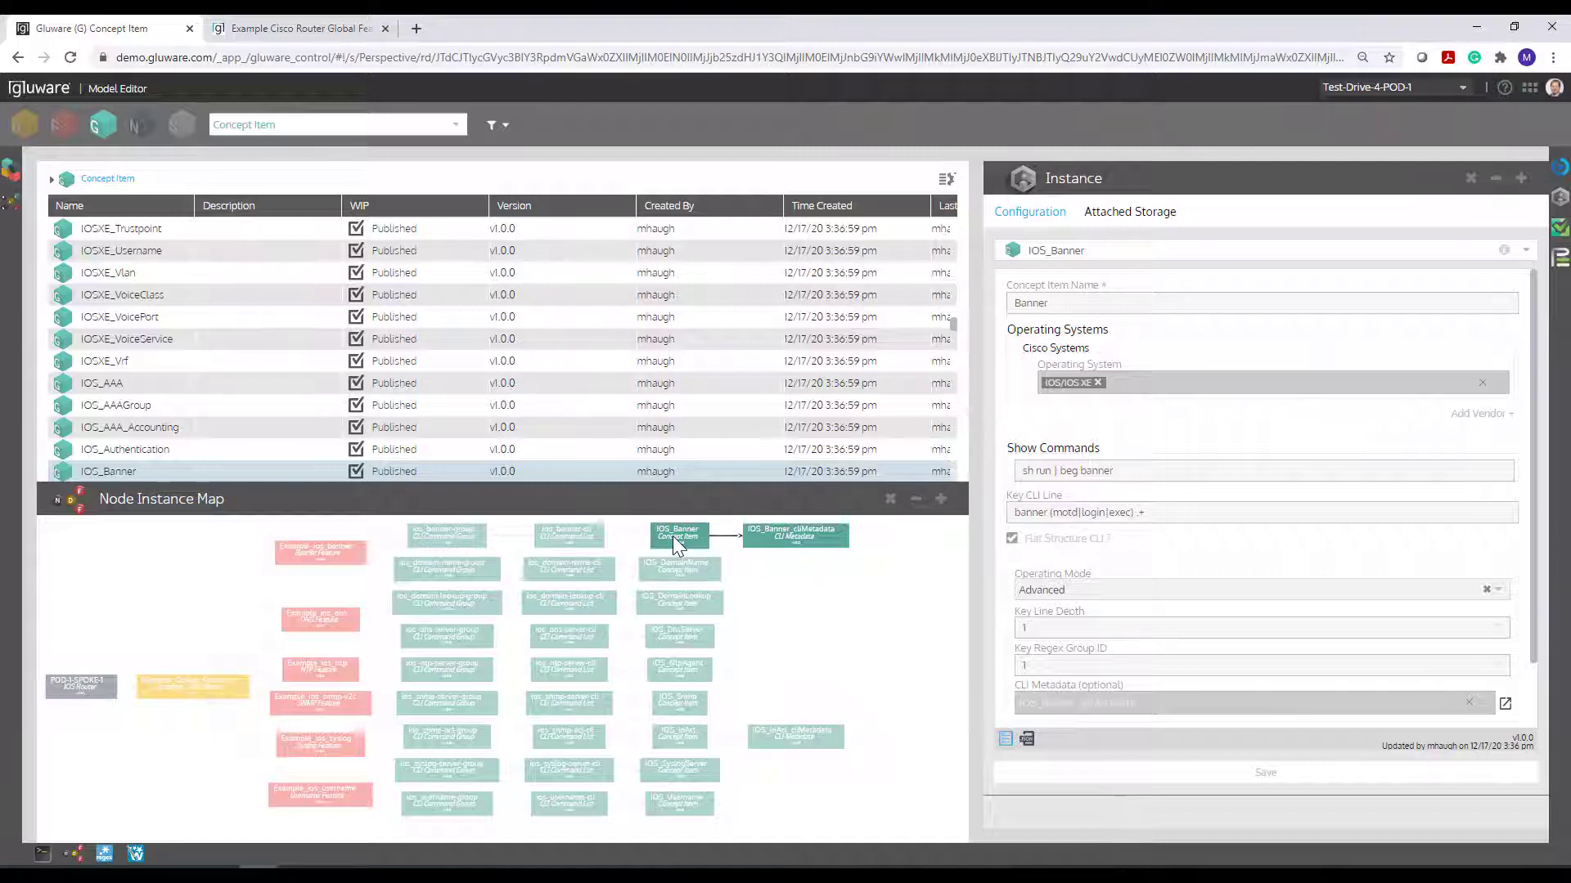
pyautogui.click(558, 533)
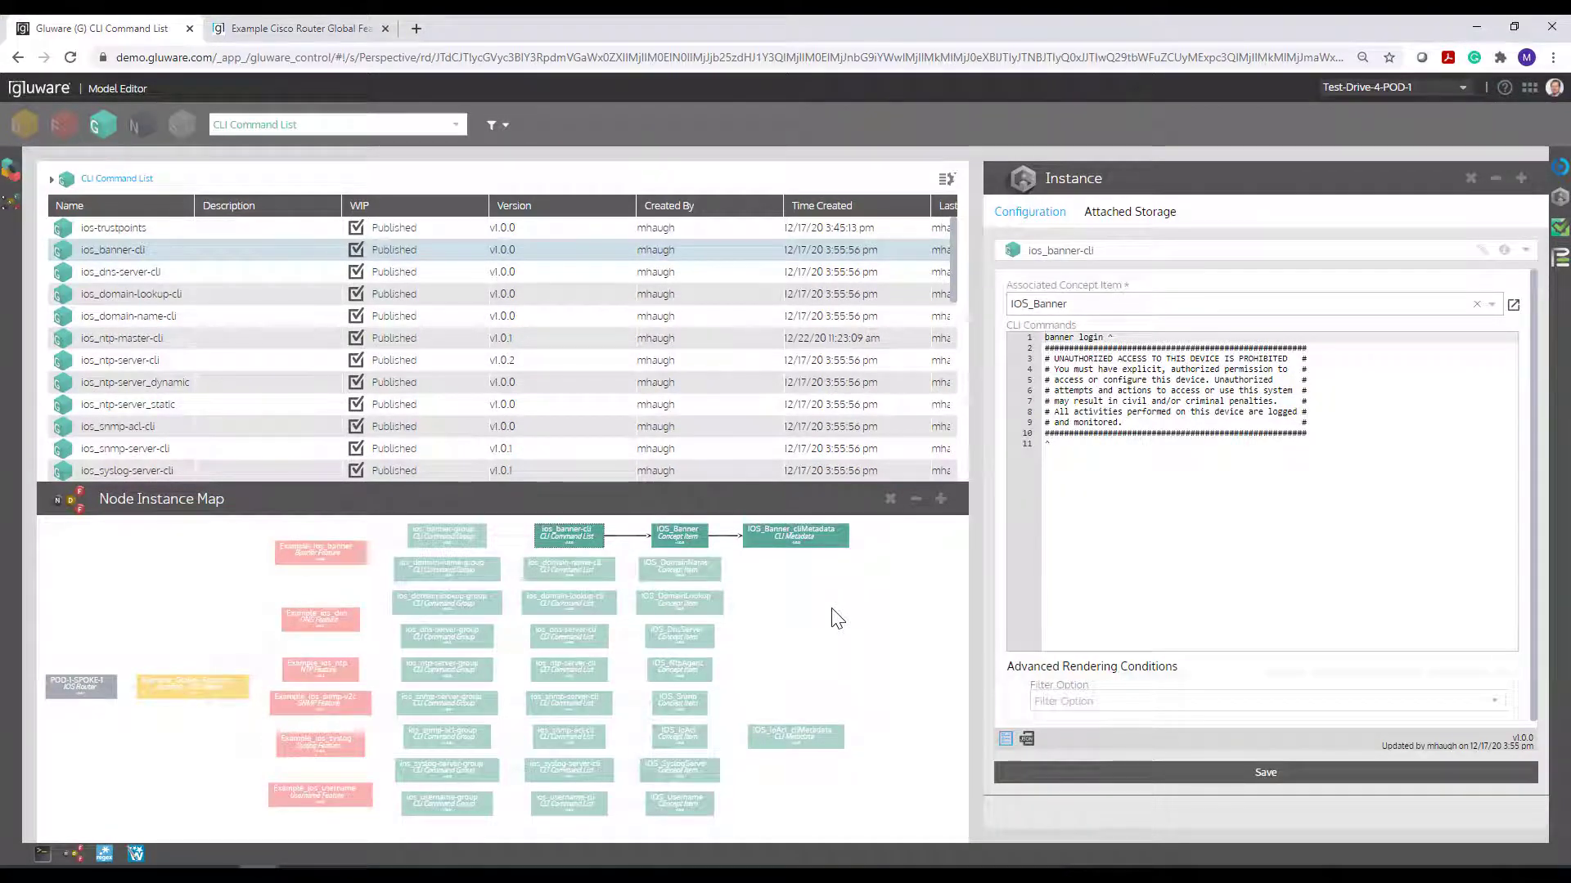
# - View the Example_ios_dns feature's command groups and its ios_domain-name-cli and ios_domain-lookup-cli command lists
pyautogui.click(576, 572)
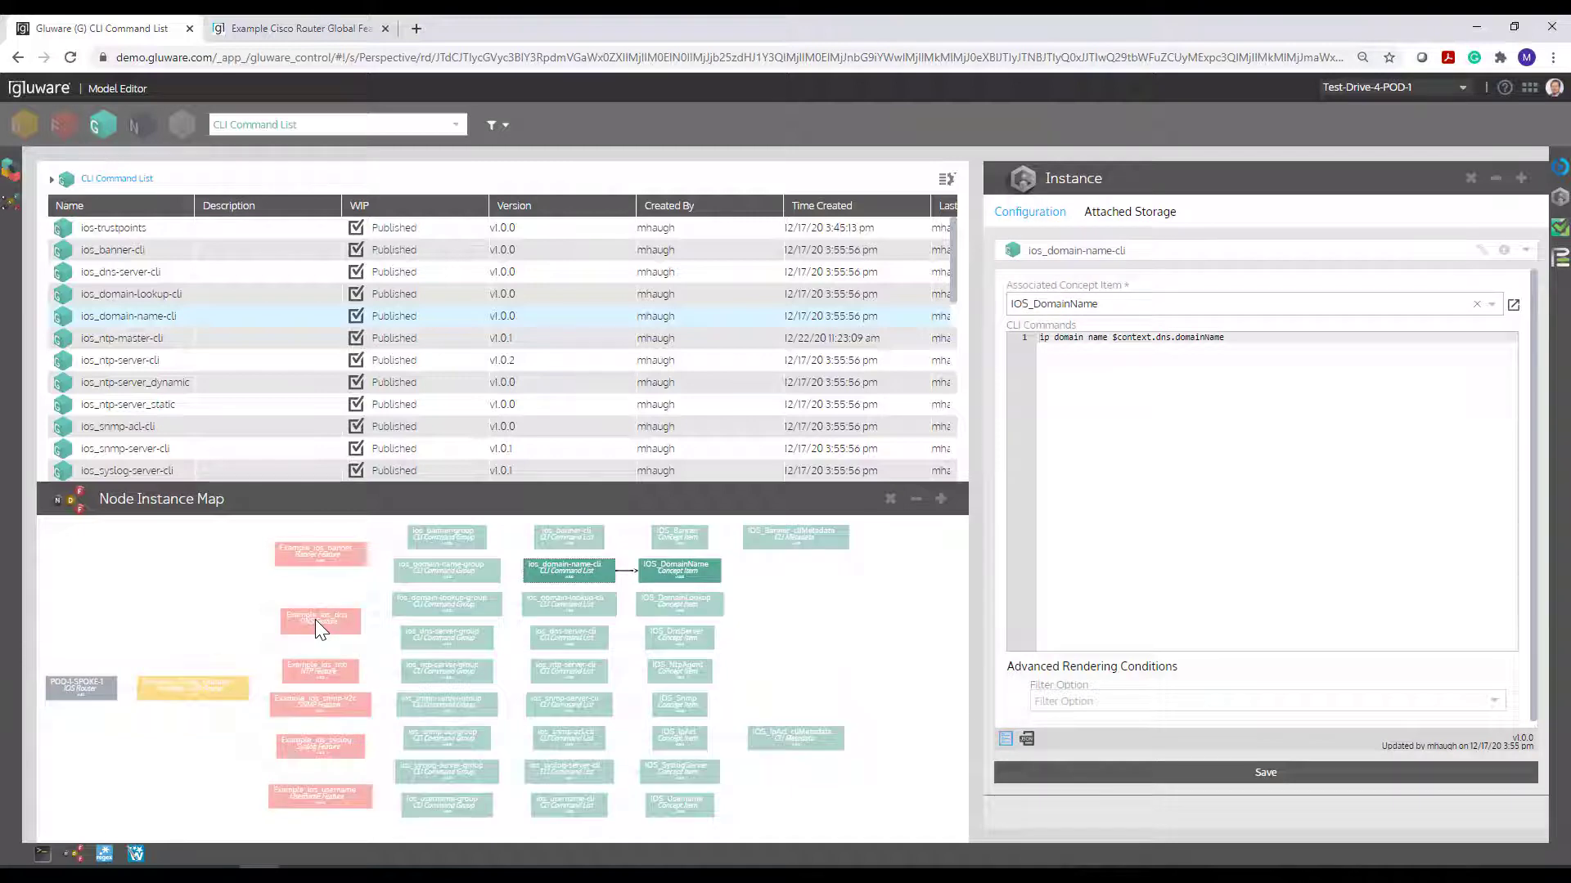
pyautogui.click(316, 620)
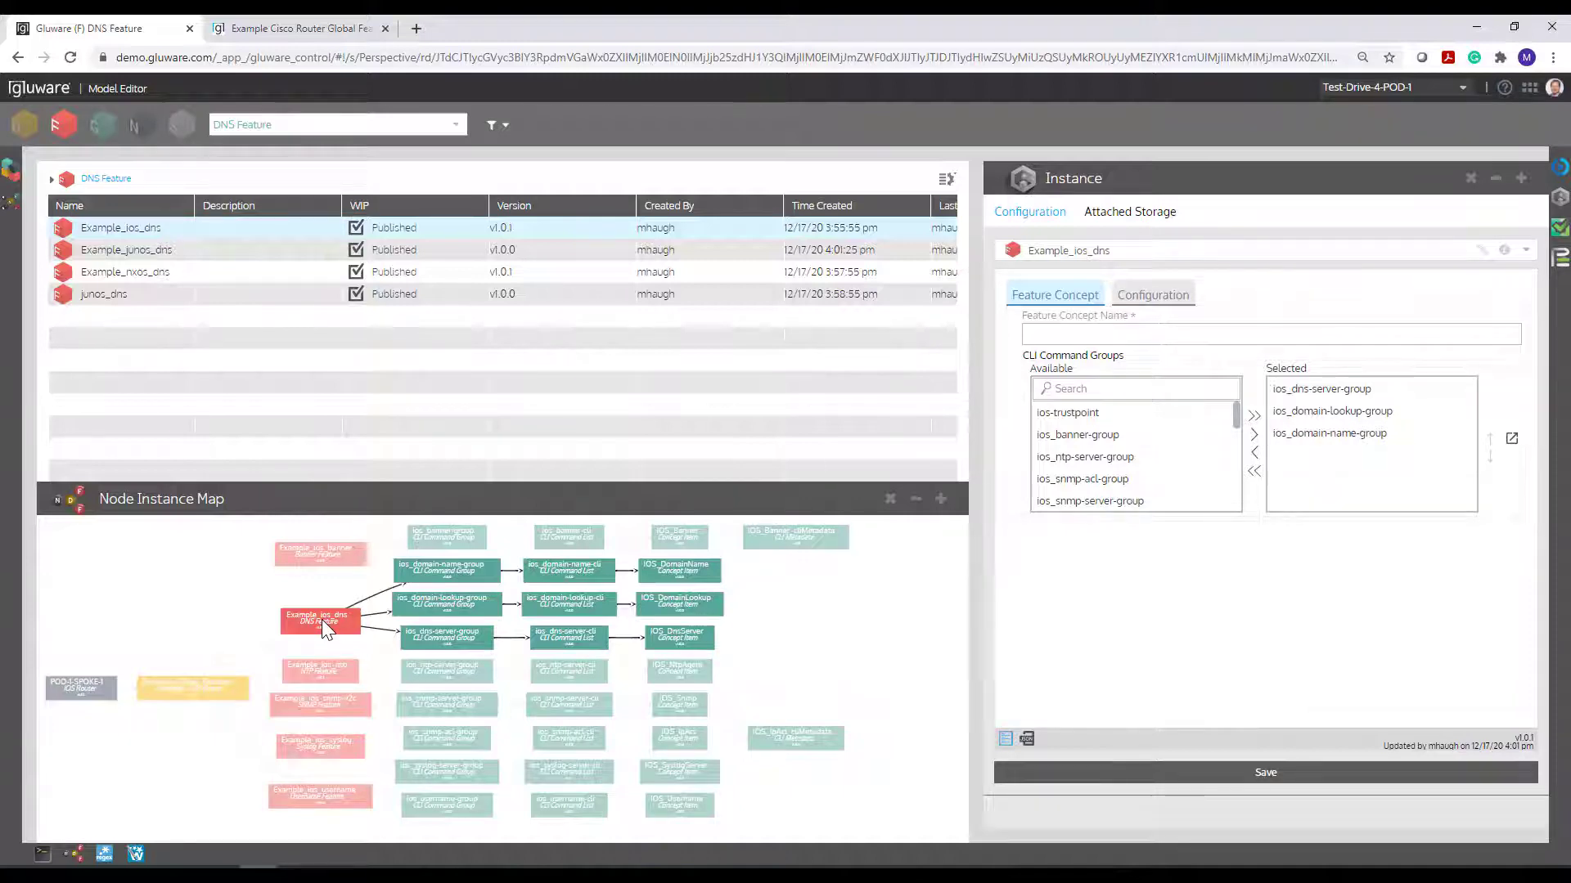
pyautogui.click(322, 621)
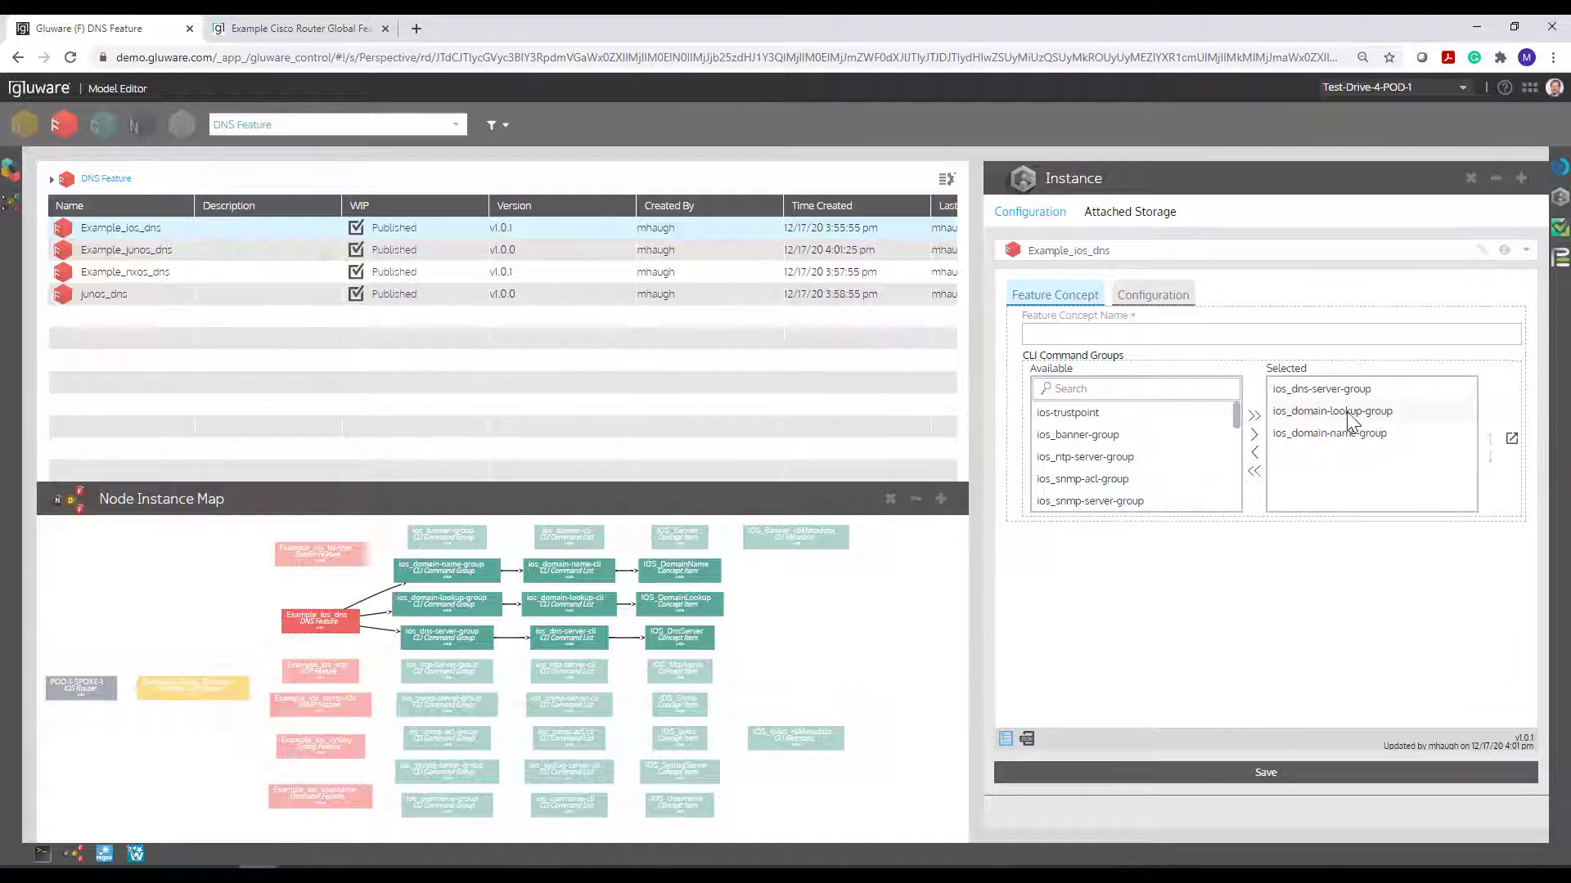
pyautogui.click(562, 573)
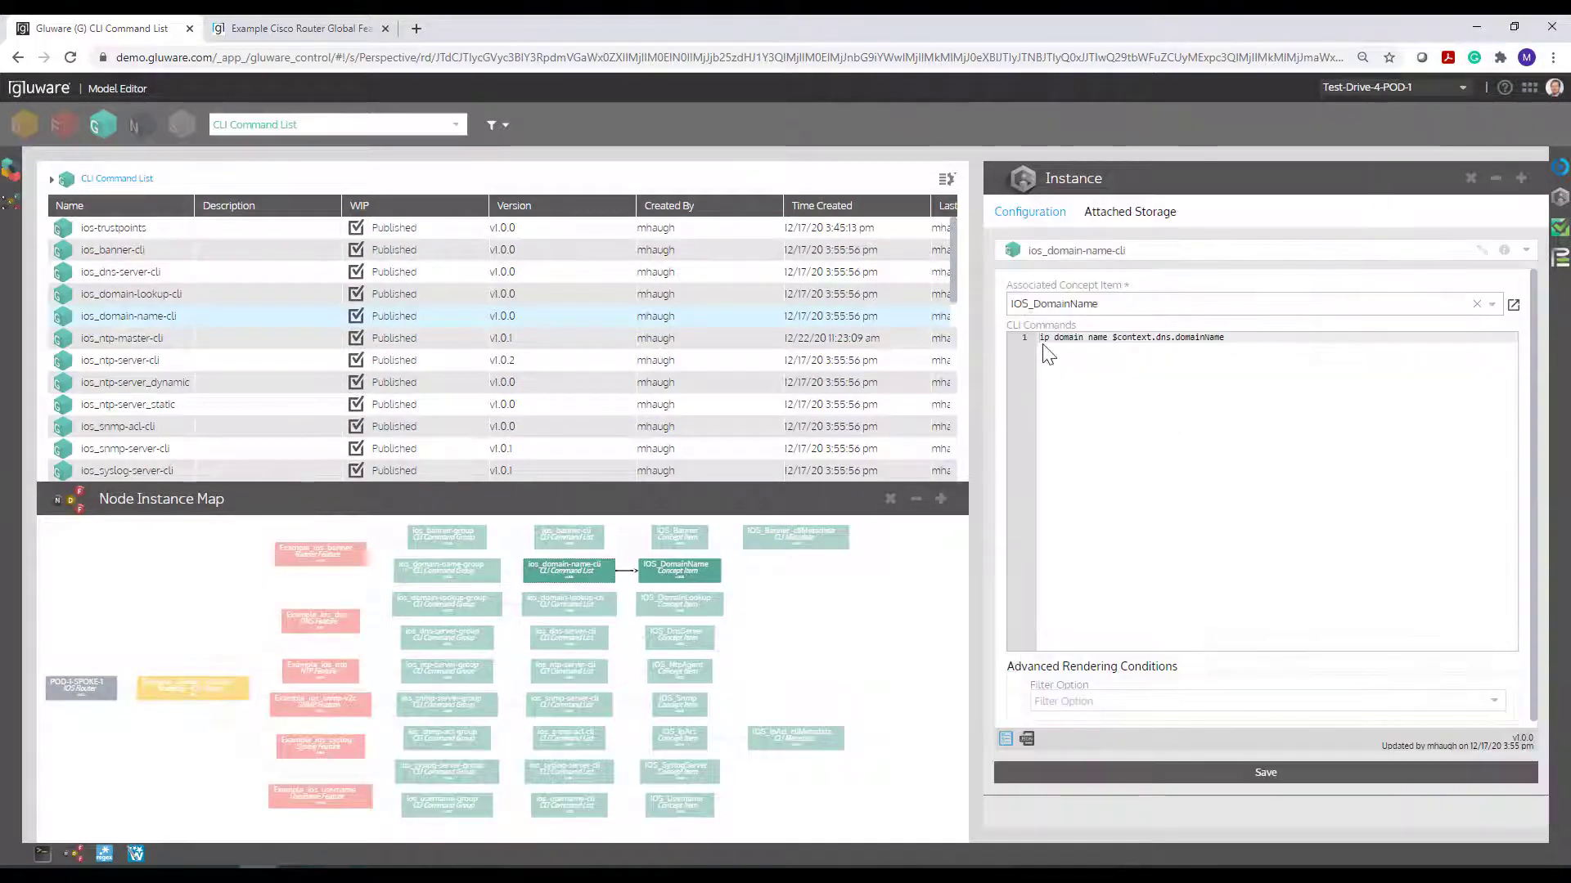
pyautogui.click(556, 607)
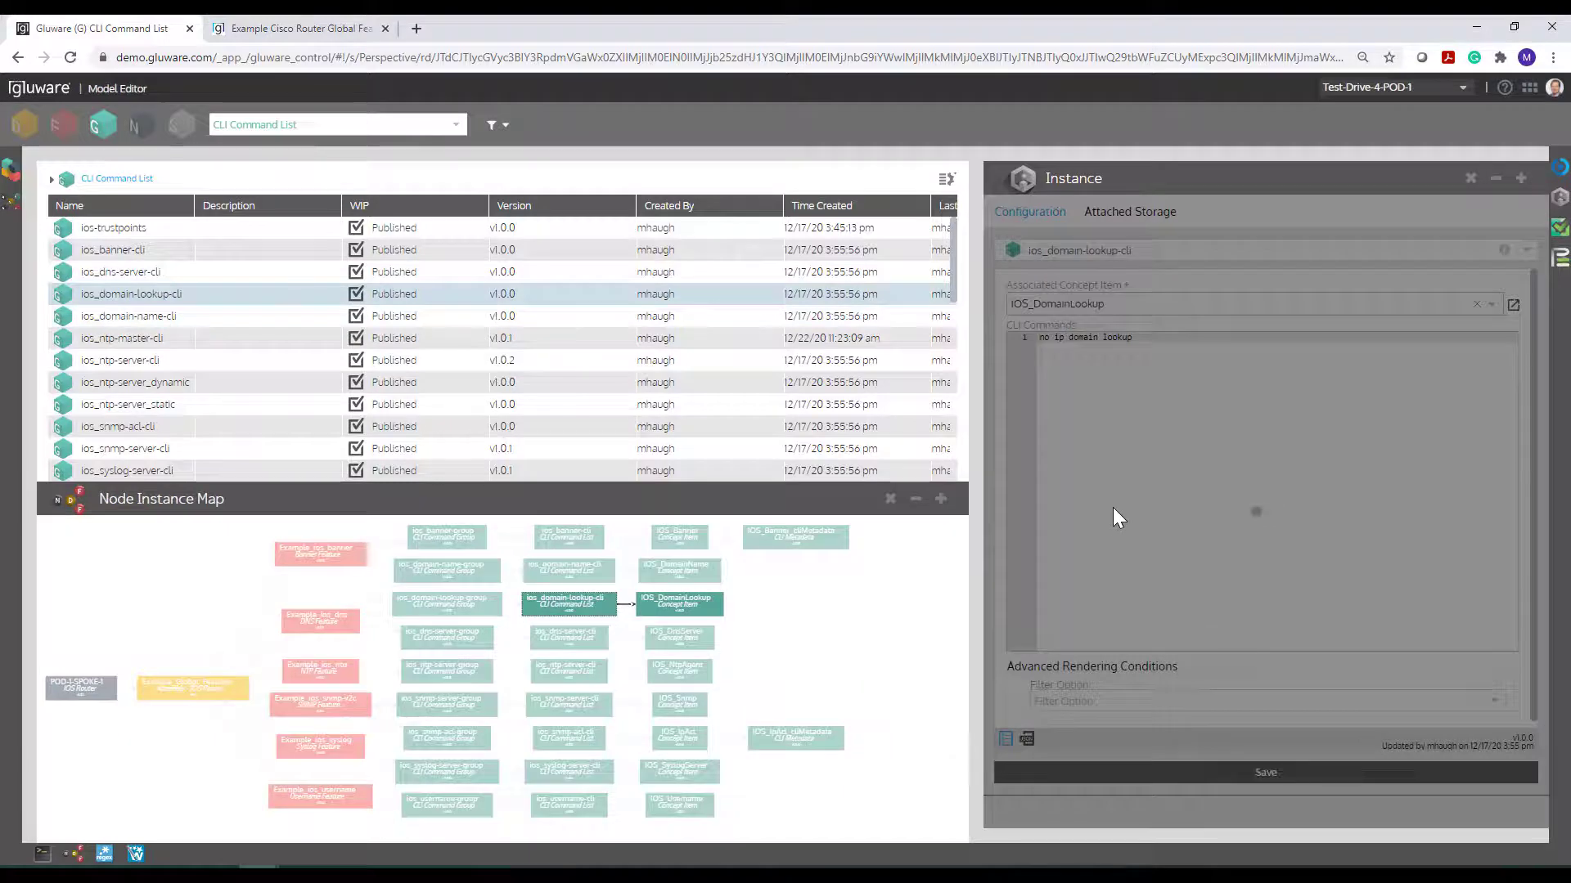
# - Highlight the $context.dns.server[*].ip variable in ios_dns-server-cli and view the Example_ios_dns feature's configuration values
pyautogui.click(563, 634)
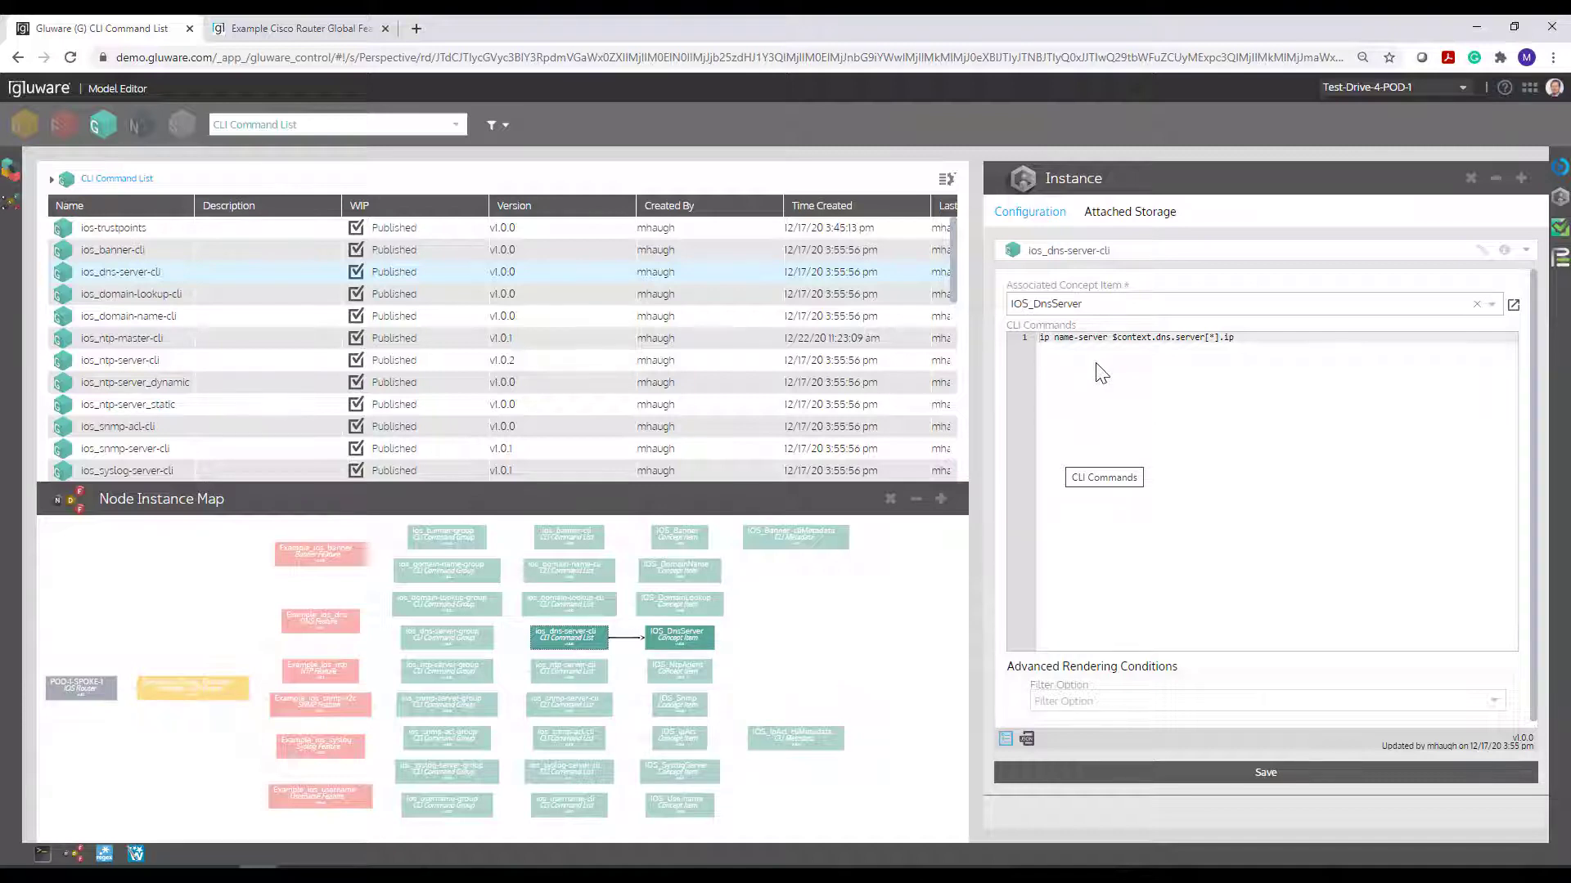
pyautogui.moveTo(1114, 338); pyautogui.dragTo(1239, 342)
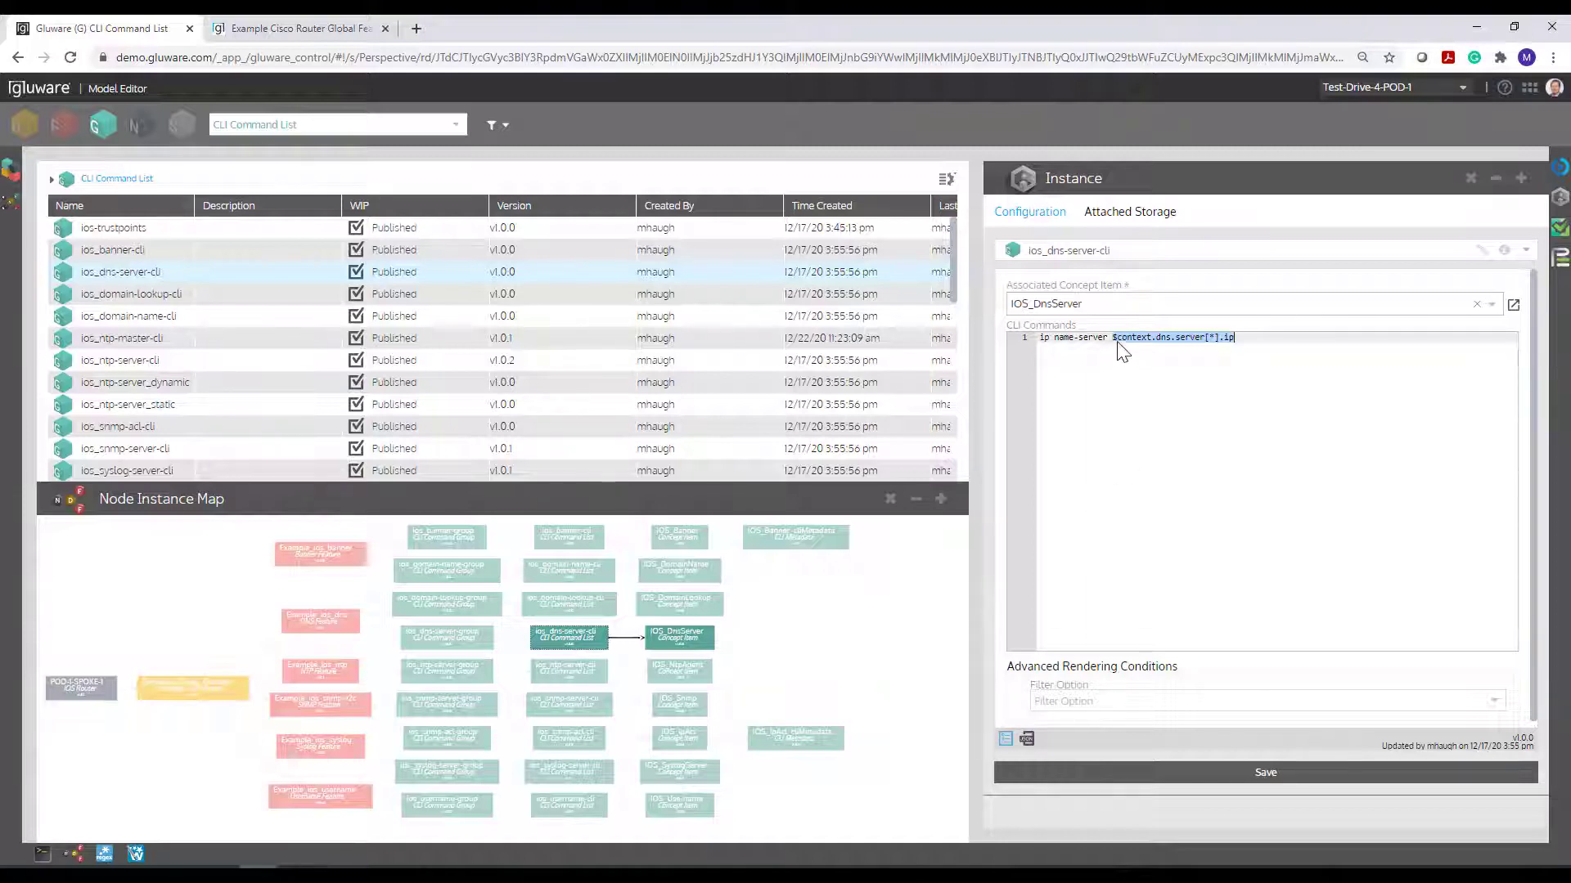
pyautogui.click(335, 615)
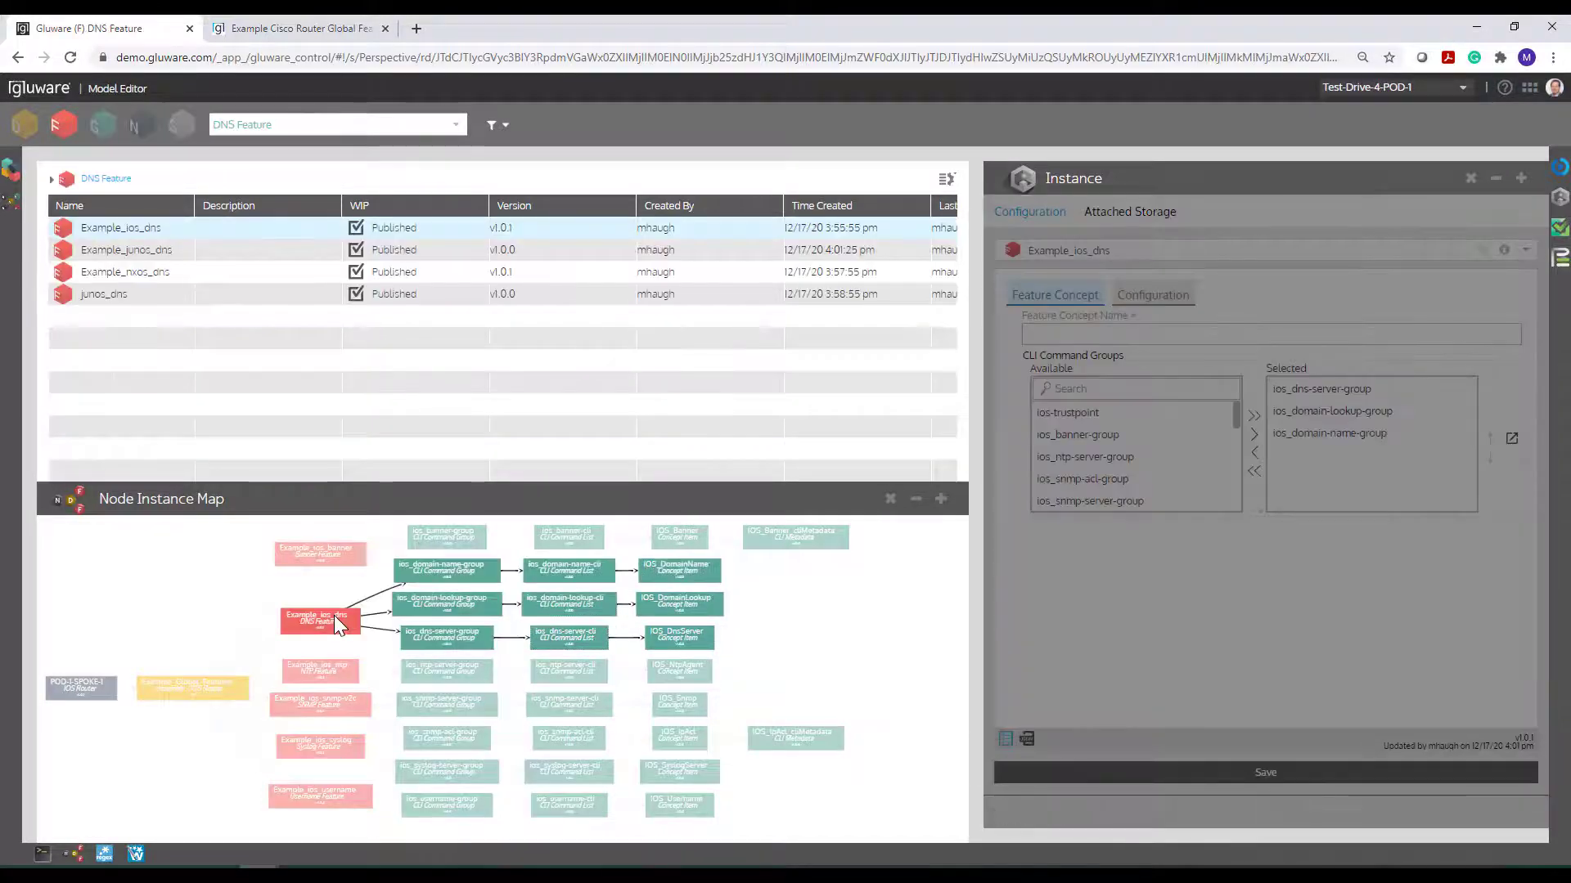
pyautogui.click(1154, 295)
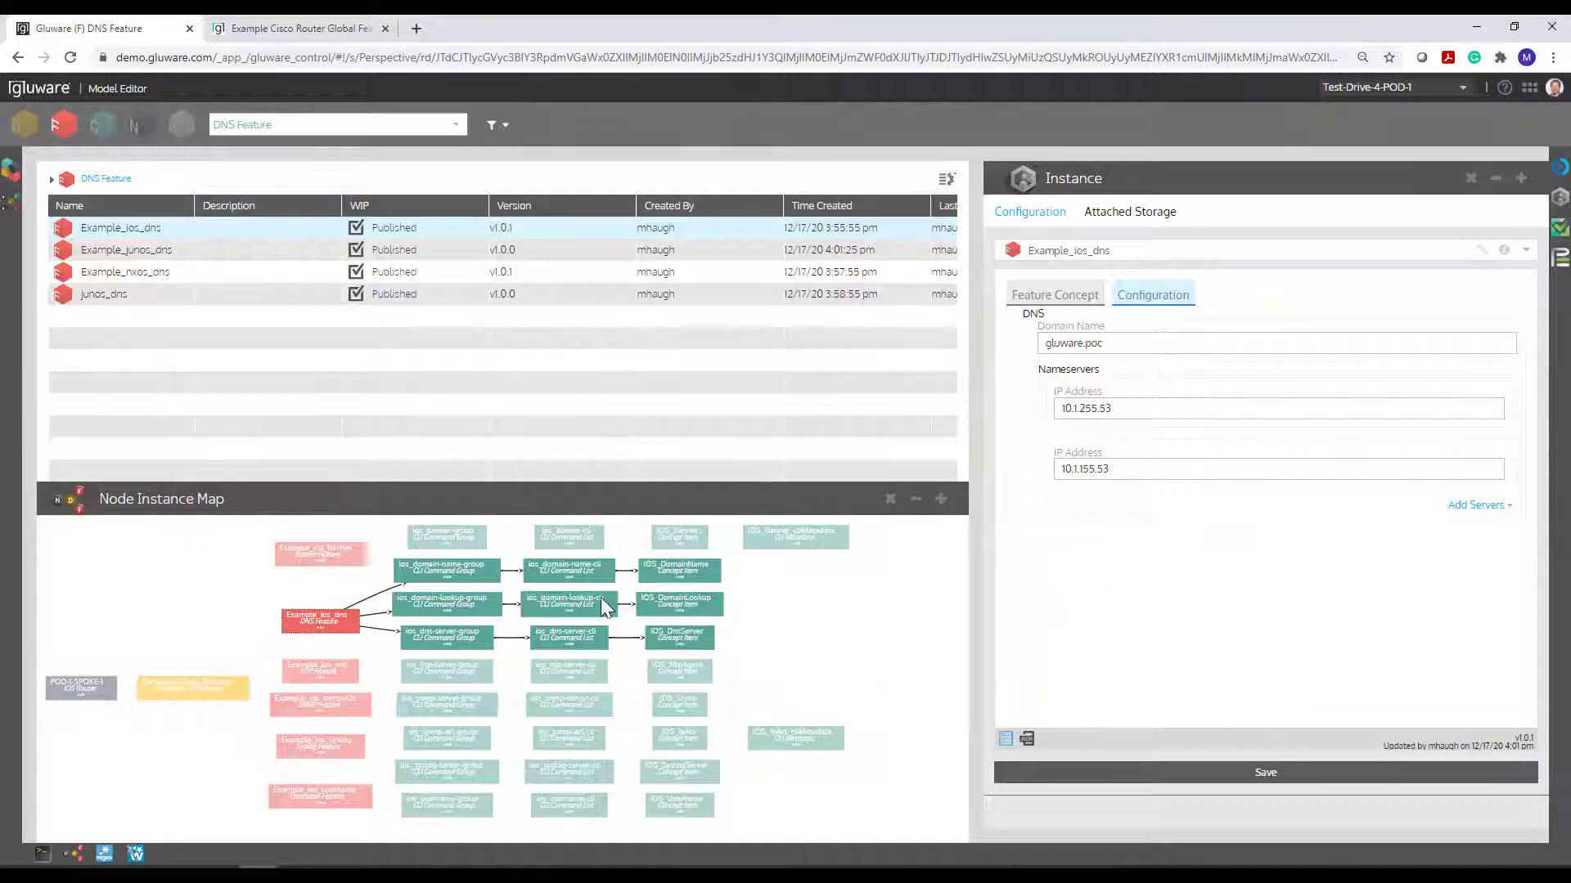
# - View the ios_ntp-server-cli command list and highlight its static NTP server line, $context.ntp.server[*].ip and $discover.NtpAgent.global.route.gateway1
pyautogui.click(567, 672)
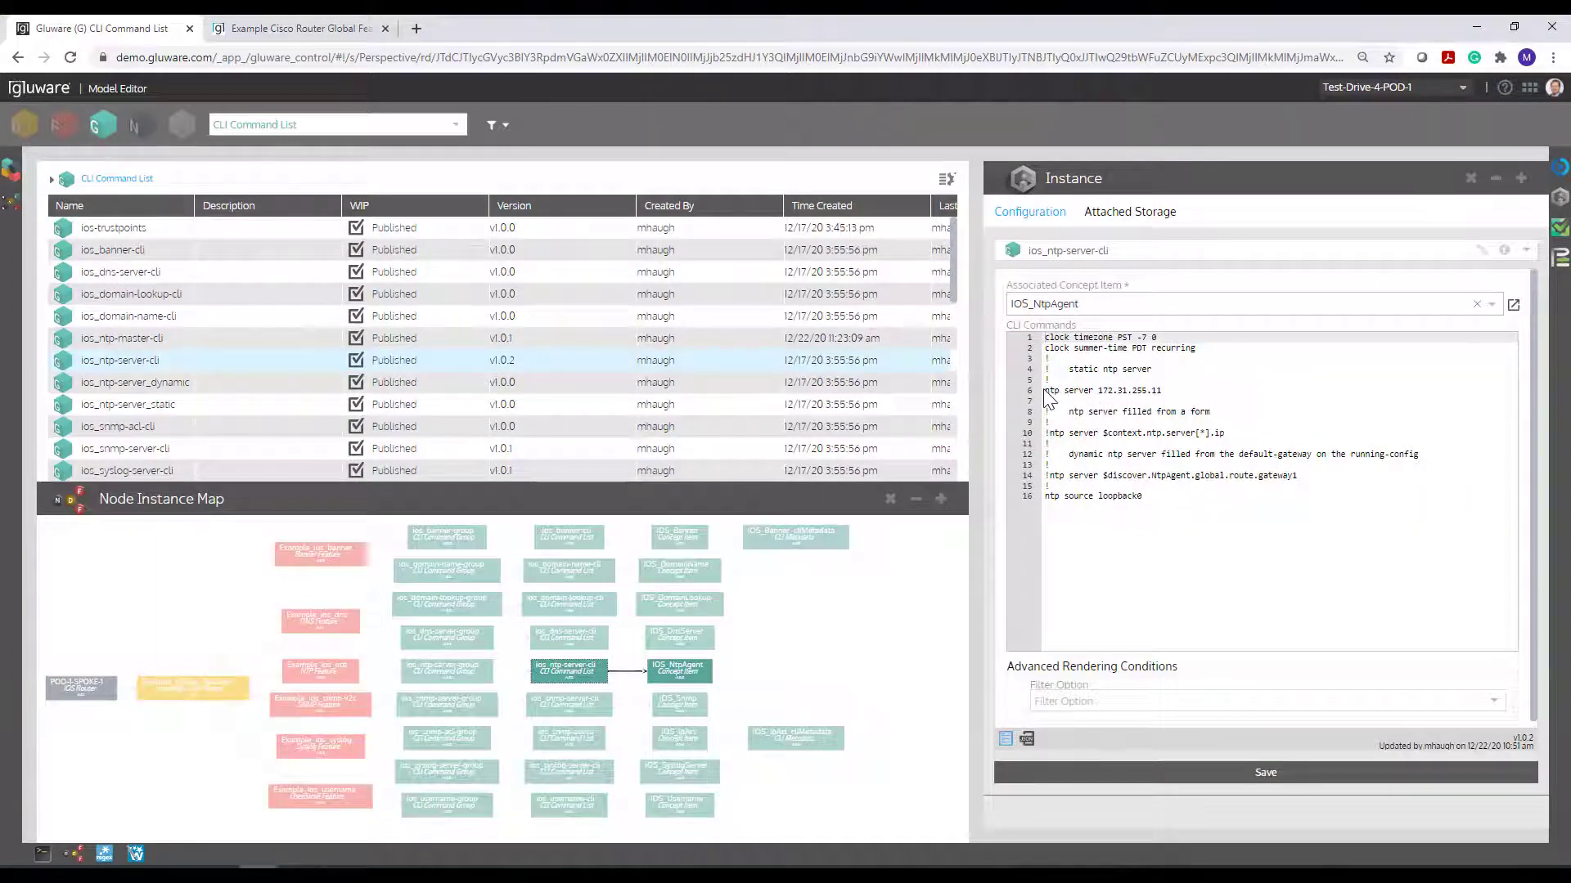
pyautogui.click(1067, 394)
pyautogui.moveTo(1067, 394); pyautogui.dragTo(1174, 398)
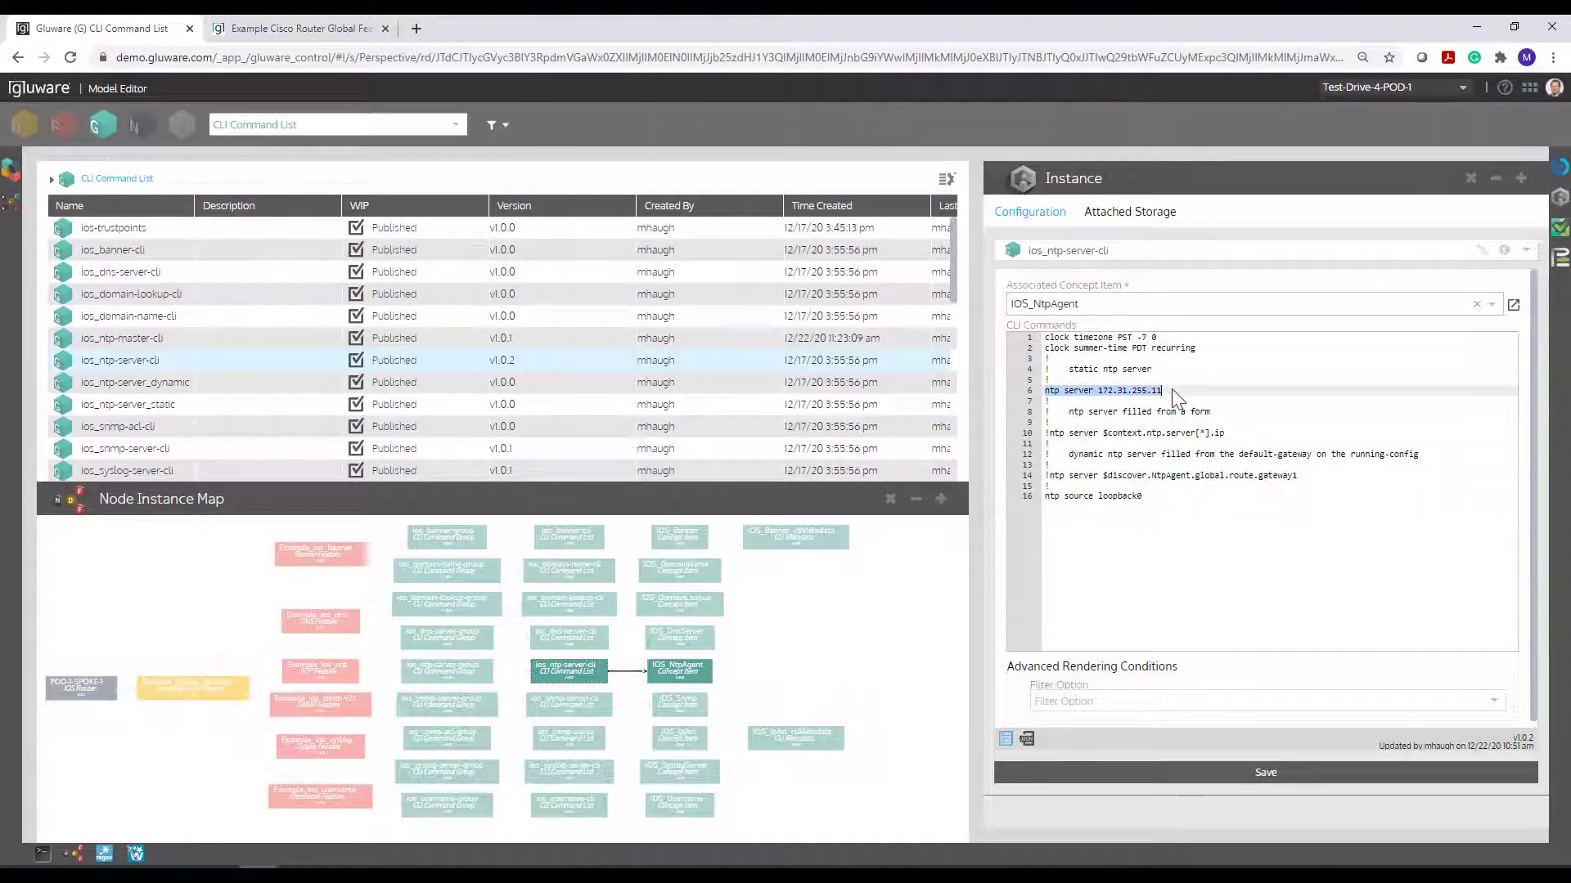
pyautogui.click(1048, 435)
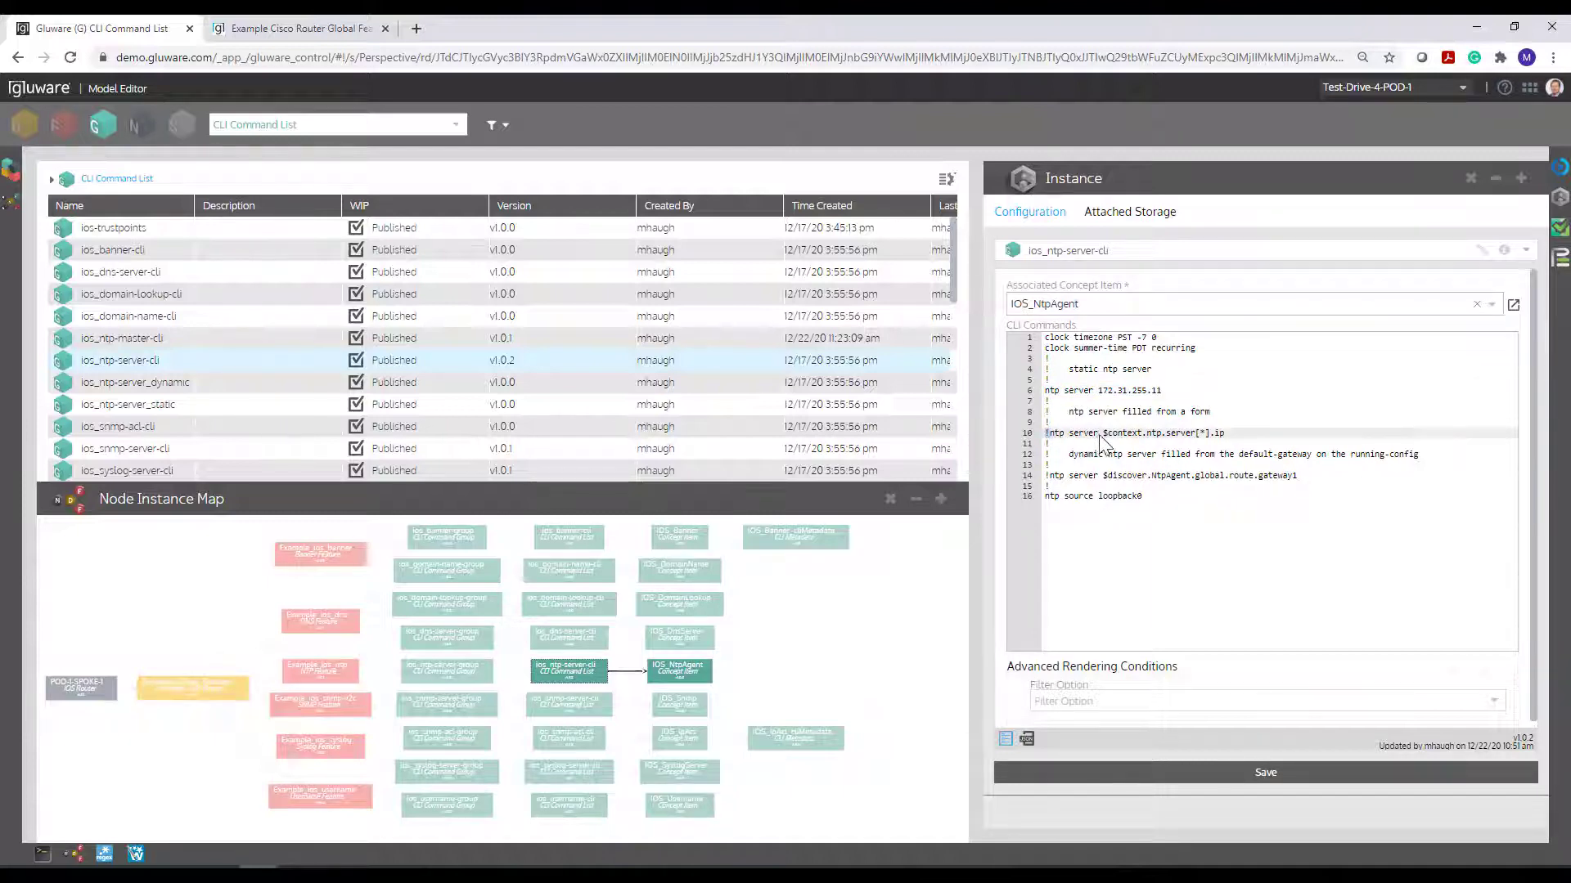
pyautogui.moveTo(1104, 434); pyautogui.dragTo(1227, 433)
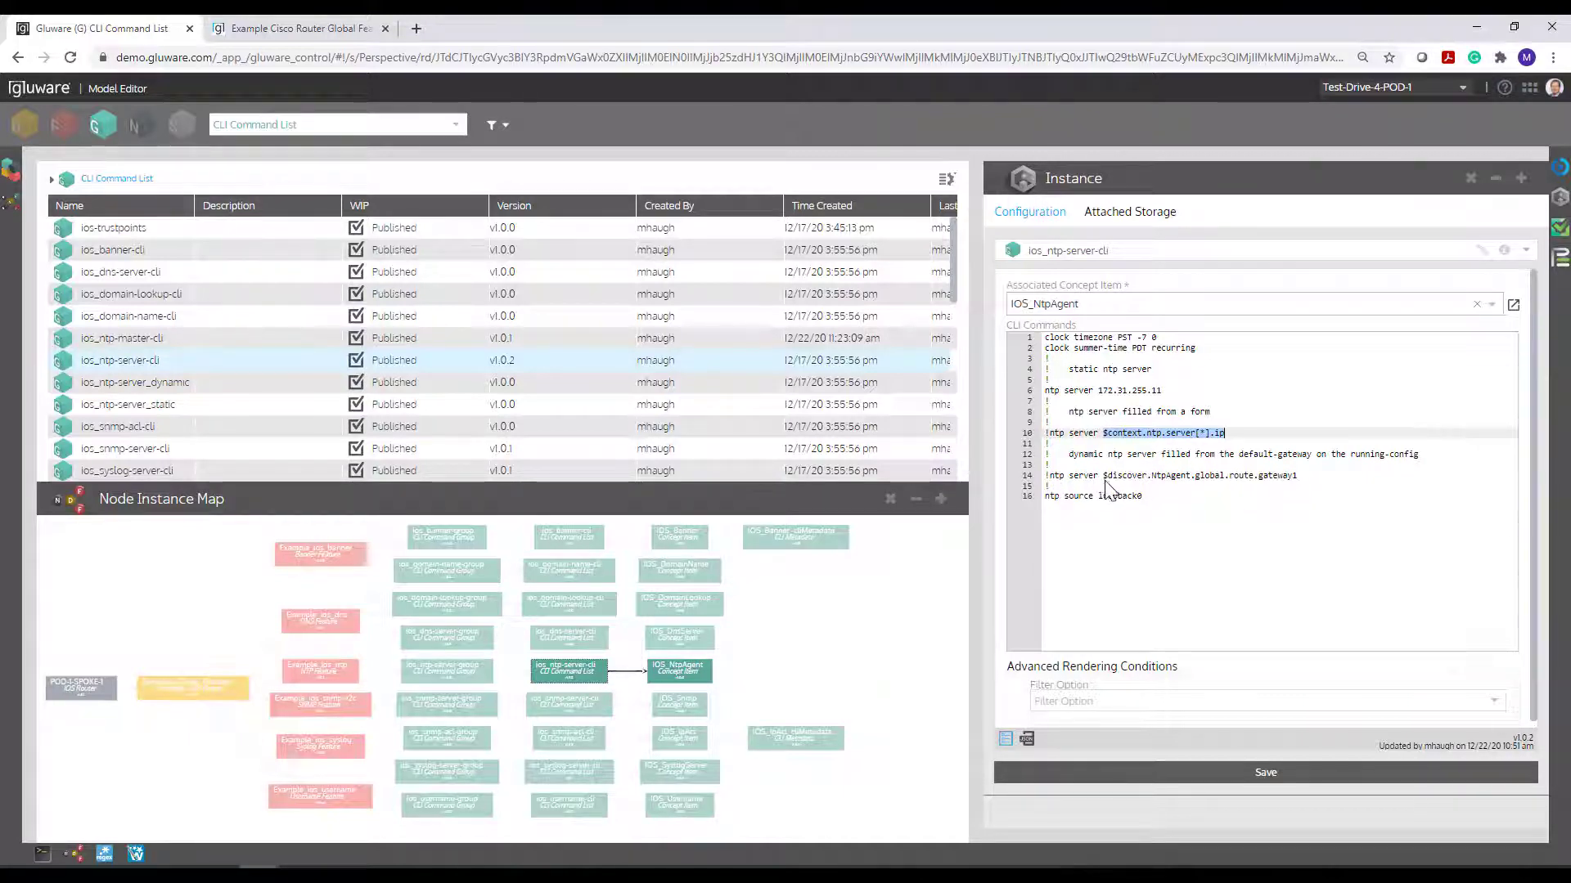
pyautogui.moveTo(1103, 476); pyautogui.dragTo(1328, 483)
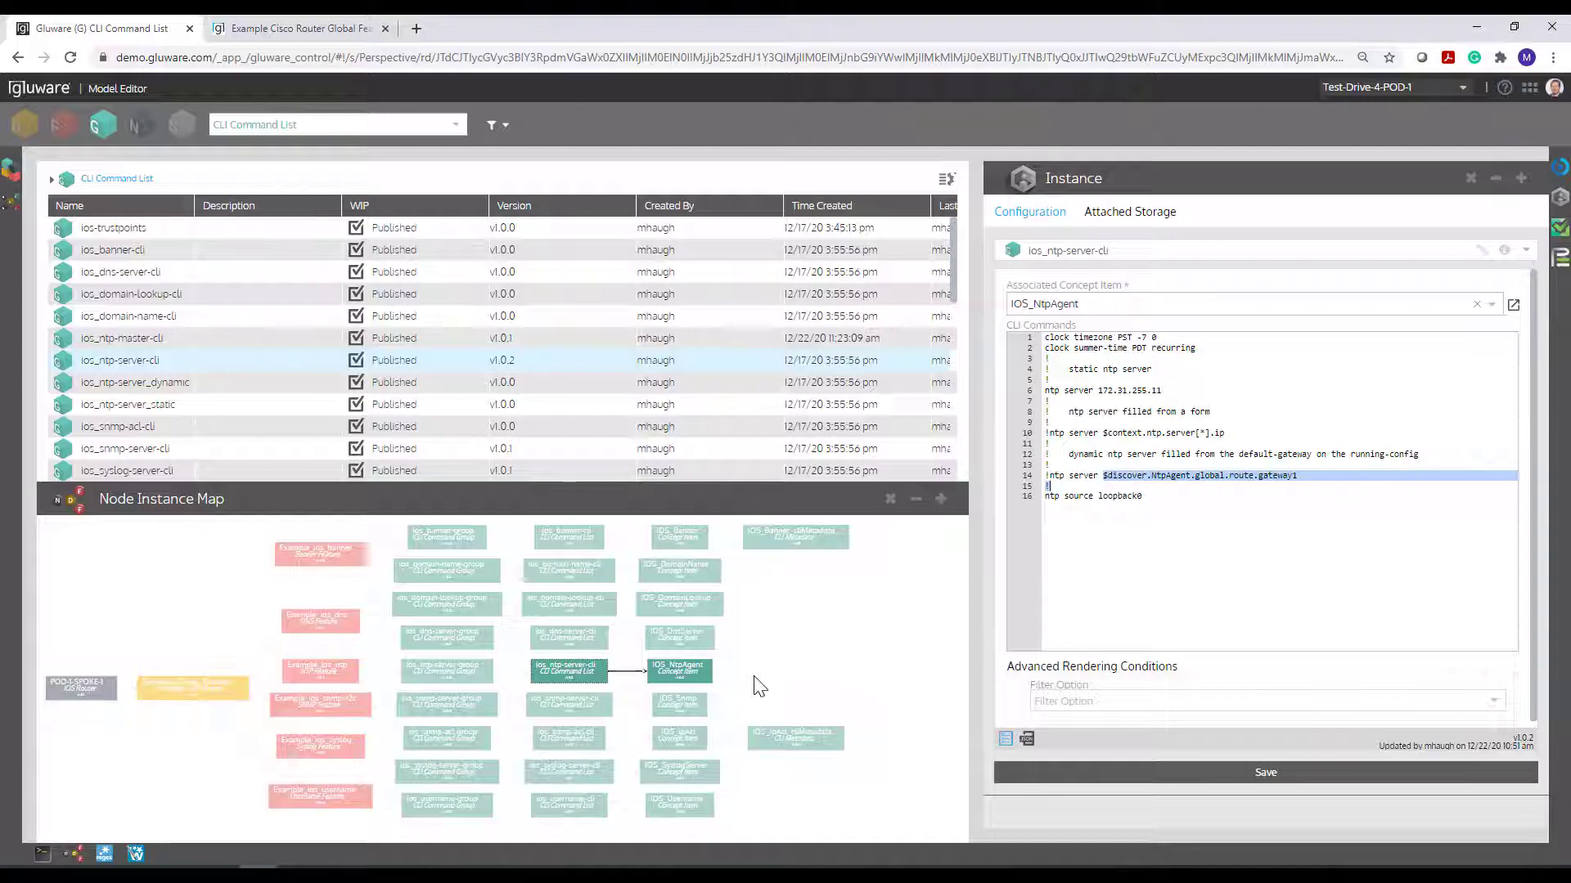
# - View the ios_snmp-server-cli command list and review the configuration values of the Example_ios_snmp-v2c feature
pyautogui.click(558, 710)
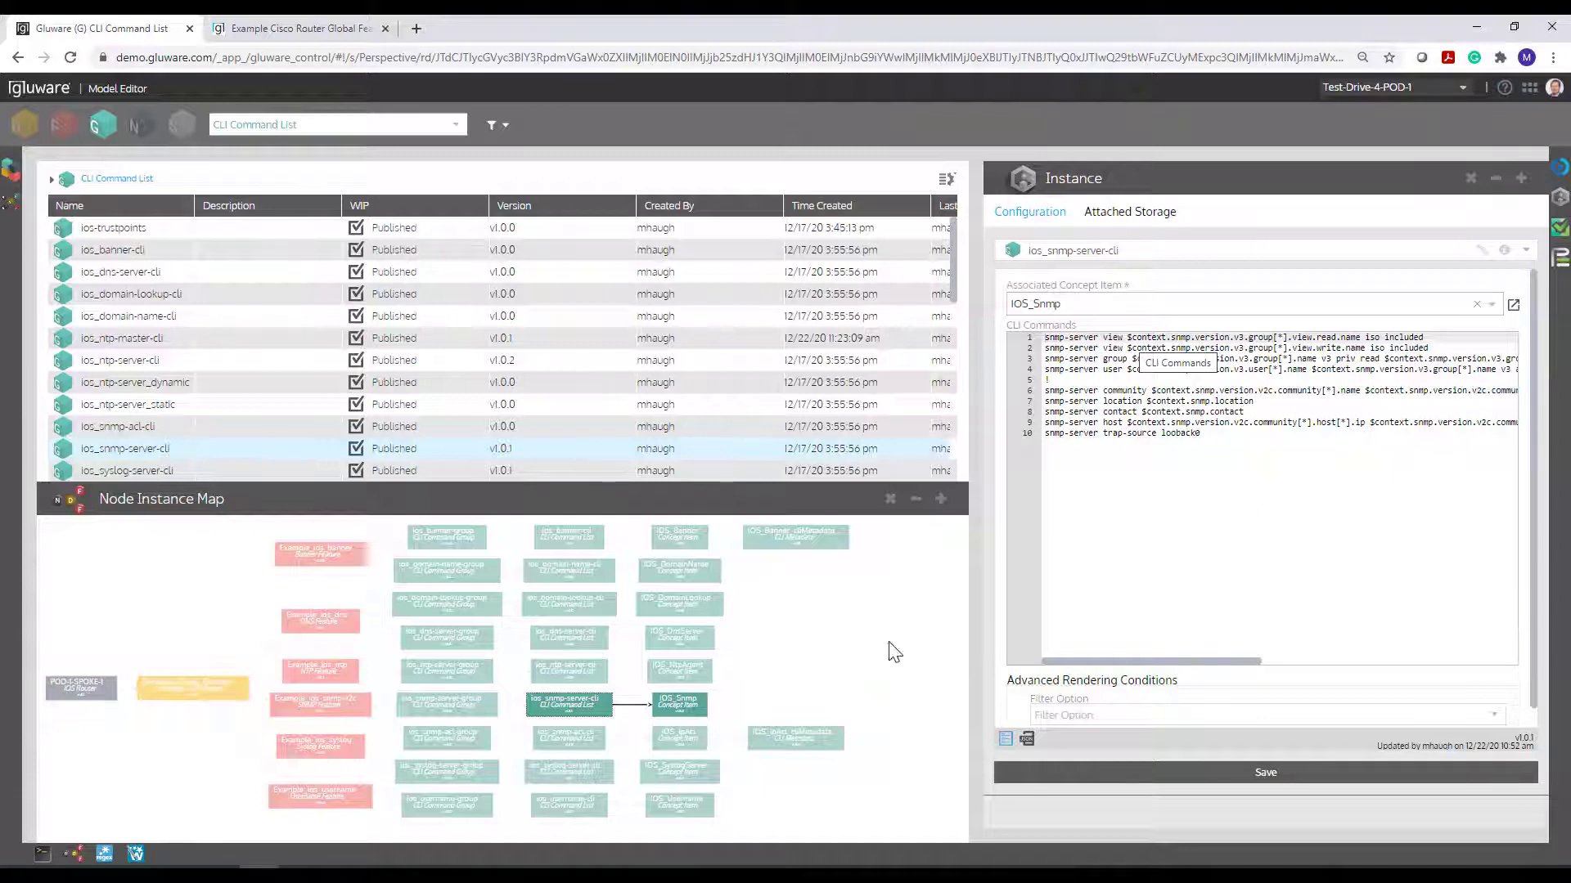
pyautogui.click(321, 708)
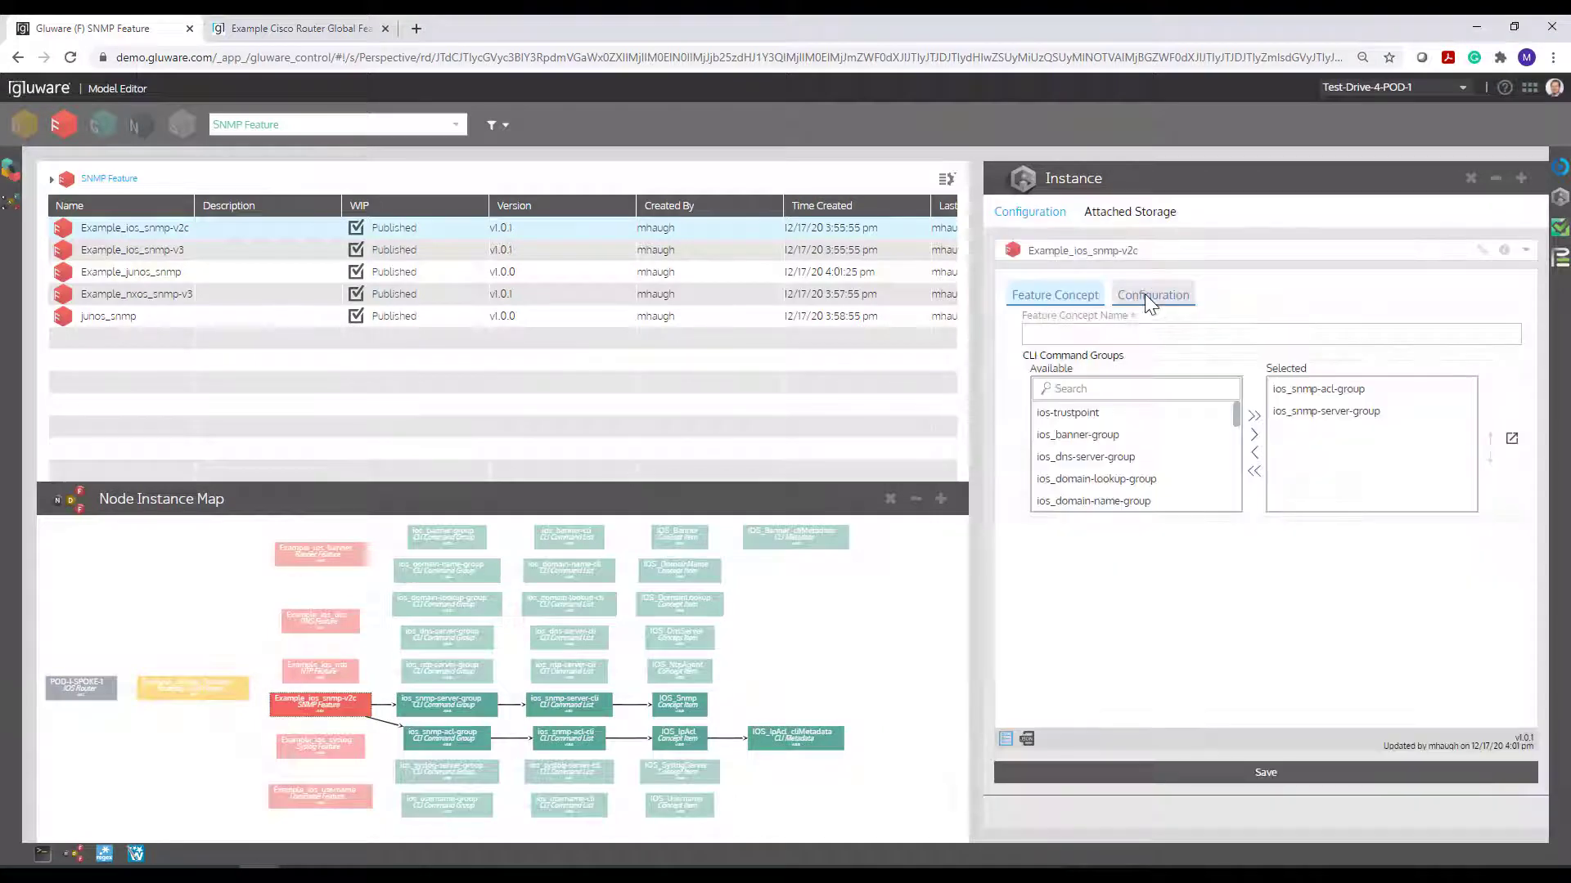
pyautogui.click(1146, 297)
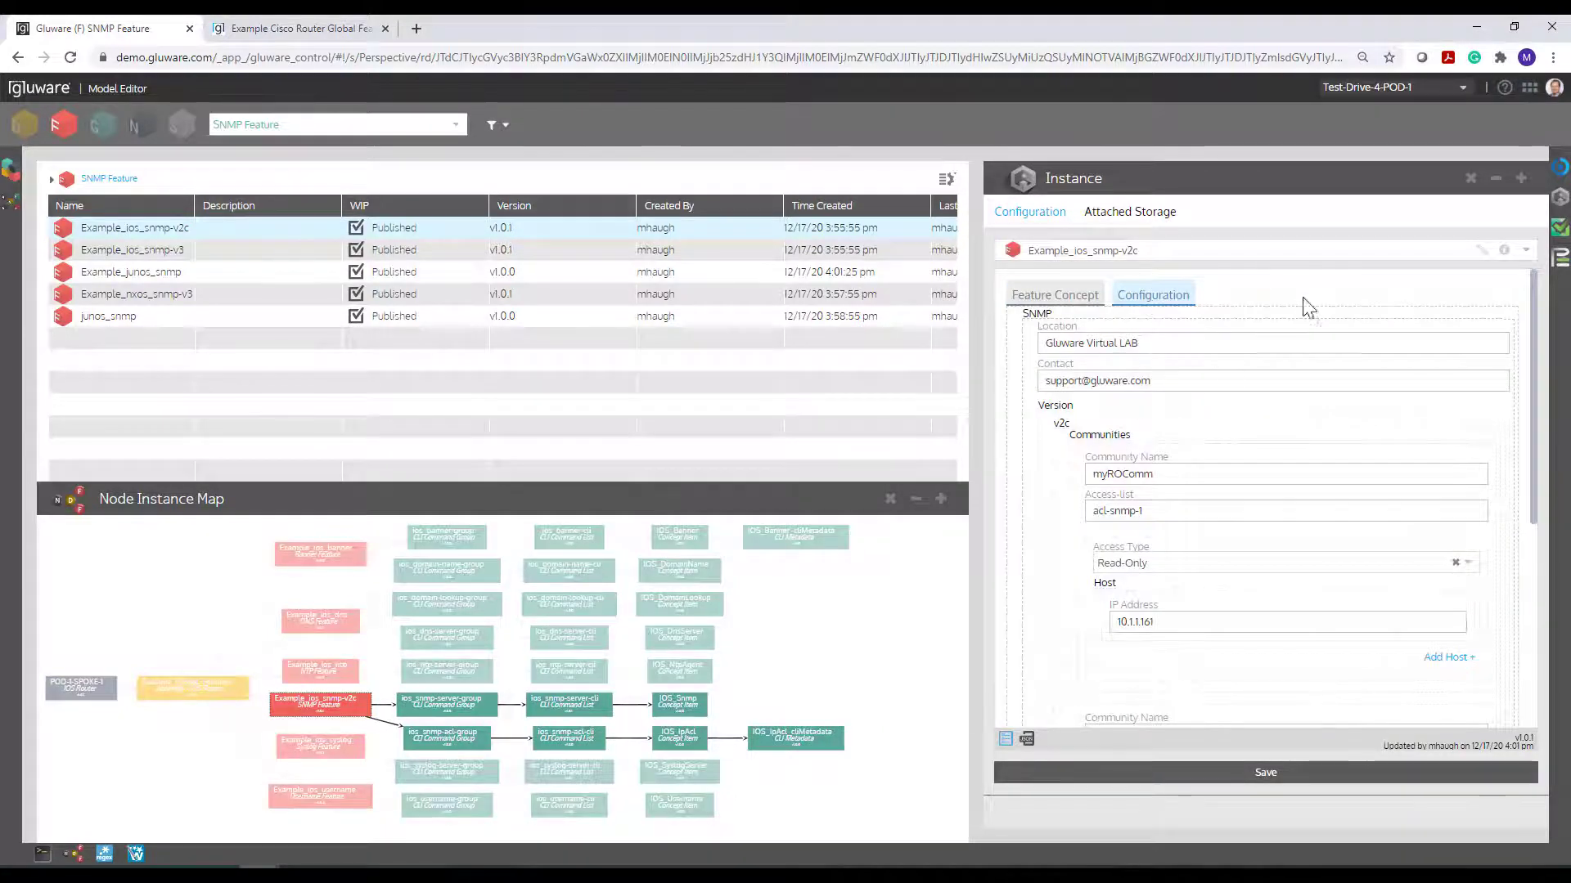
pyautogui.scroll(-1, 1319, 314)
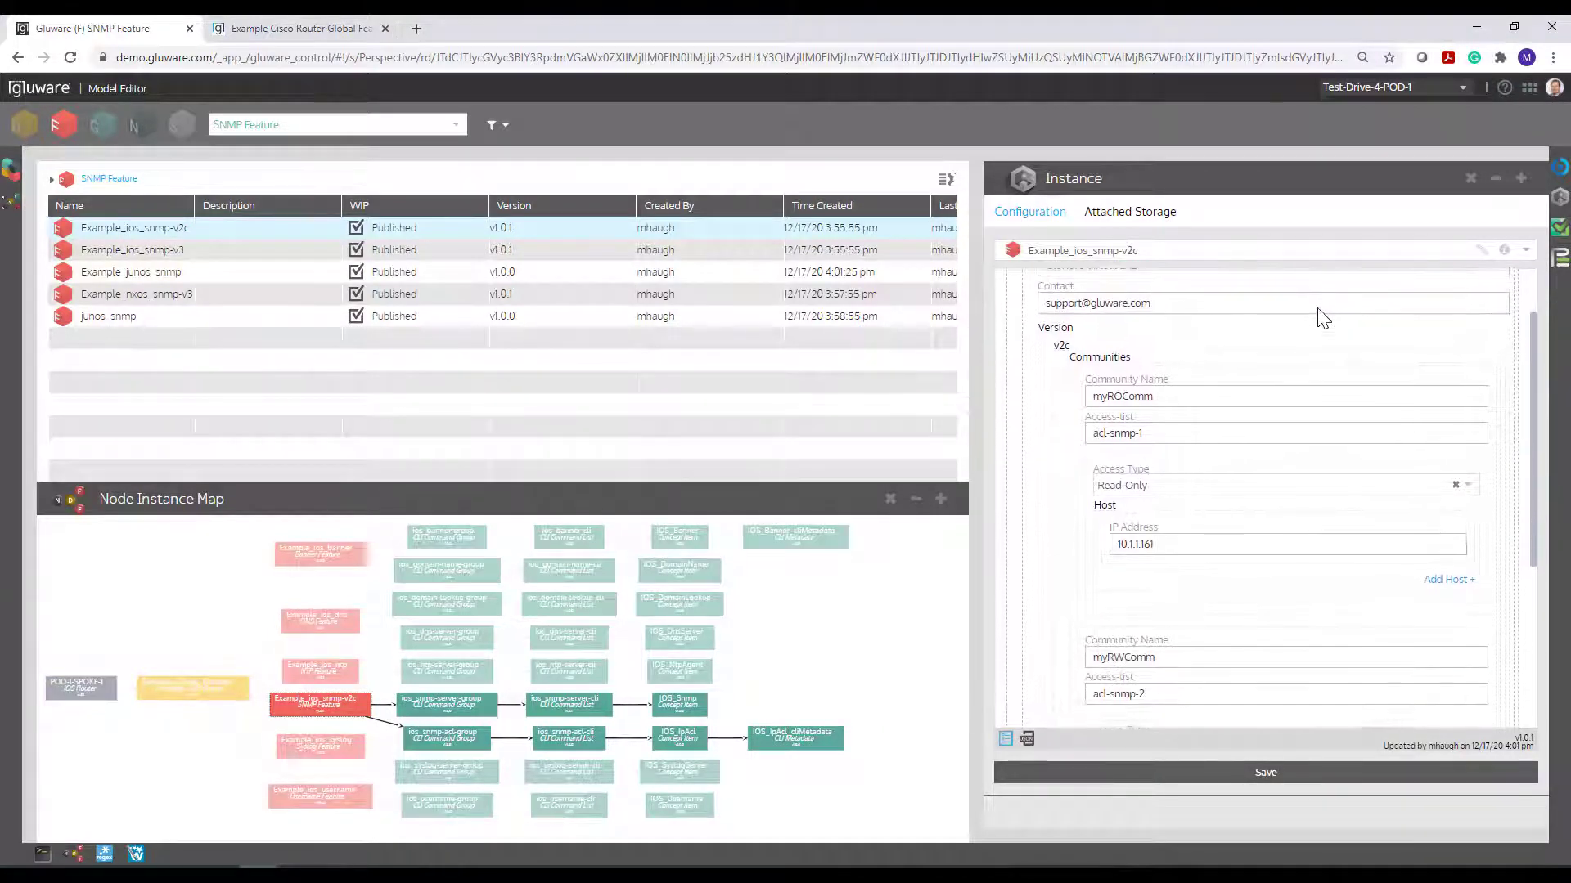
pyautogui.scroll(1, 1321, 316)
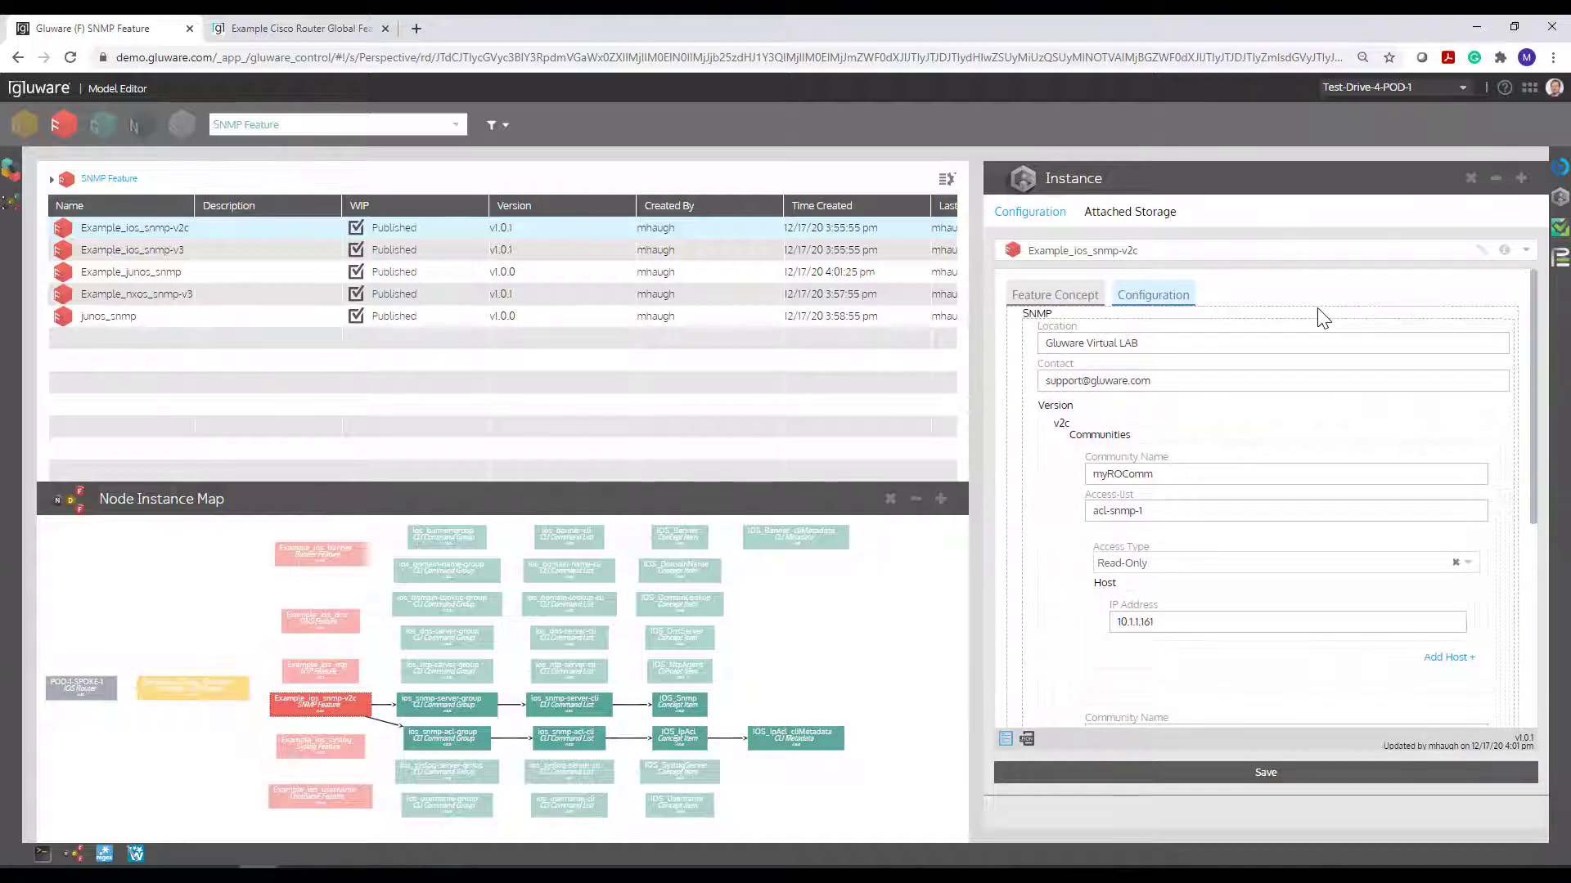
pyautogui.scroll(-1, 1322, 317)
pyautogui.scroll(-4, 1322, 318)
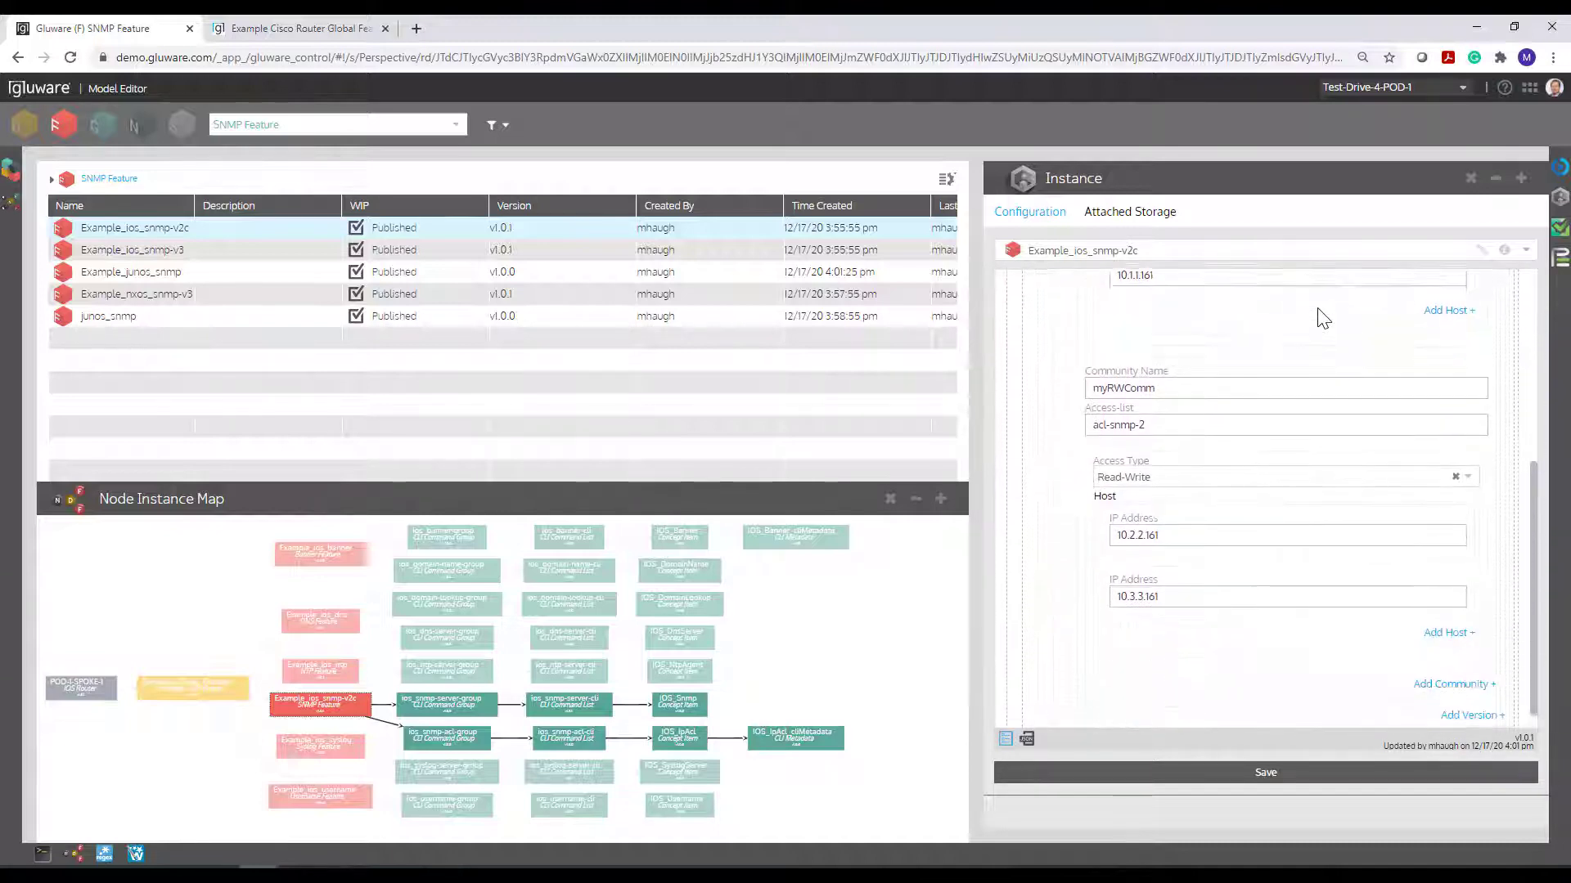
pyautogui.scroll(5, 1318, 315)
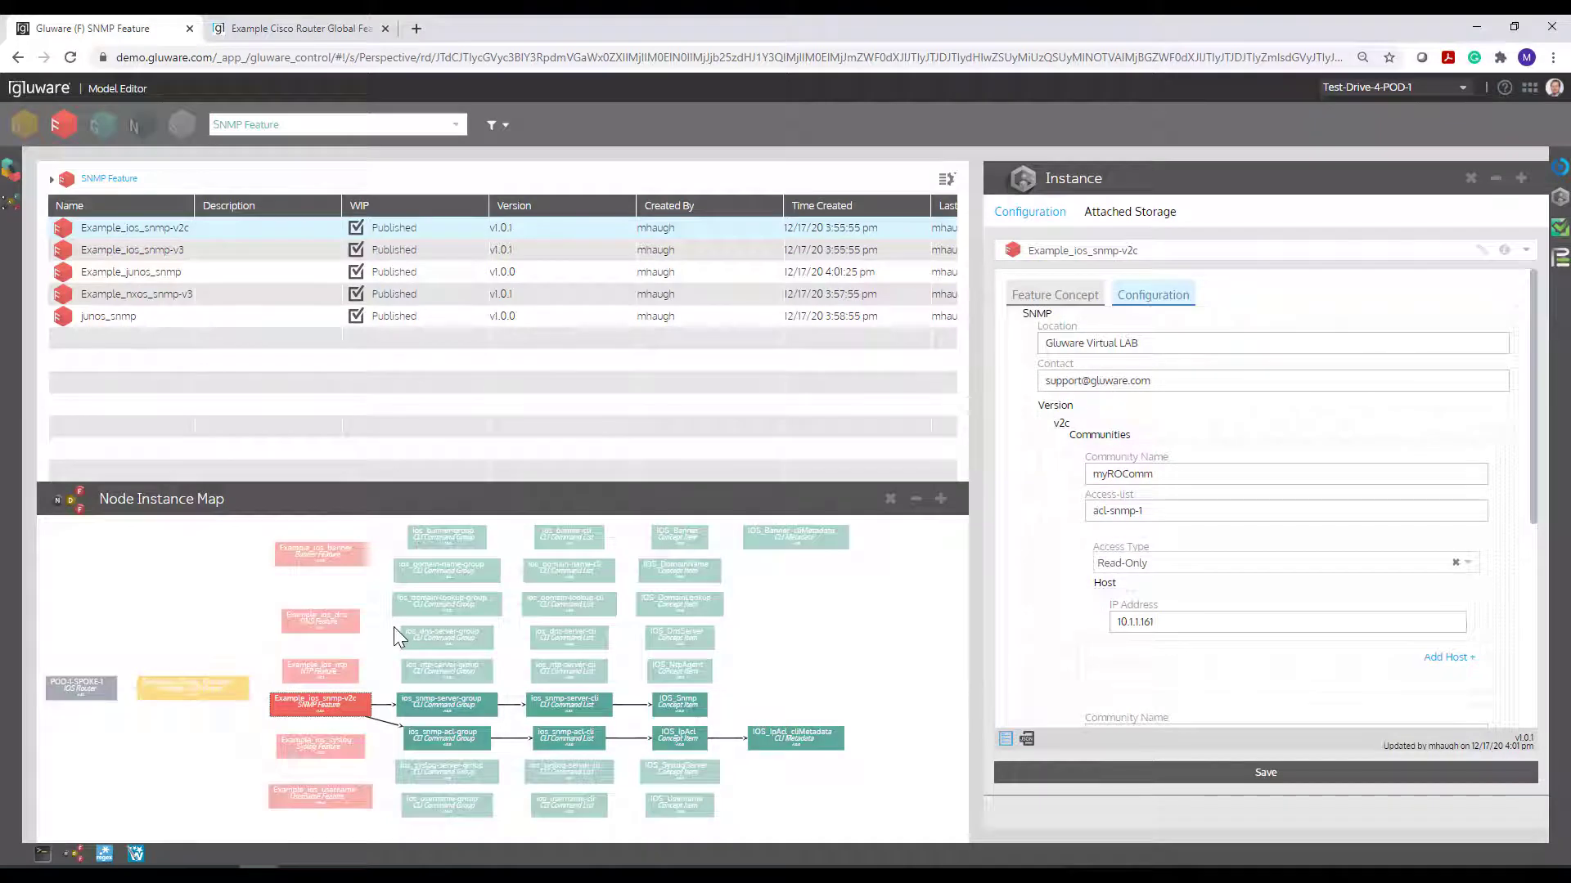
# - Select the POD-1-SPOKE-1 node and start a Preview Features action on it with the Connected preview type
pyautogui.click(199, 685)
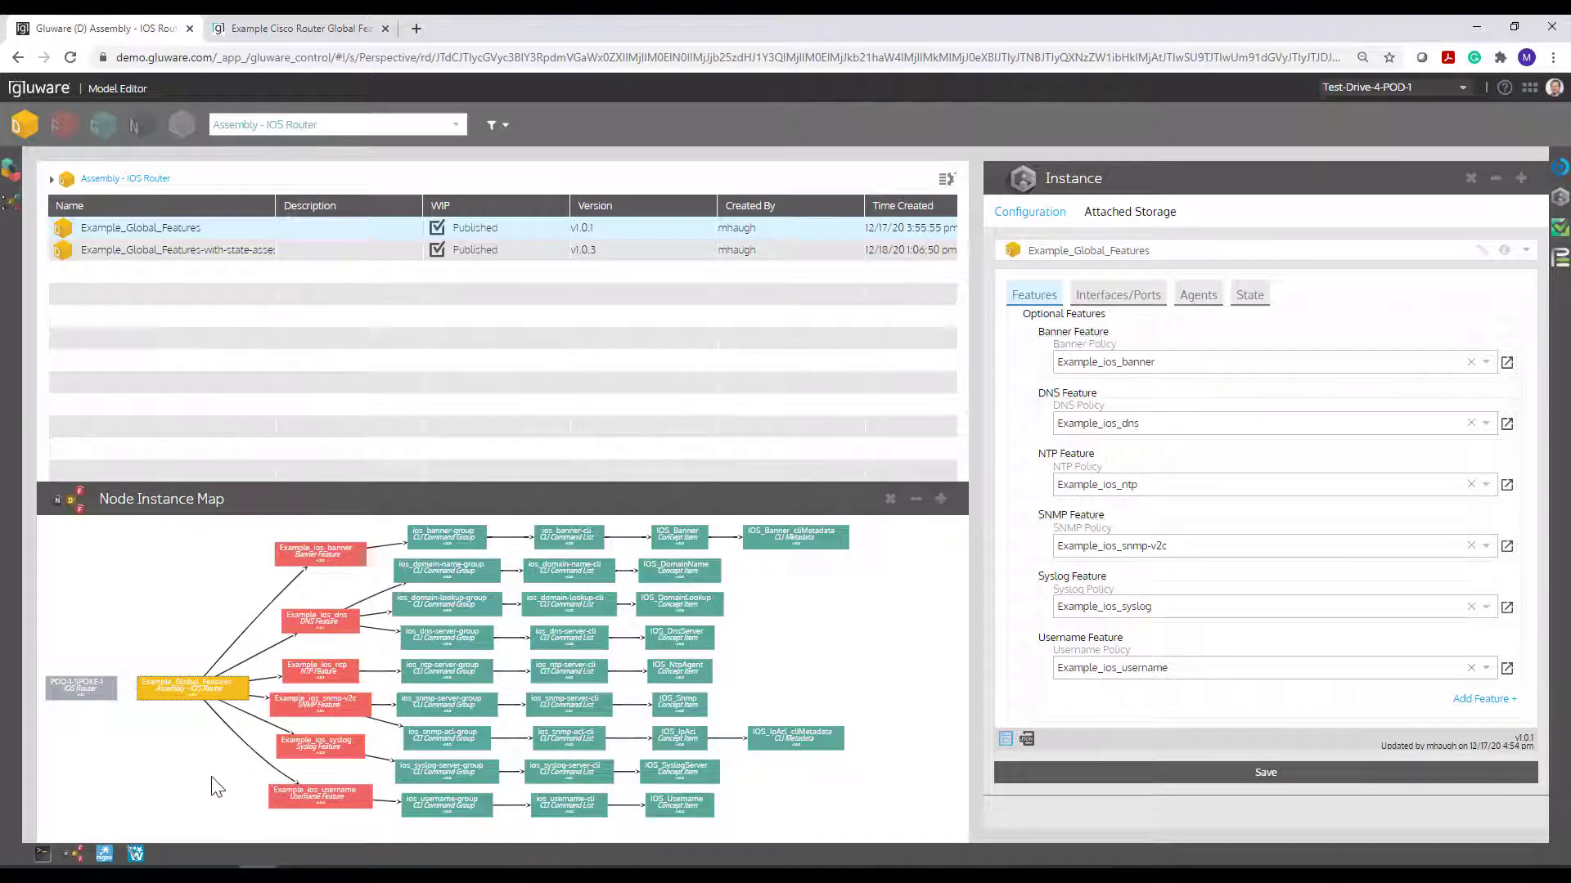
pyautogui.click(84, 684)
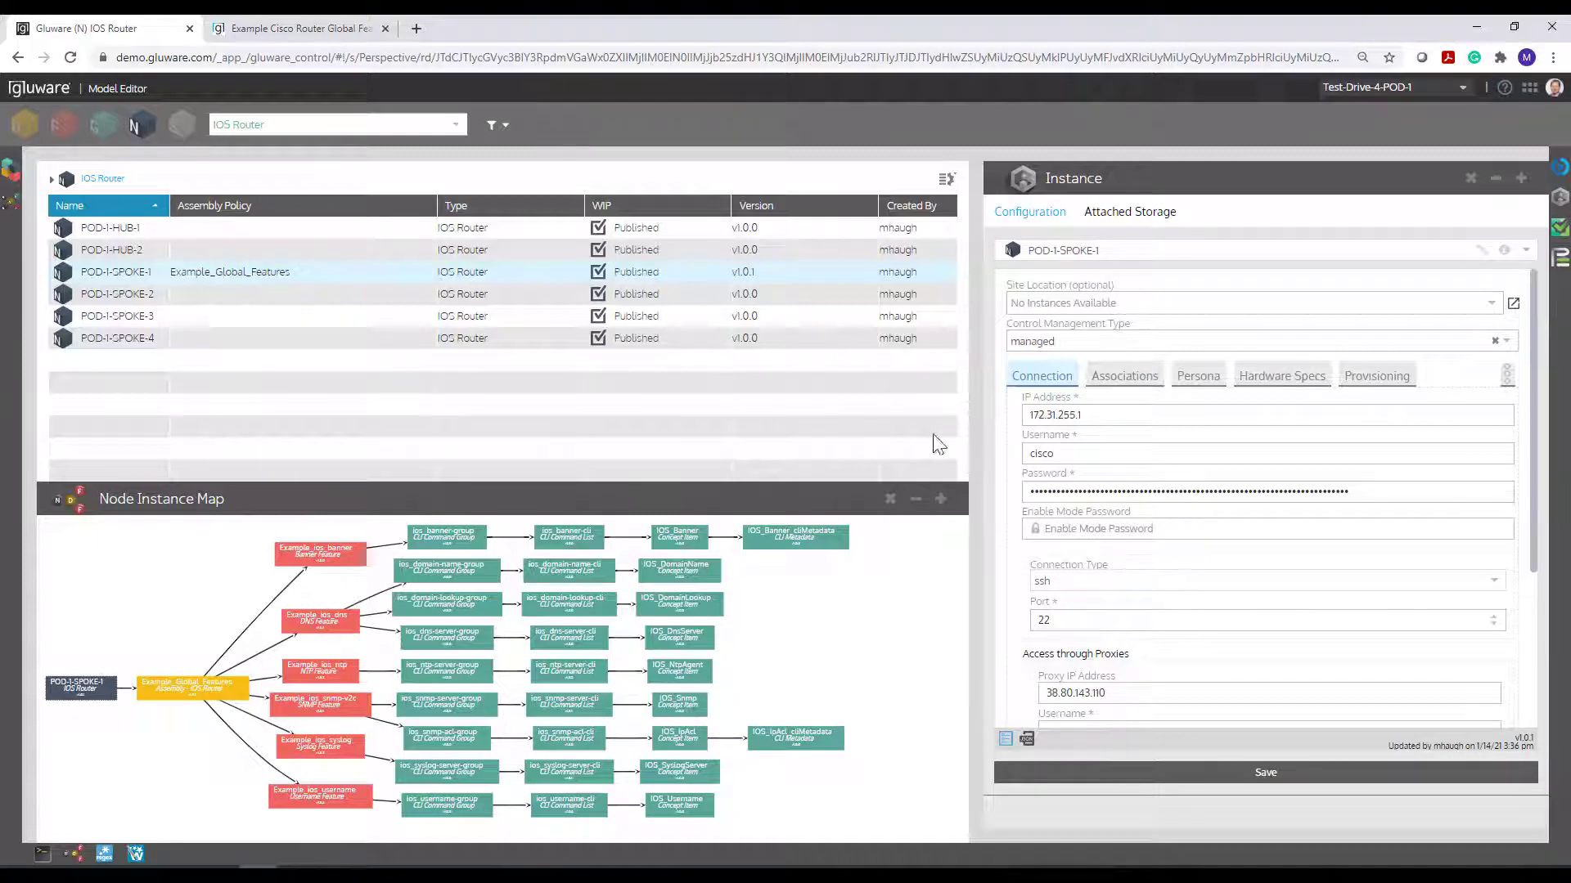
pyautogui.click(1560, 231)
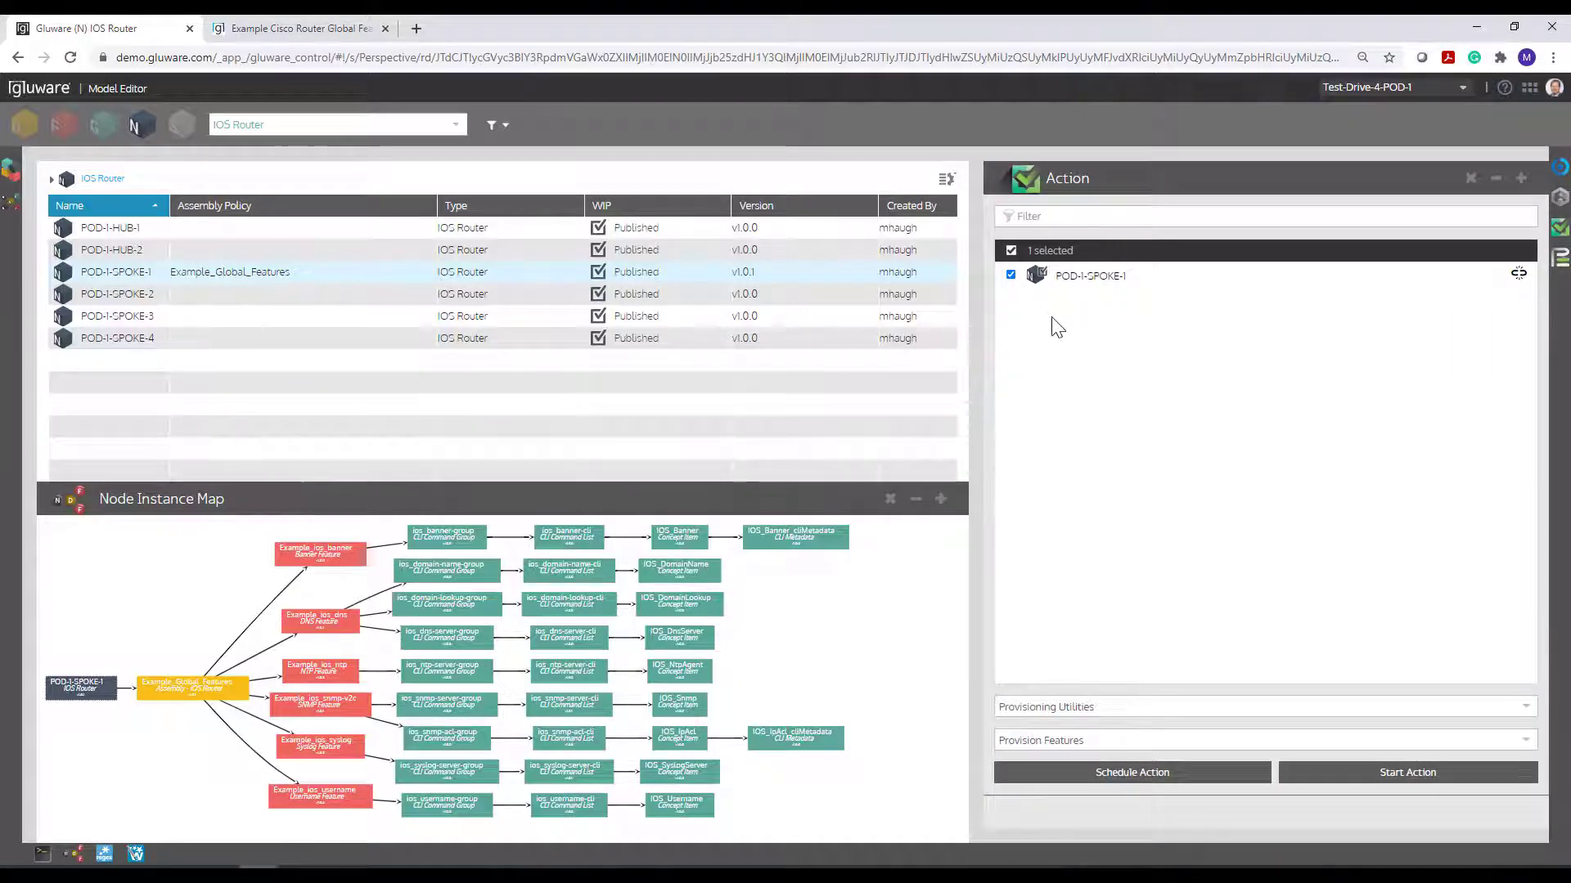
pyautogui.click(1044, 737)
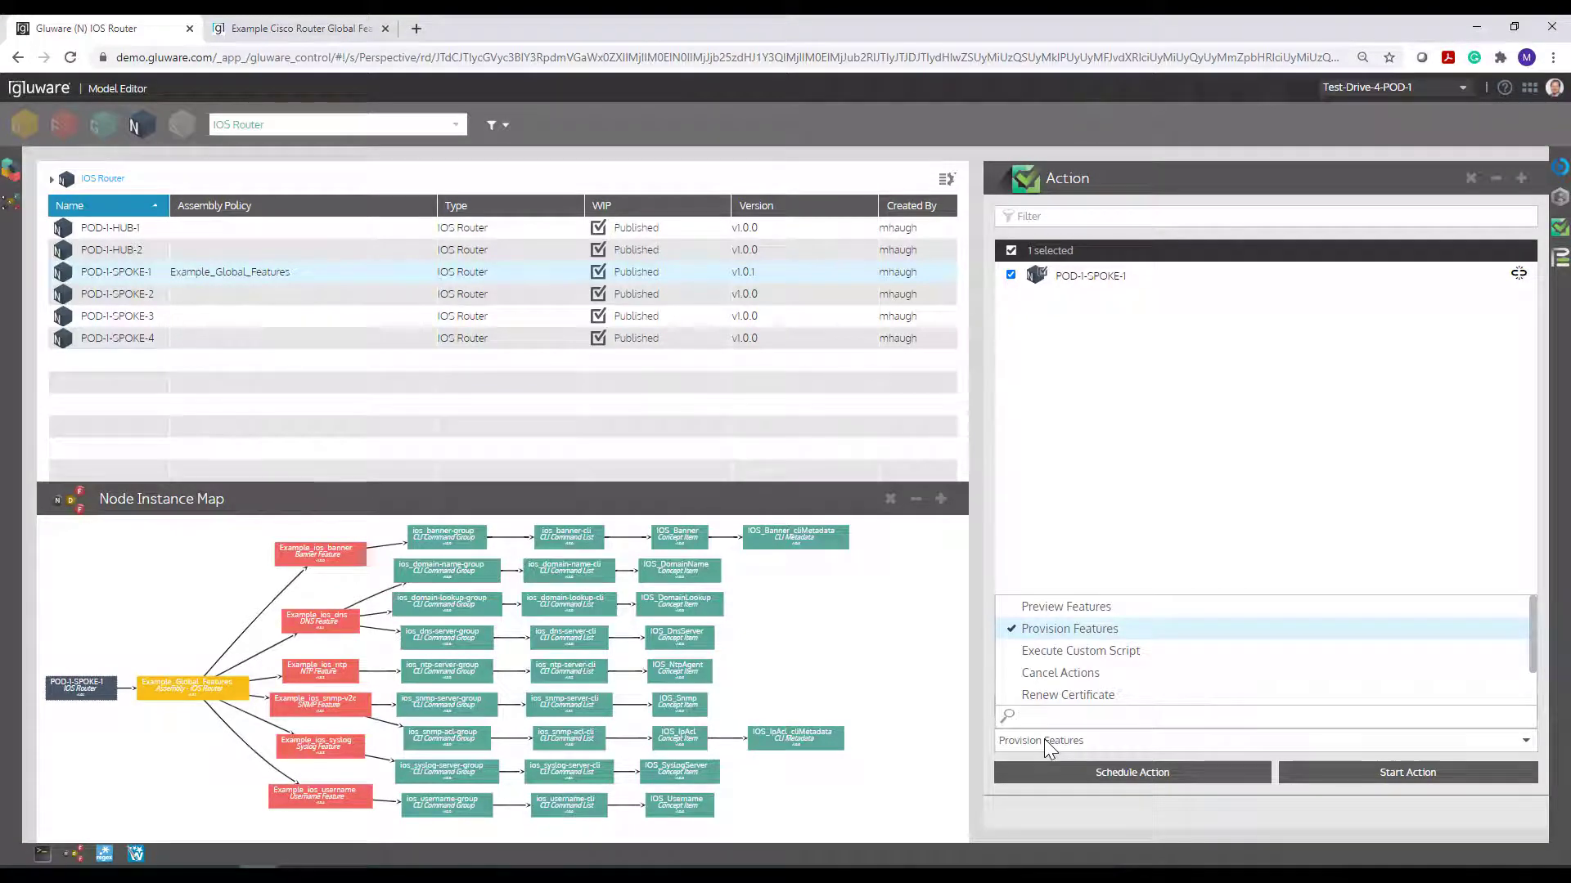
pyautogui.click(1044, 608)
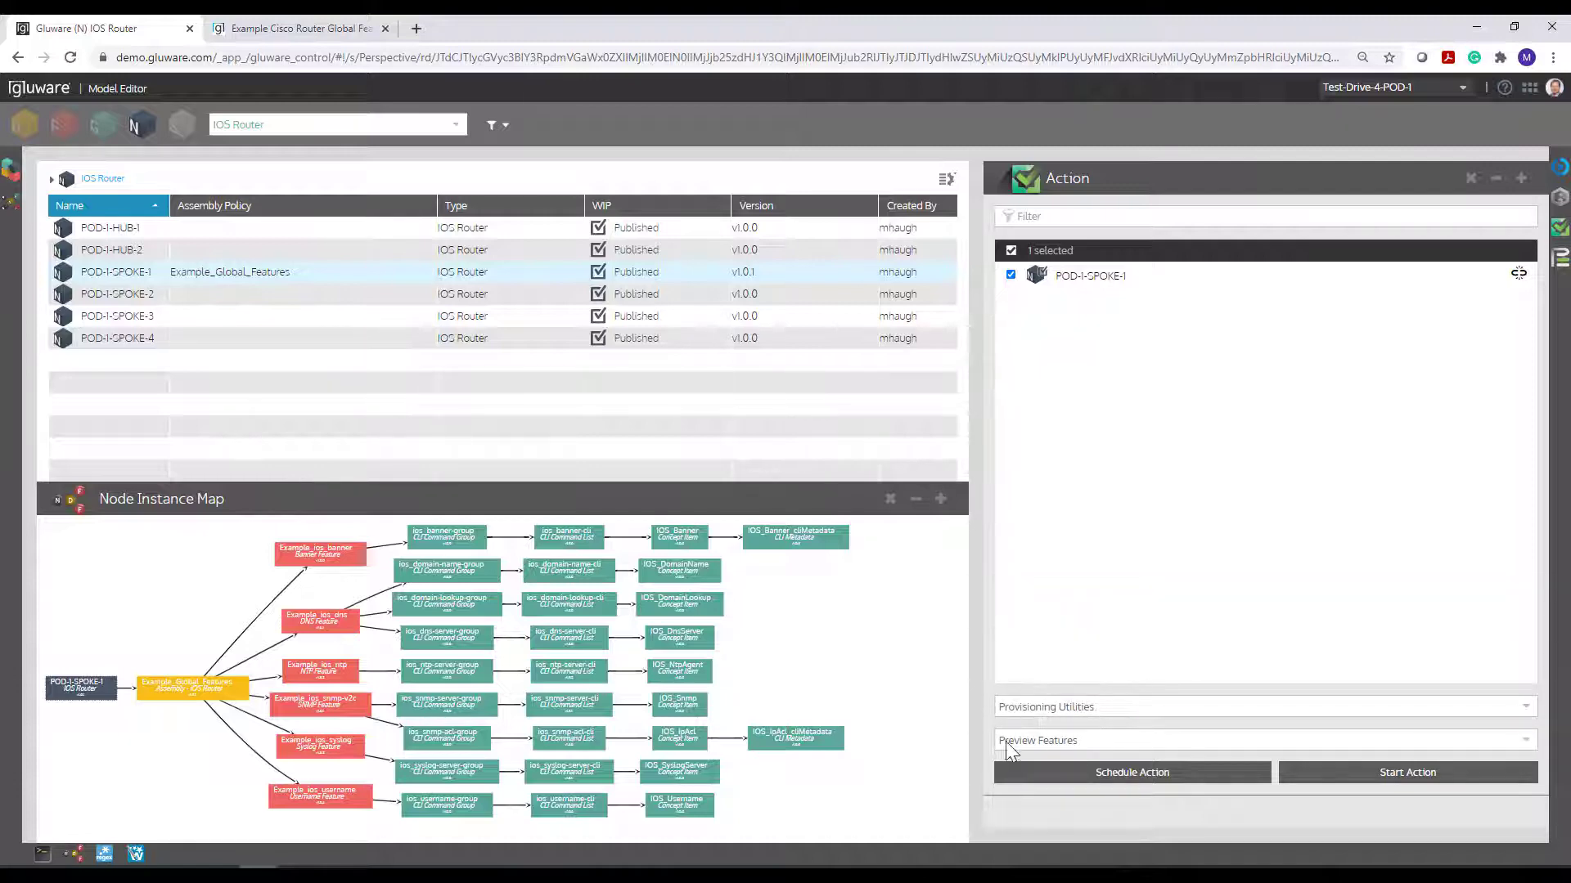
pyautogui.click(1338, 771)
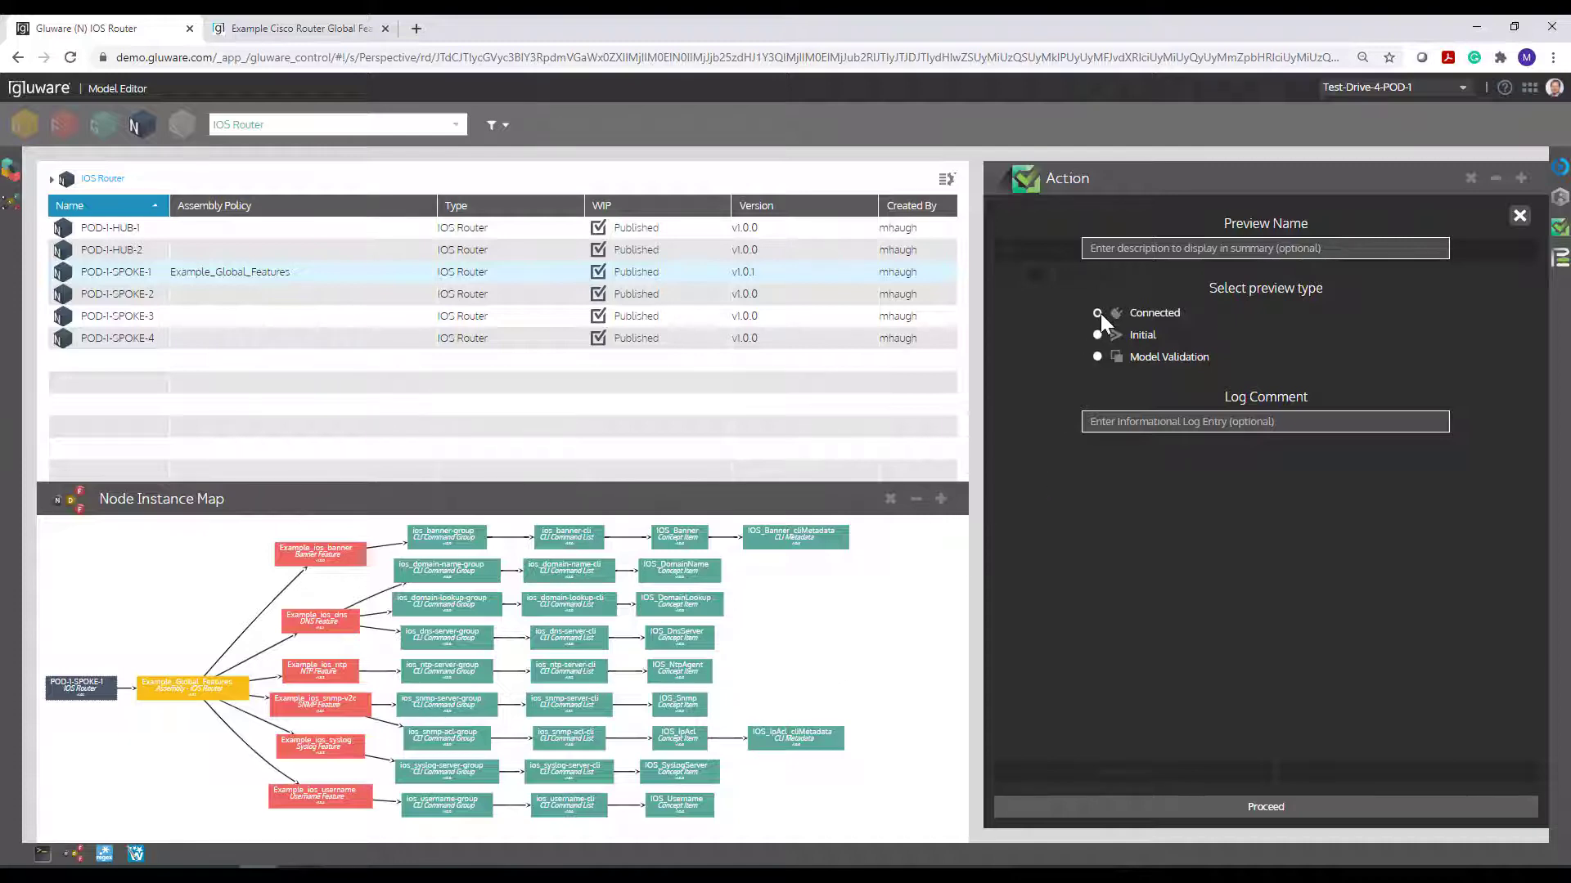
pyautogui.click(1179, 802)
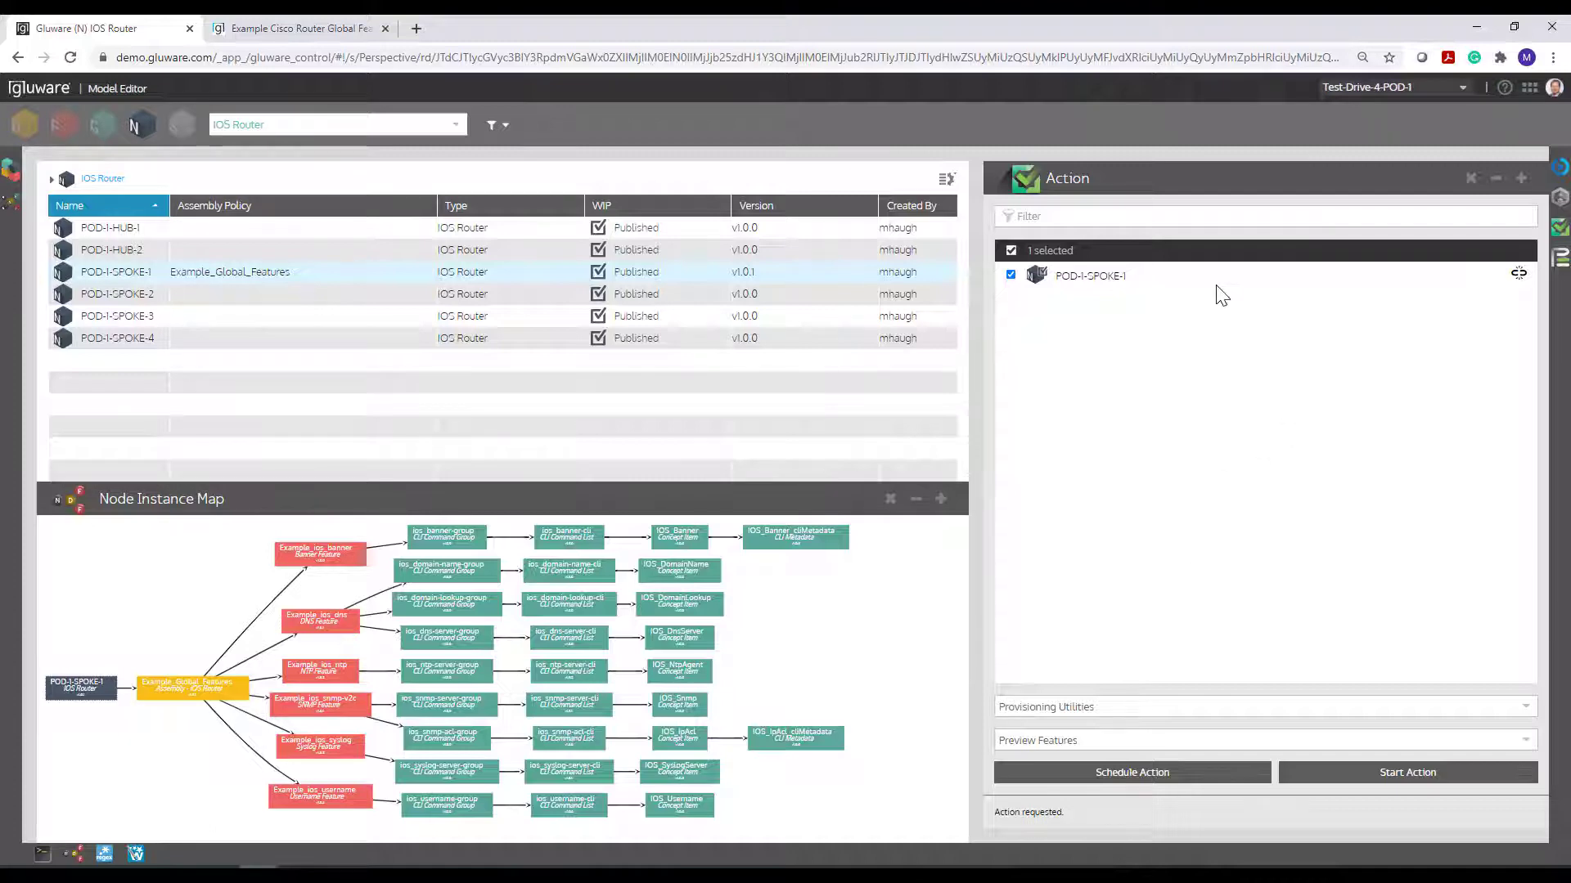
# - Open the event log of POD-1-SPOKE-1's feature preview and look over the log's search and line-numbering options
pyautogui.click(1560, 264)
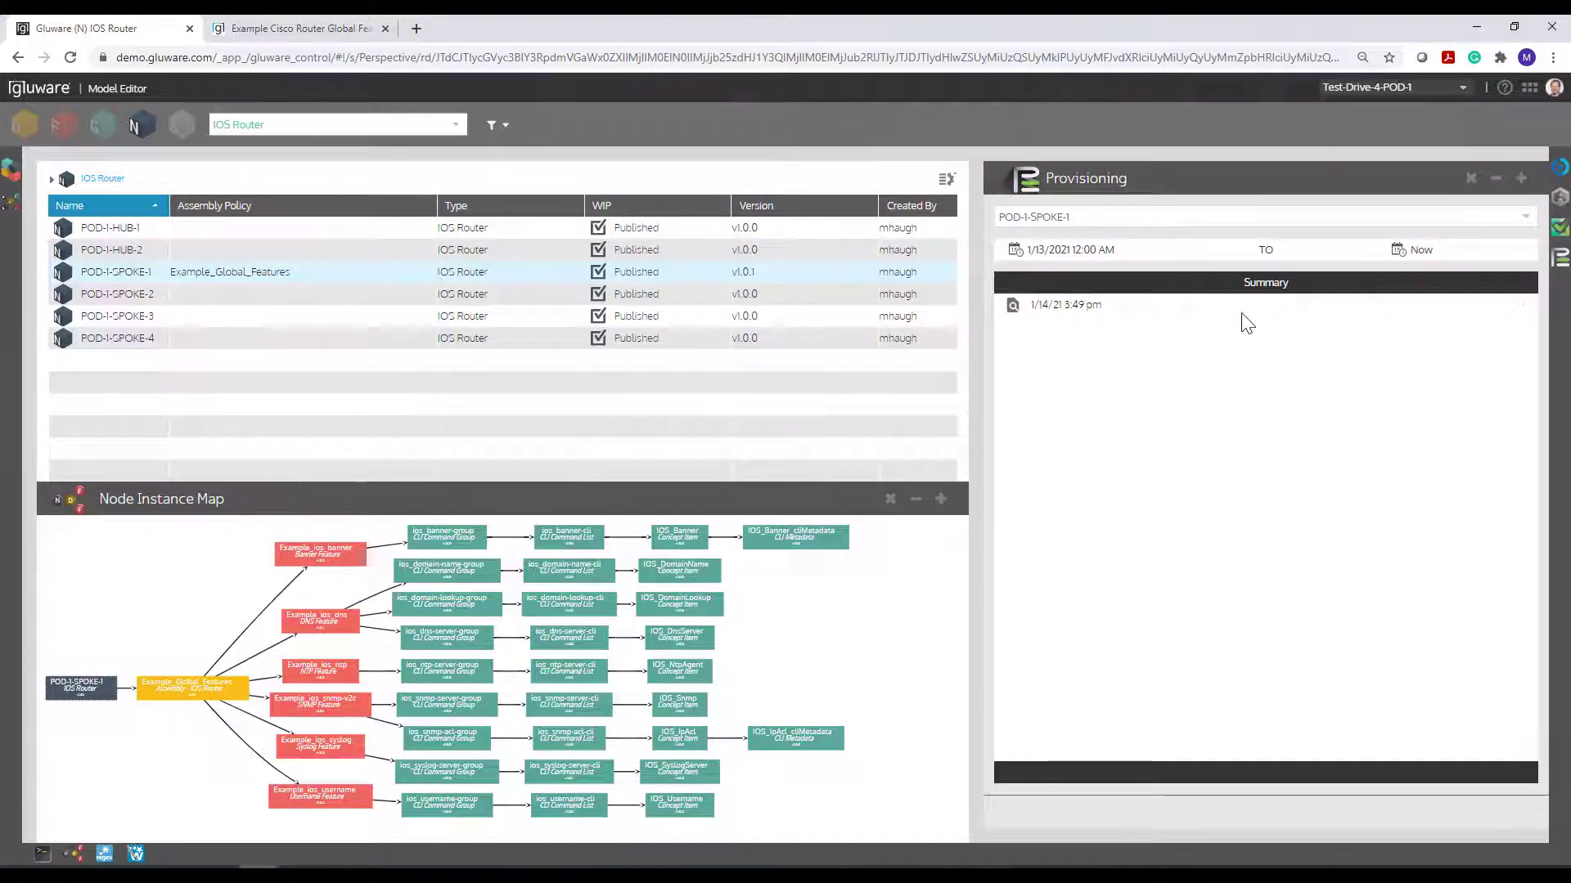
pyautogui.click(1105, 309)
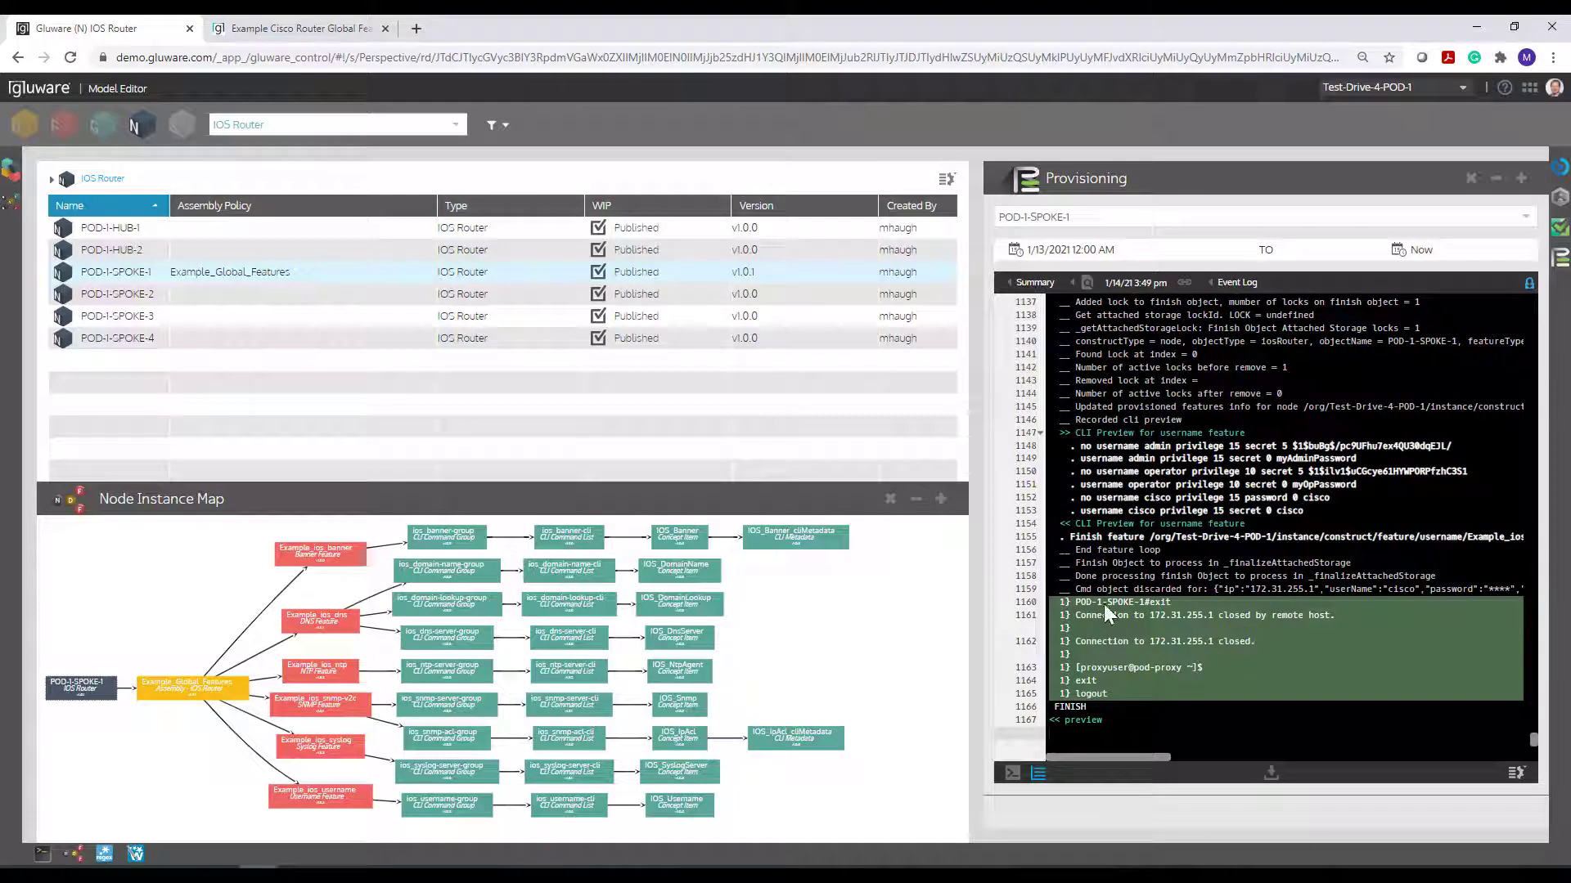
pyautogui.click(1517, 772)
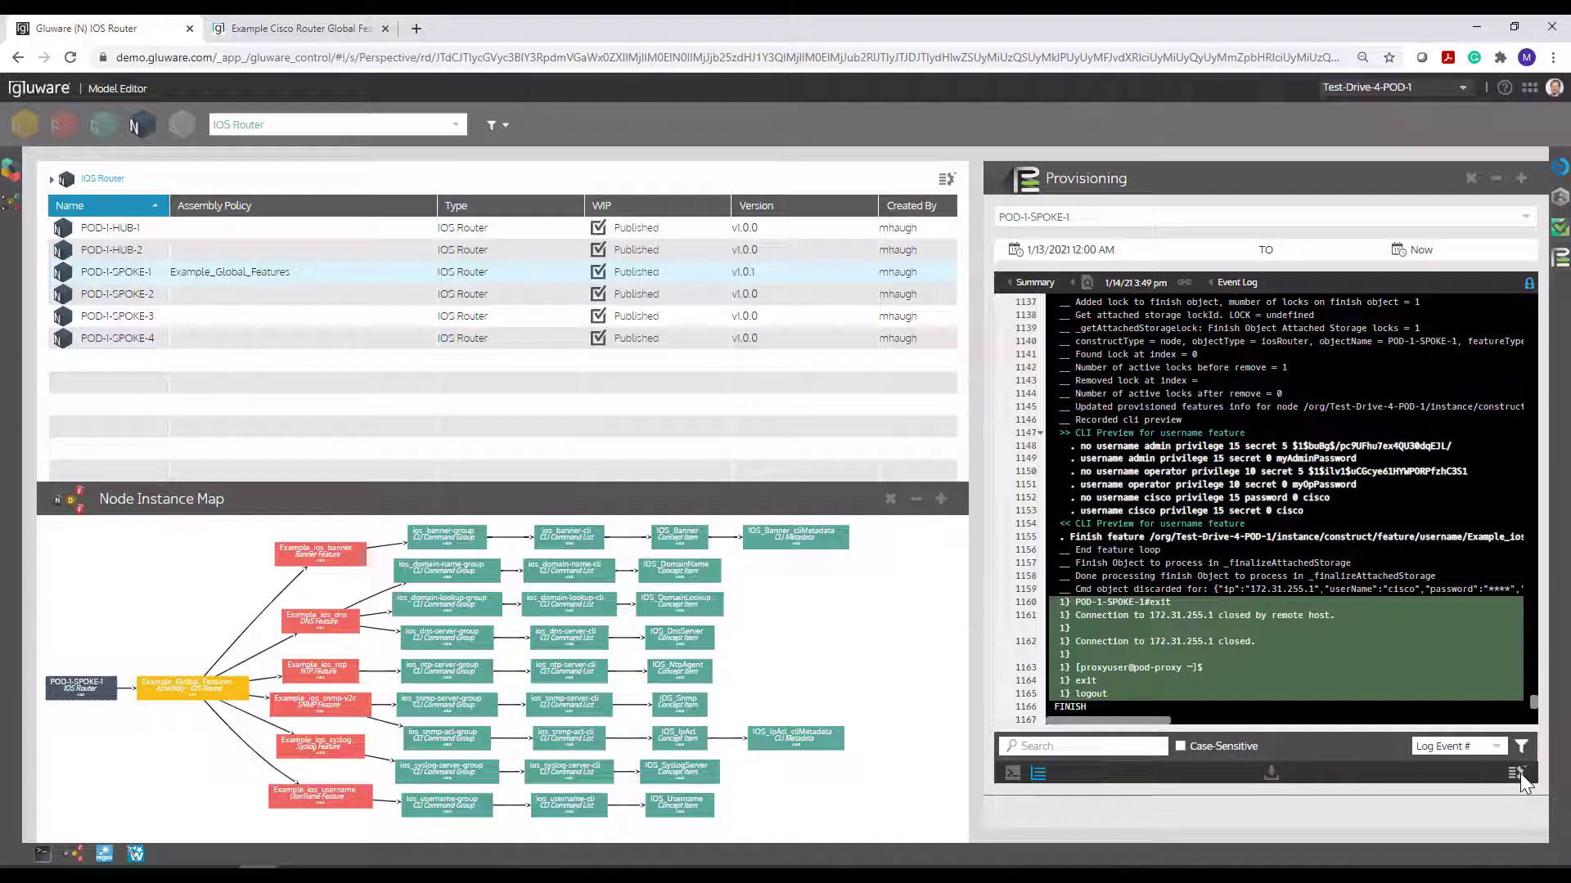
pyautogui.click(1499, 744)
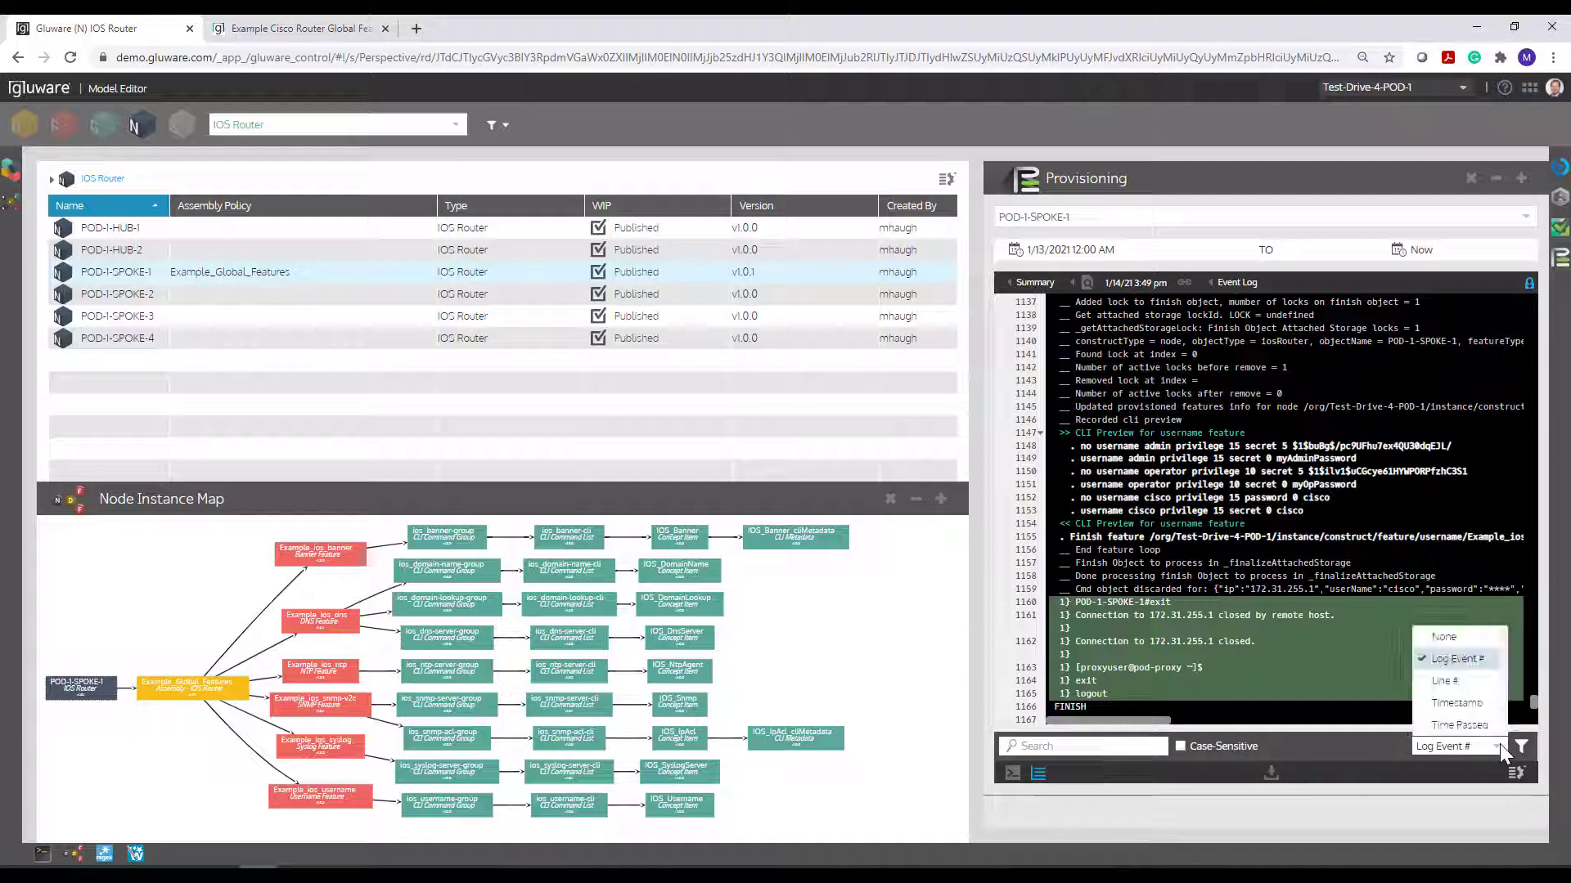
pyautogui.click(1470, 553)
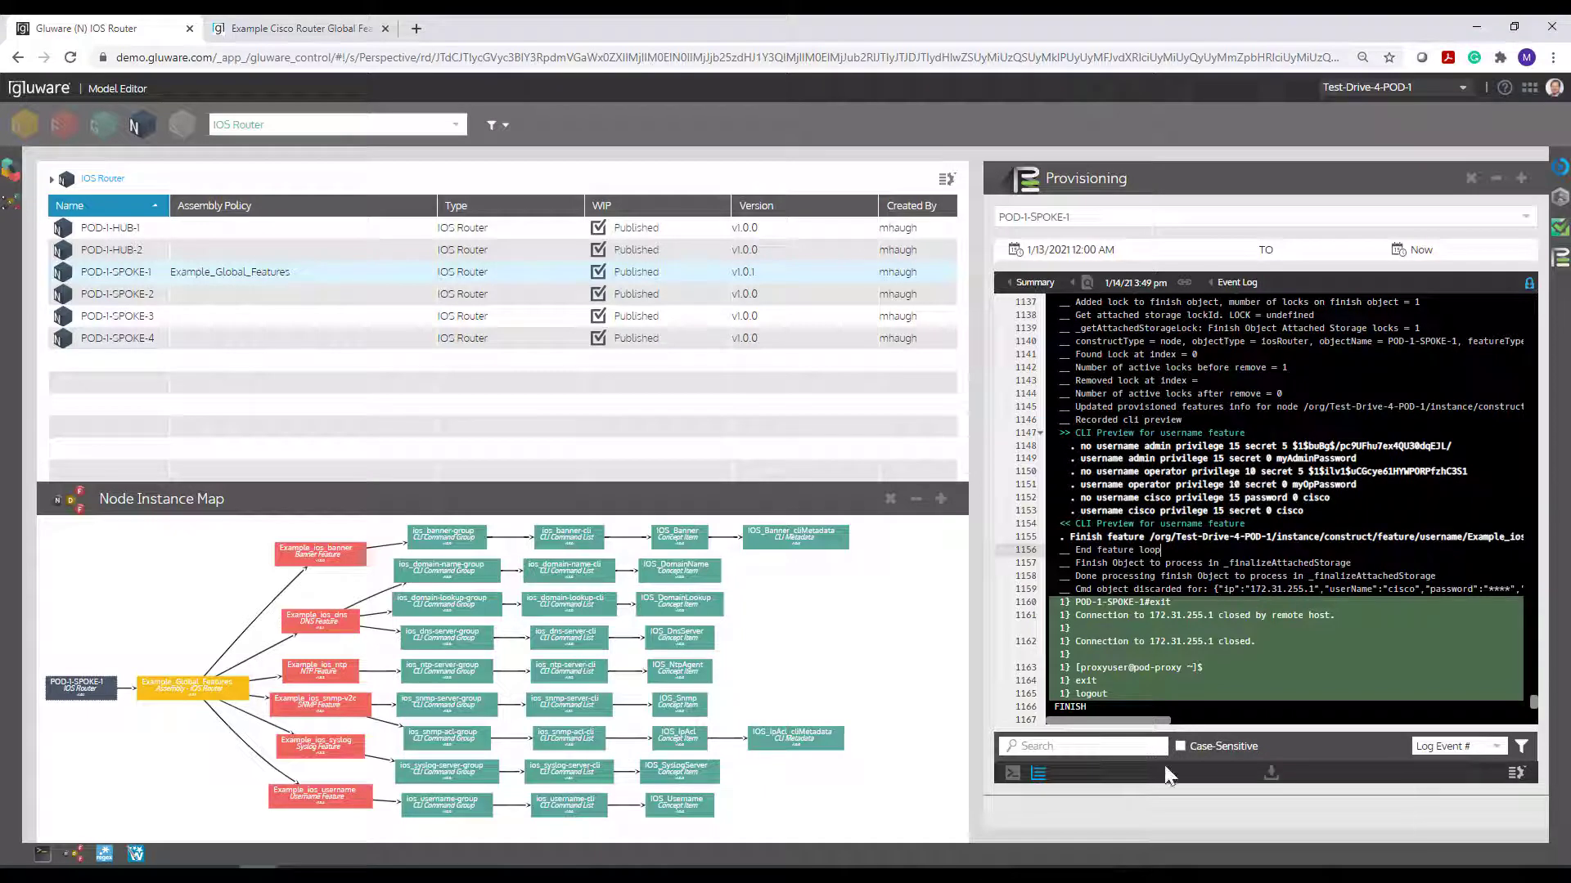
# - Switch the preview log to the CLI view and read through the raw device session output
pyautogui.click(1010, 774)
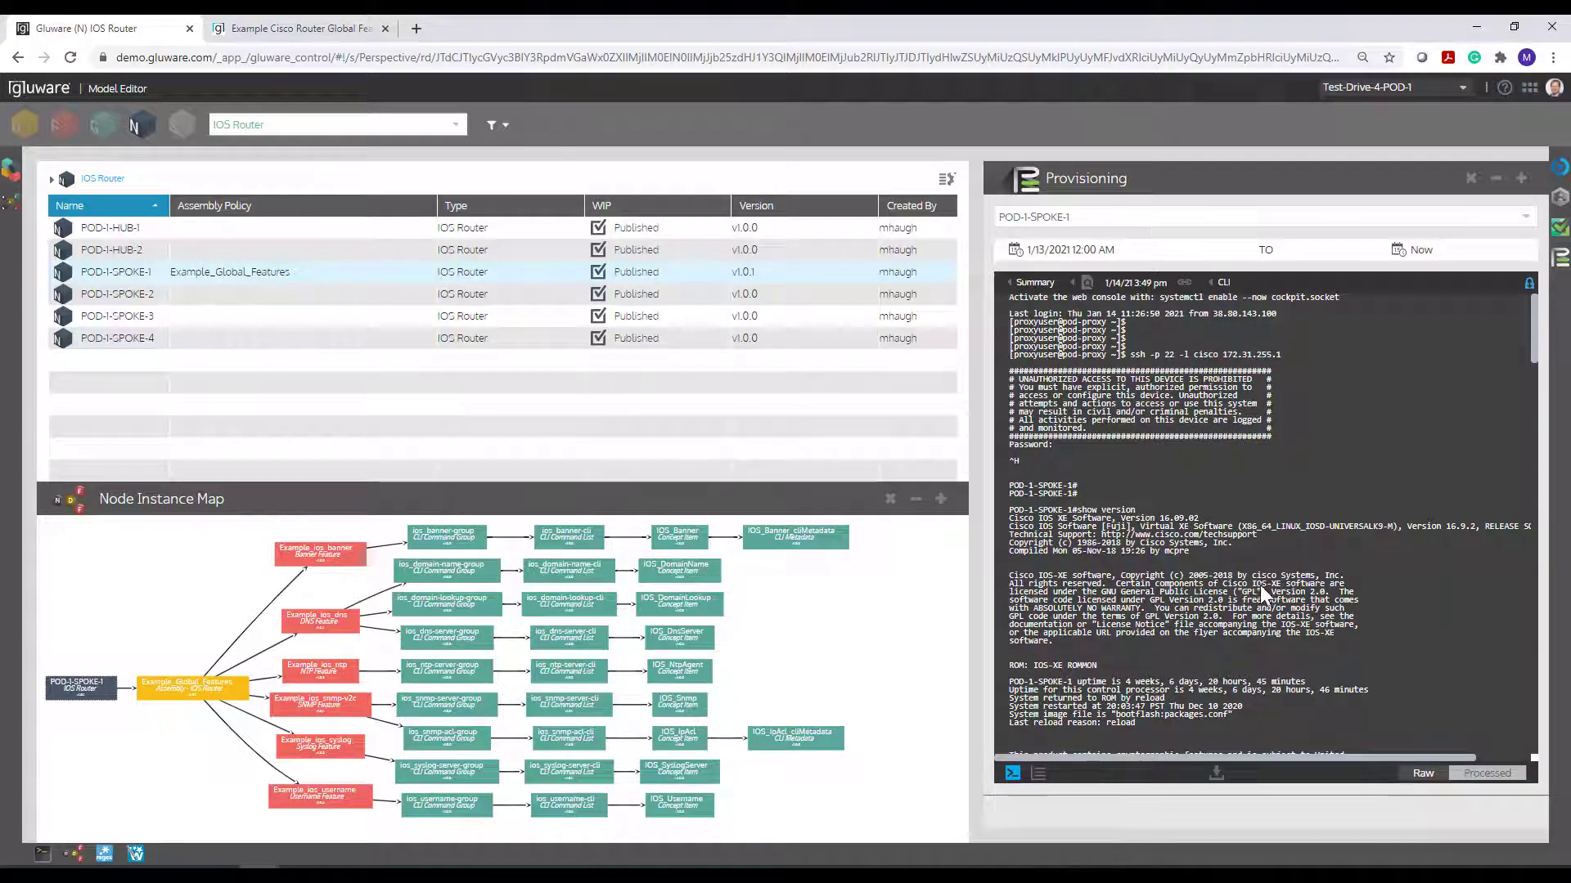
pyautogui.scroll(-5, 1274, 545)
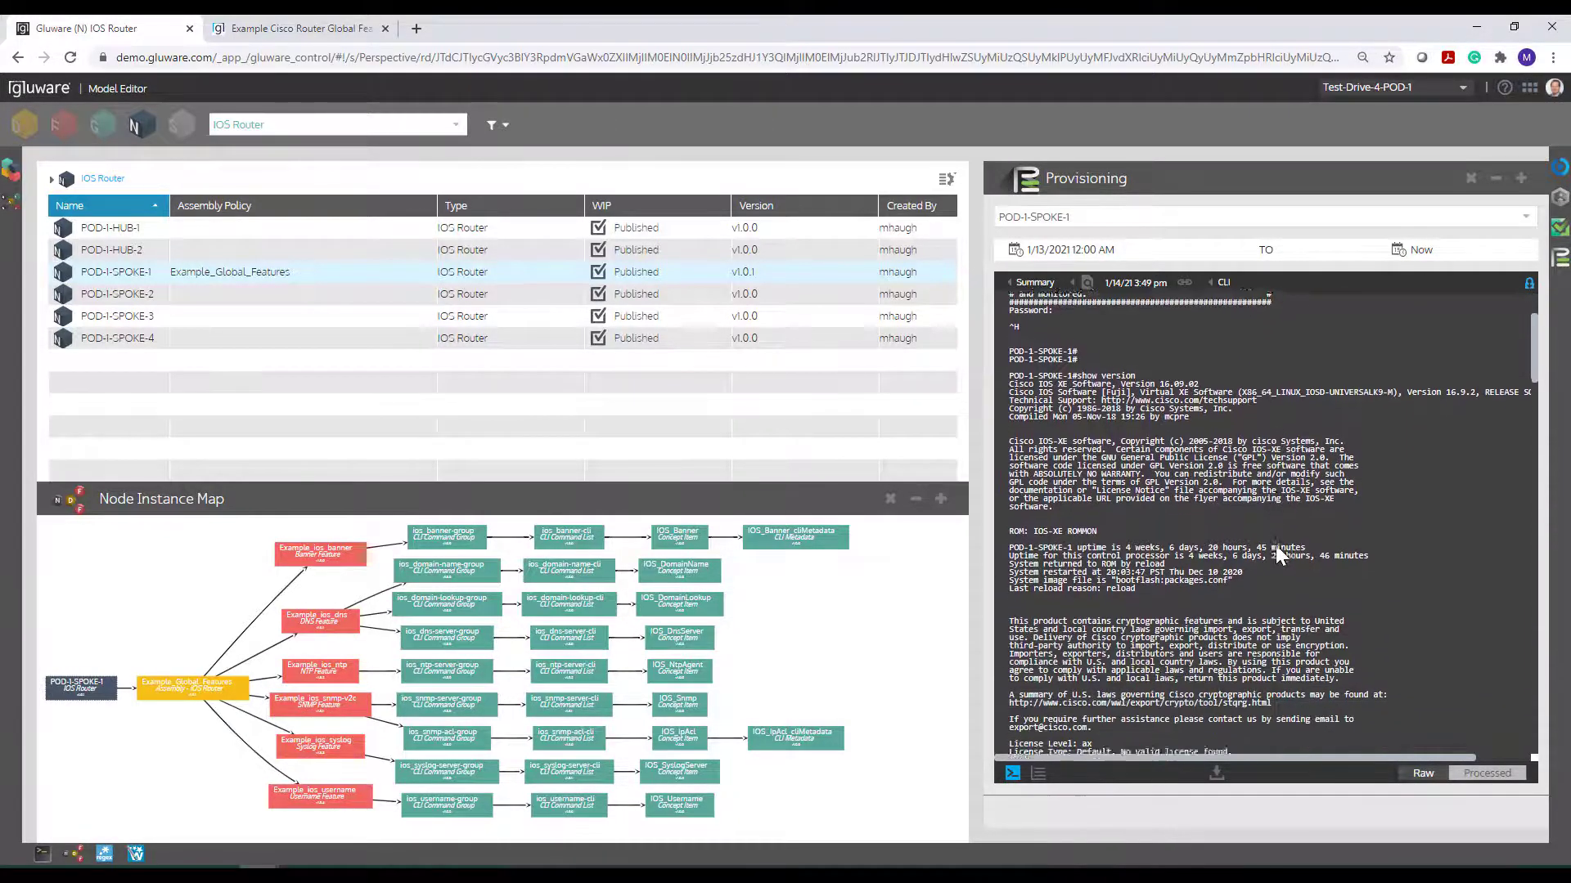
pyautogui.scroll(-10, 1276, 548)
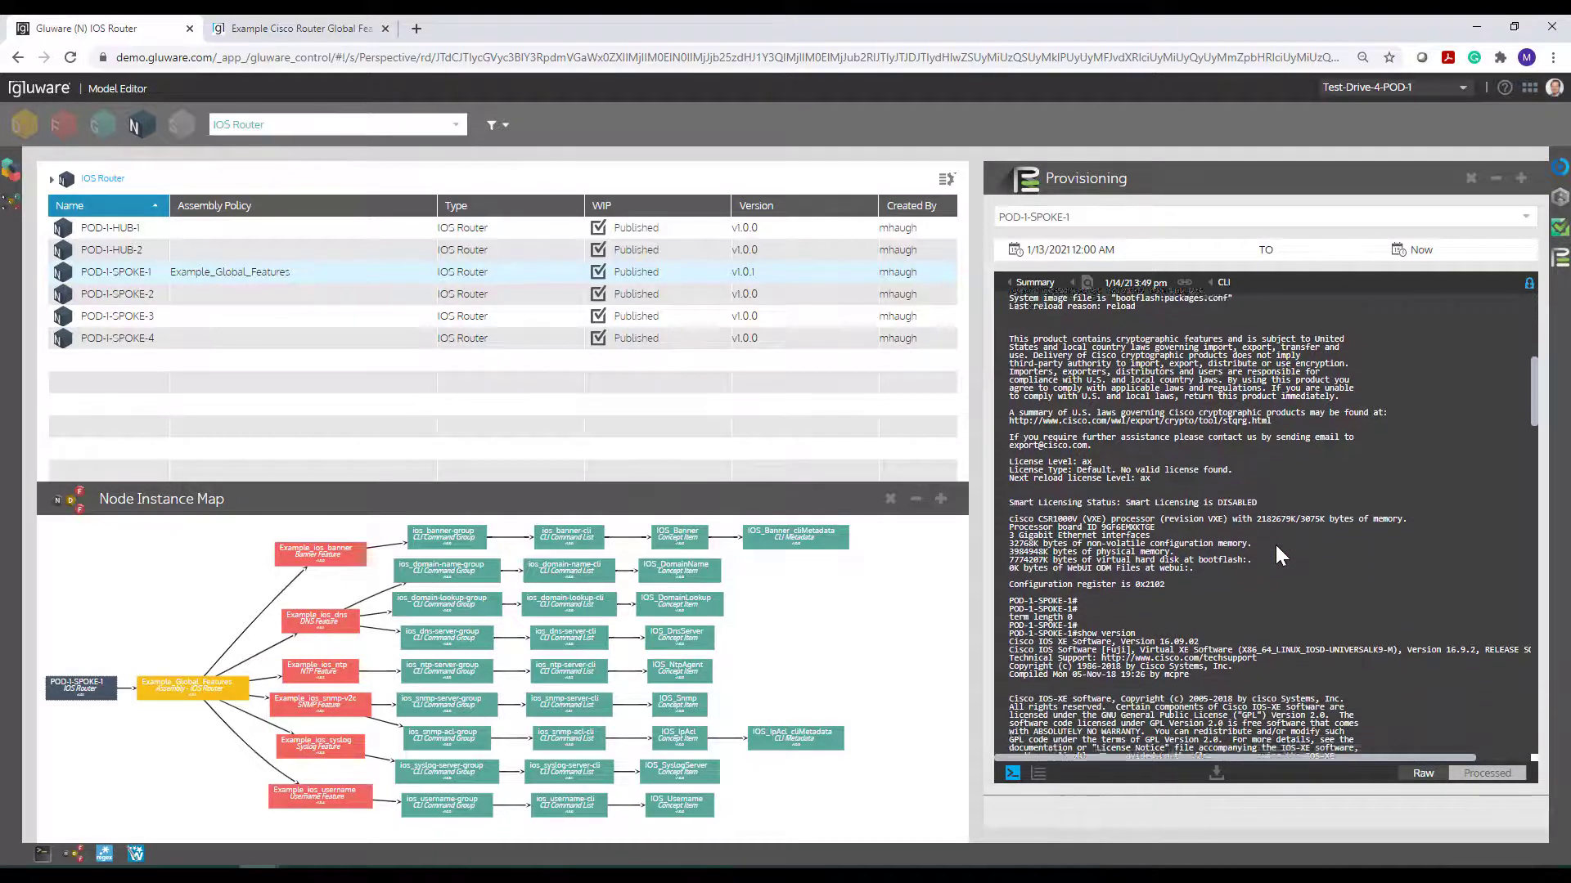
pyautogui.scroll(-10, 1276, 546)
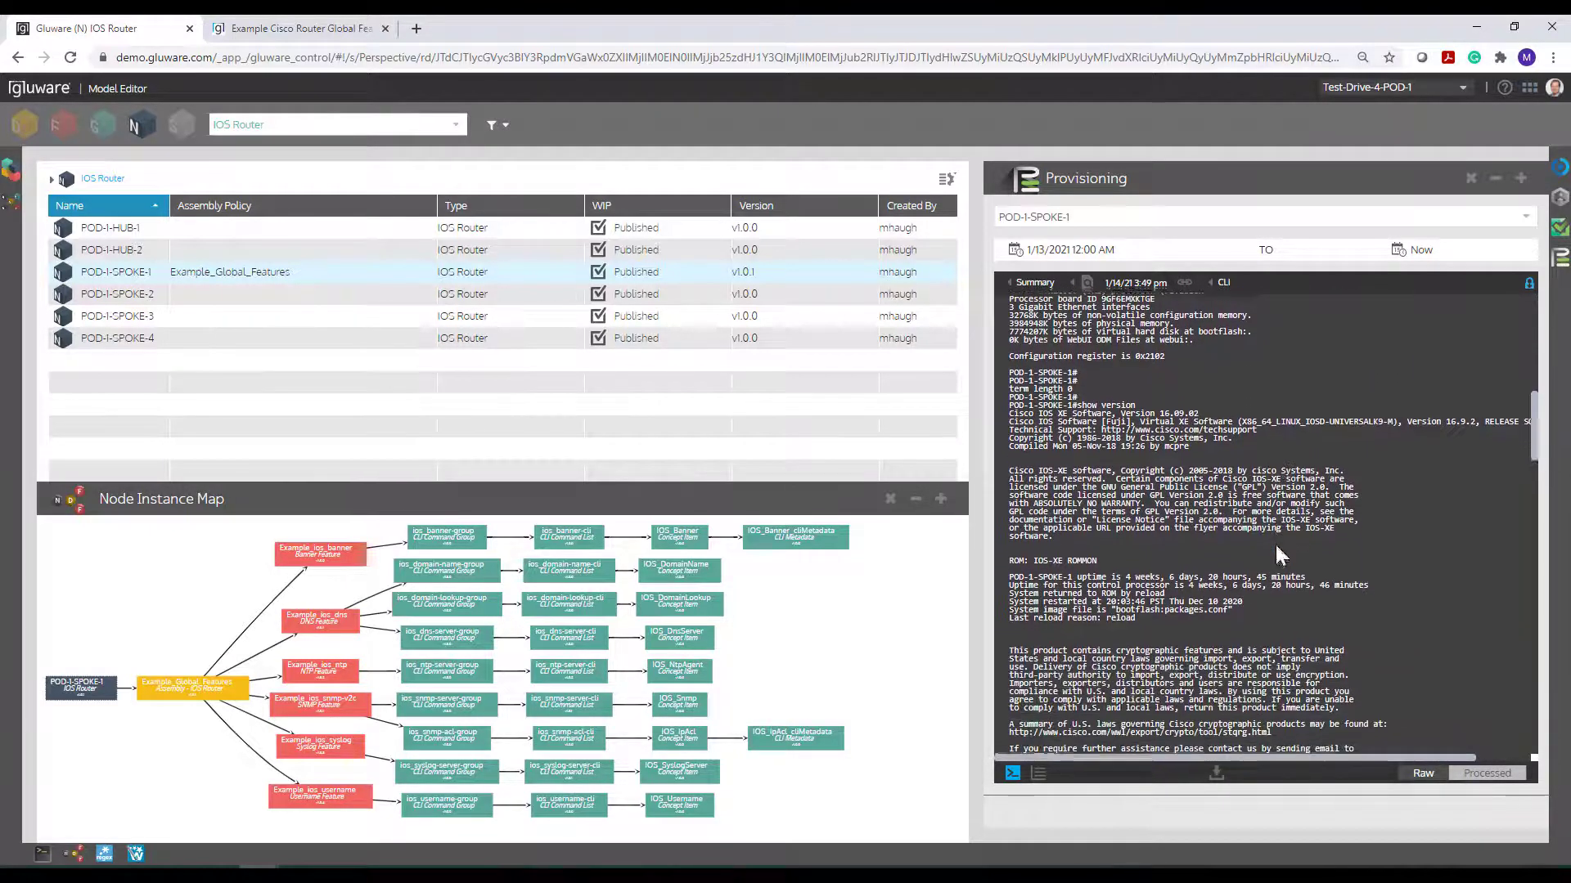
pyautogui.scroll(-3, 1274, 542)
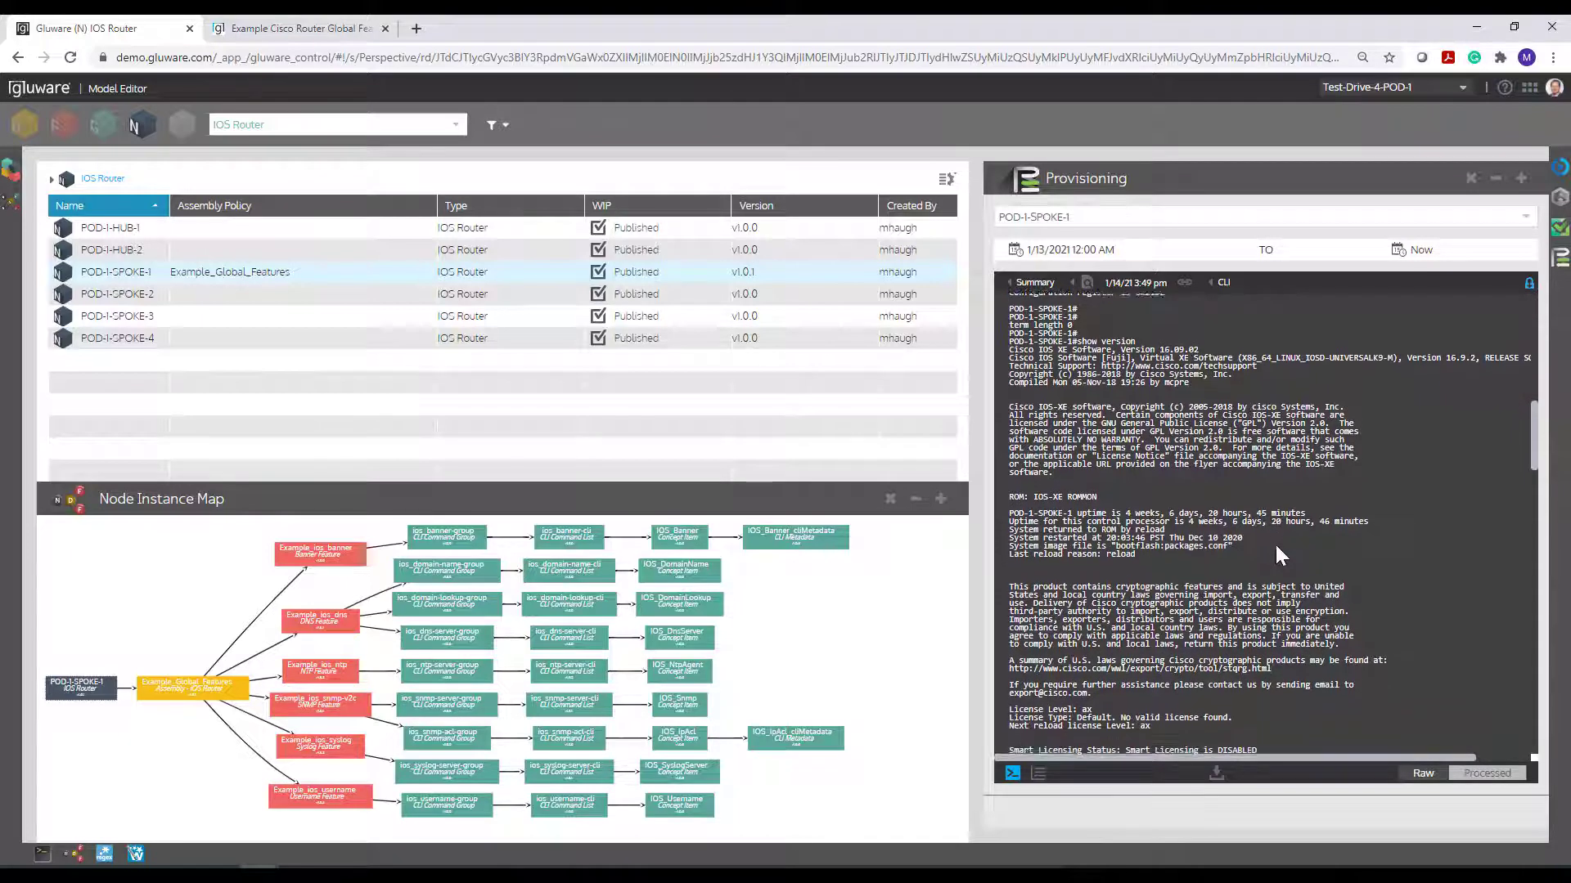
pyautogui.scroll(-1, 1274, 542)
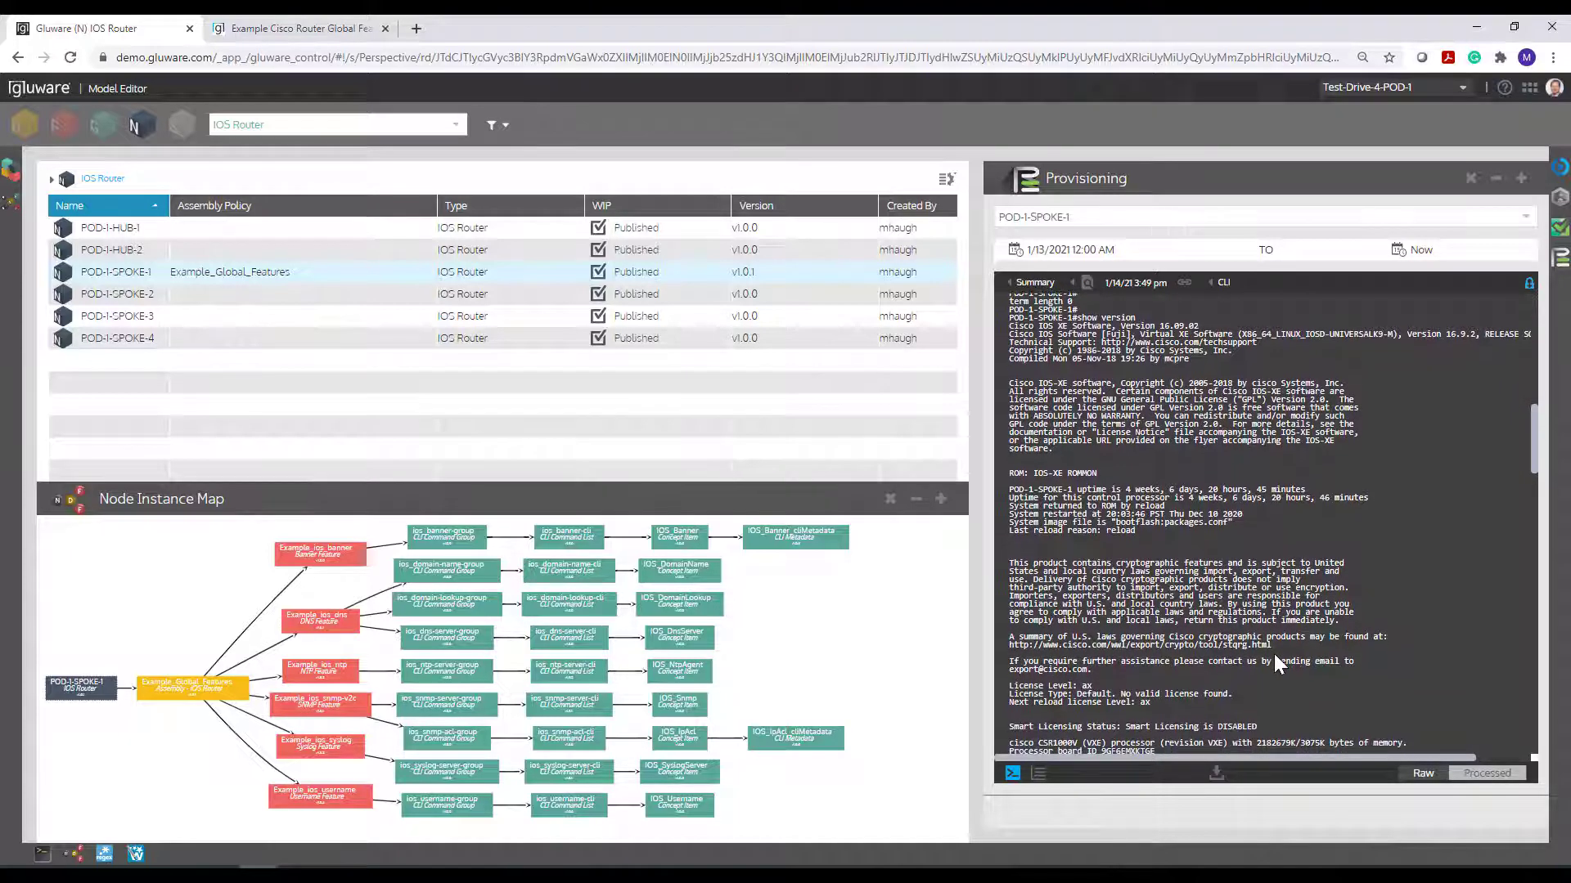
pyautogui.scroll(-1, 1274, 654)
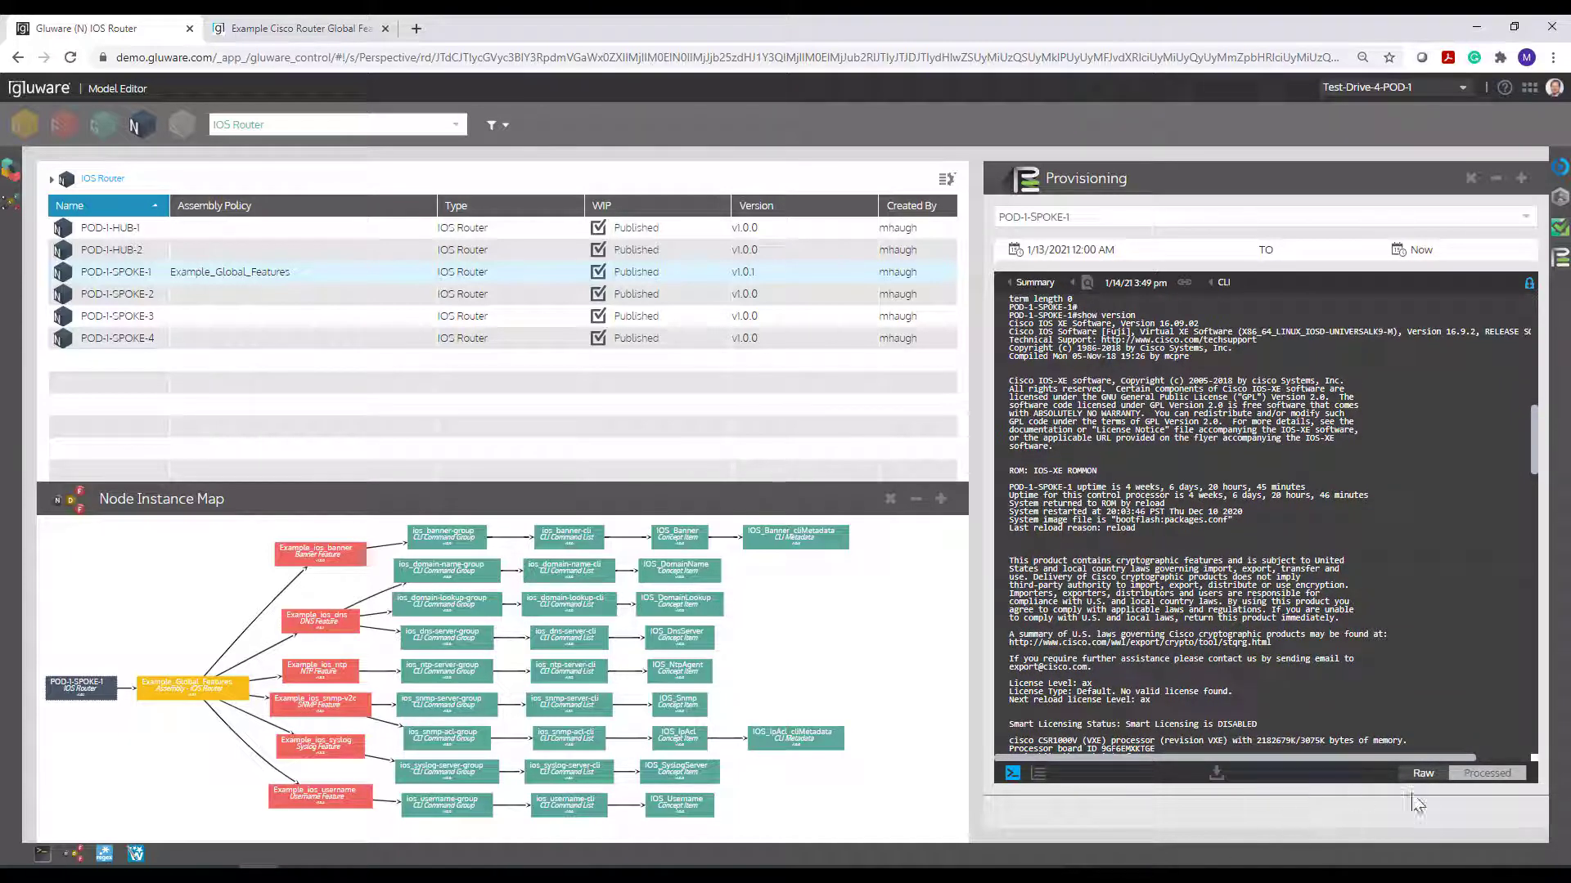
# - Show the processed CLI output of the preview and highlight the commands under Example_ios_dns and Example_ios_ntp
pyautogui.click(1491, 774)
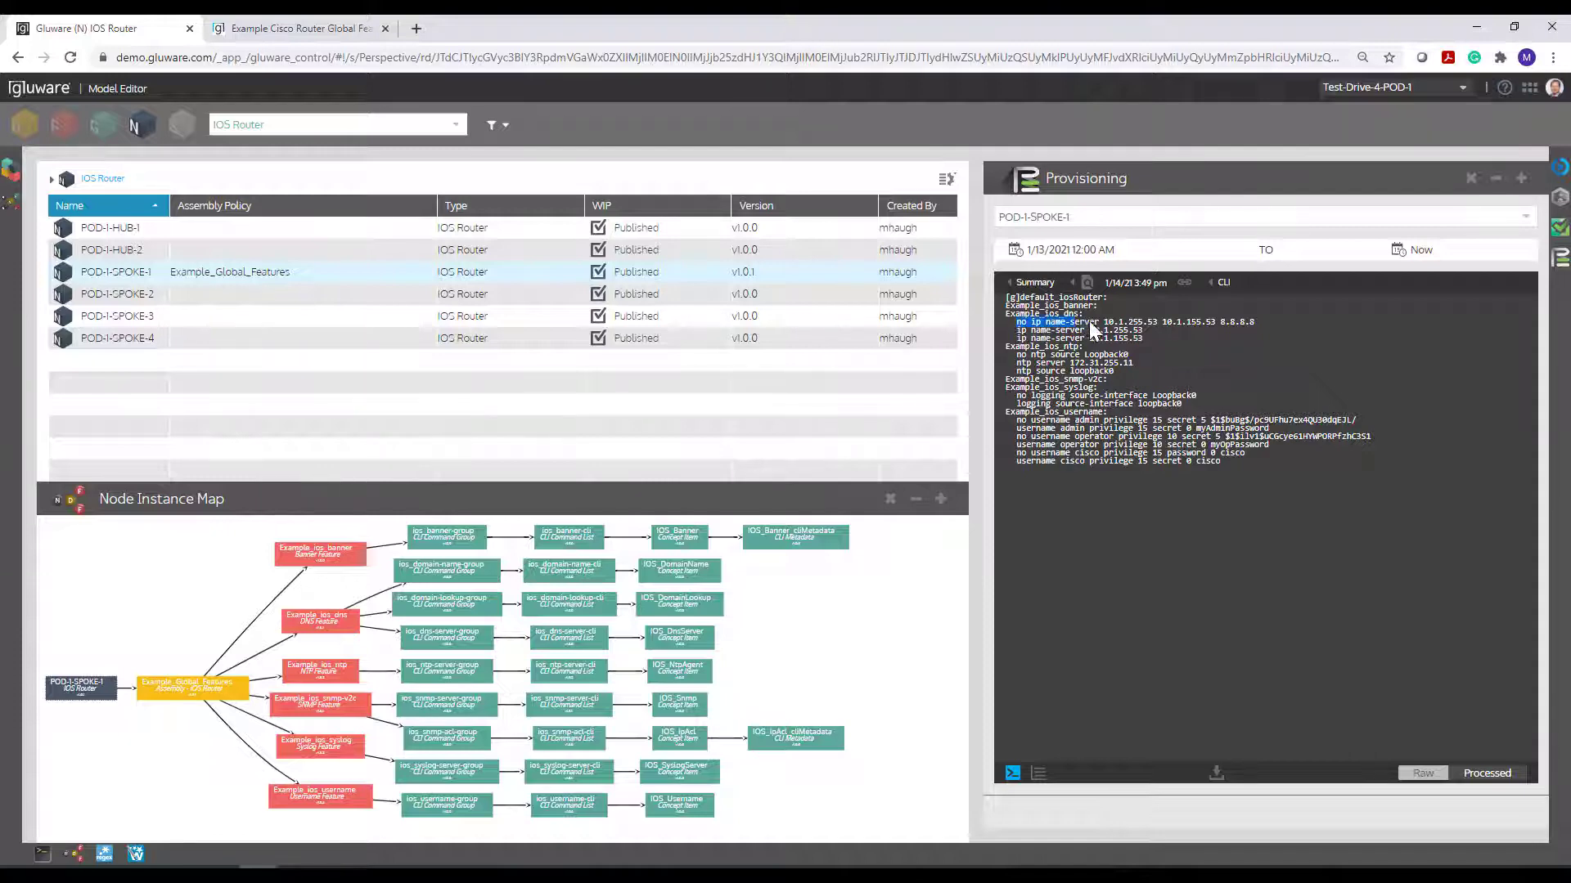
pyautogui.moveTo(1088, 321); pyautogui.dragTo(1264, 326)
pyautogui.click(1227, 330)
pyautogui.moveTo(1220, 322); pyautogui.dragTo(1246, 320)
pyautogui.click(1029, 323)
pyautogui.moveTo(1018, 323); pyautogui.dragTo(1149, 339)
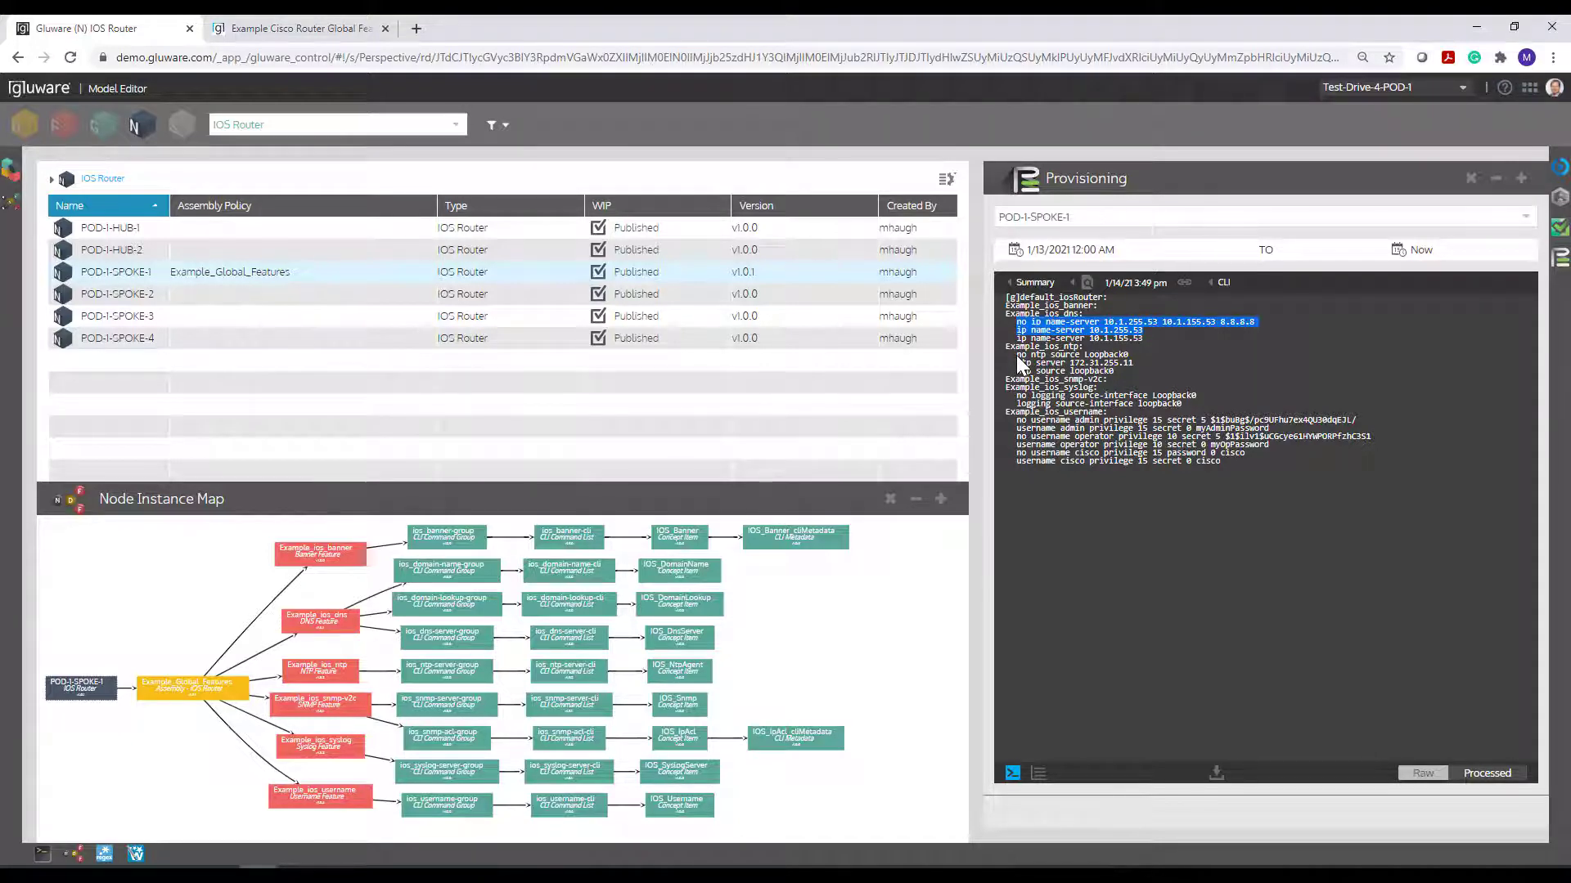
pyautogui.moveTo(1016, 355); pyautogui.dragTo(1147, 374)
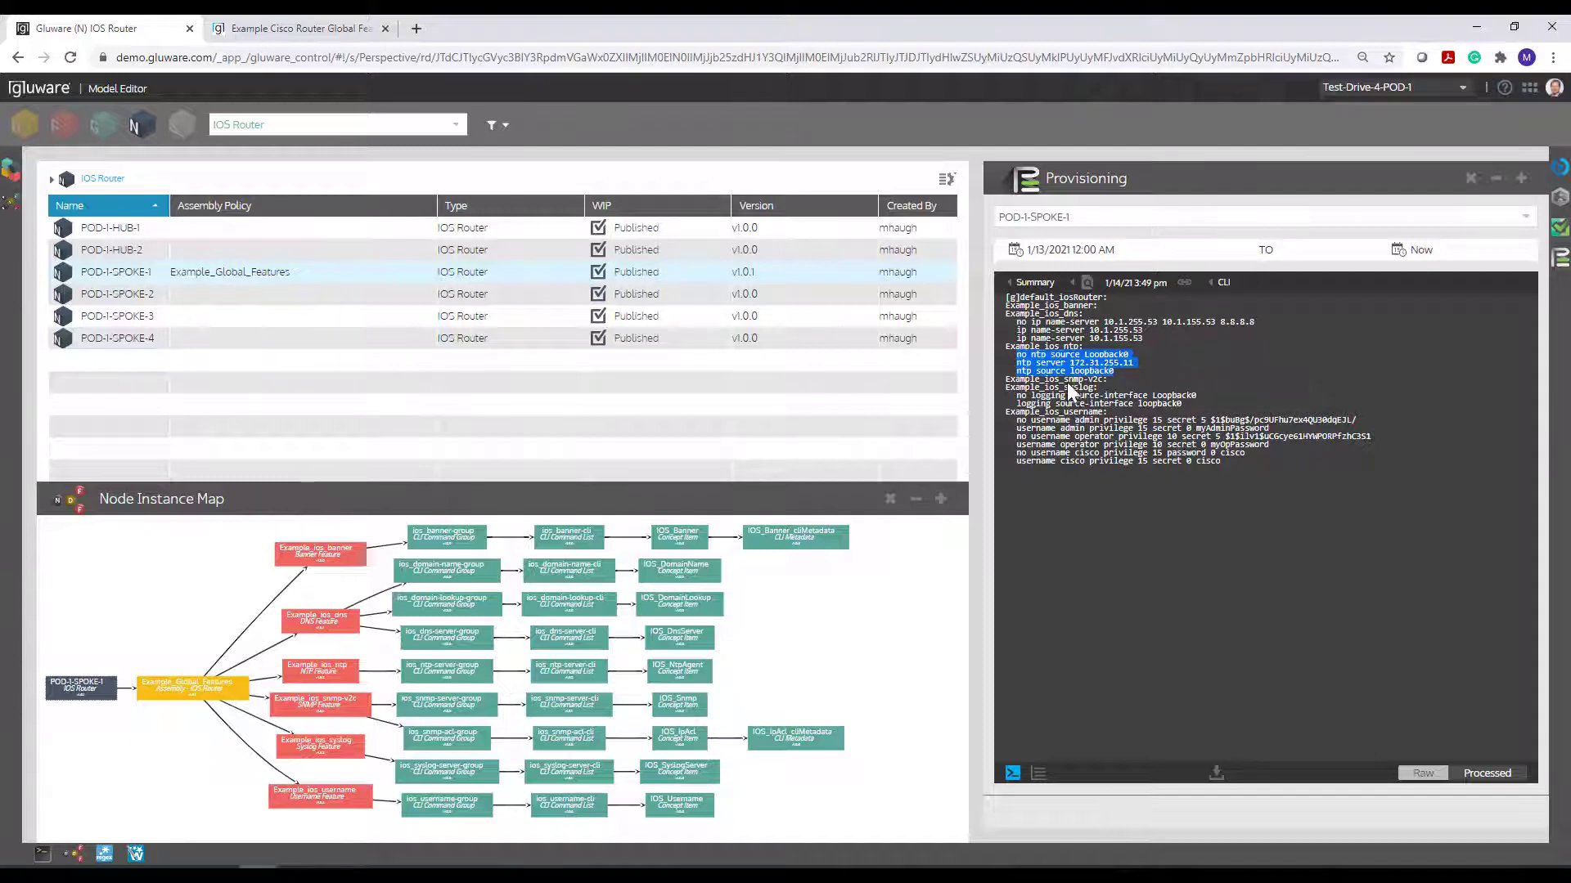
pyautogui.moveTo(1067, 381); pyautogui.dragTo(1086, 381)
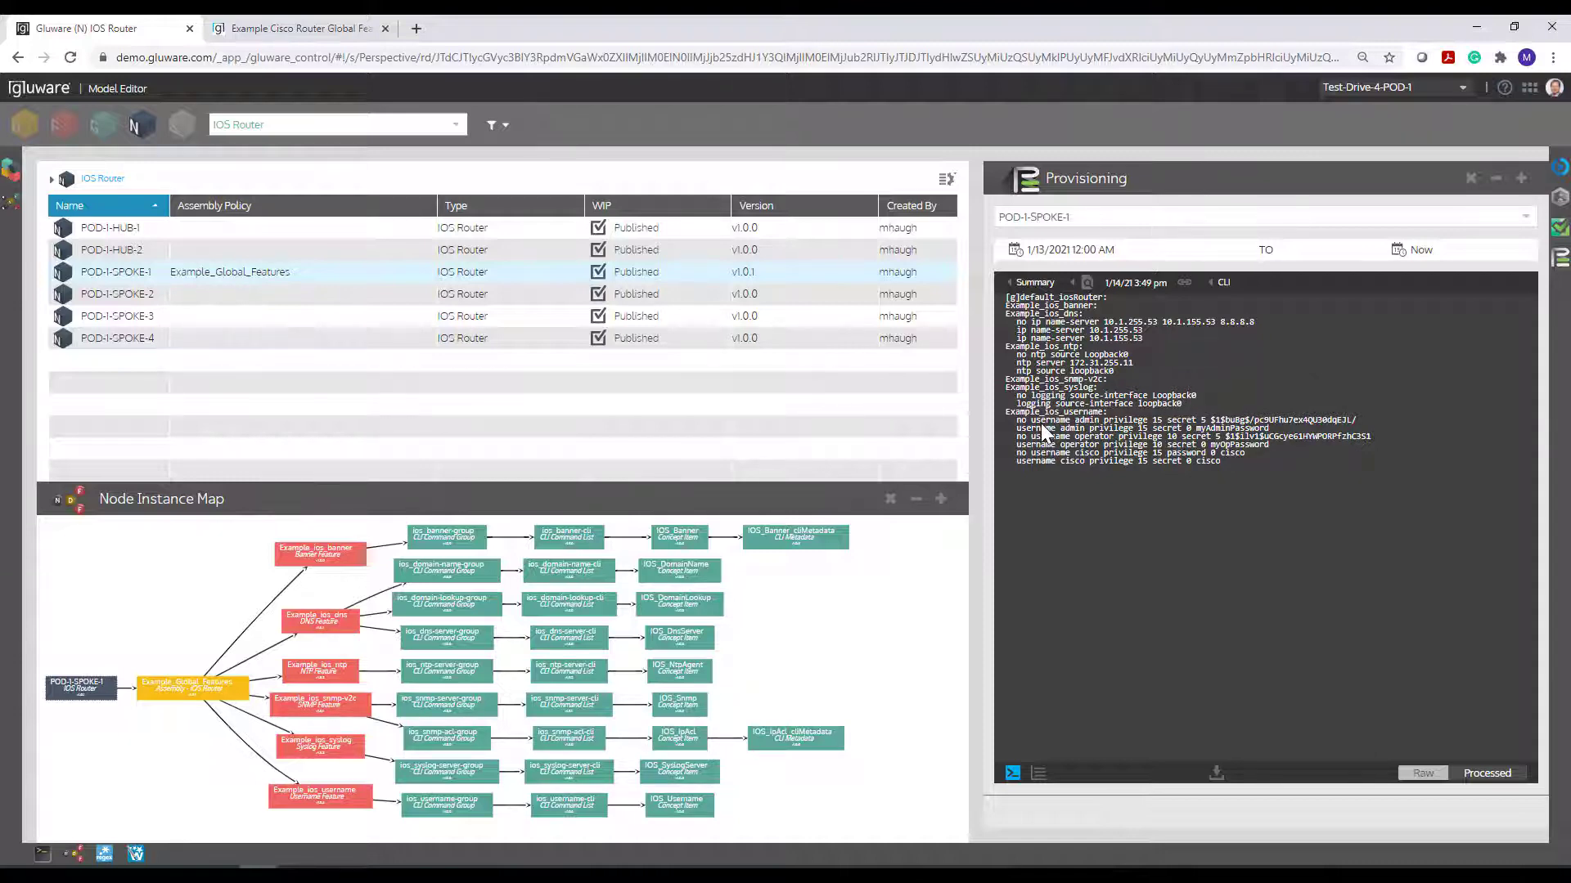
# - Highlight the commands under Example_ios_username in the processed output, including the admin account's hashed secret
pyautogui.moveTo(1017, 420); pyautogui.dragTo(1243, 461)
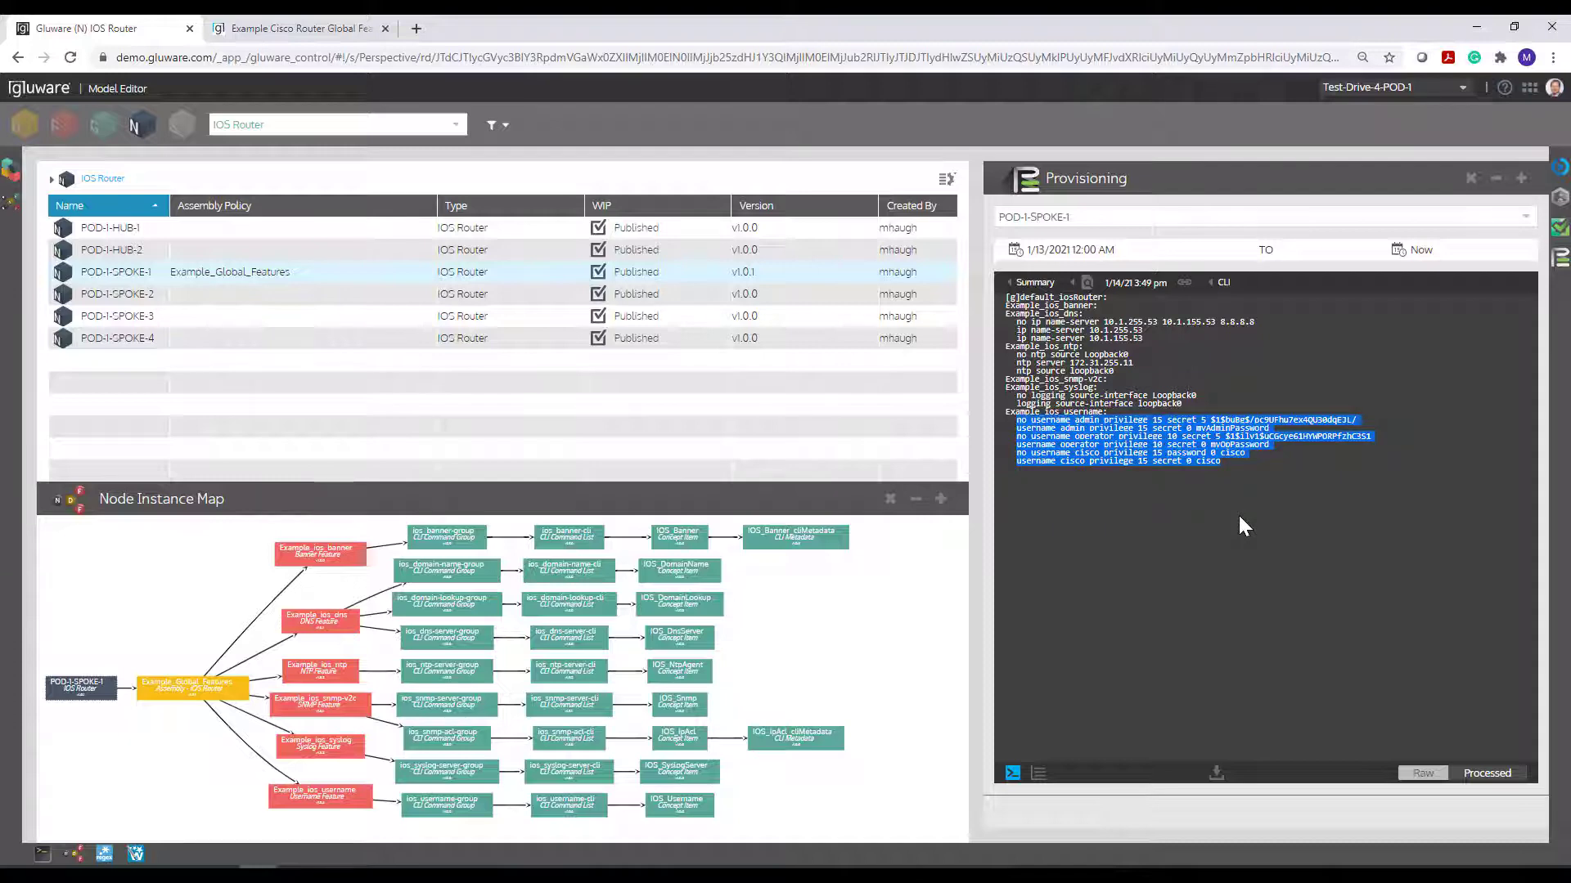
pyautogui.click(1229, 464)
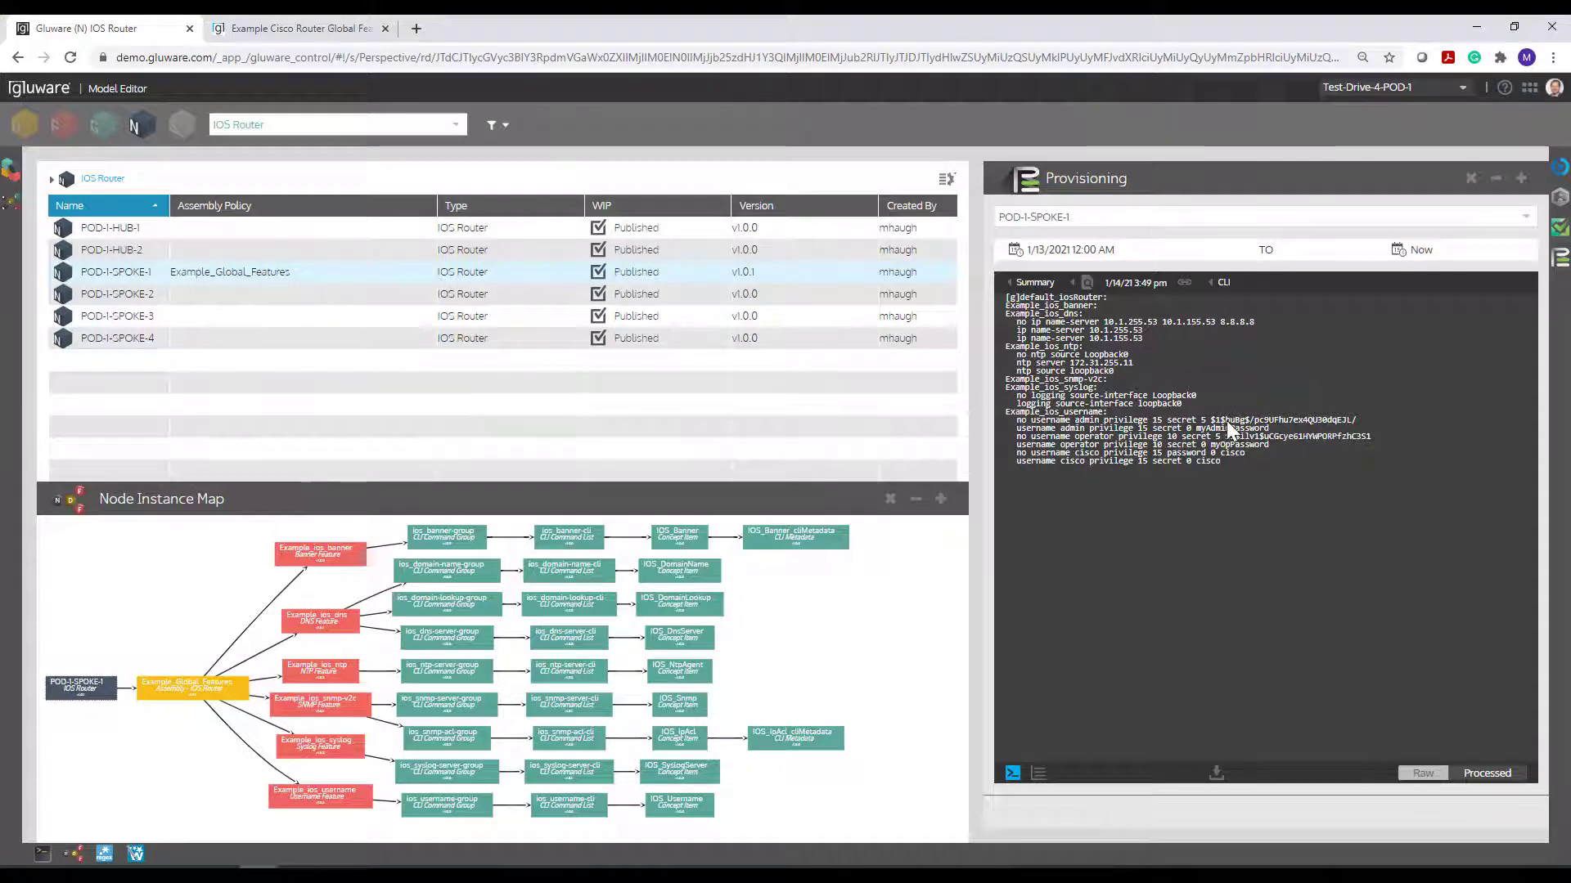
pyautogui.moveTo(1209, 420); pyautogui.dragTo(1361, 423)
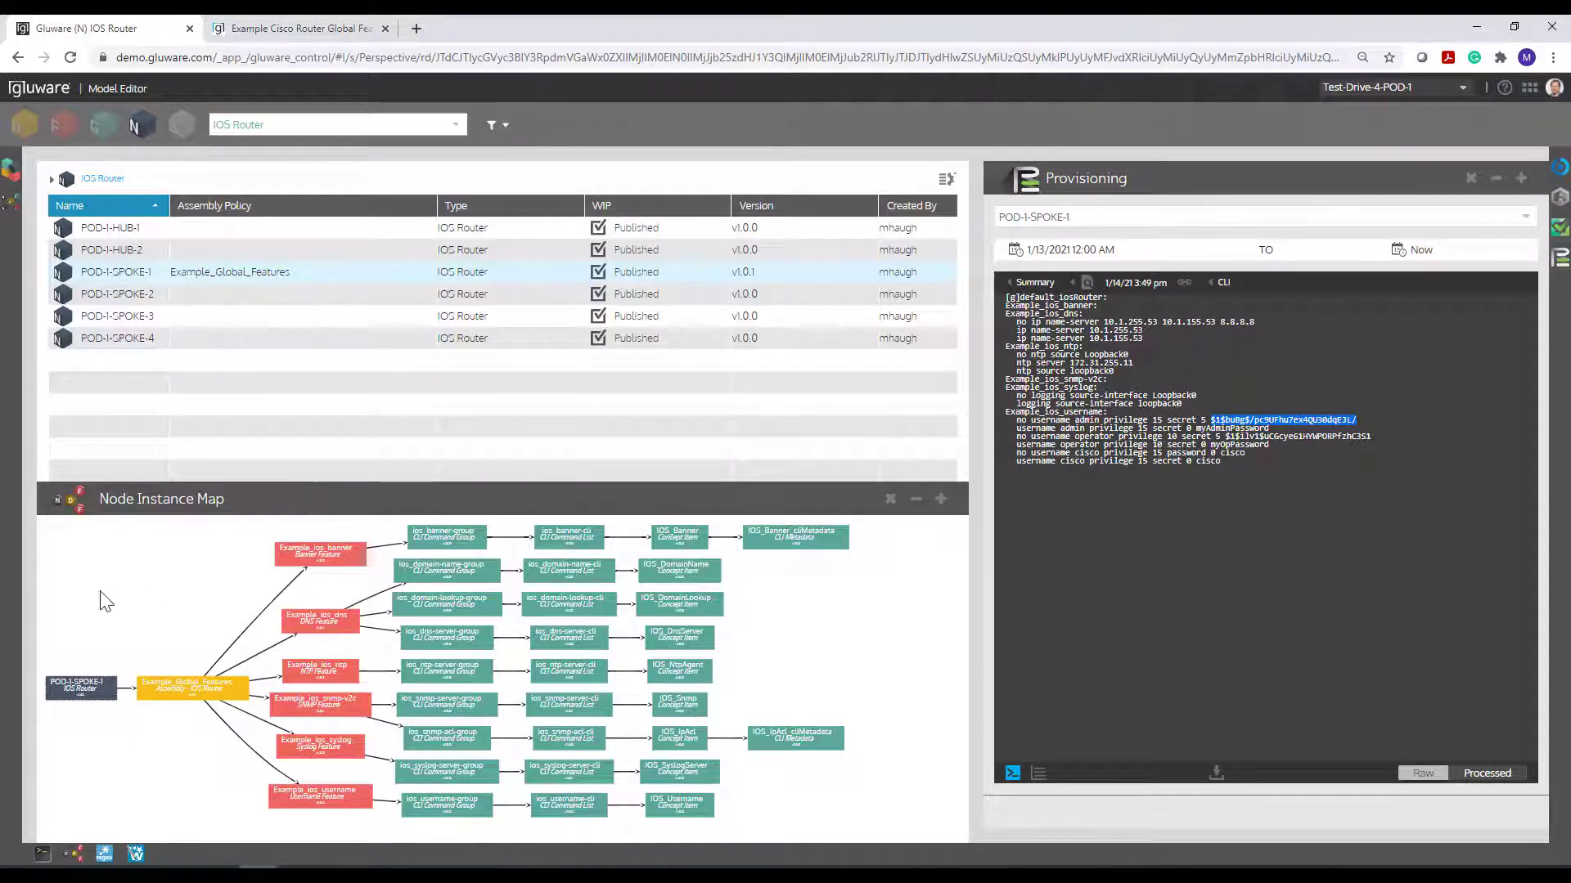
# - Start a Provision Features action on POD-1-SPOKE-1, leaving the provisioning name and log comment empty
pyautogui.click(1561, 232)
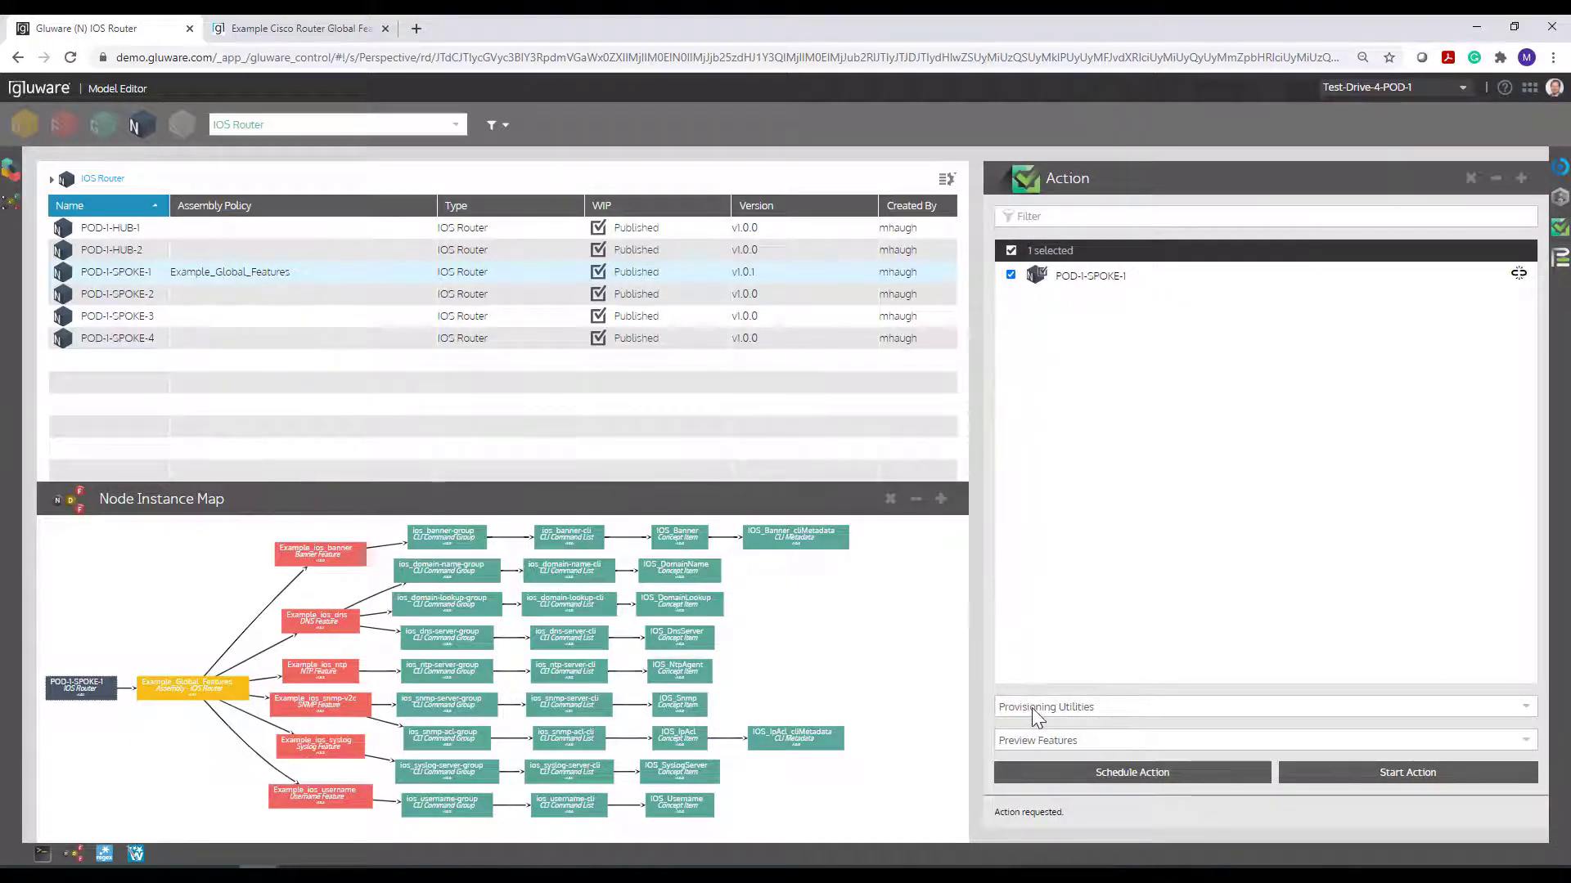
pyautogui.click(1022, 743)
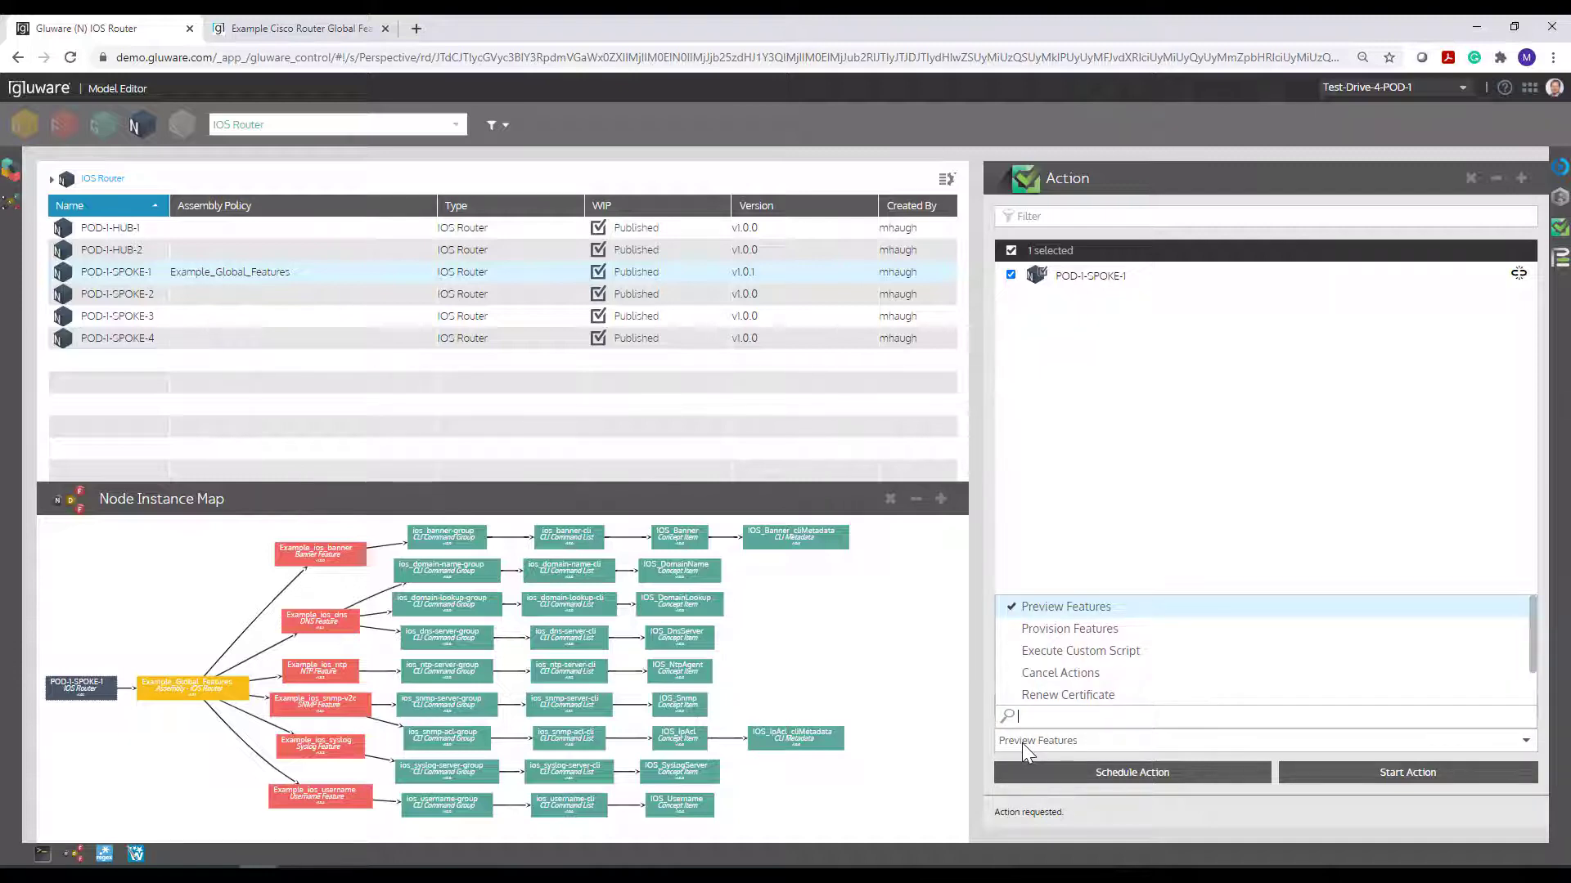
pyautogui.click(1030, 635)
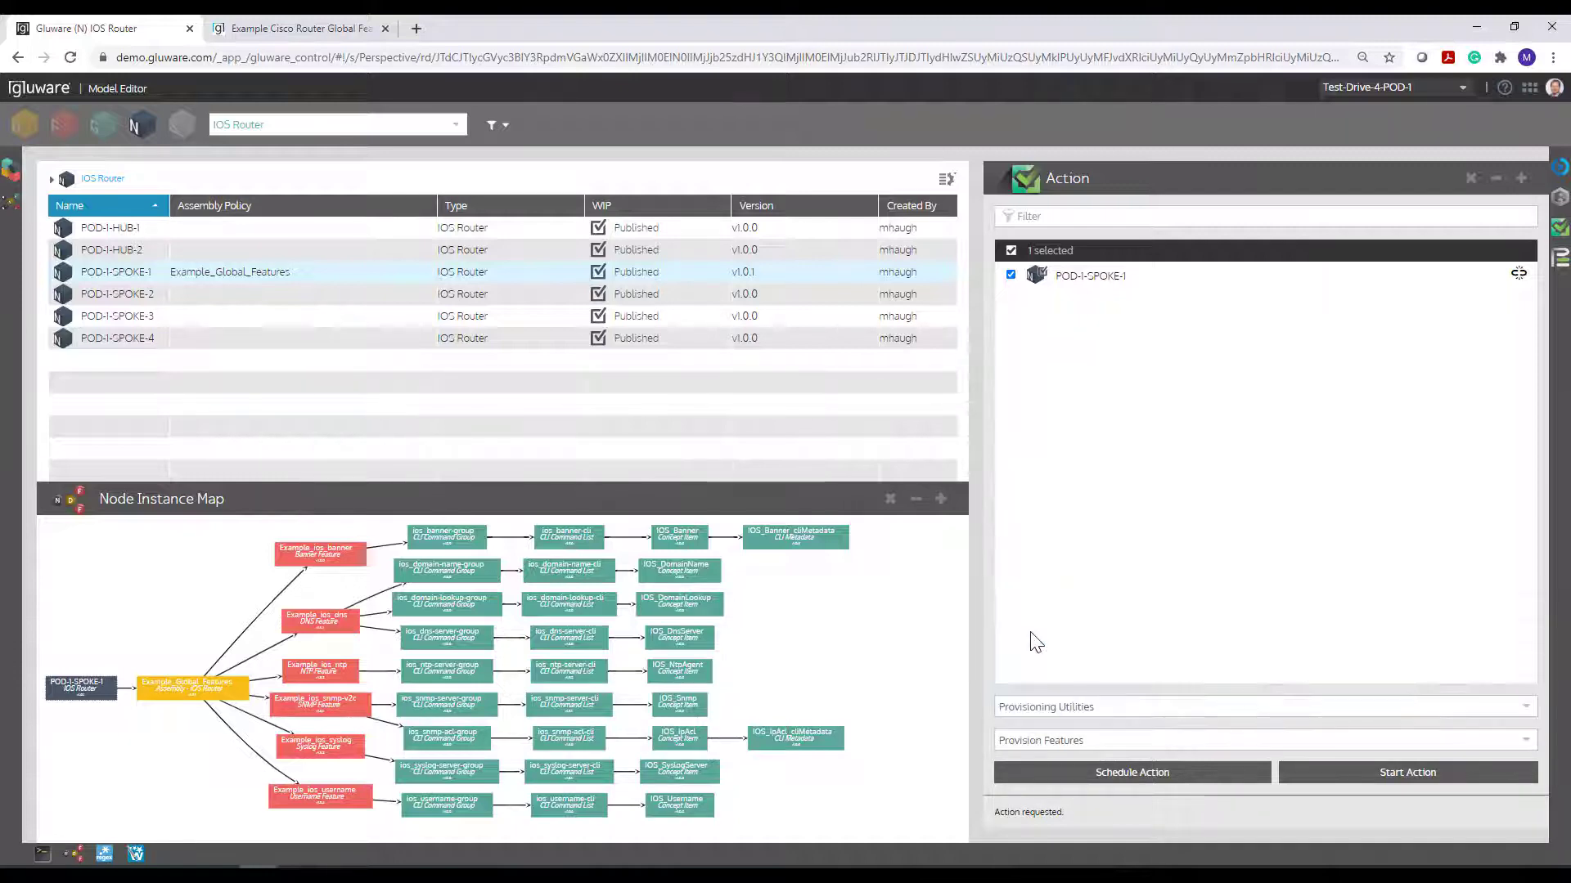
pyautogui.click(1312, 776)
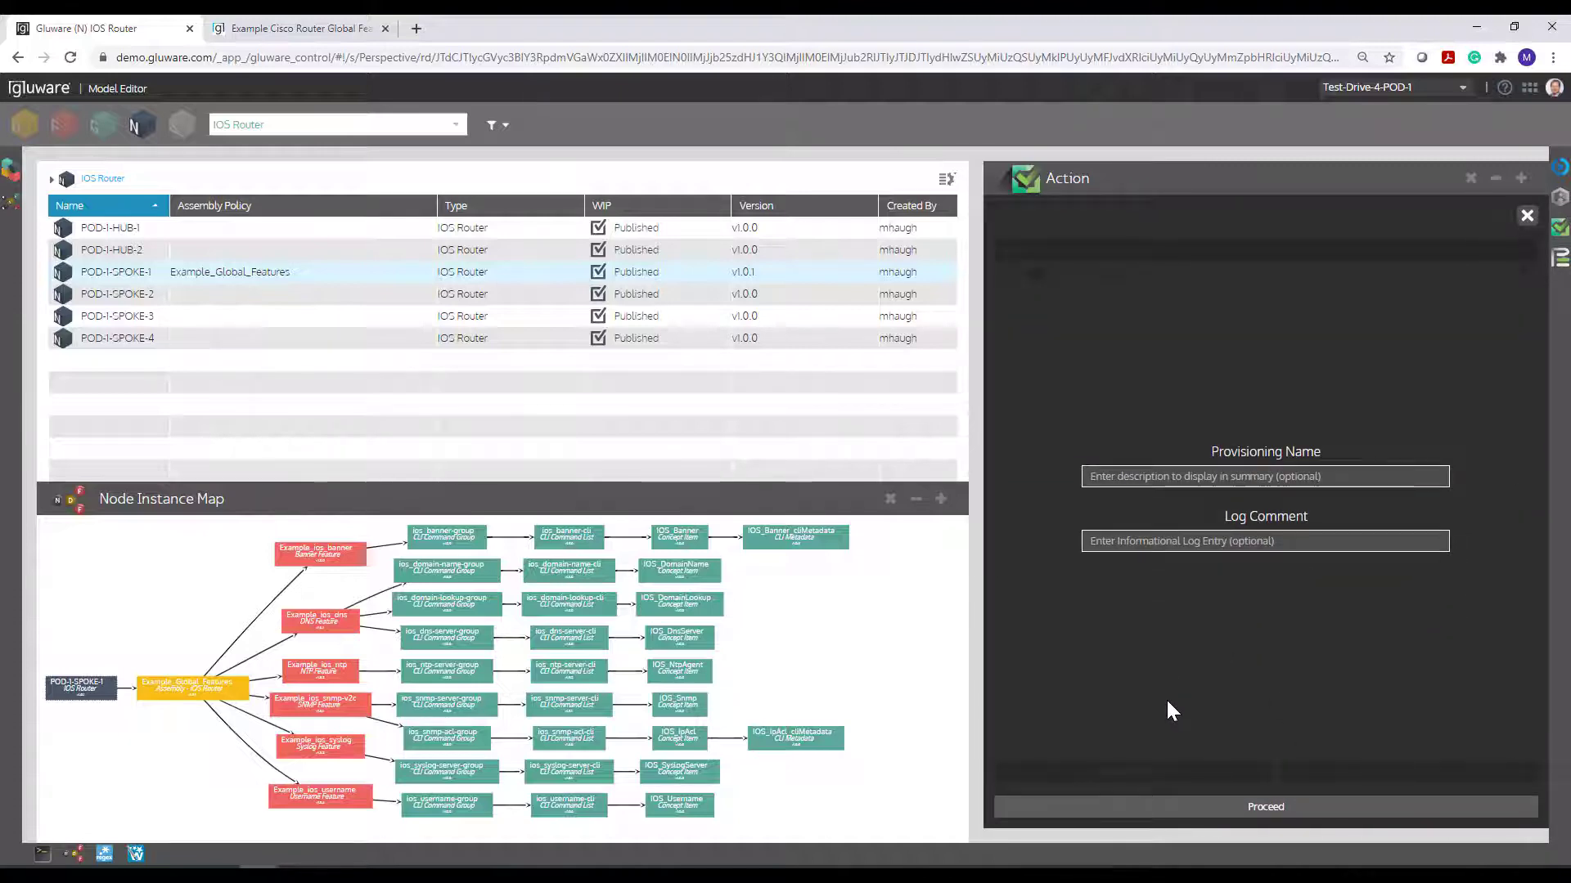
pyautogui.click(1170, 806)
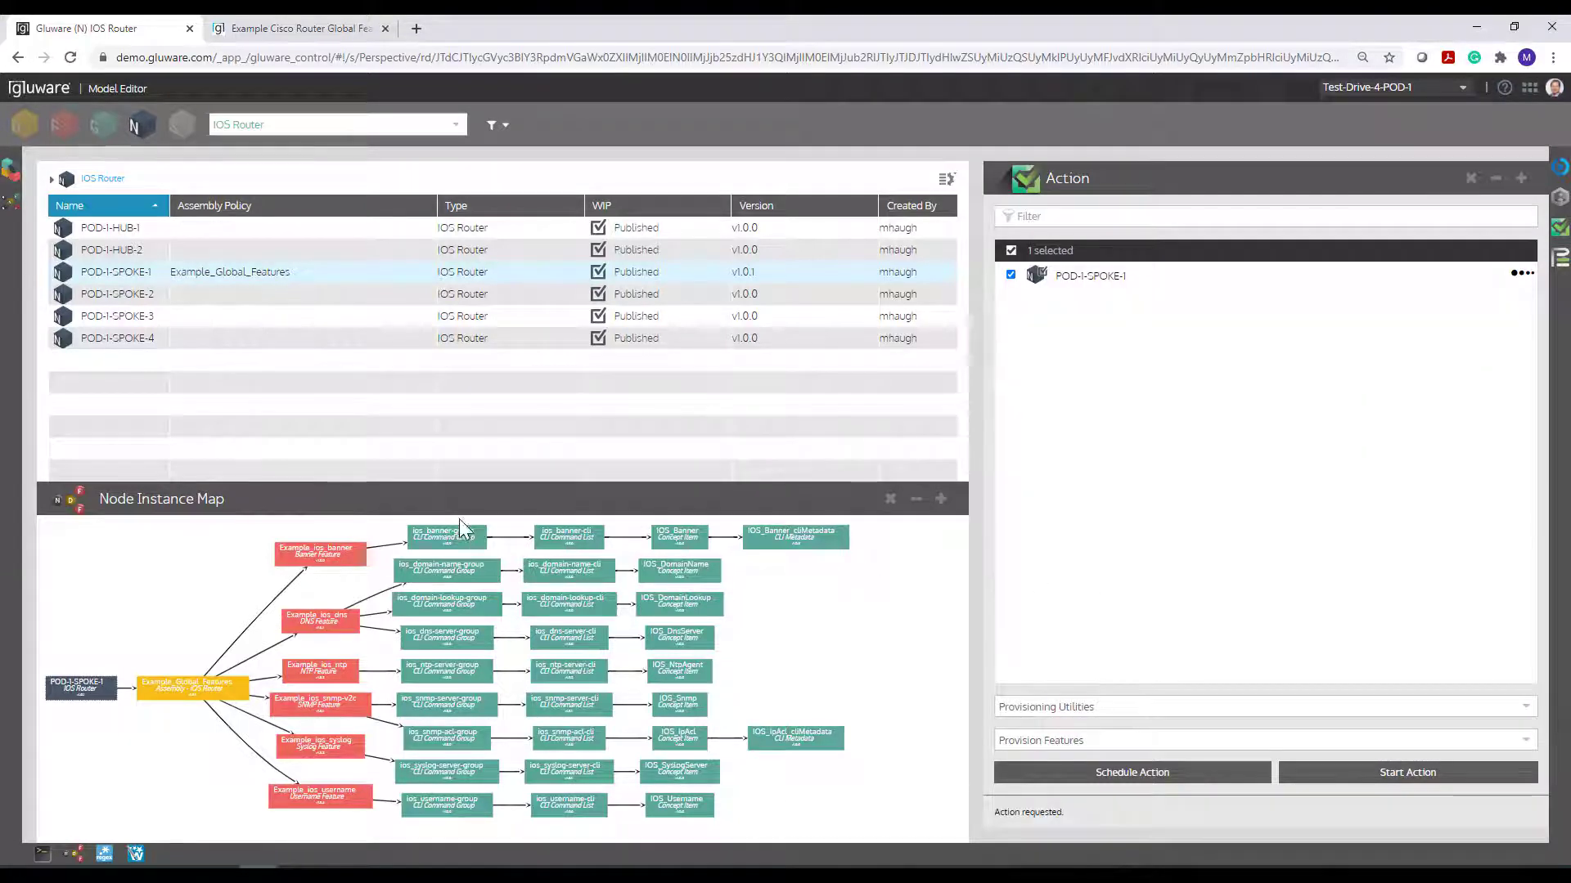
# - Monitor POD-1-SPOKE-1's provisioning progress in the node table's feature configuration and provisioning status columns
pyautogui.moveTo(409, 481); pyautogui.dragTo(405, 561)
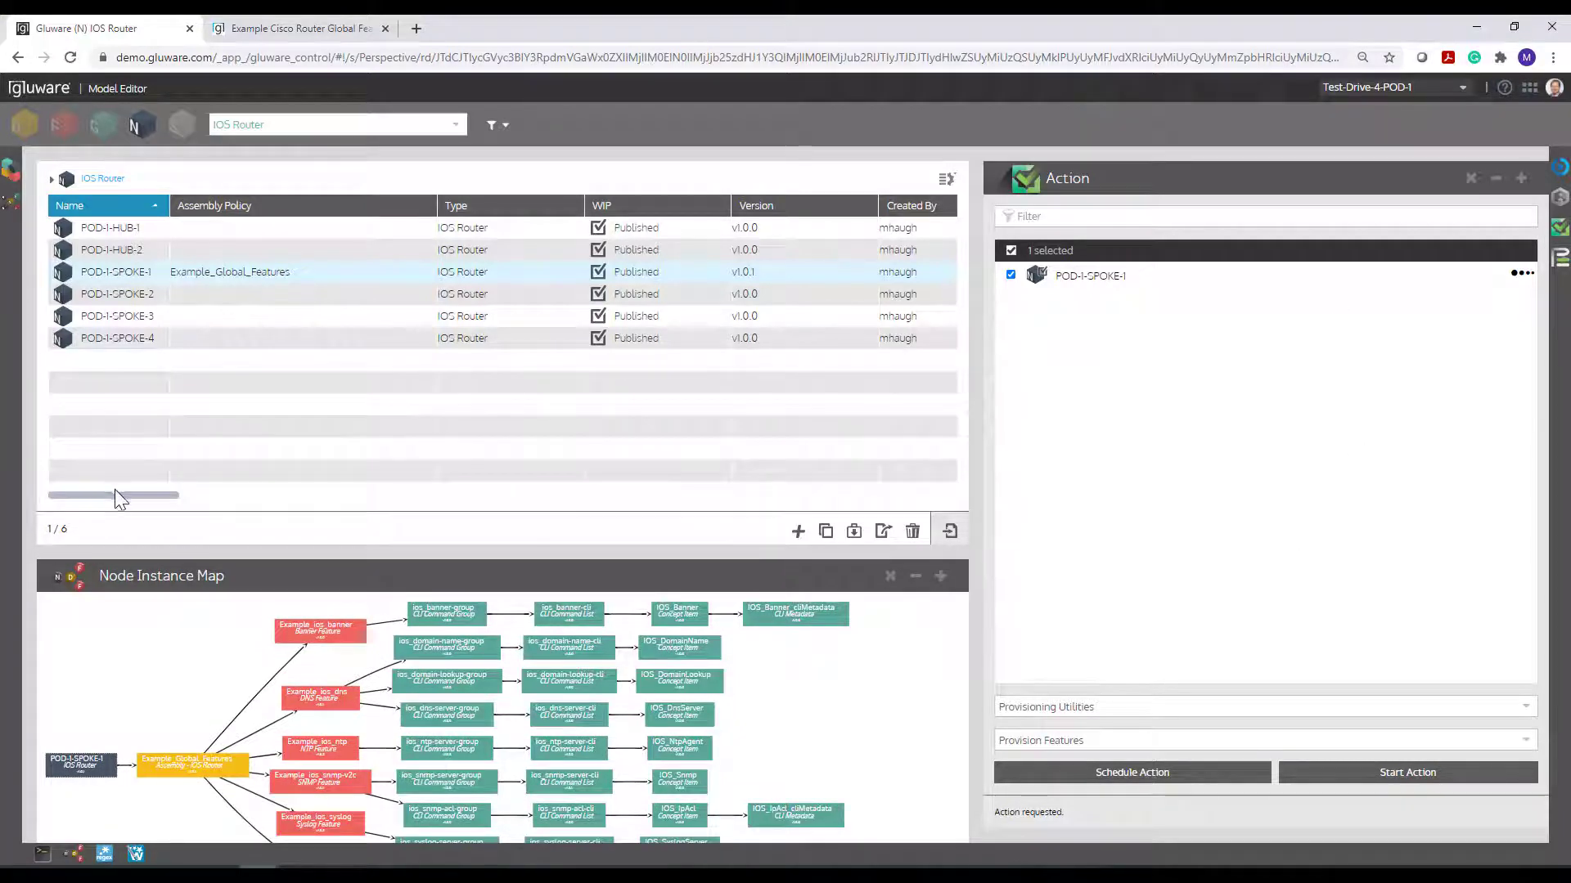
pyautogui.moveTo(160, 495); pyautogui.dragTo(695, 509)
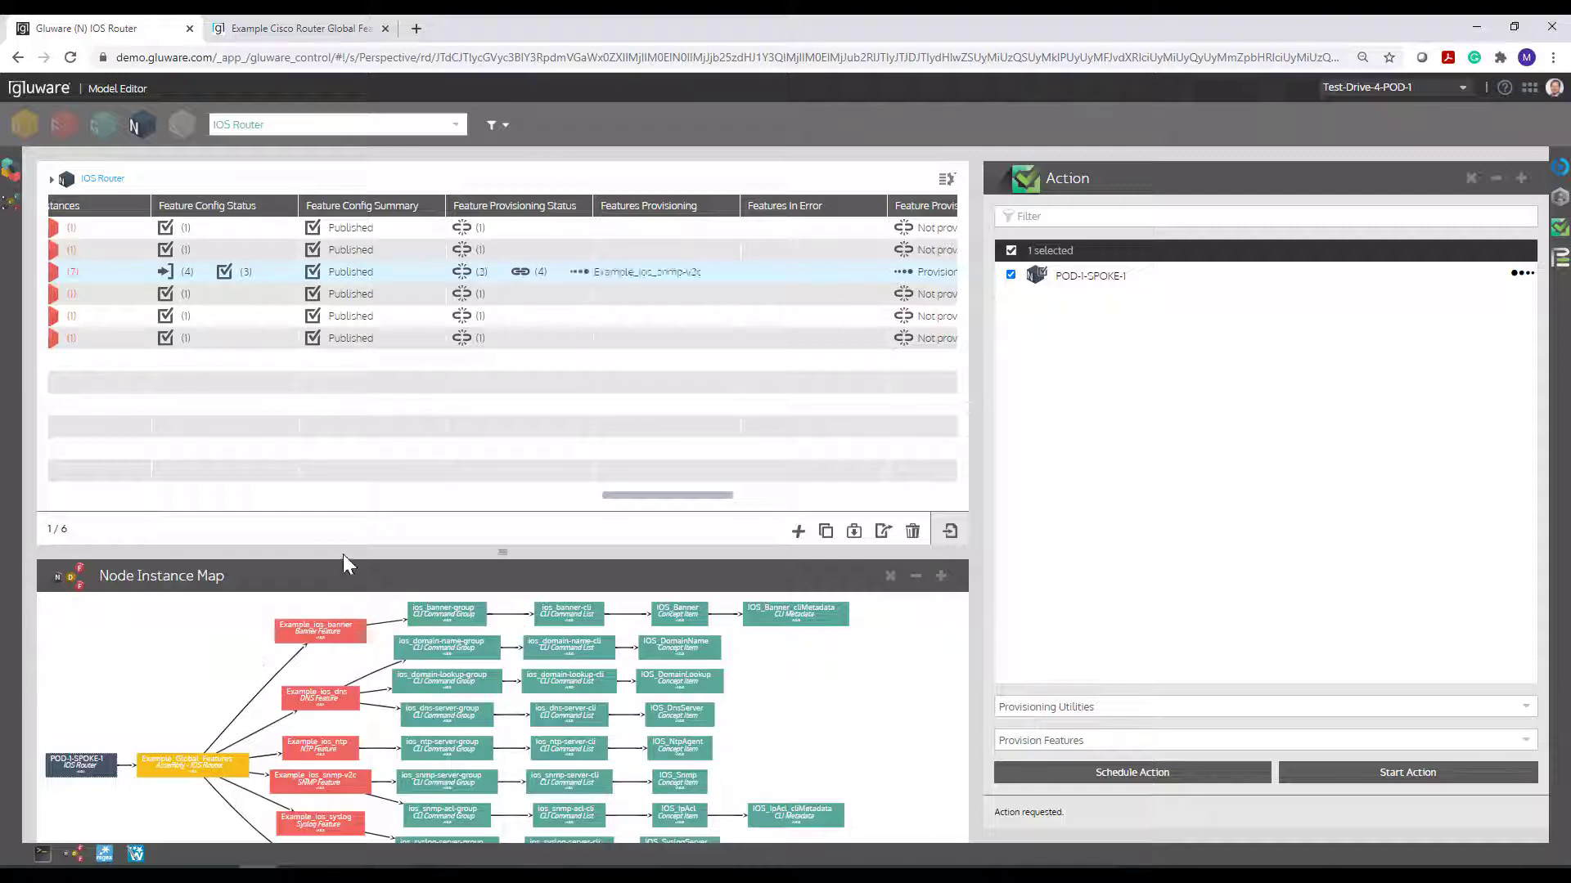
pyautogui.moveTo(343, 560); pyautogui.dragTo(350, 533)
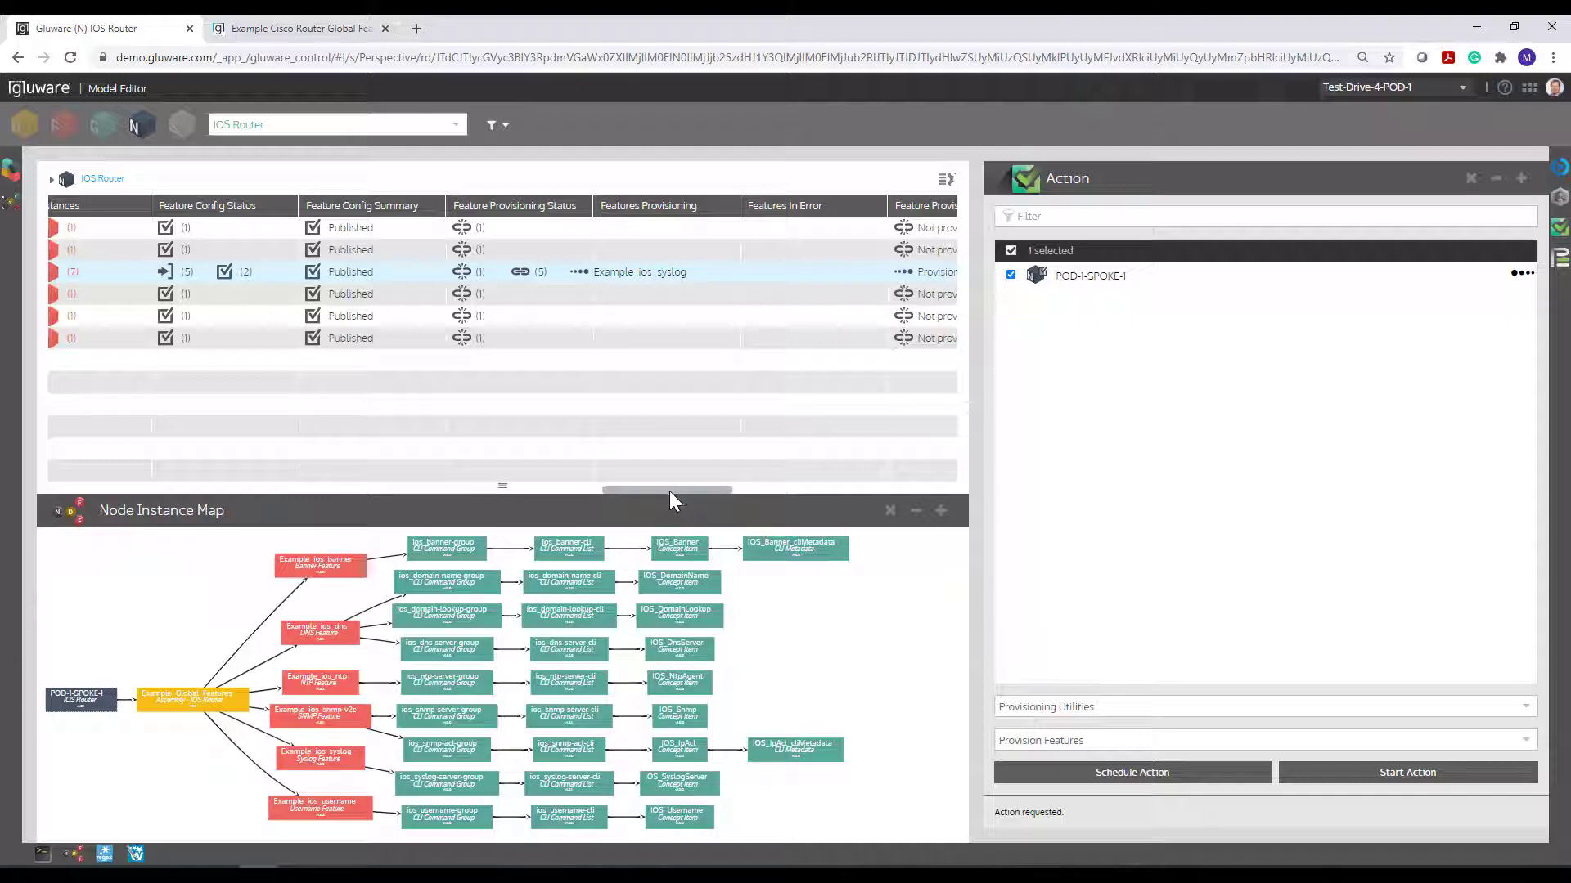
pyautogui.moveTo(497, 489); pyautogui.dragTo(499, 517)
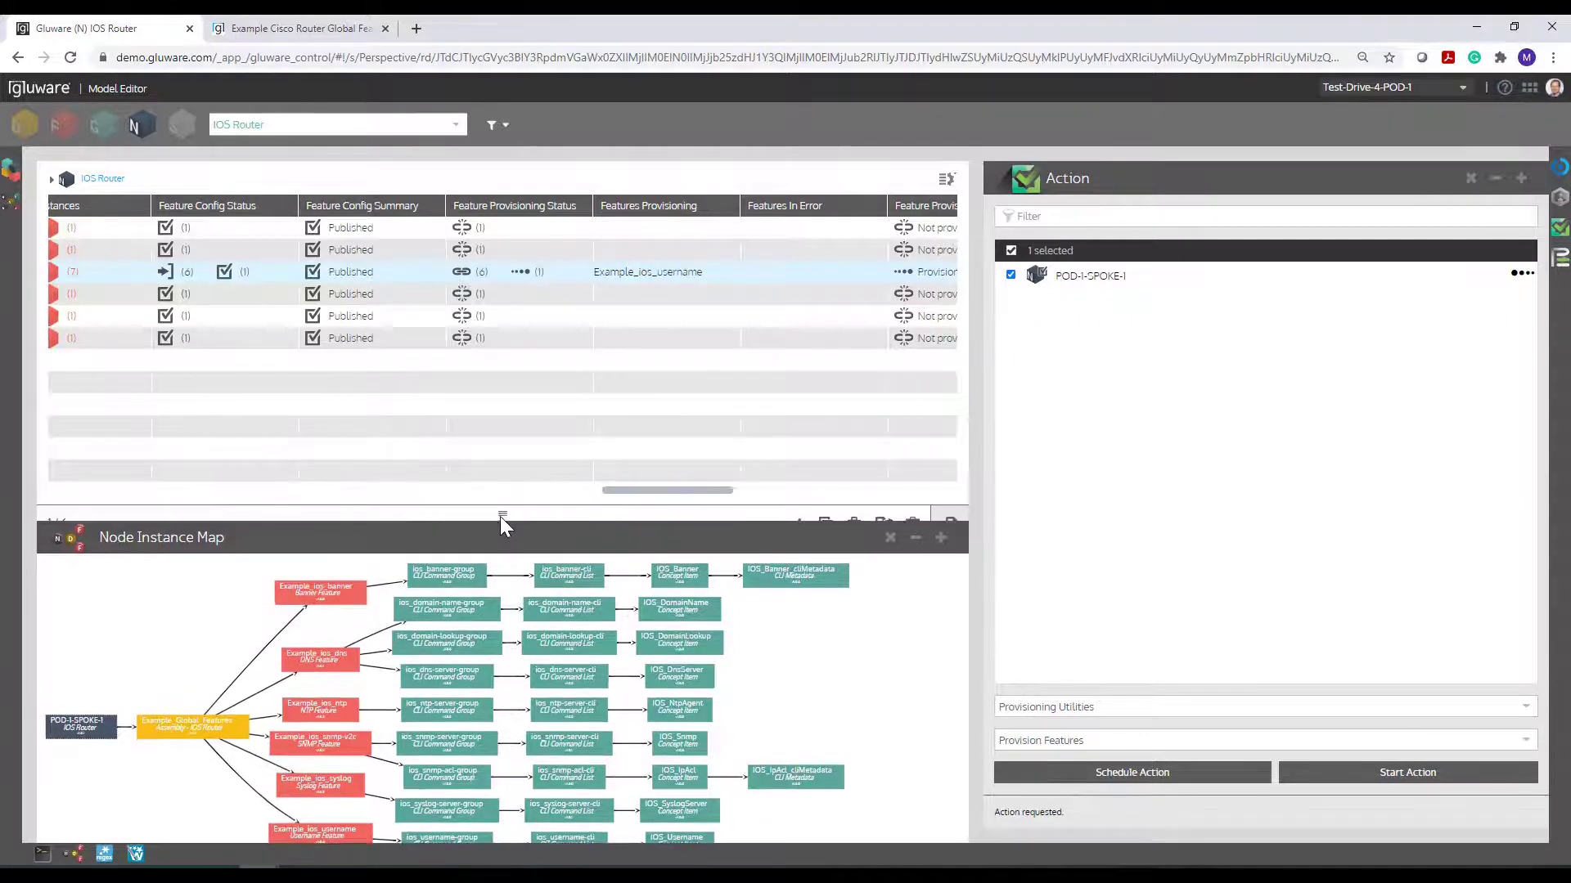
pyautogui.moveTo(632, 490)
pyautogui.mouseDown()
pyautogui.moveTo(665, 494)
pyautogui.moveTo(641, 493)
pyautogui.mouseUp()
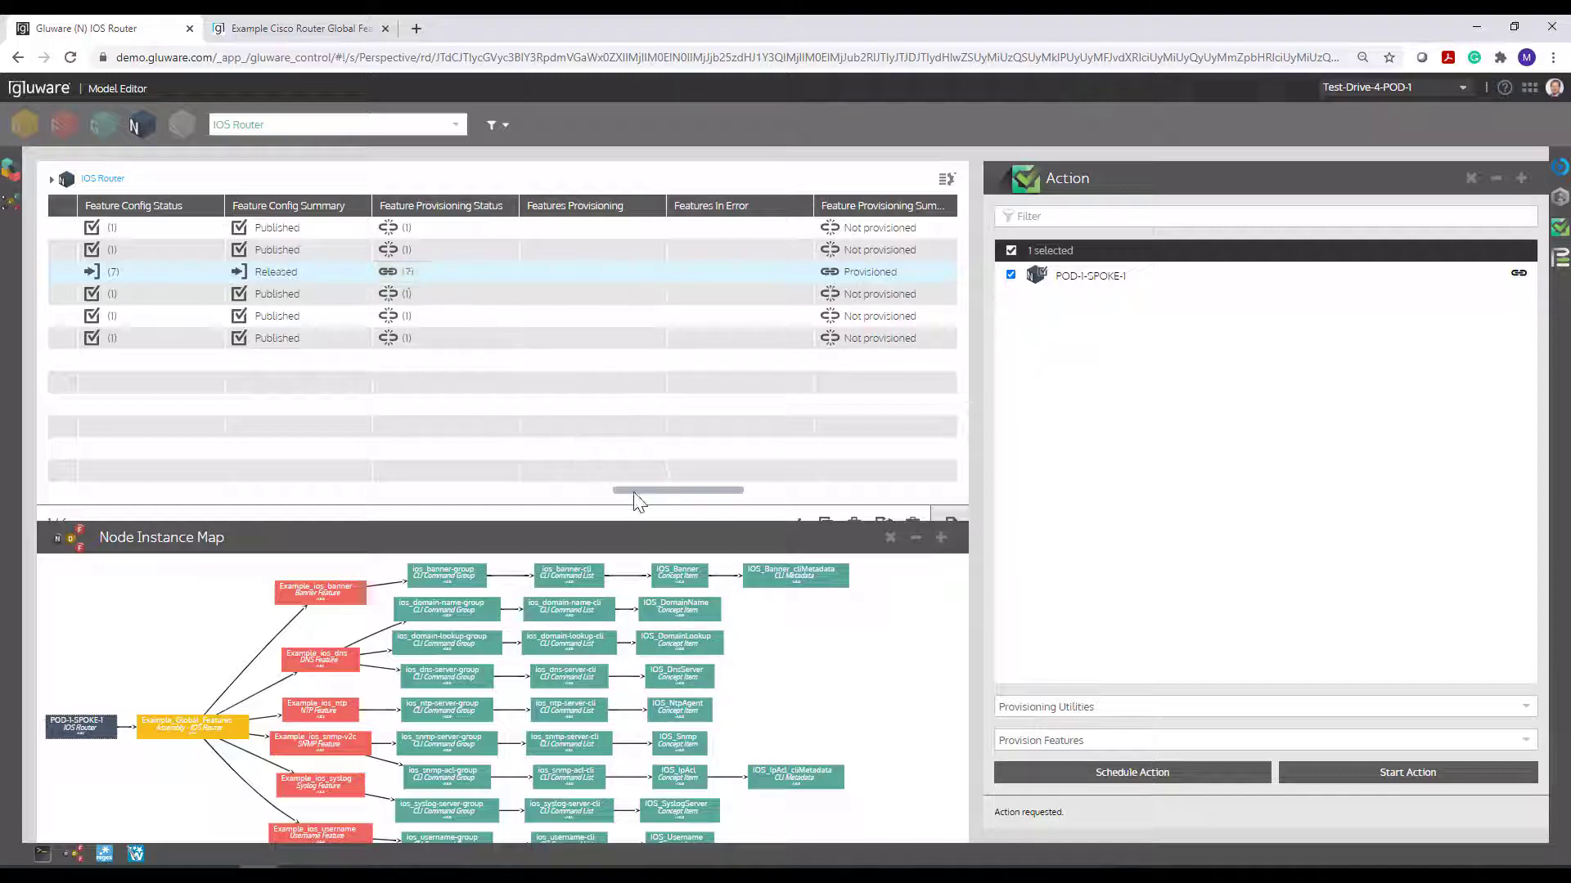
pyautogui.moveTo(630, 489); pyautogui.dragTo(45, 491)
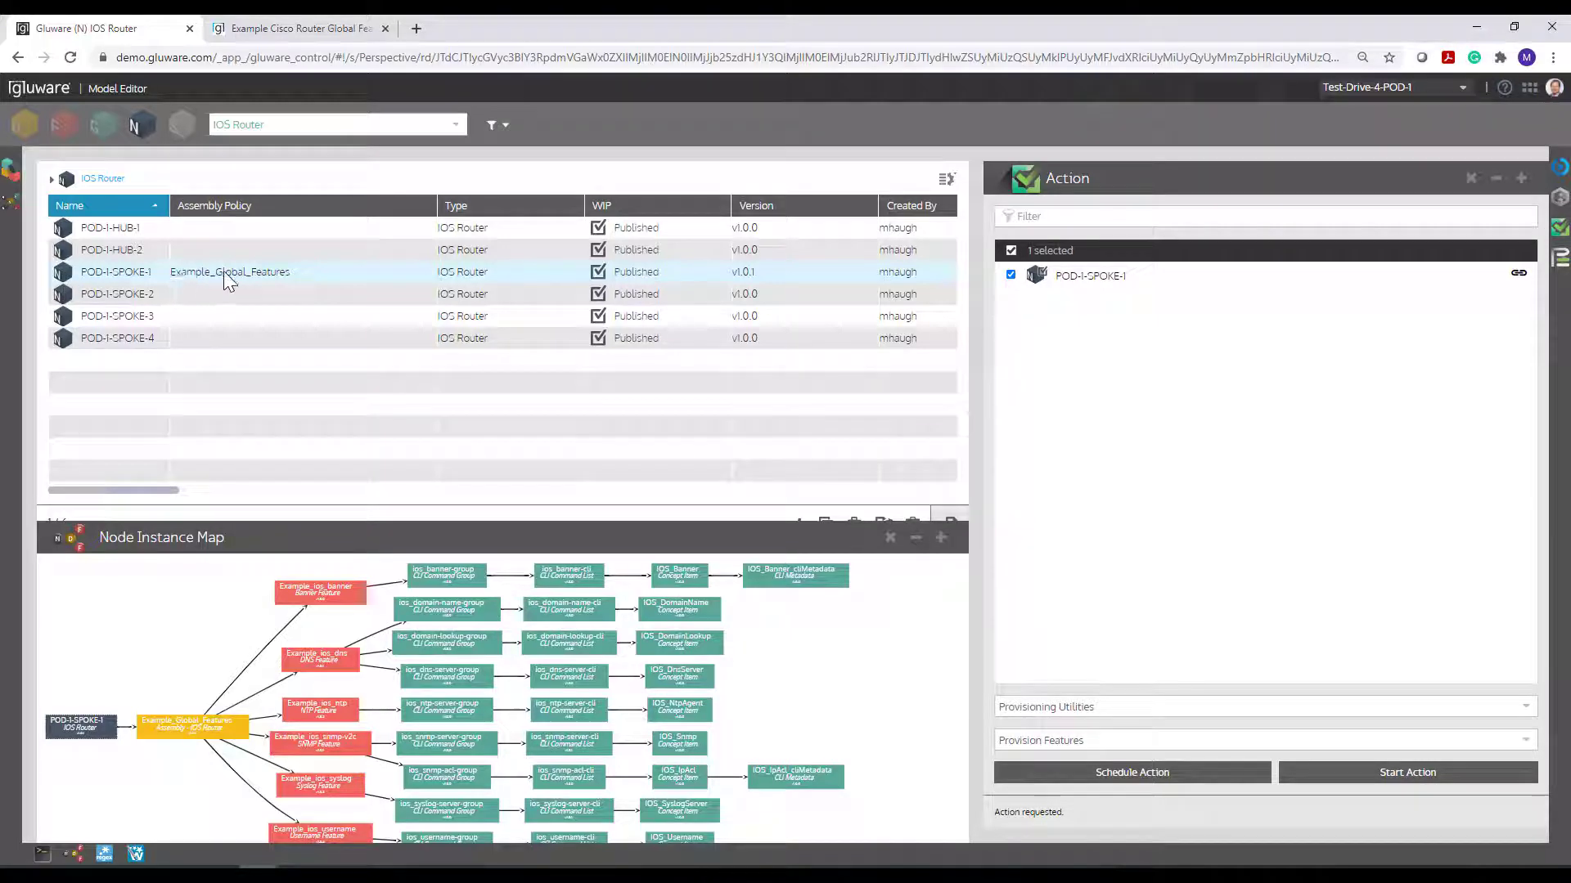
# - Select POD-1-SPOKE-2, POD-1-SPOKE-3 and POD-1-SPOKE-4 together and show the instance configuration from the node map
pyautogui.scroll(-1, 201, 679)
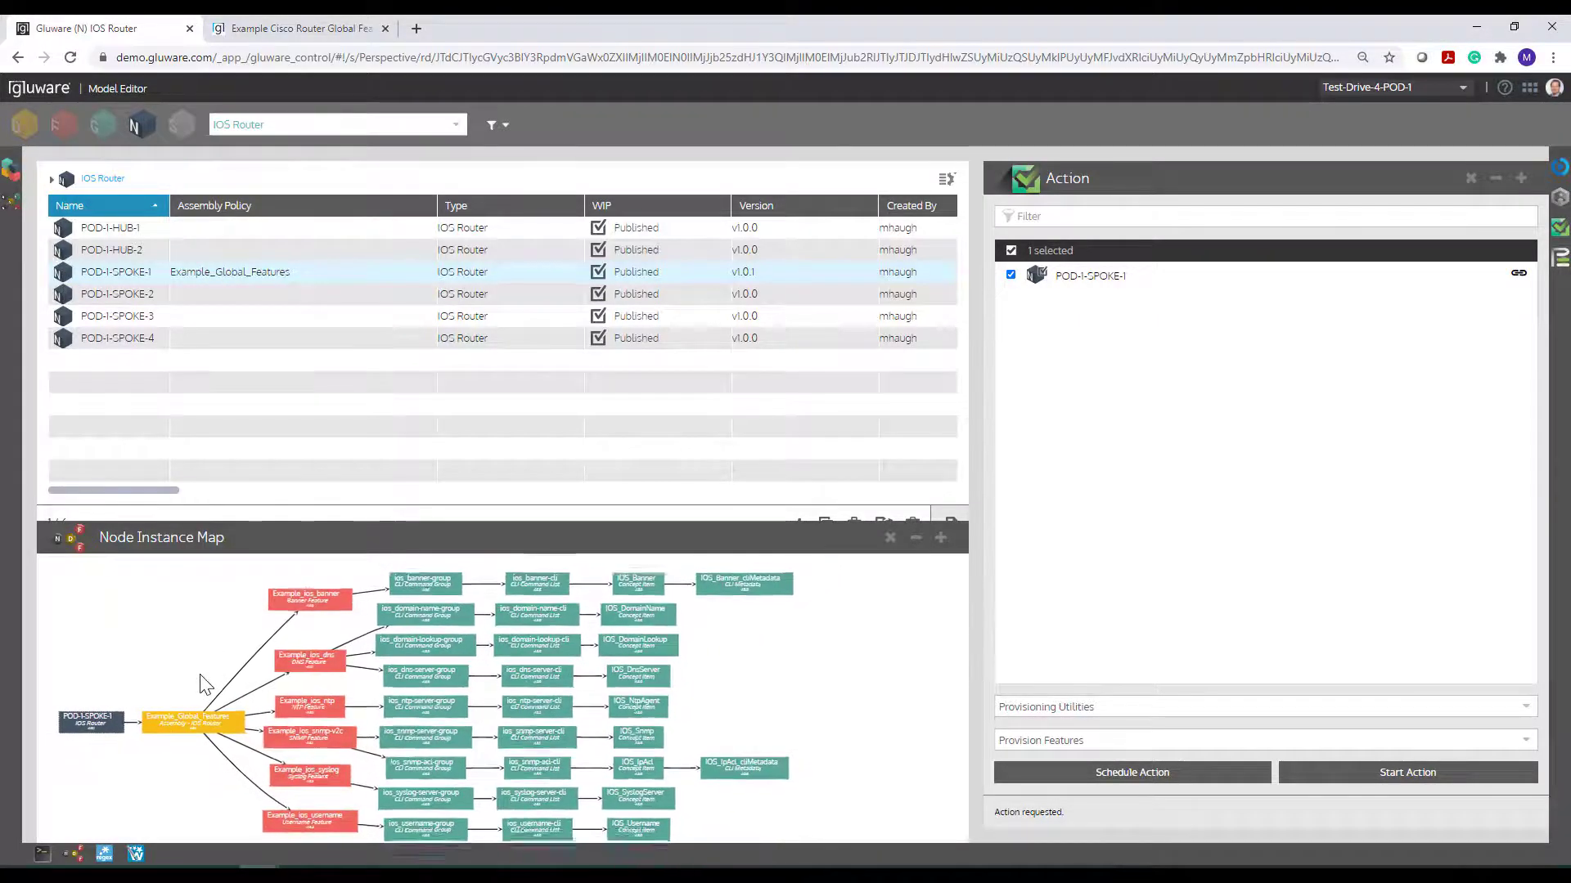
pyautogui.moveTo(285, 518); pyautogui.dragTo(278, 434)
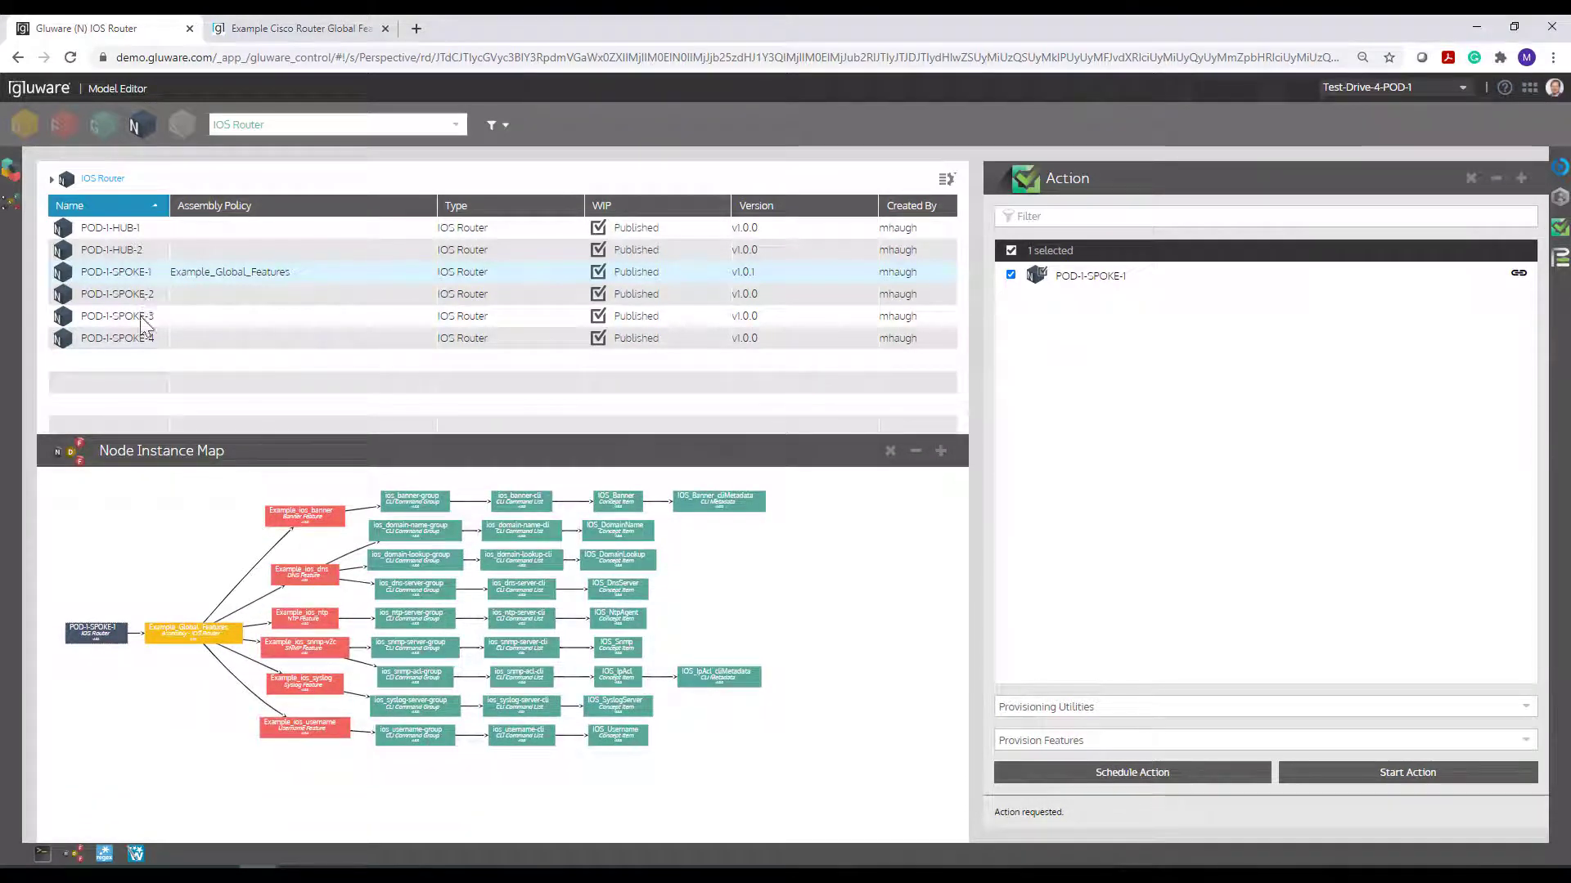
pyautogui.click(64, 296)
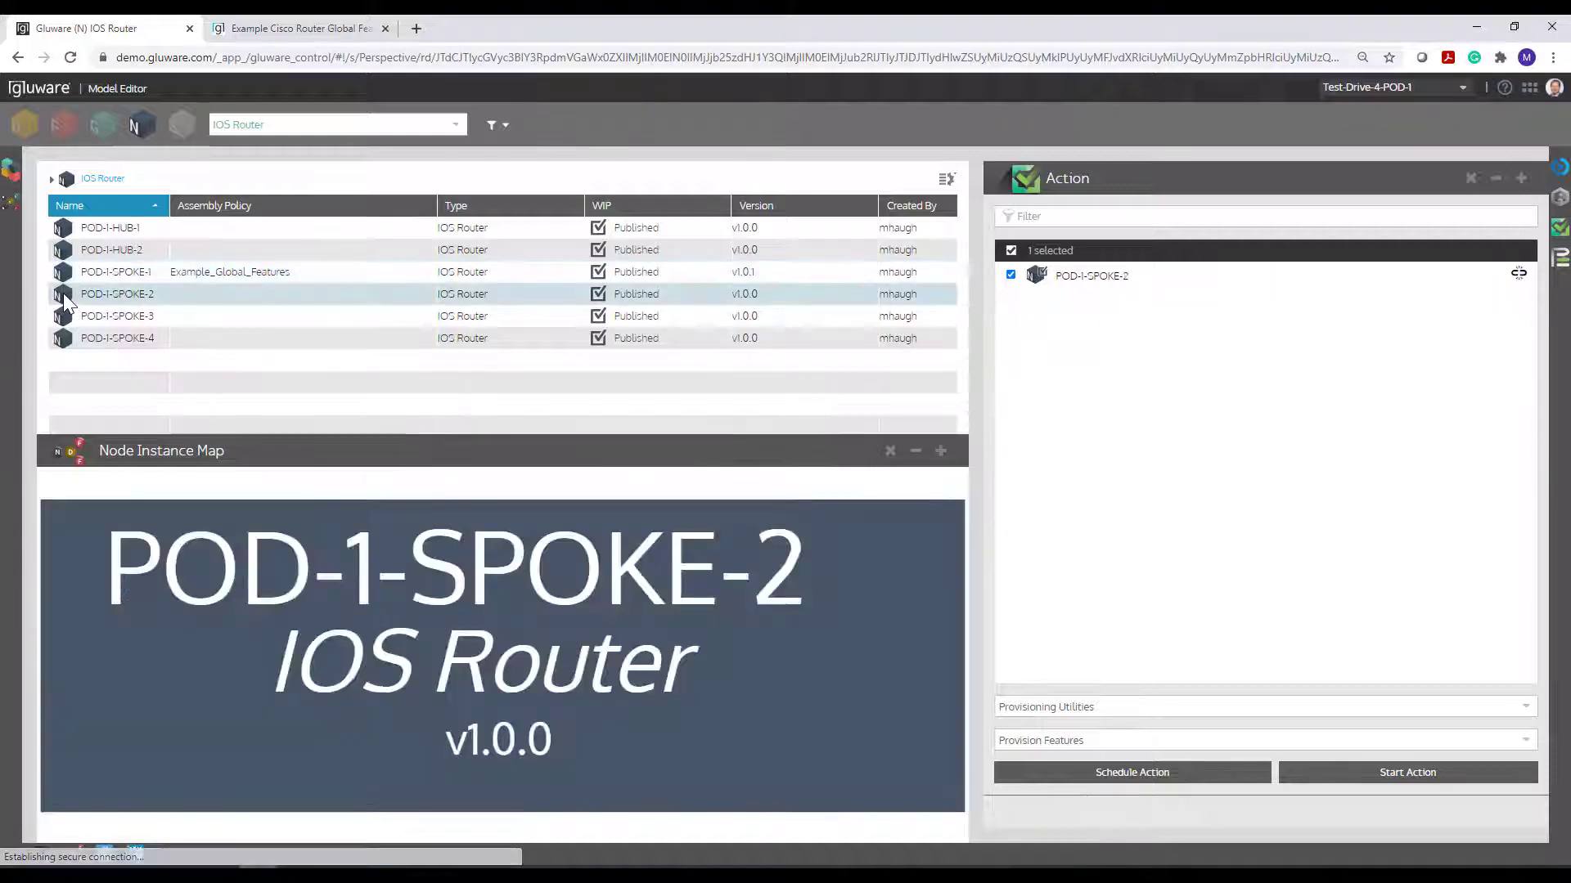
pyautogui.keyDown('shift'); pyautogui.click(67, 338); pyautogui.keyUp('shift')
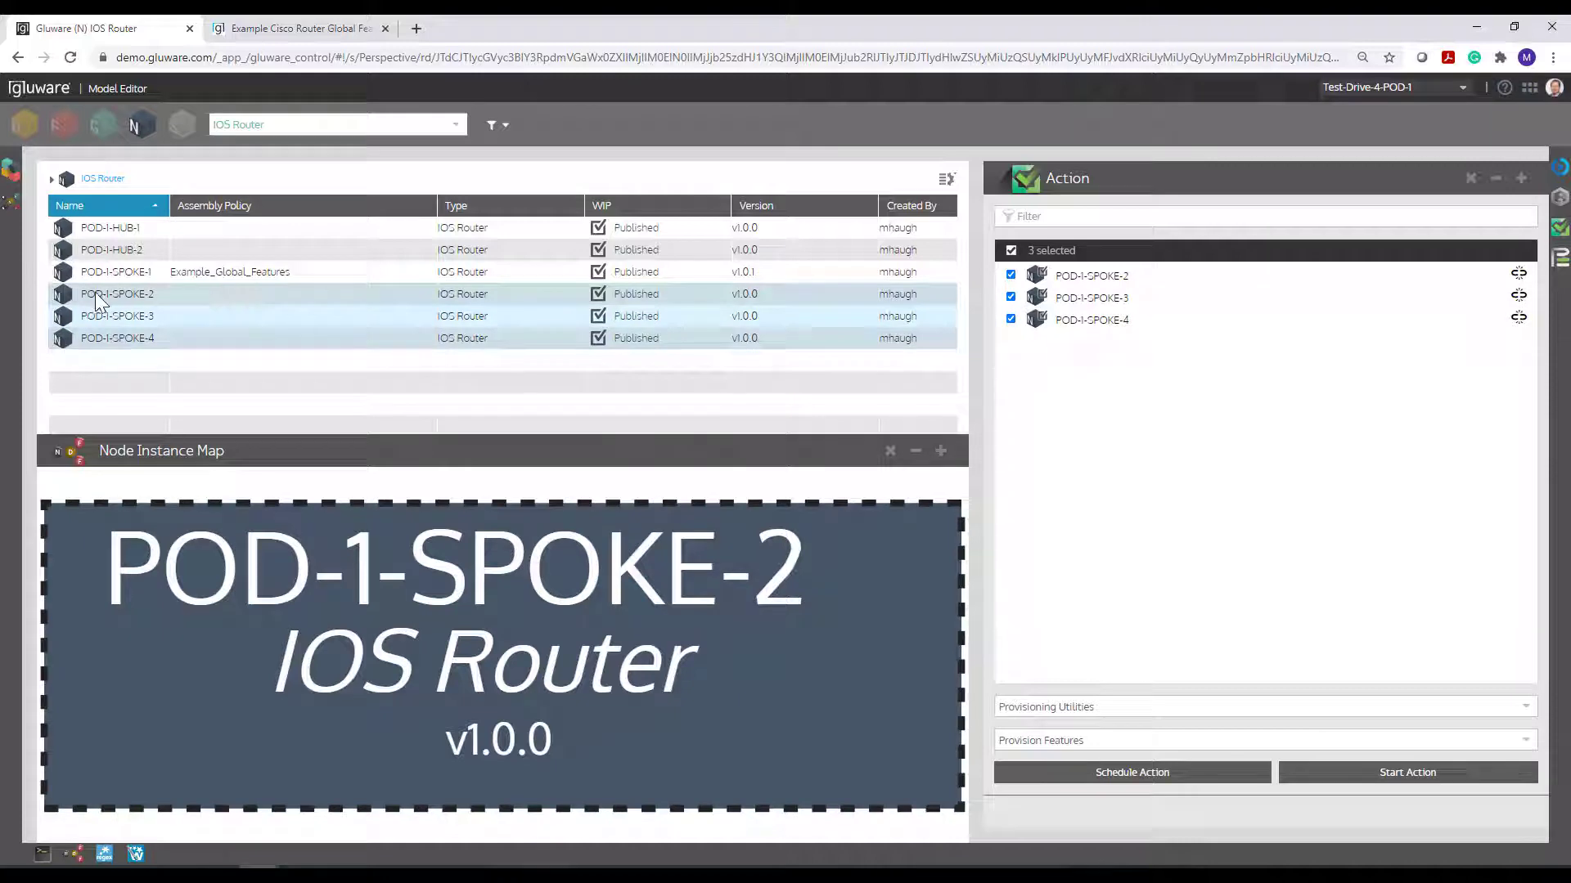
pyautogui.click(141, 652)
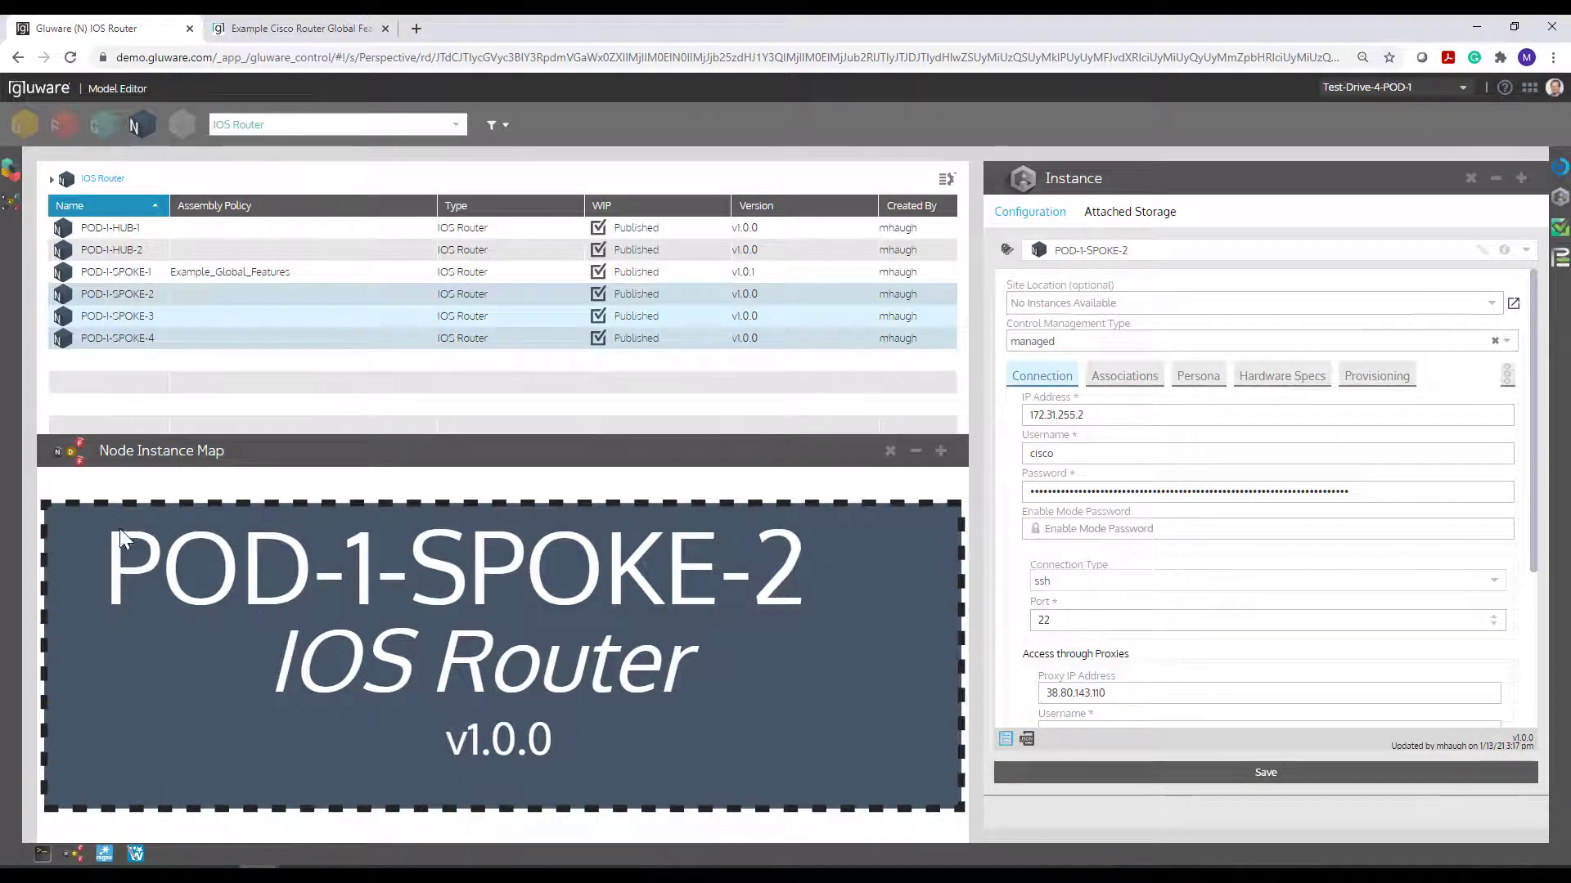
pyautogui.scroll(-3, 126, 571)
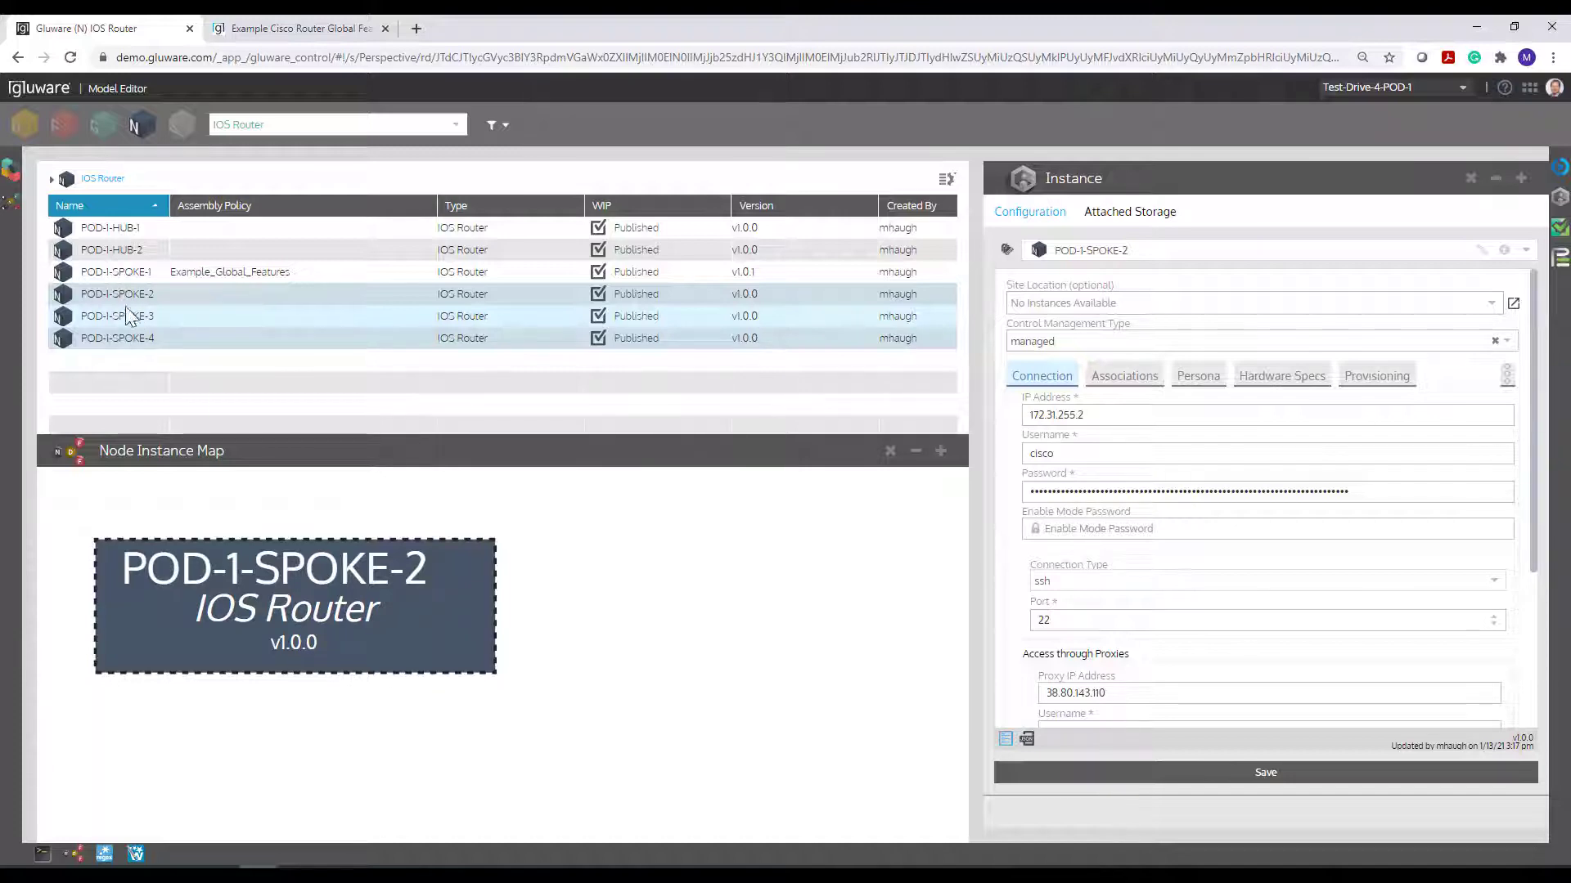
# - Bulk-edit the three selected spoke nodes to use the Example_Global_Features assembly policy and save the change
pyautogui.click(1005, 249)
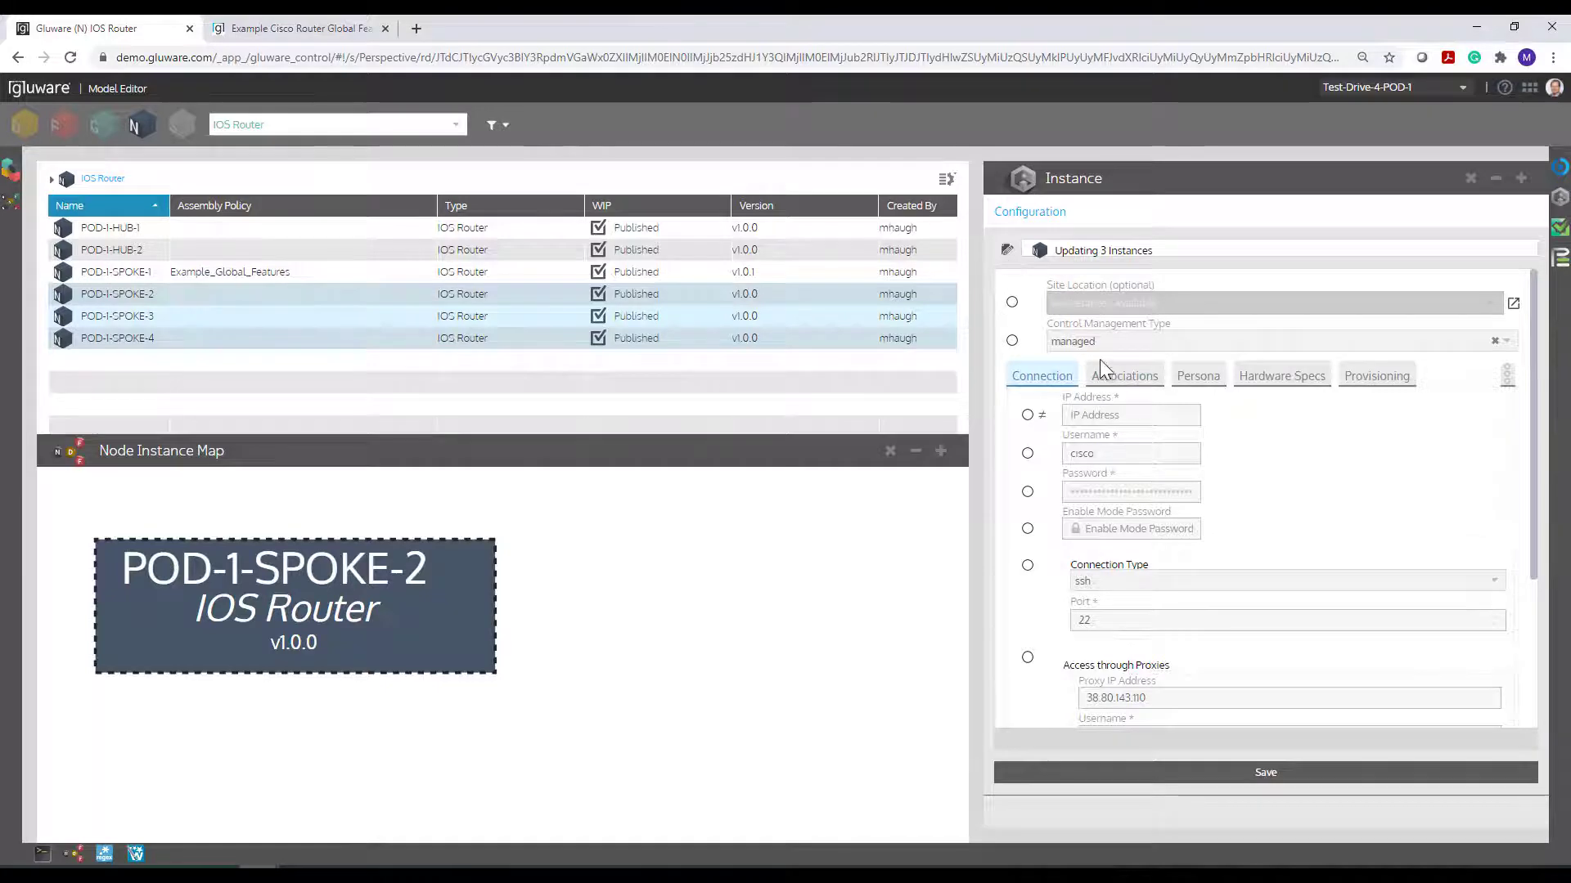
pyautogui.click(1118, 380)
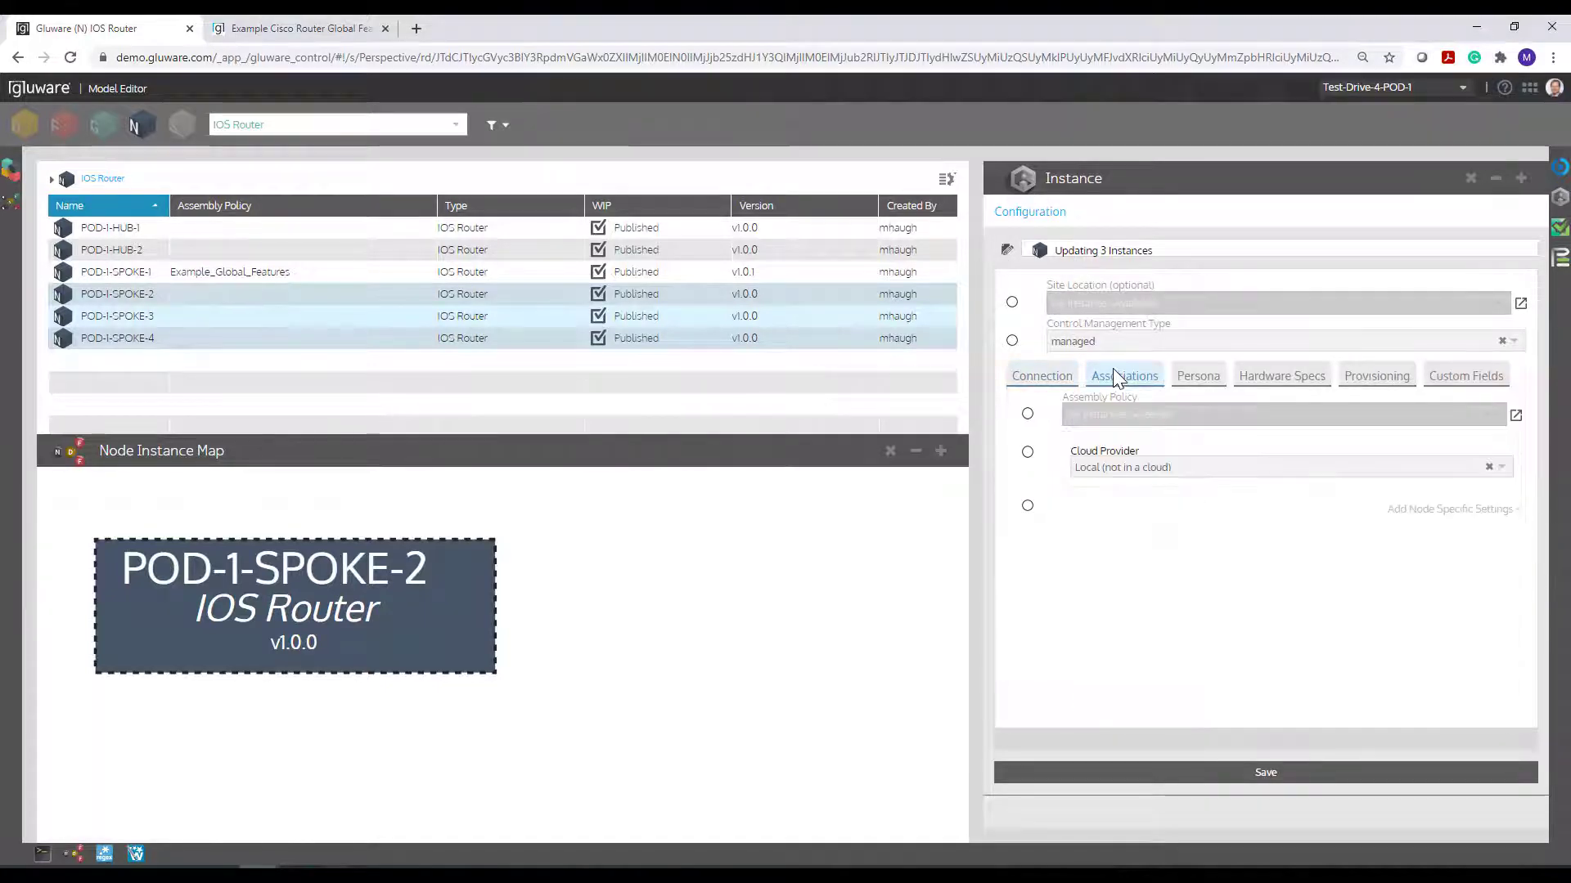
pyautogui.click(1027, 413)
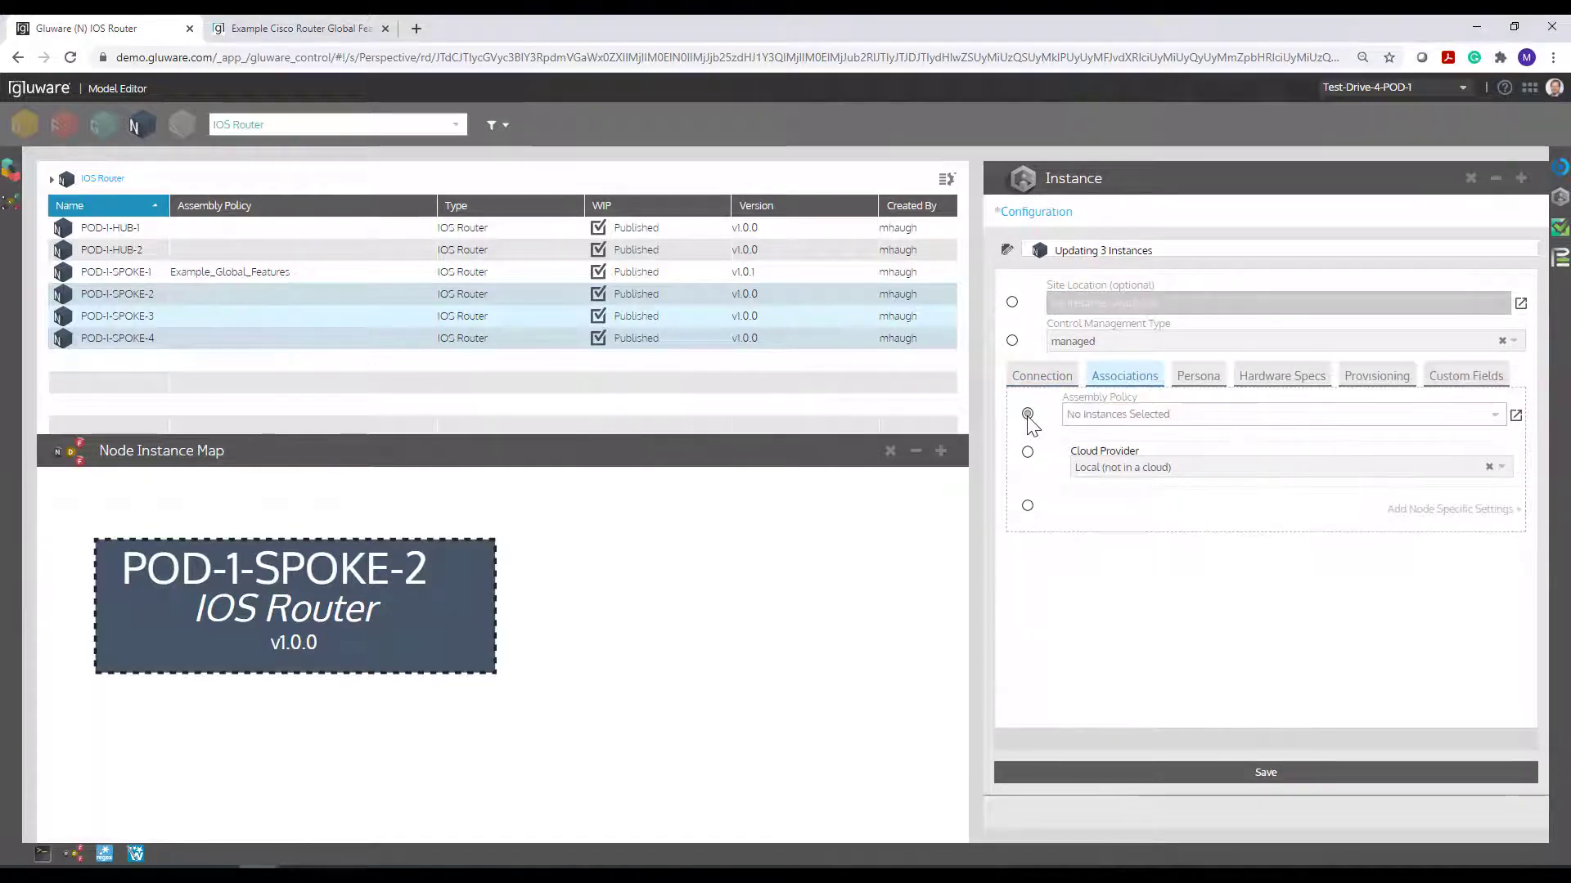
pyautogui.click(1105, 417)
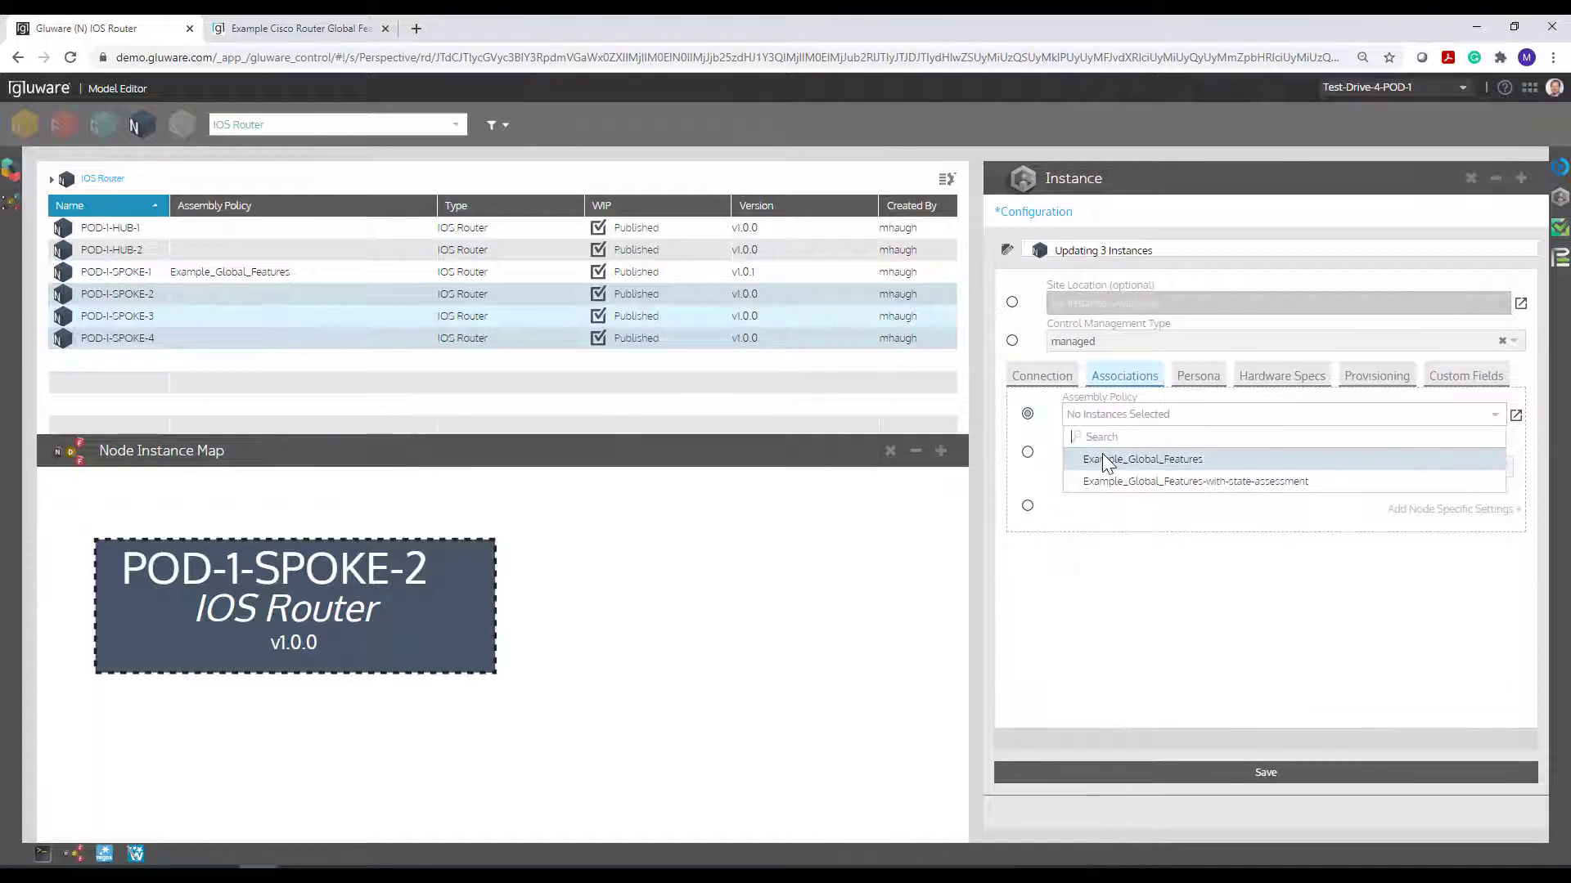
pyautogui.click(1102, 459)
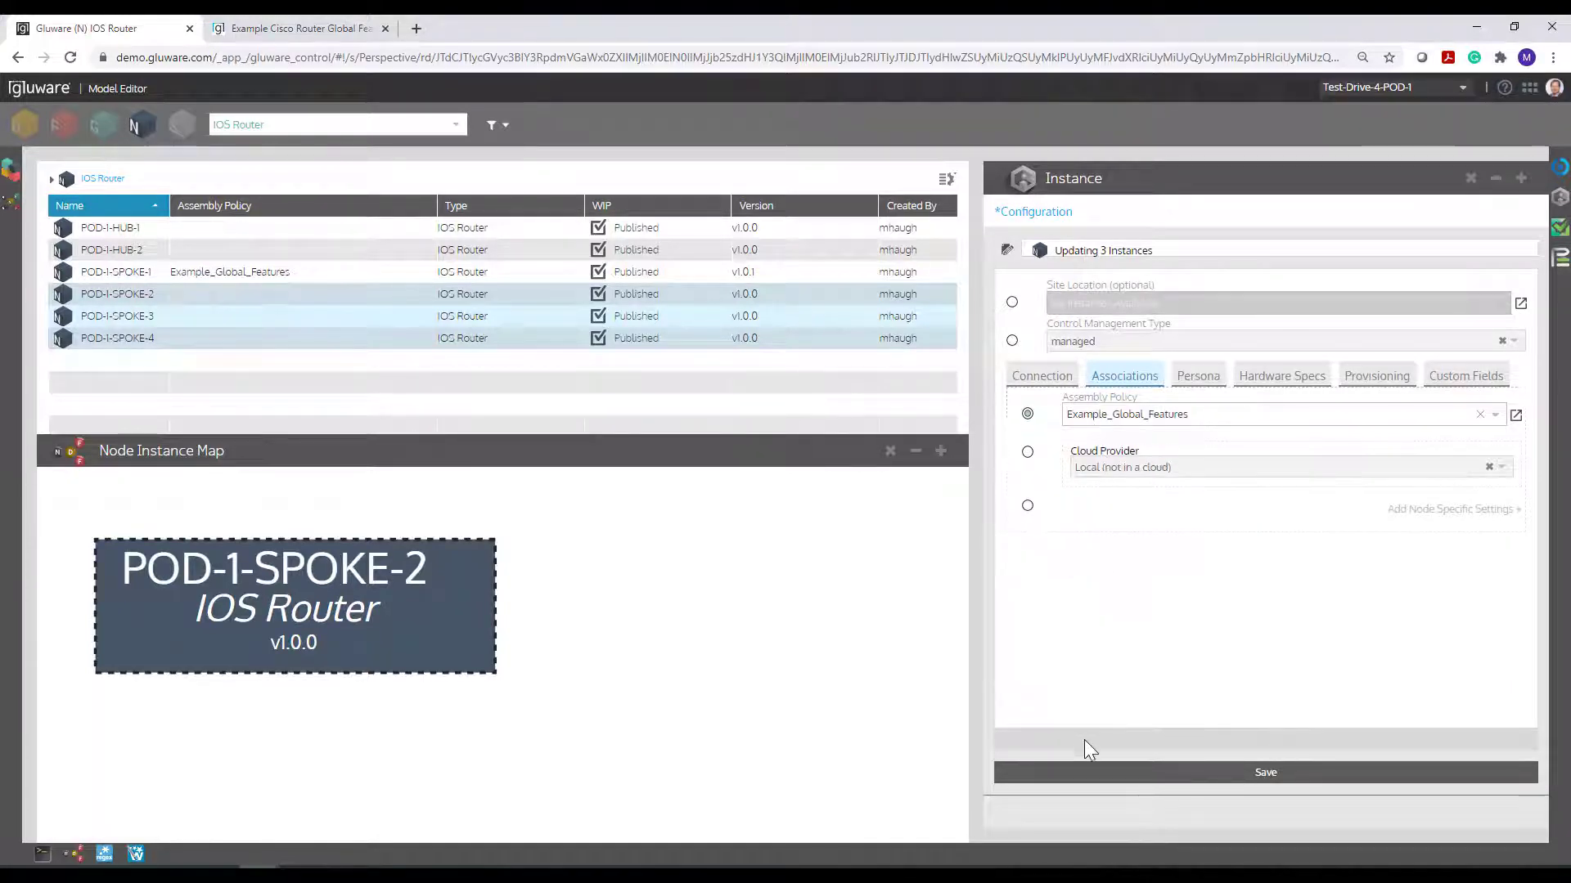
pyautogui.click(1083, 770)
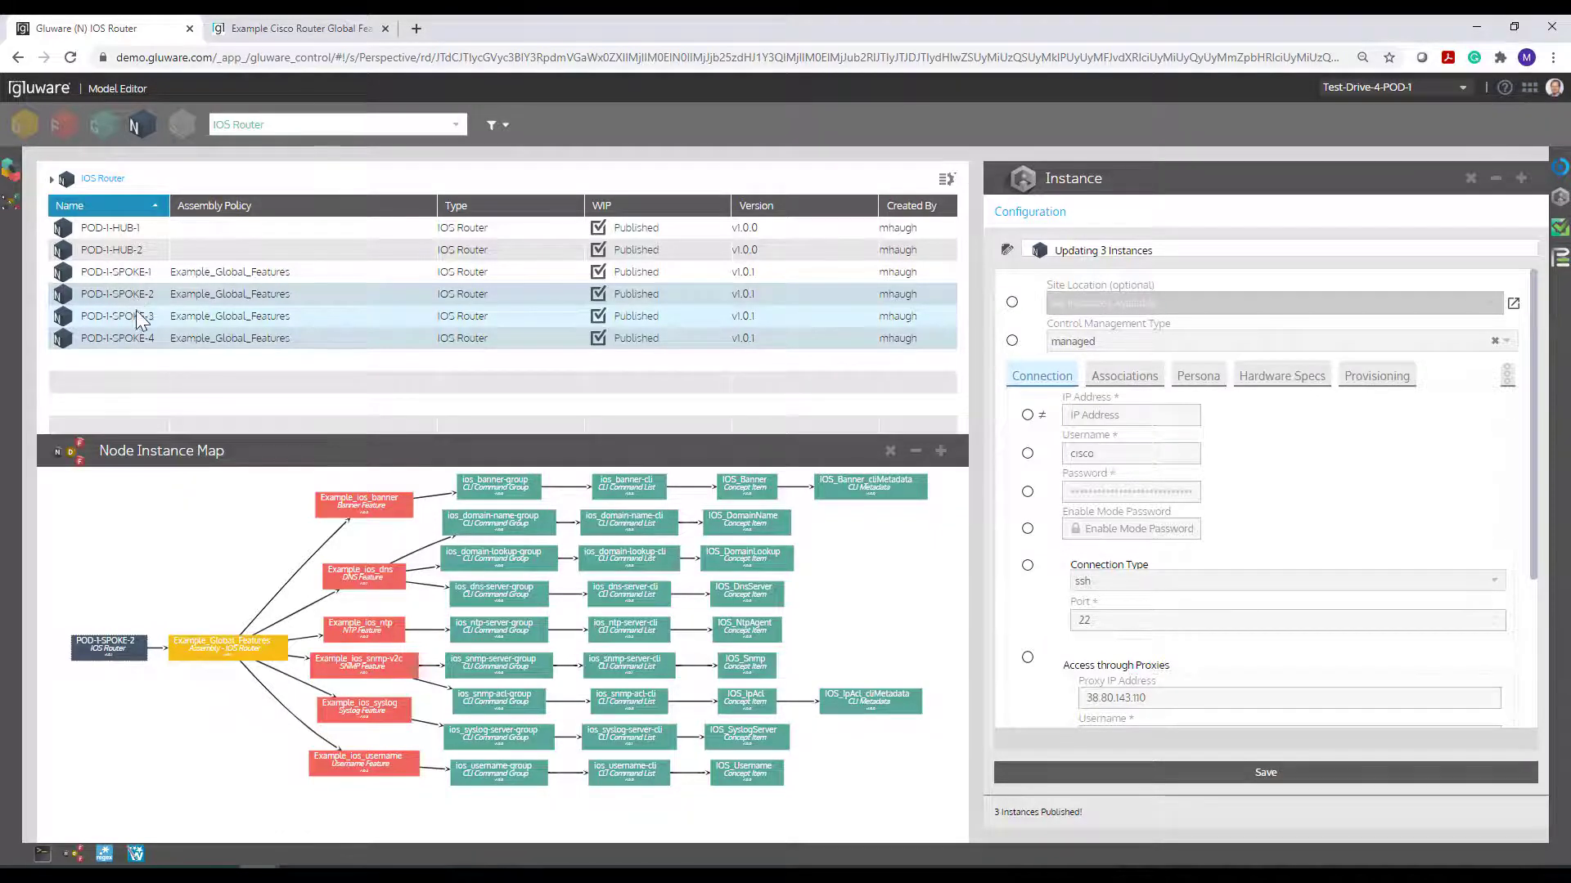
# - Start a Provision Features action on POD-1-SPOKE-2, POD-1-SPOKE-3 and POD-1-SPOKE-4
pyautogui.click(1560, 230)
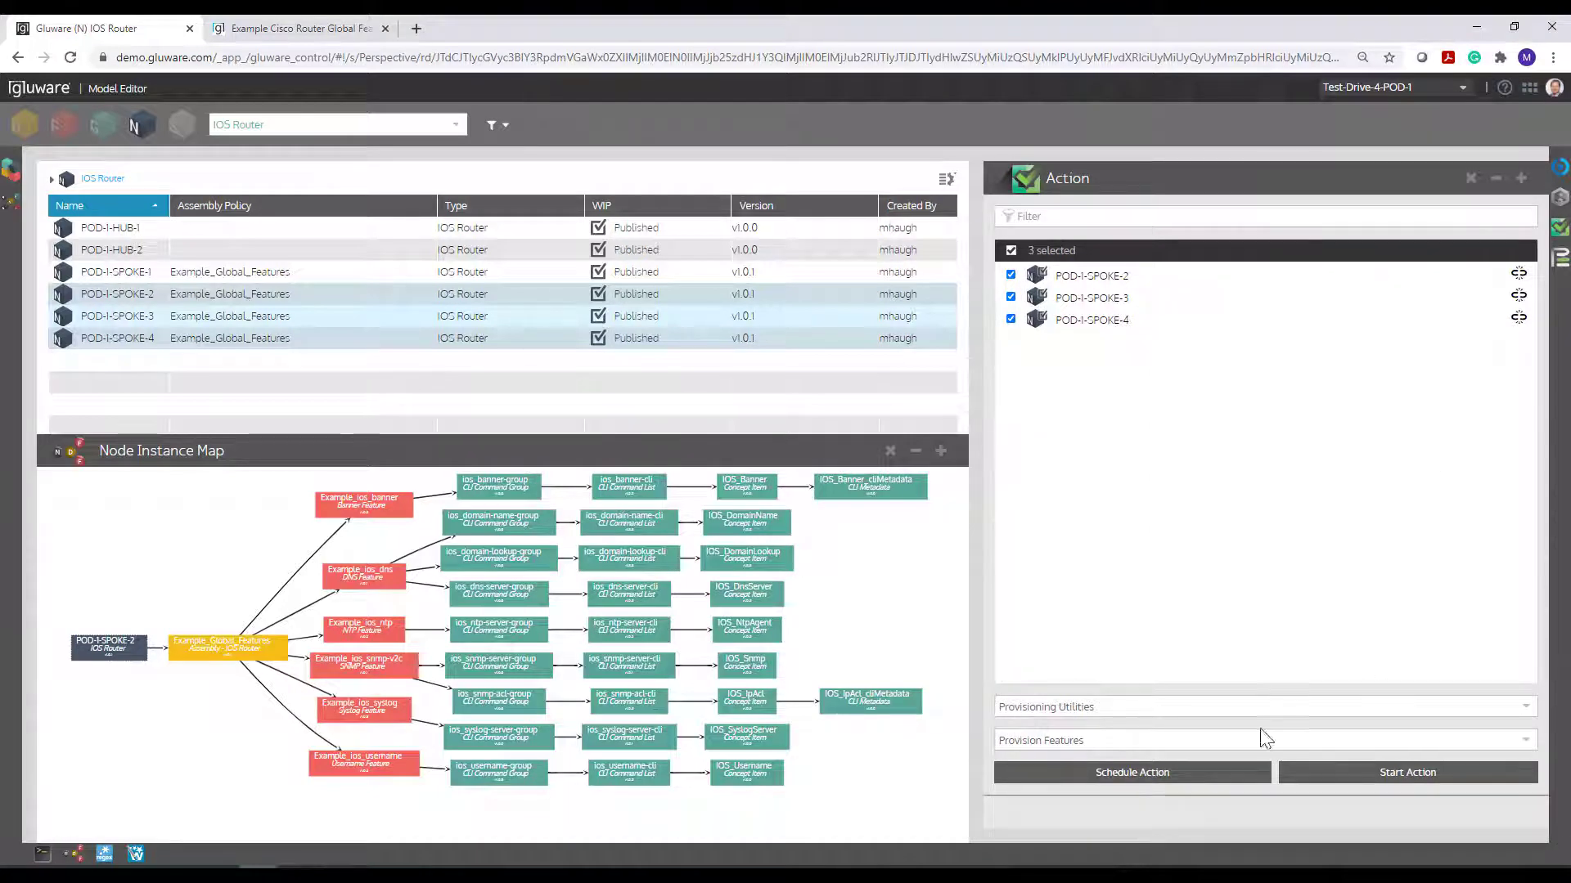
pyautogui.click(1346, 768)
pyautogui.click(1266, 806)
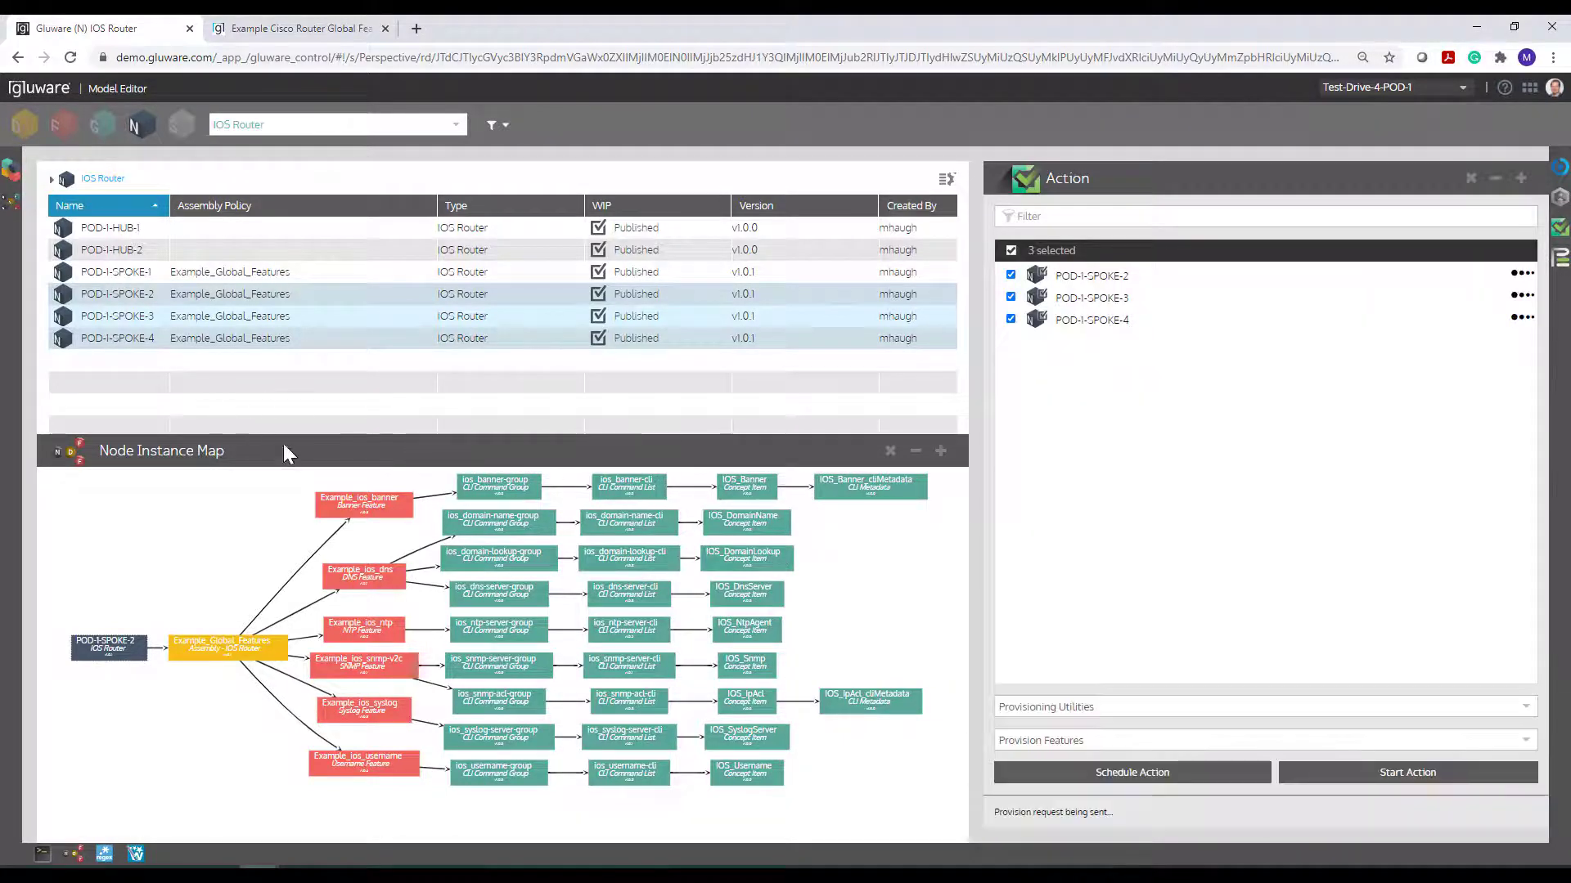
# - Check the feature configuration and provisioning status columns for the three spoke nodes being provisioned
pyautogui.moveTo(347, 434); pyautogui.dragTo(342, 505)
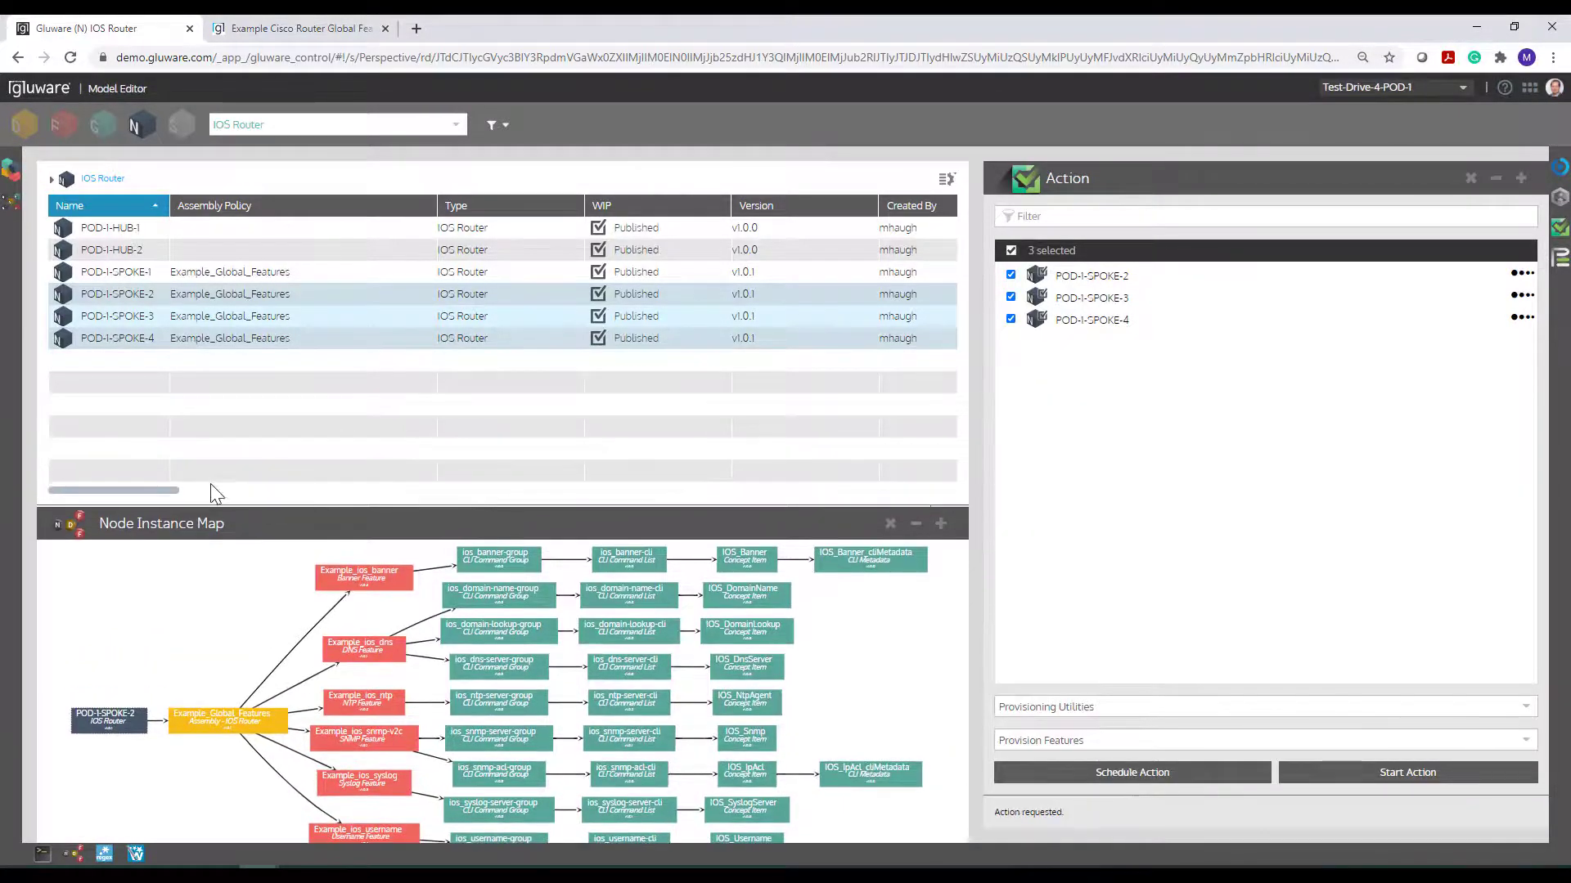
pyautogui.moveTo(167, 490); pyautogui.dragTo(707, 498)
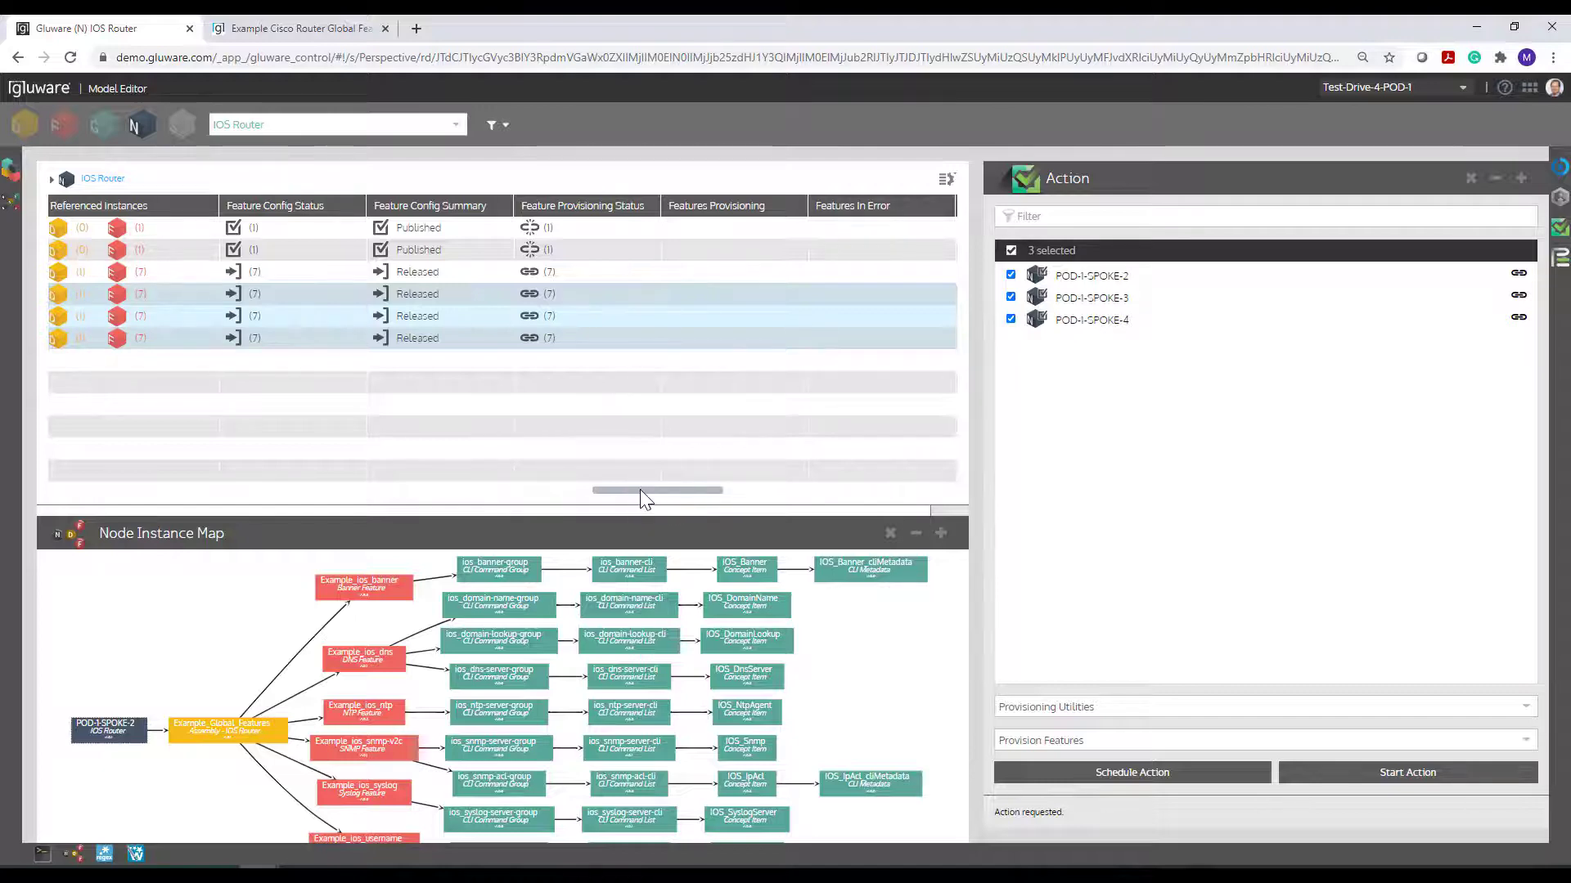
pyautogui.moveTo(640, 489); pyautogui.dragTo(600, 489)
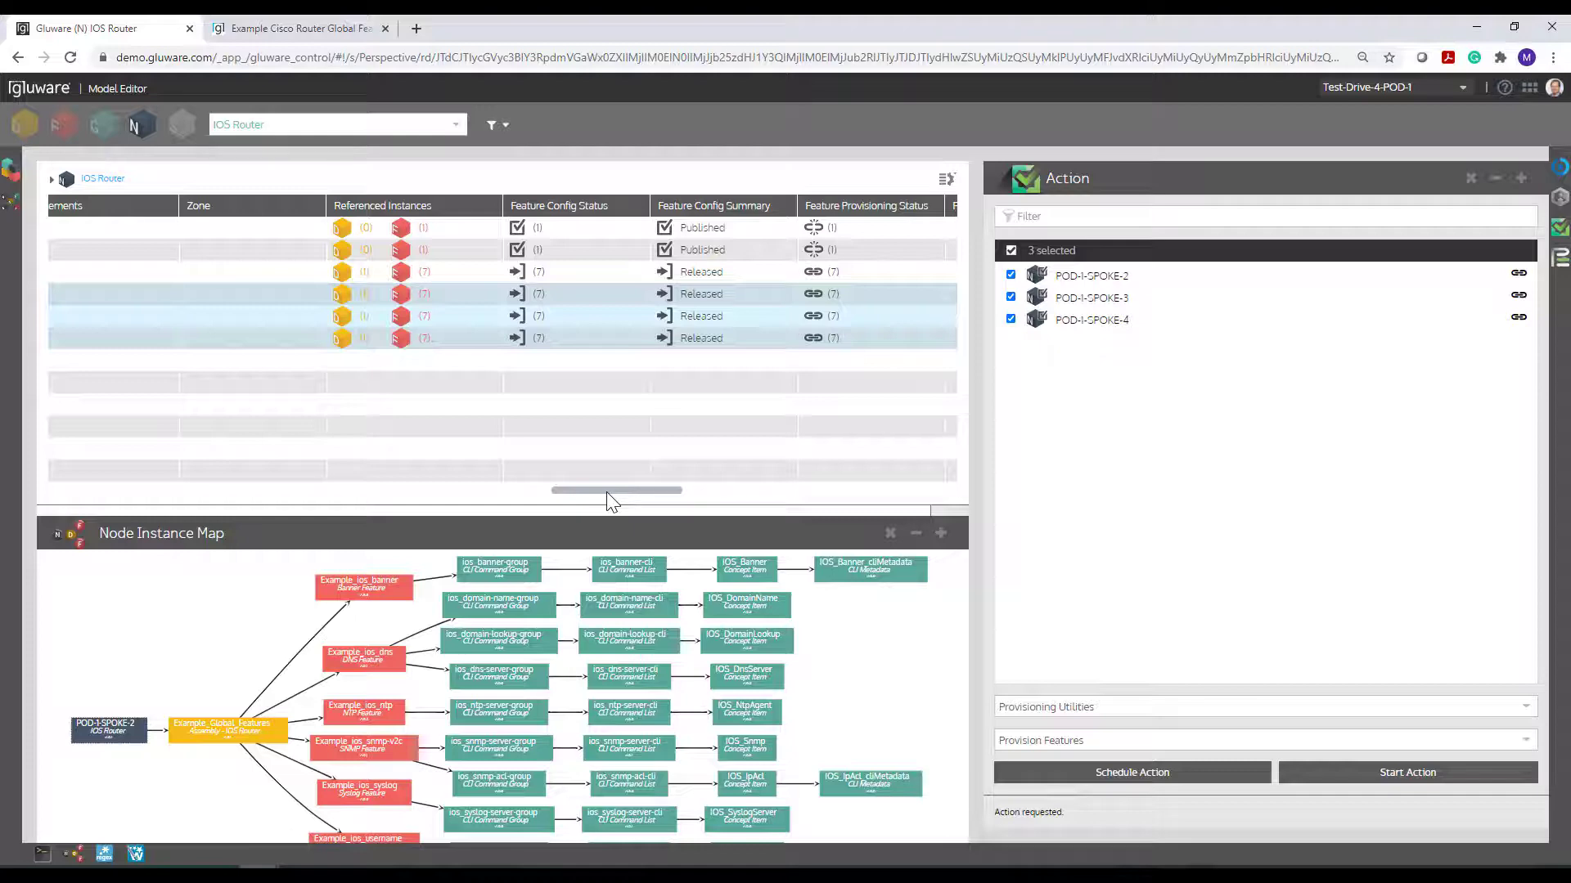
pyautogui.moveTo(606, 492); pyautogui.dragTo(663, 498)
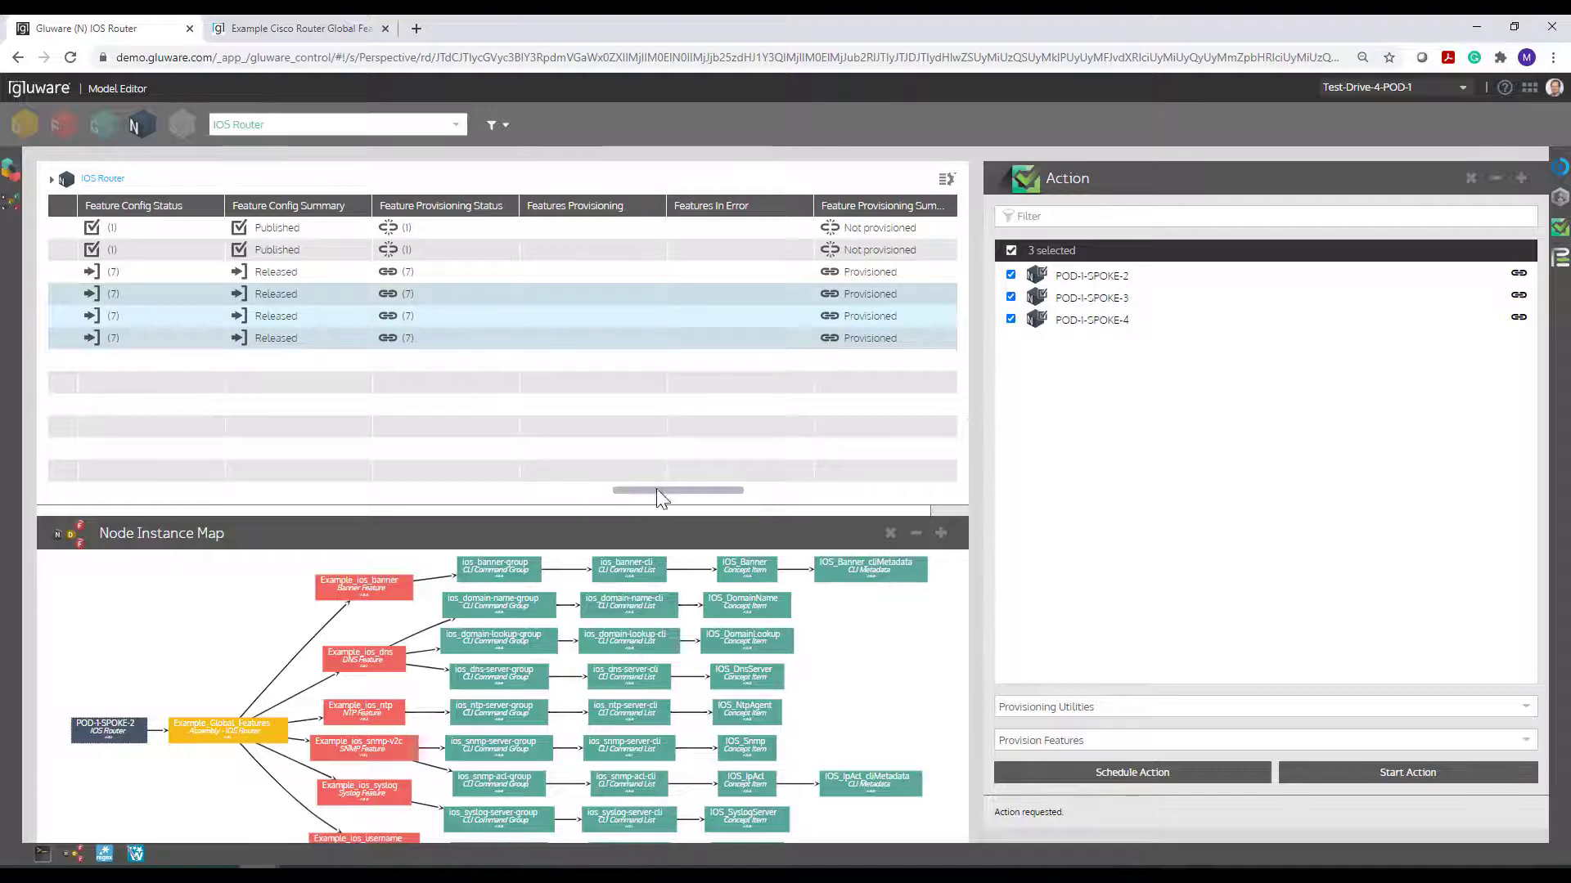
pyautogui.moveTo(631, 491); pyautogui.dragTo(55, 468)
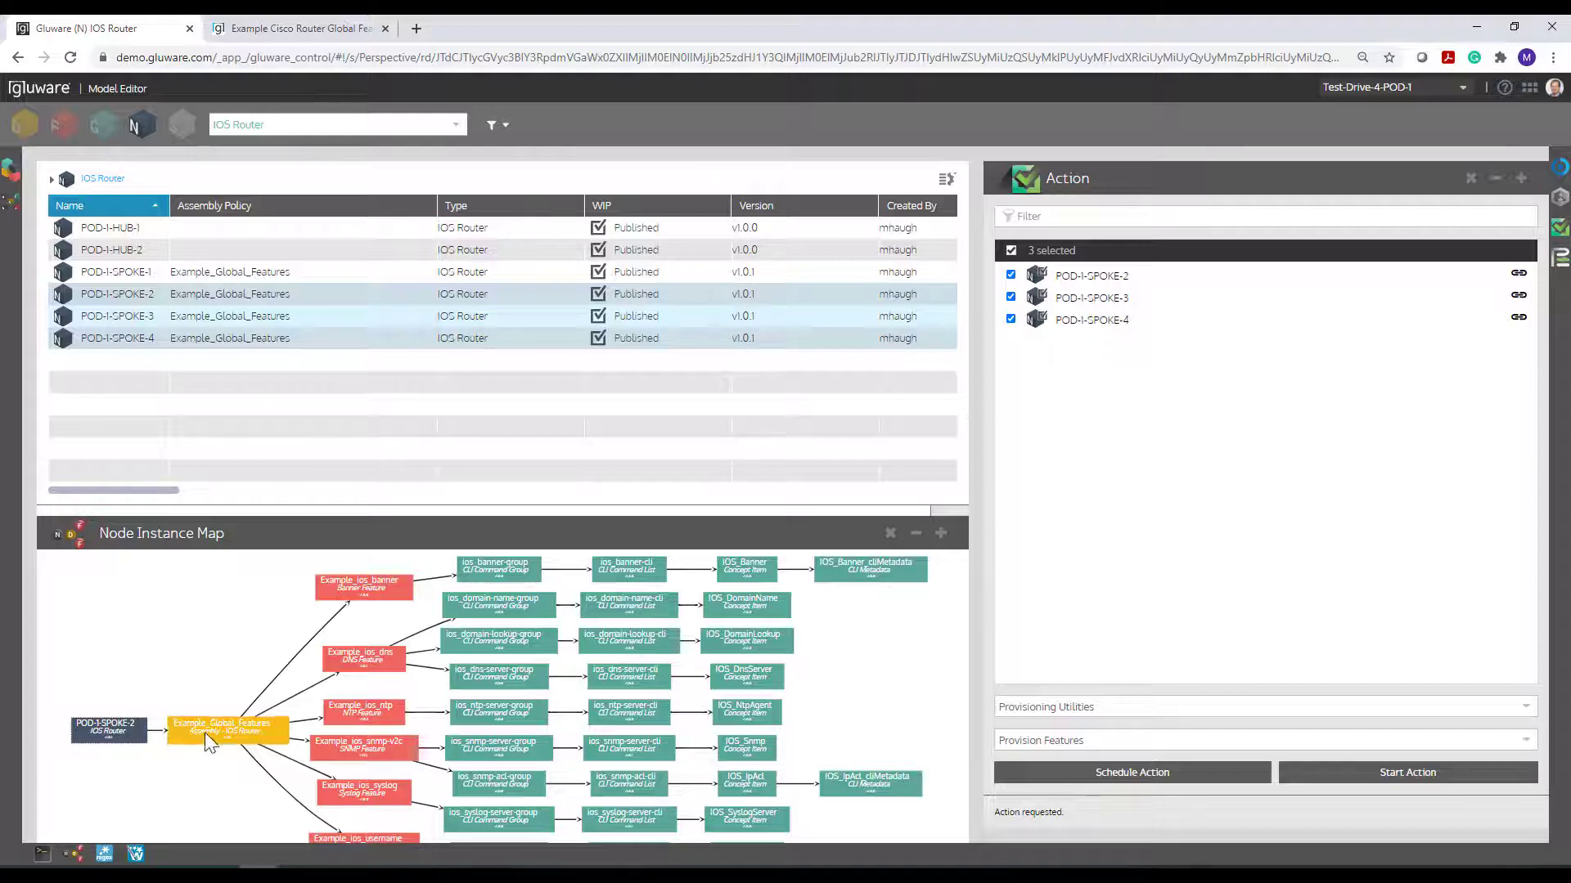
# - Open the Example_Global_Features assembly from POD-1-SPOKE-2's node instance map and show its feature configuration
pyautogui.scroll(-2, 234, 712)
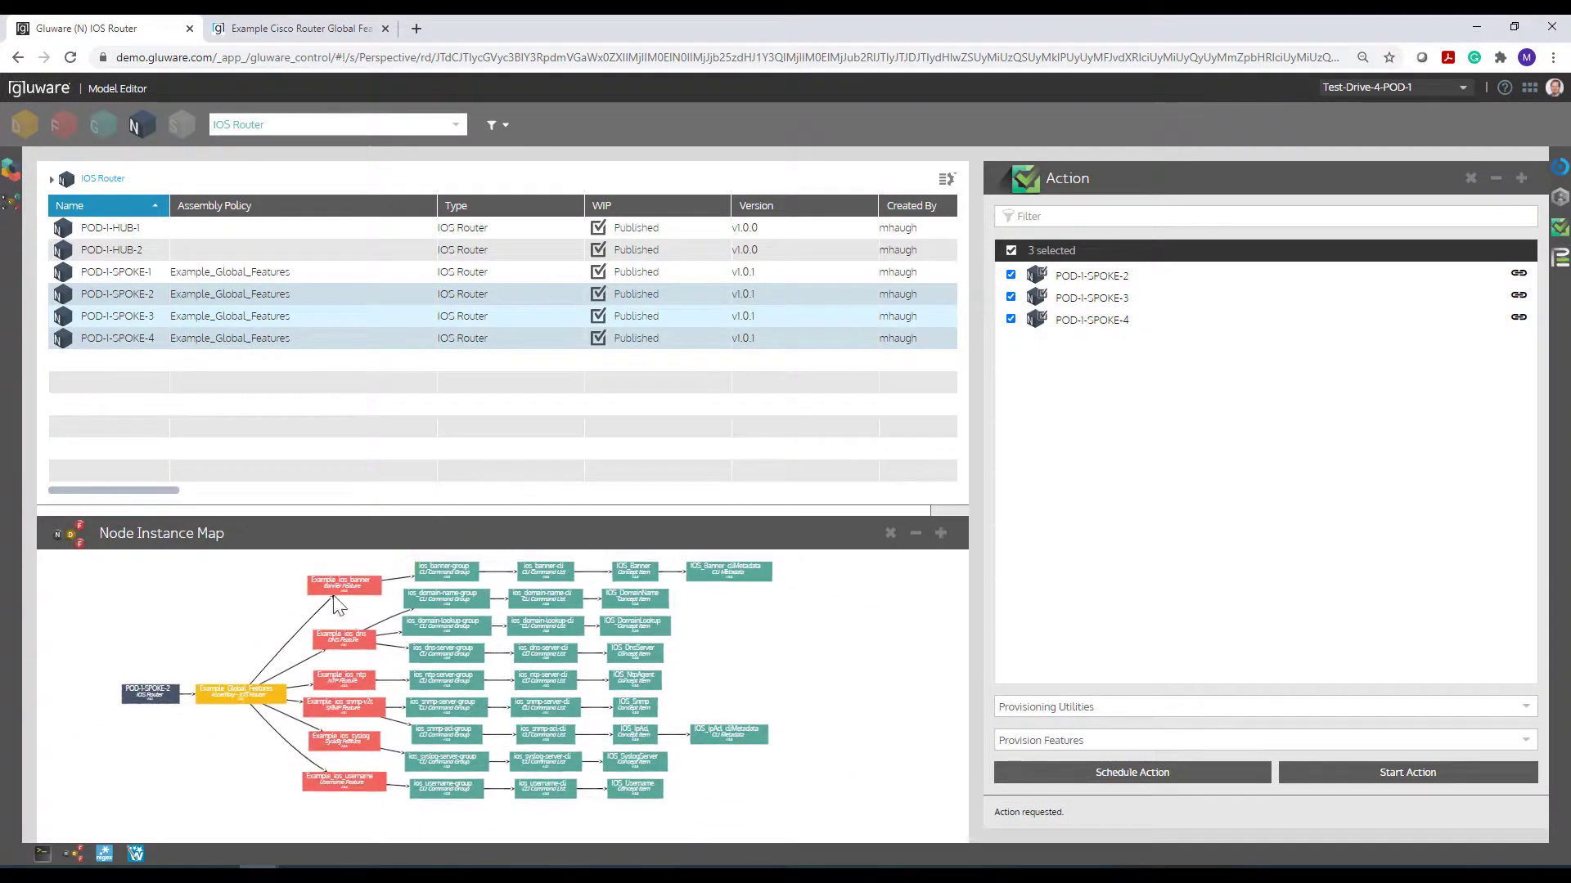
pyautogui.doubleClick(242, 695)
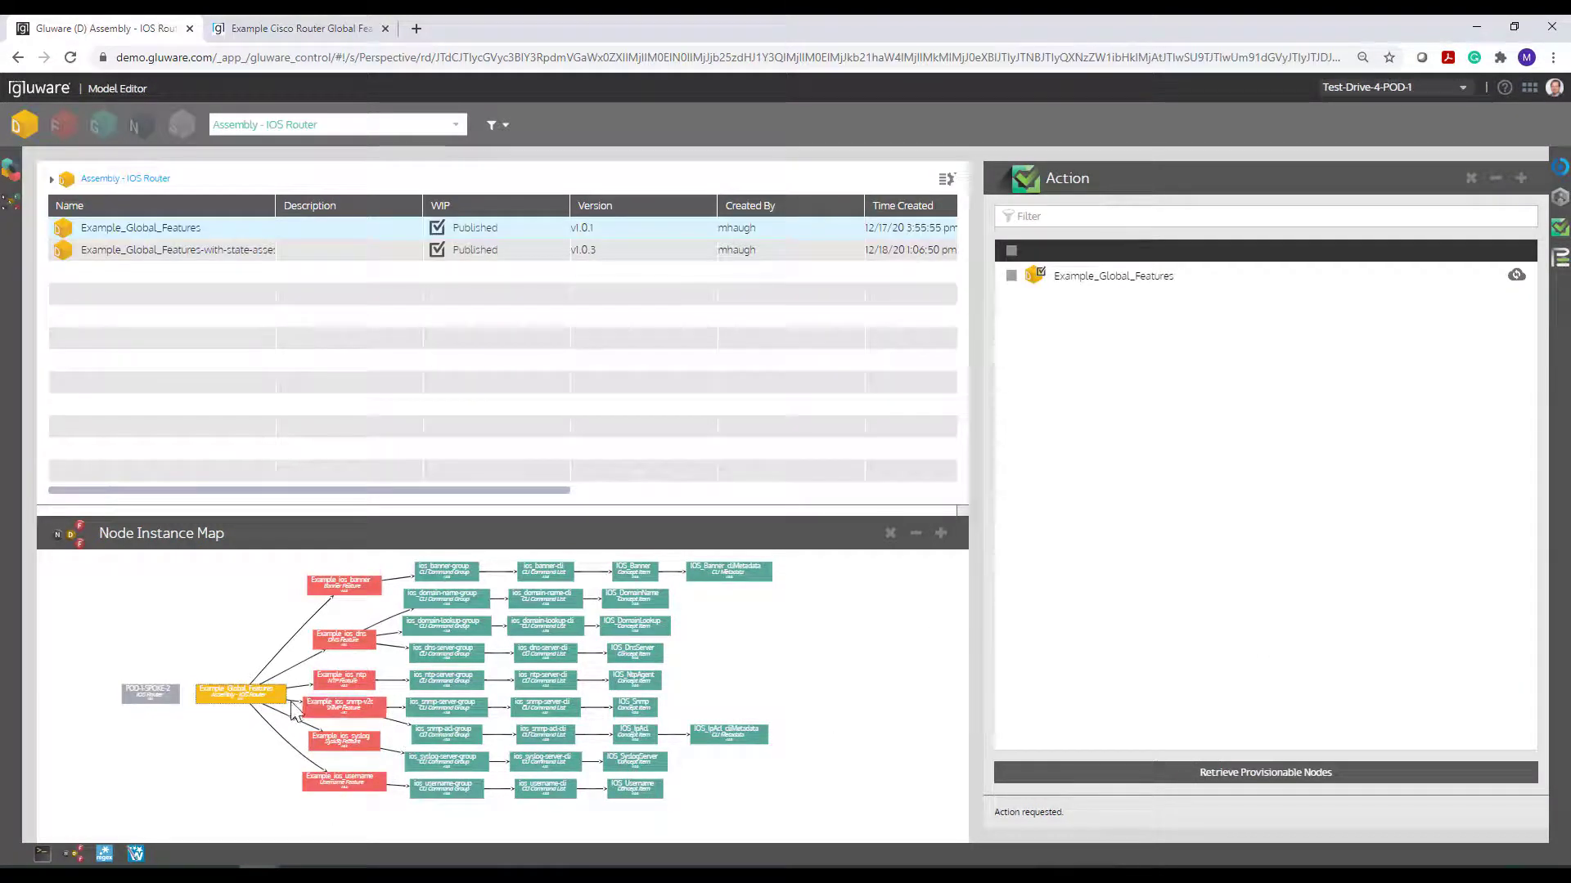
pyautogui.click(260, 701)
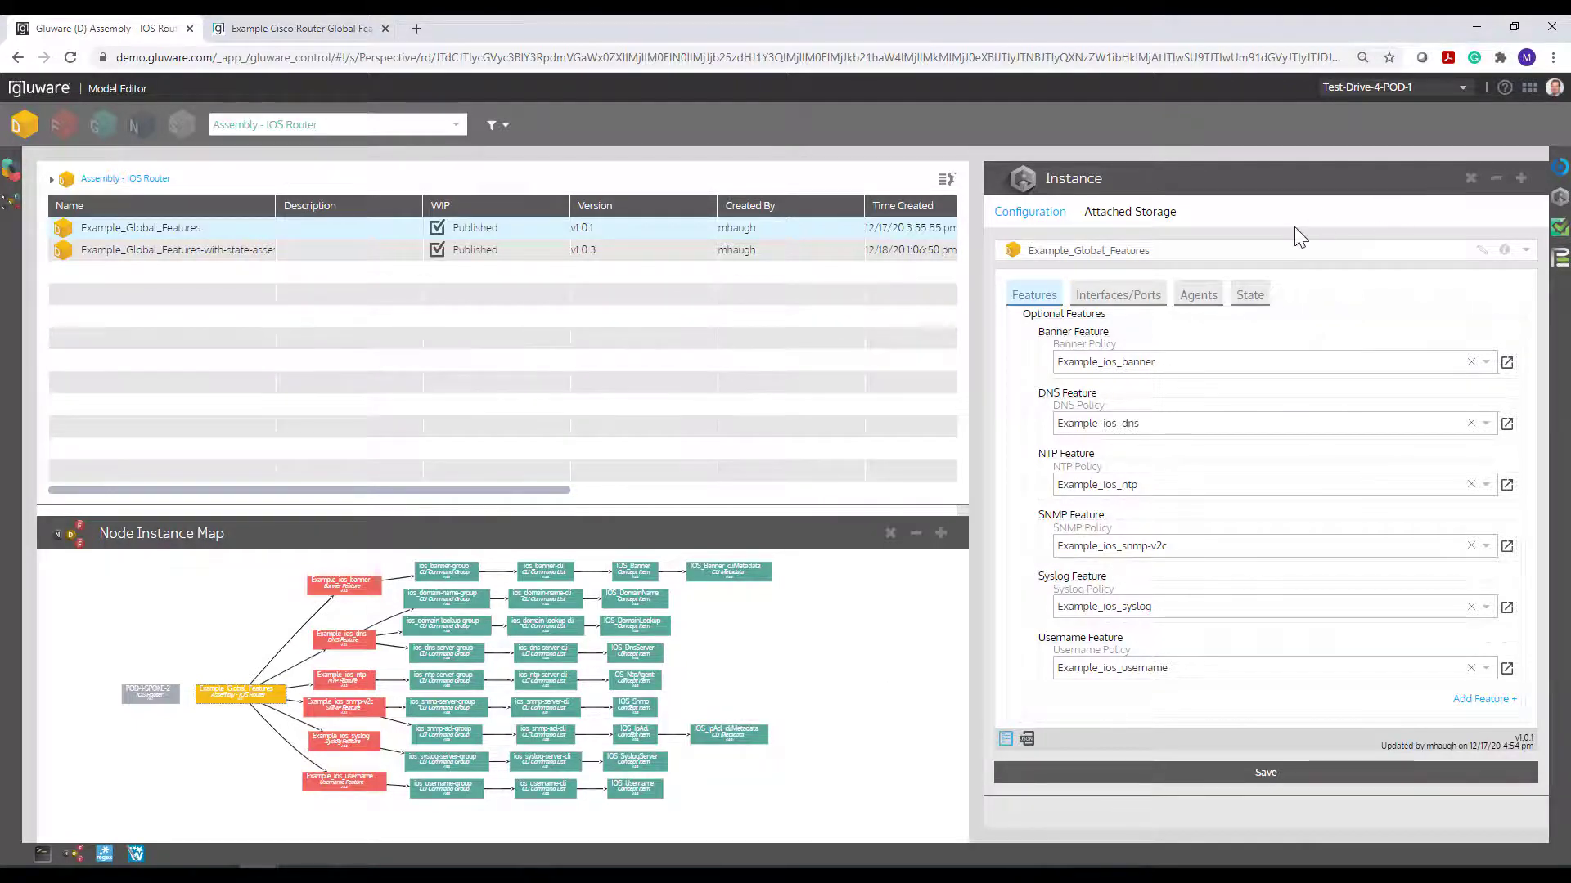
# - Switch to Config Drift and Audit, enlarge the Audit Policy Explorer and bring up the Device Explorer
pyautogui.click(1526, 87)
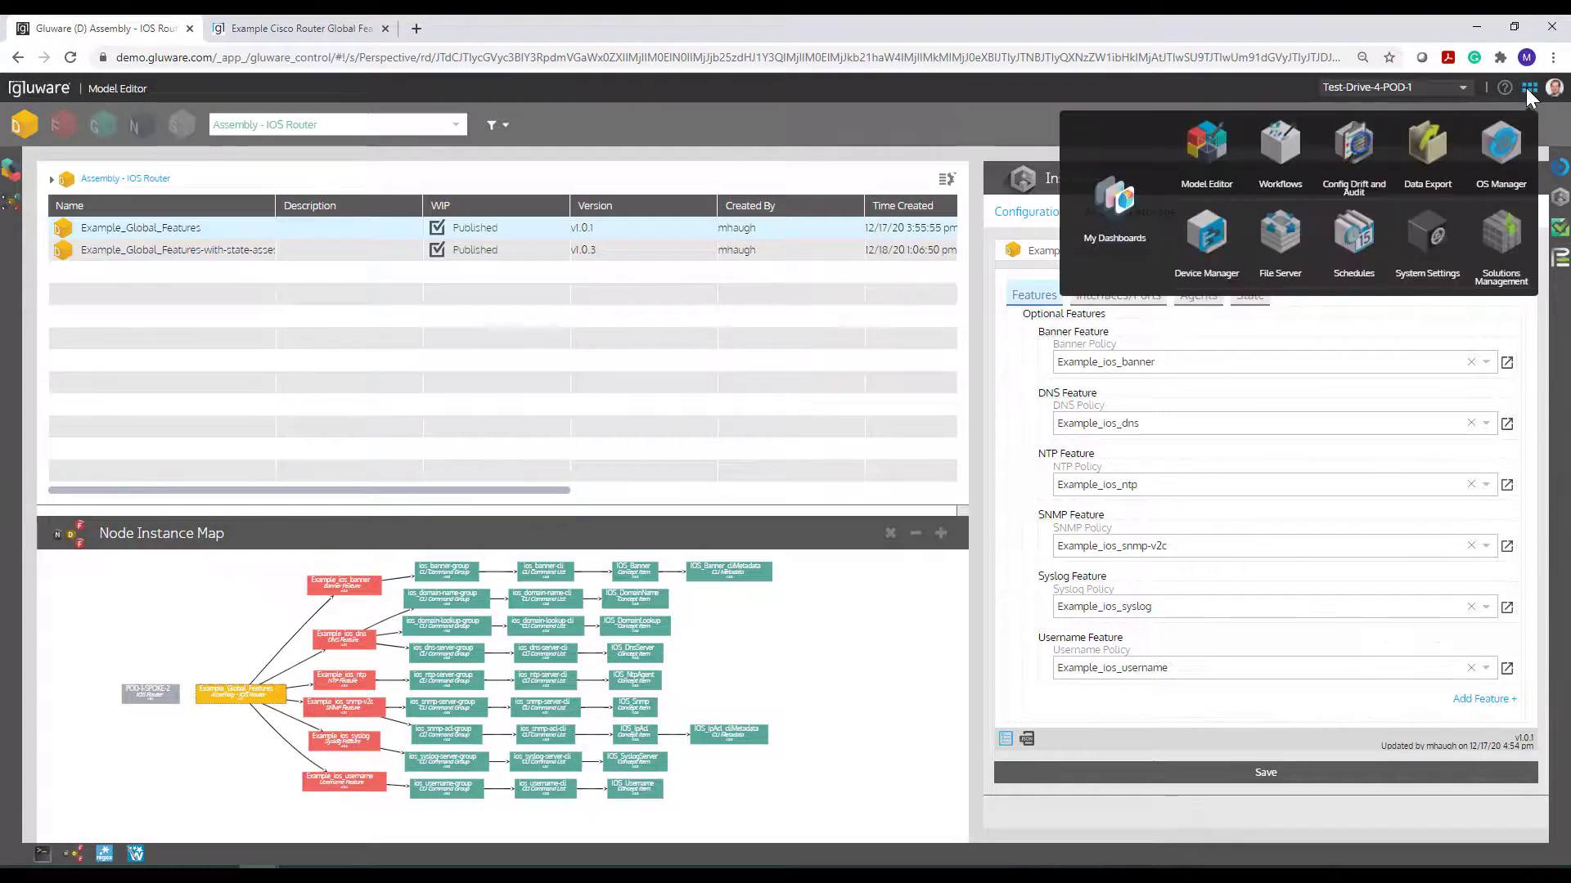
pyautogui.click(1342, 145)
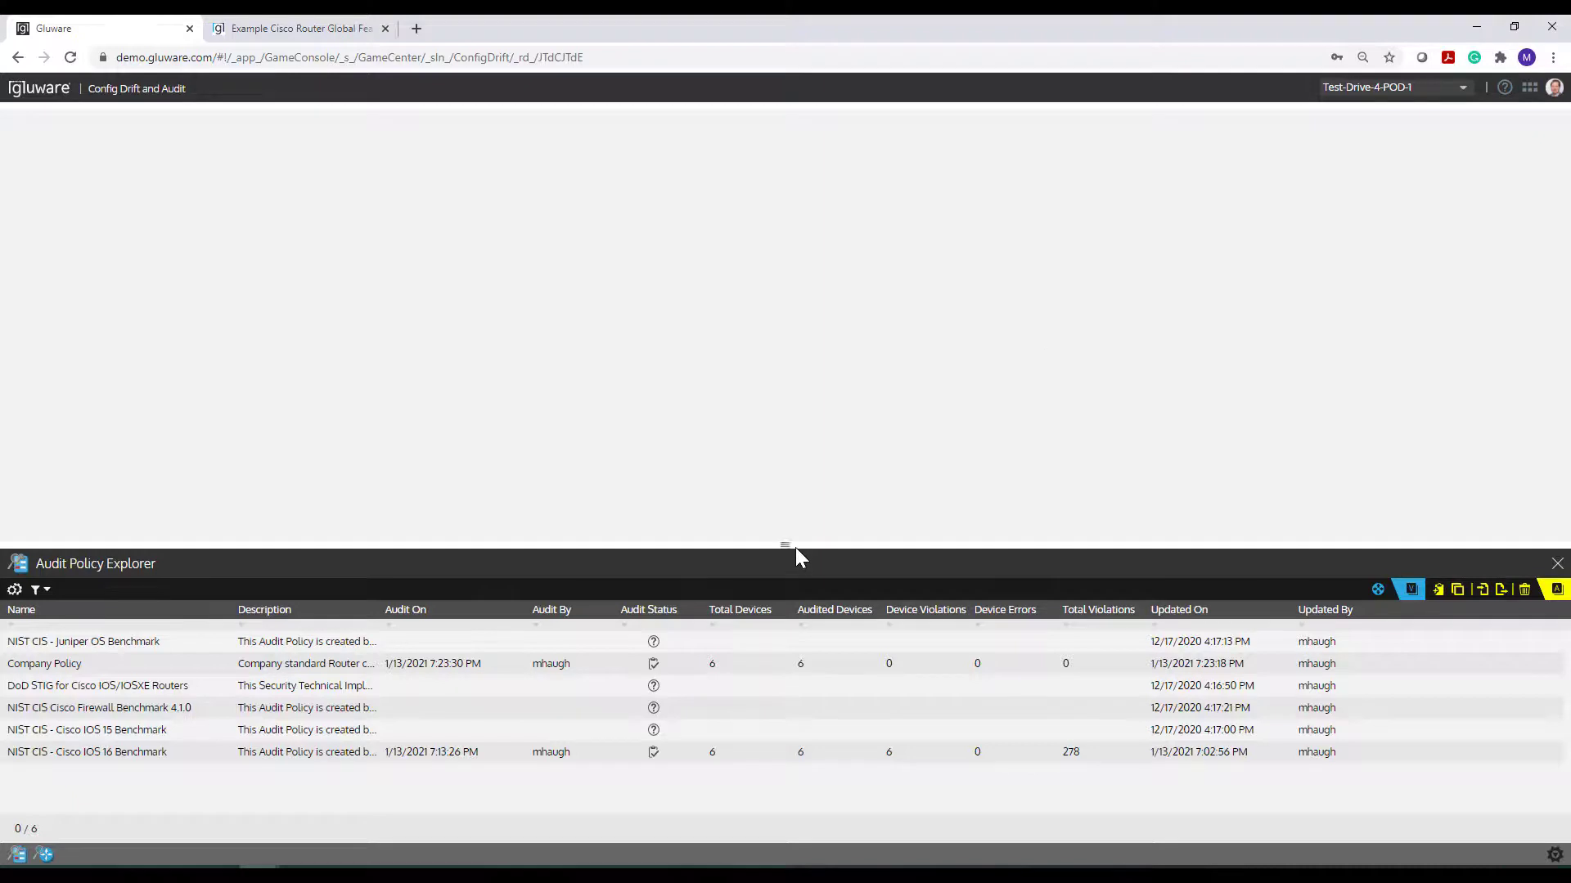
pyautogui.moveTo(795, 548); pyautogui.dragTo(795, 456)
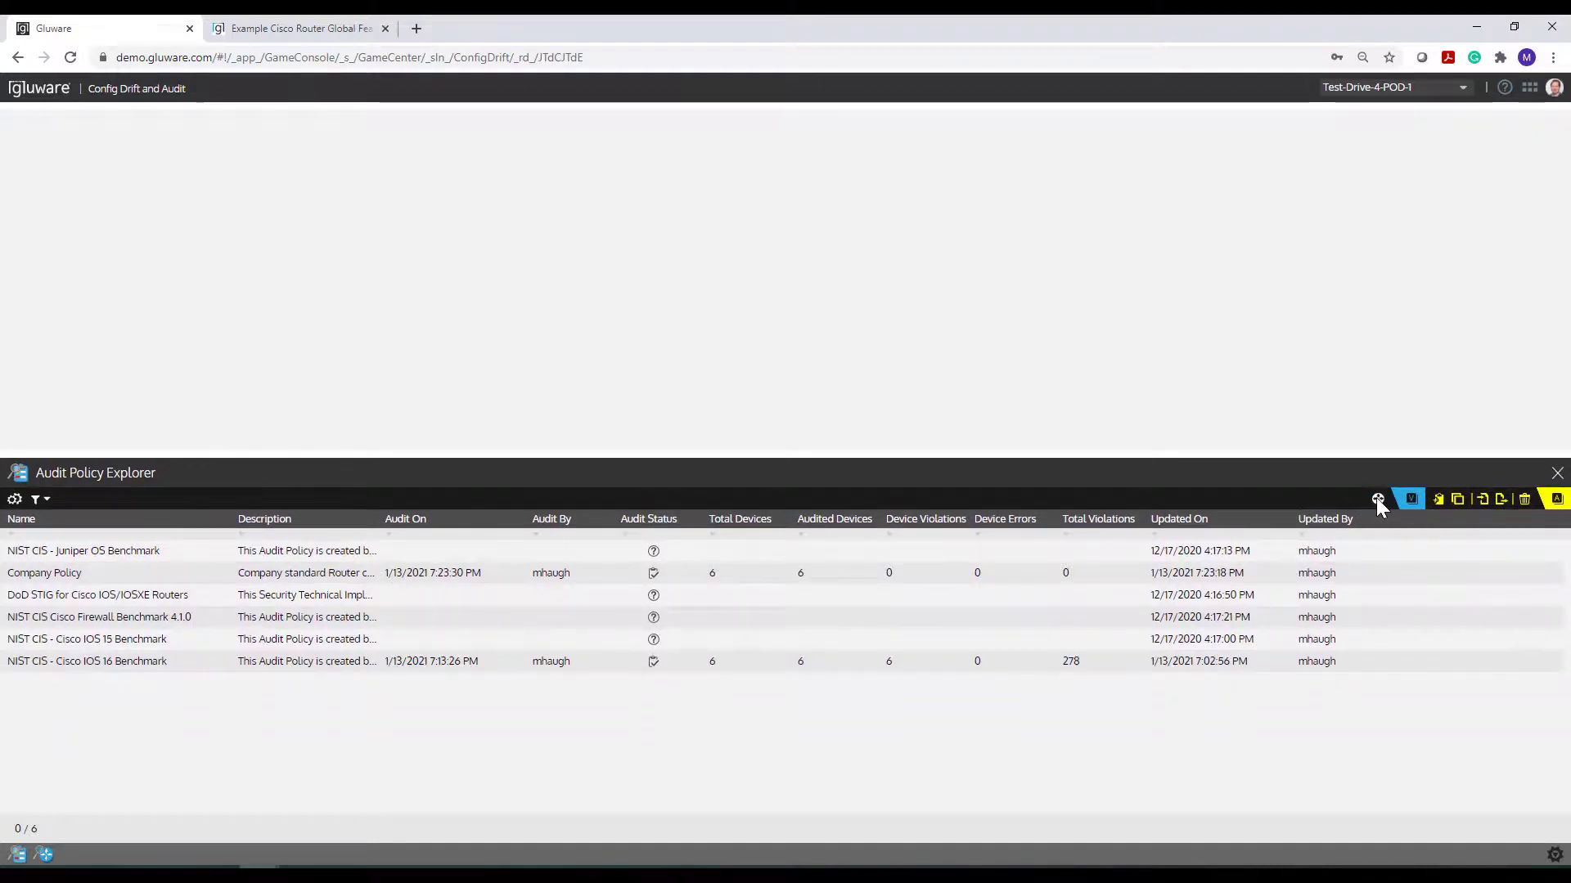
pyautogui.click(1378, 499)
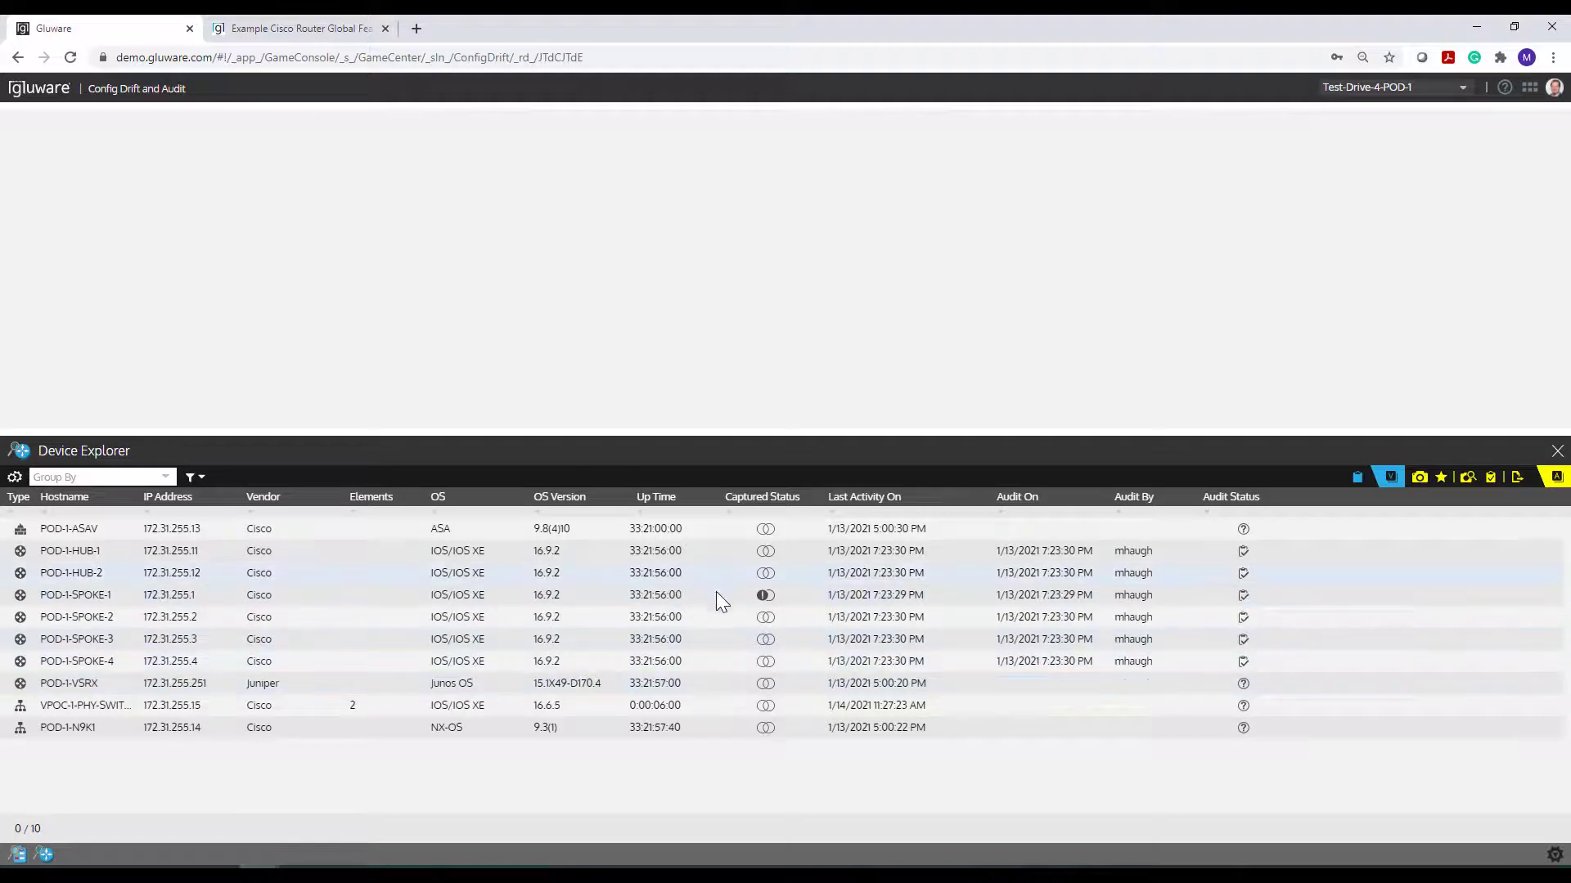
# - Select all devices in the Device Explorer and start a configuration capture of the selection without a snapshot name
pyautogui.click(676, 656)
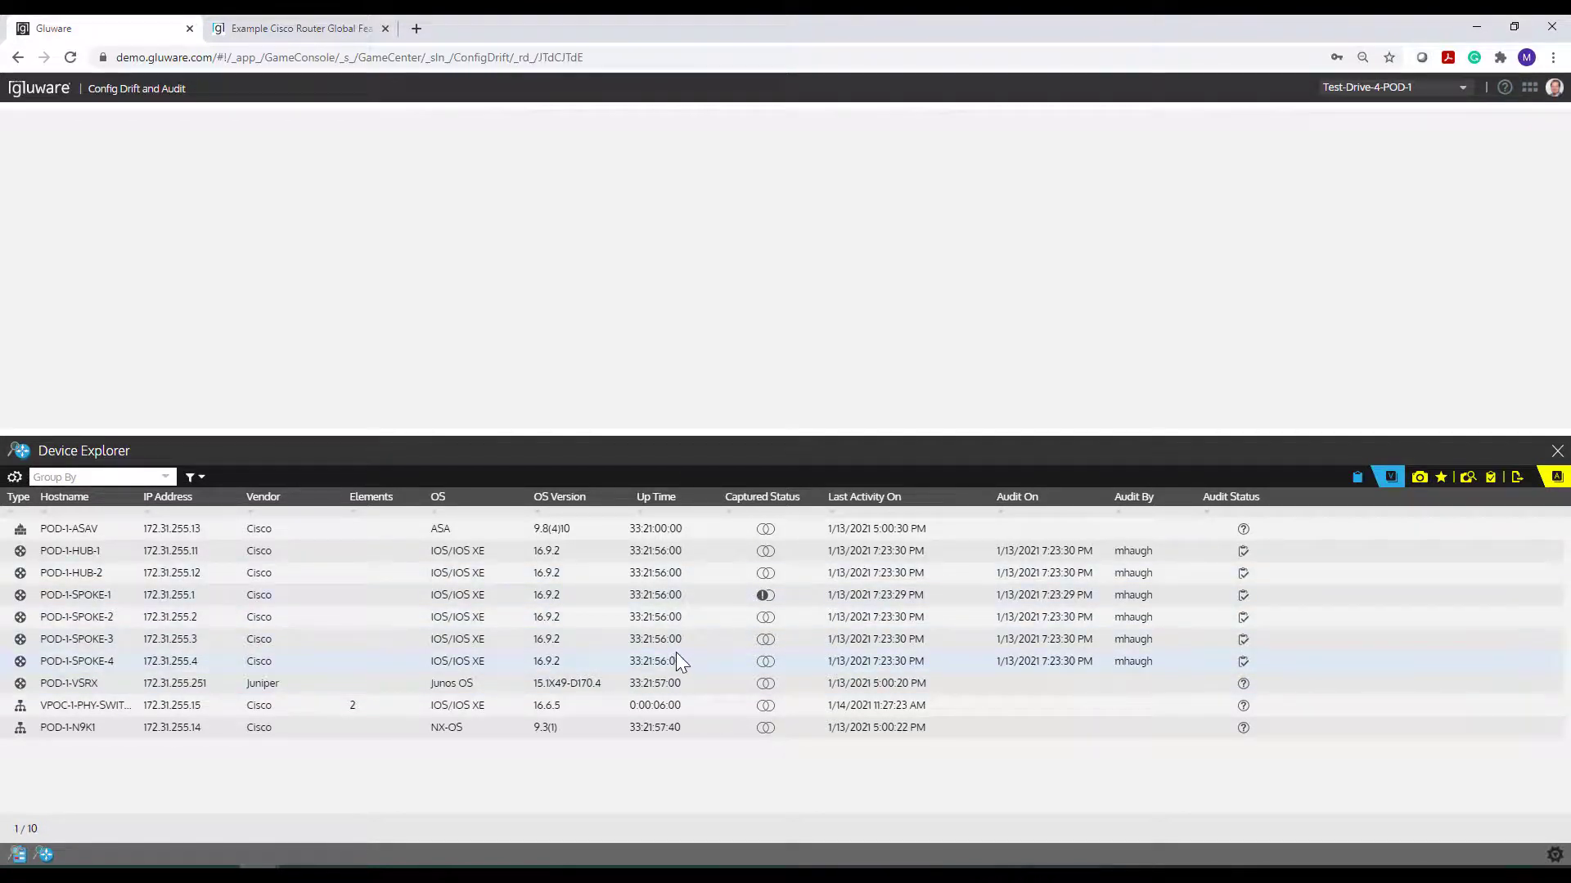
pyautogui.hotkey('ctrl', 'a')
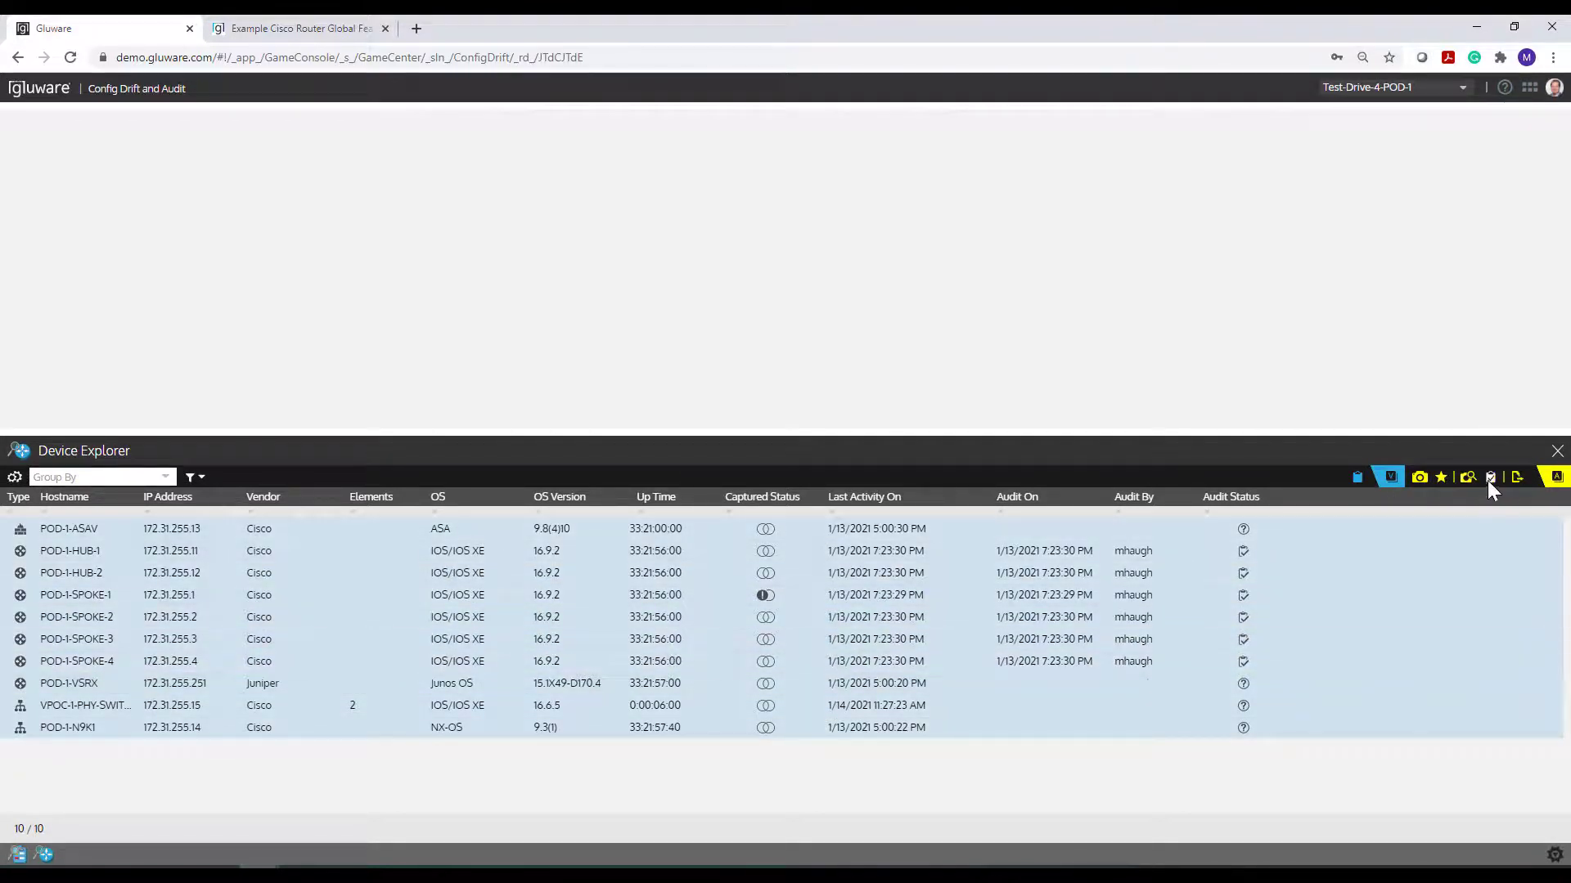
pyautogui.click(1418, 479)
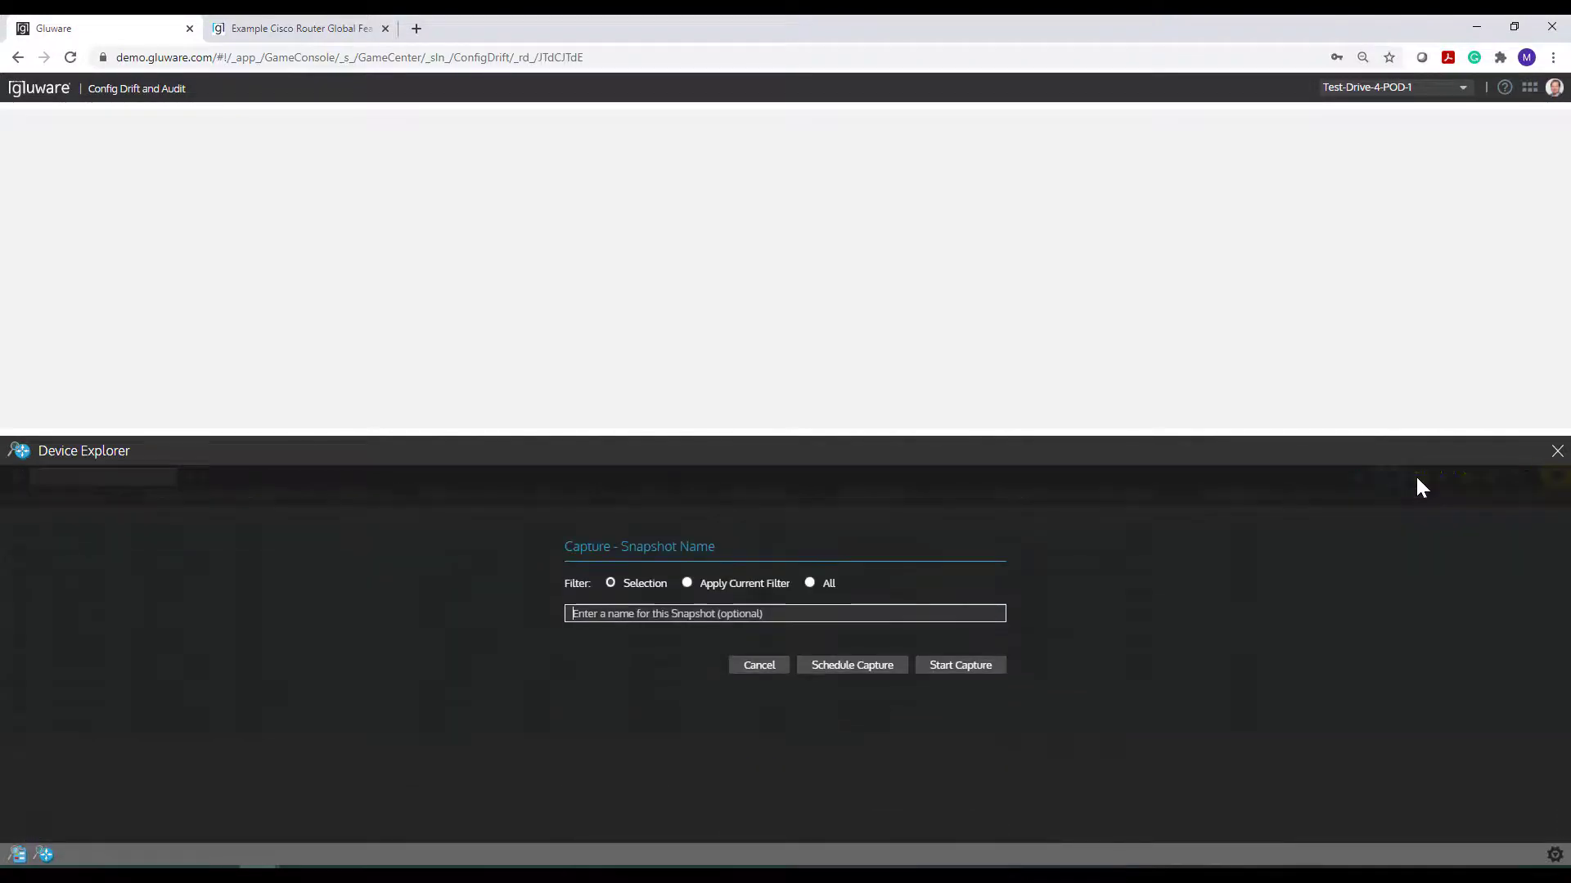
pyautogui.click(953, 664)
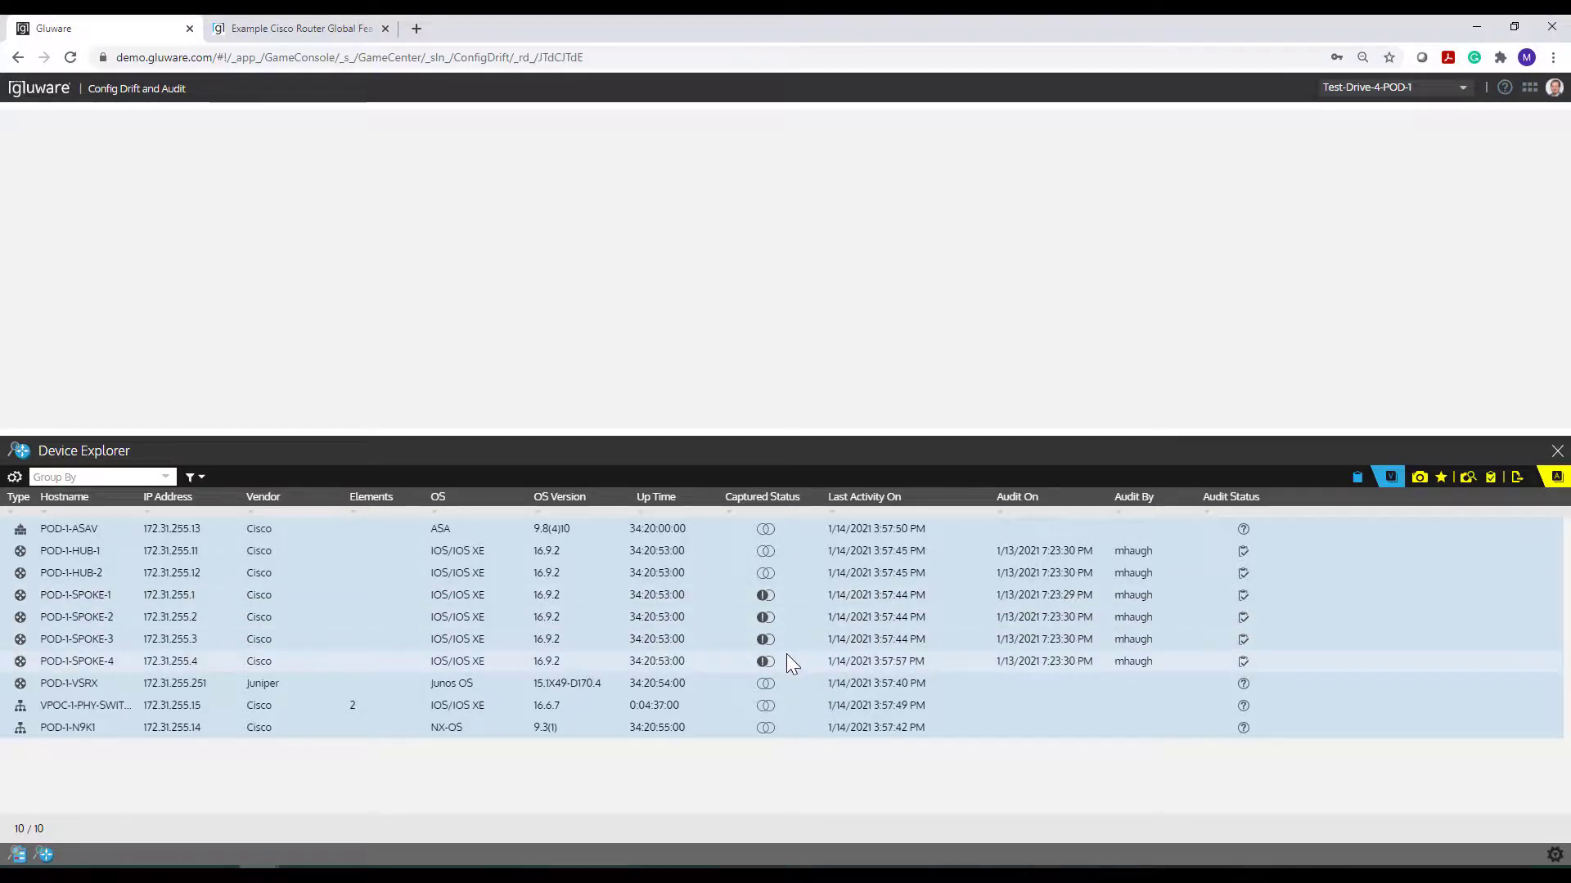
# - Compare the default and latest captured configurations of POD-1-SPOKE-1, POD-1-SPOKE-2 and POD-1-SPOKE-4, examining the username lines
pyautogui.click(759, 592)
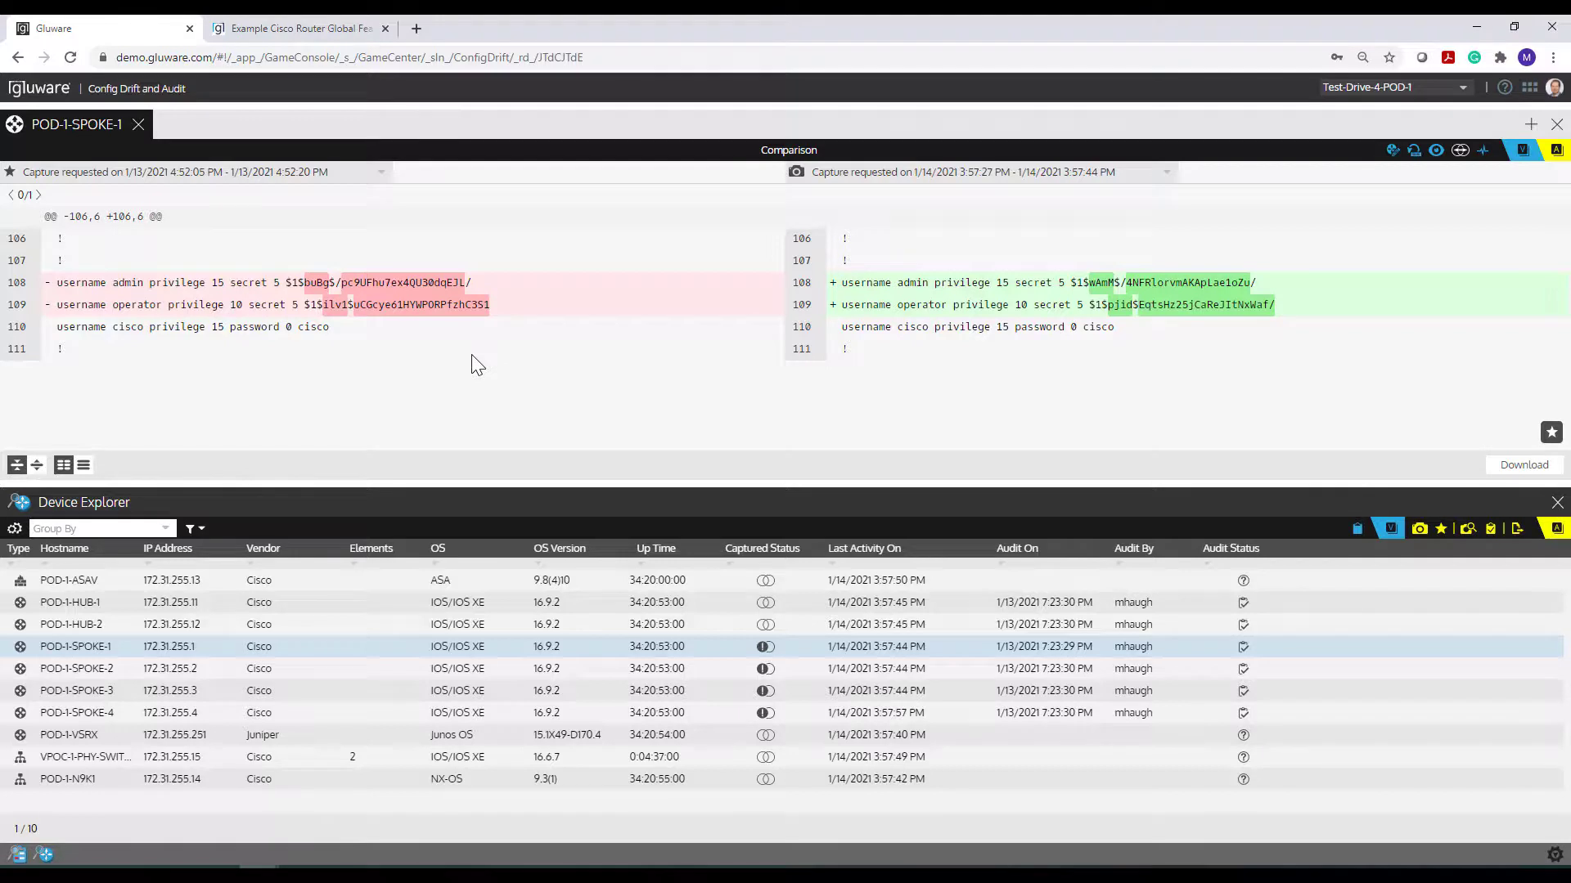
pyautogui.moveTo(300, 328); pyautogui.dragTo(335, 331)
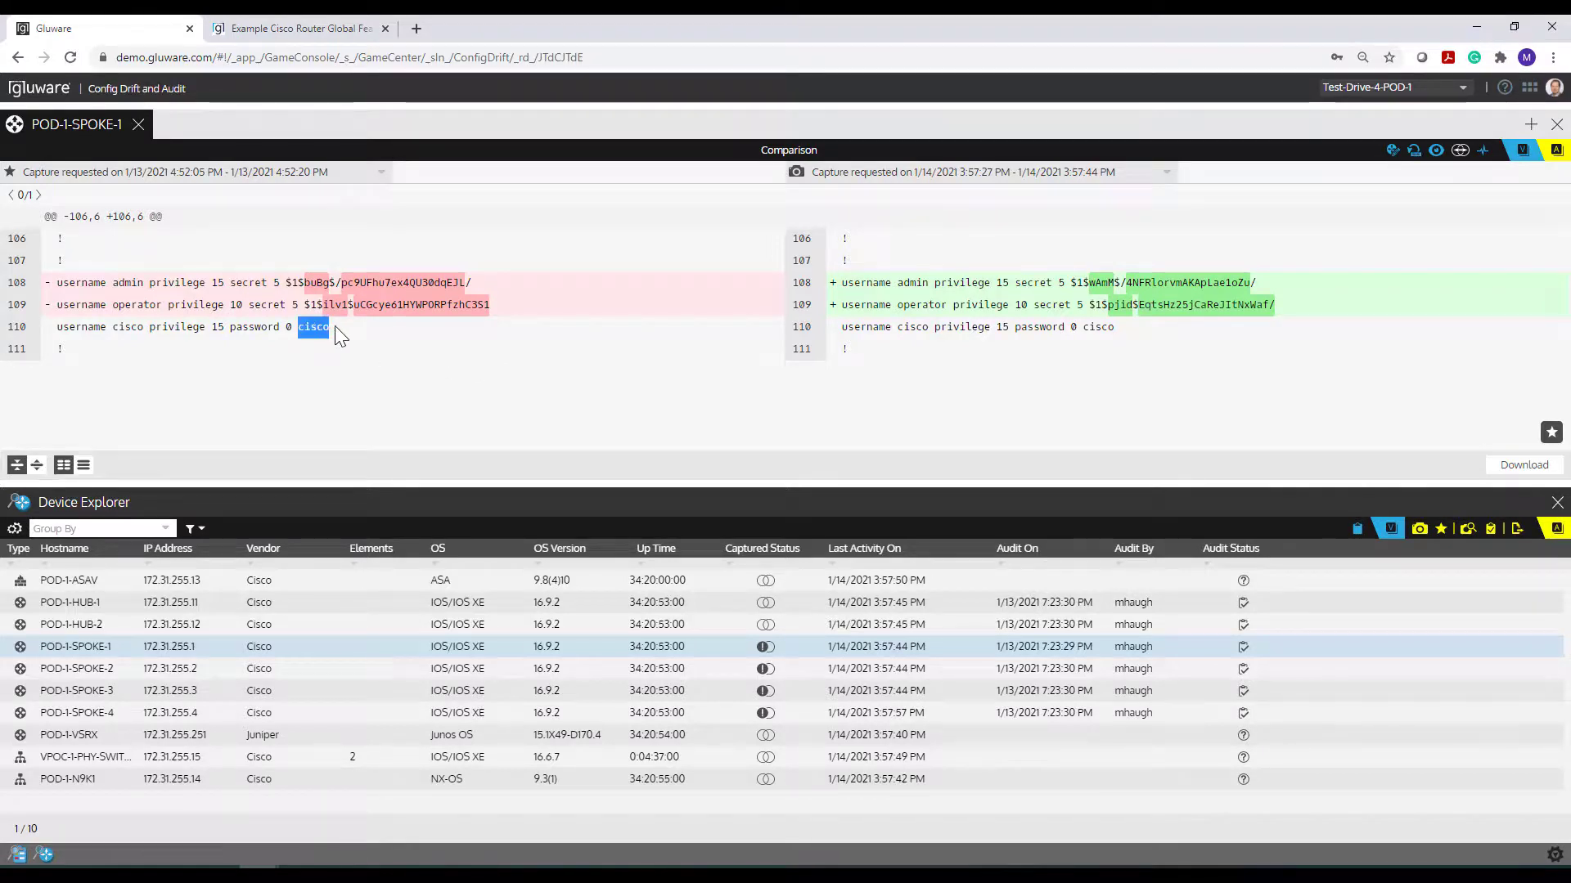
pyautogui.click(341, 333)
pyautogui.doubleClick(656, 665)
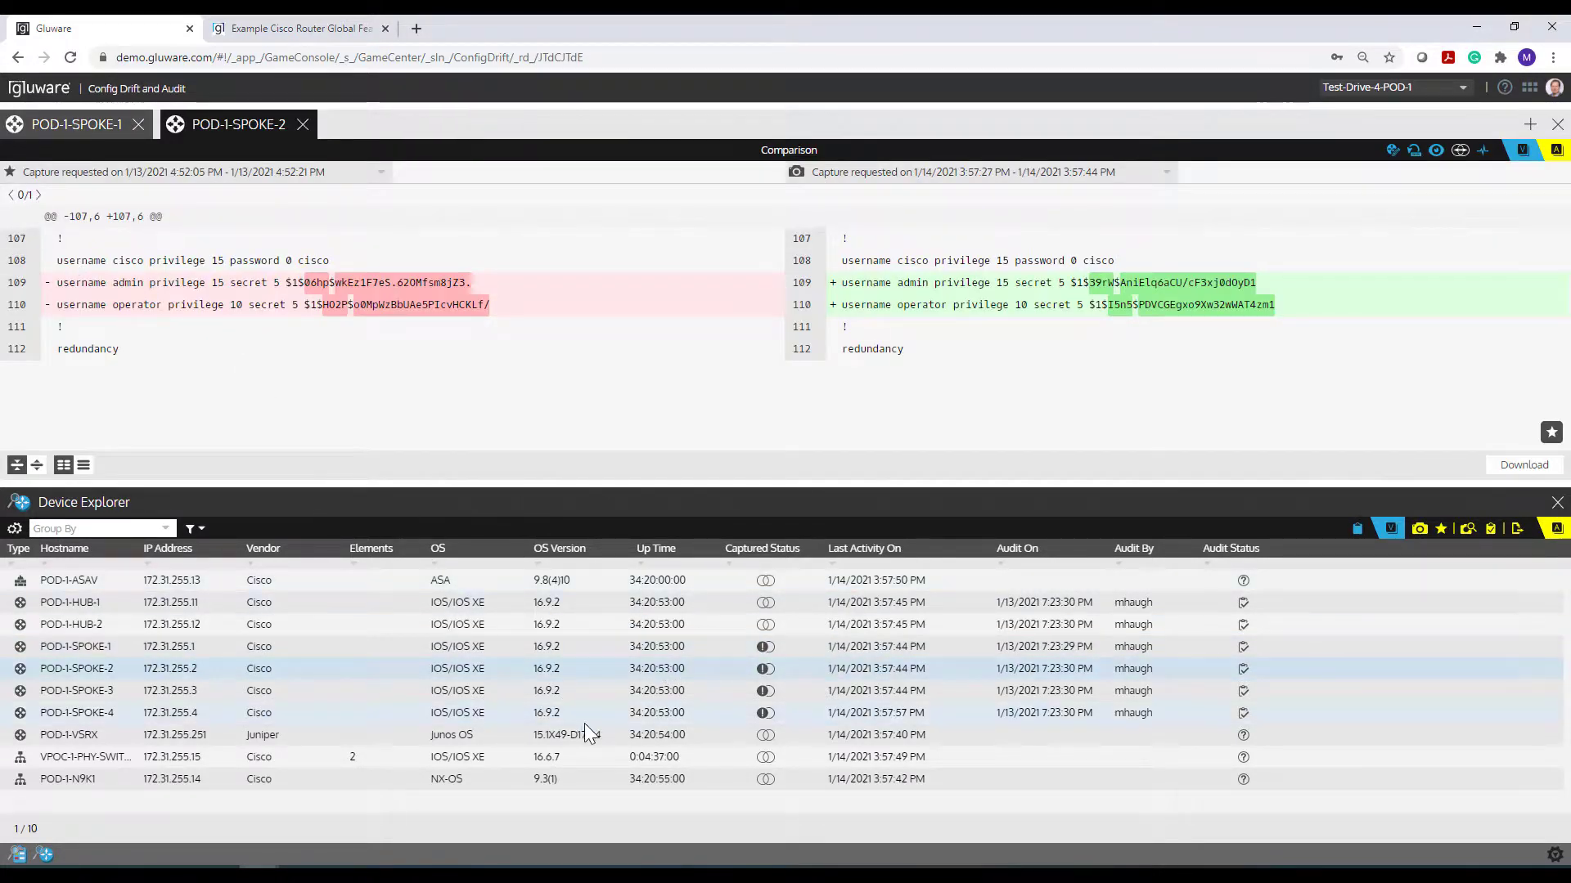
pyautogui.doubleClick(550, 708)
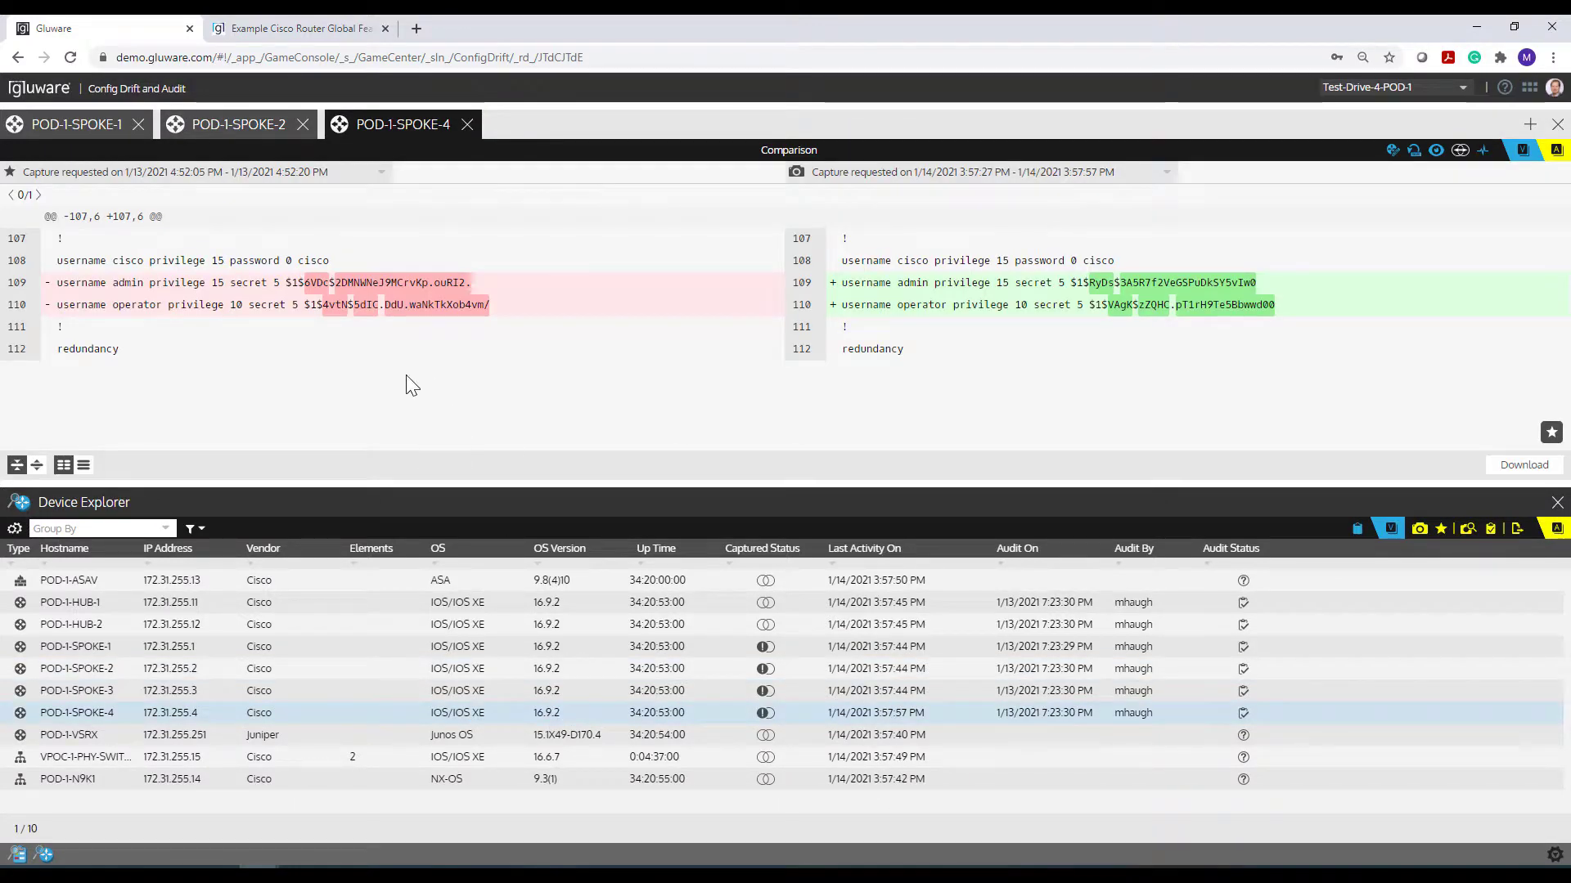
# - Set the latest captured configuration as the default for POD-1-SPOKE-1 through POD-1-SPOKE-4
pyautogui.click(780, 646)
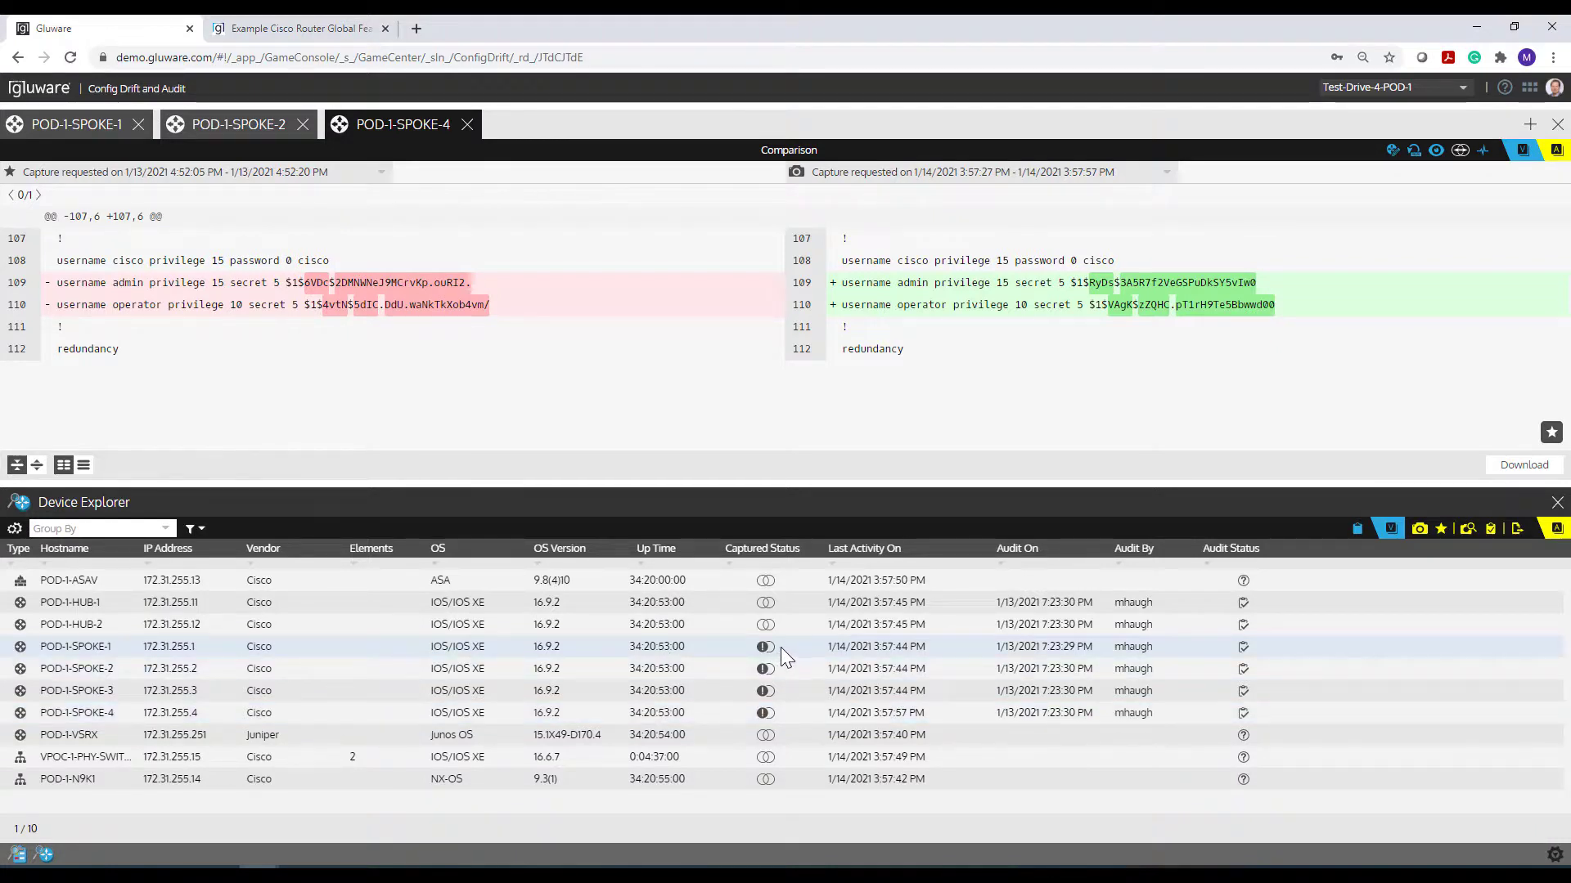
pyautogui.moveTo(780, 646); pyautogui.dragTo(780, 712)
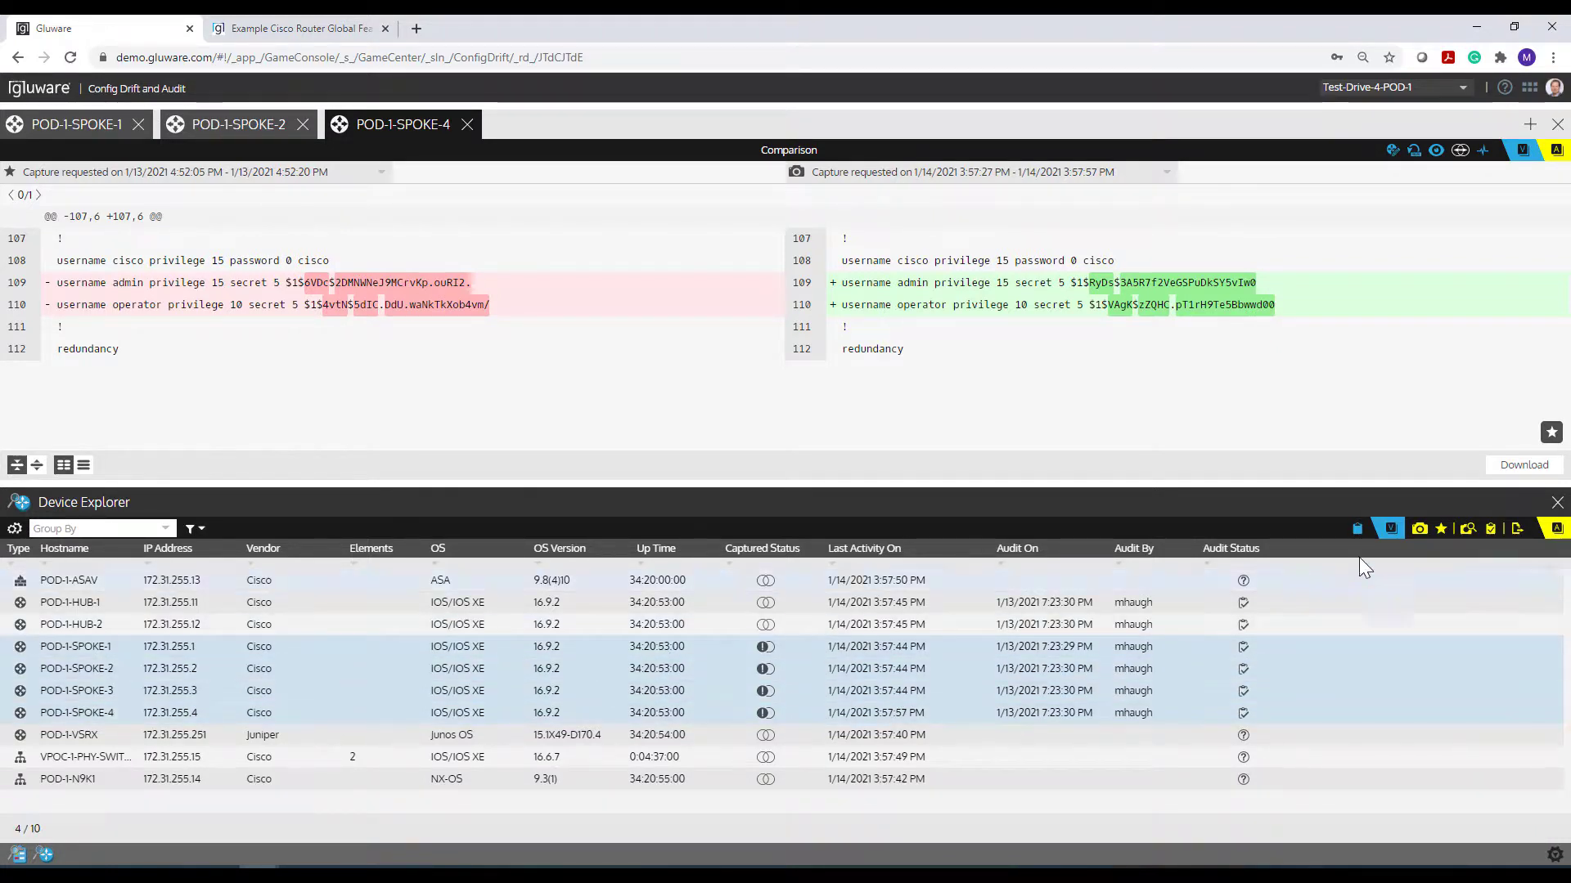
pyautogui.click(1443, 527)
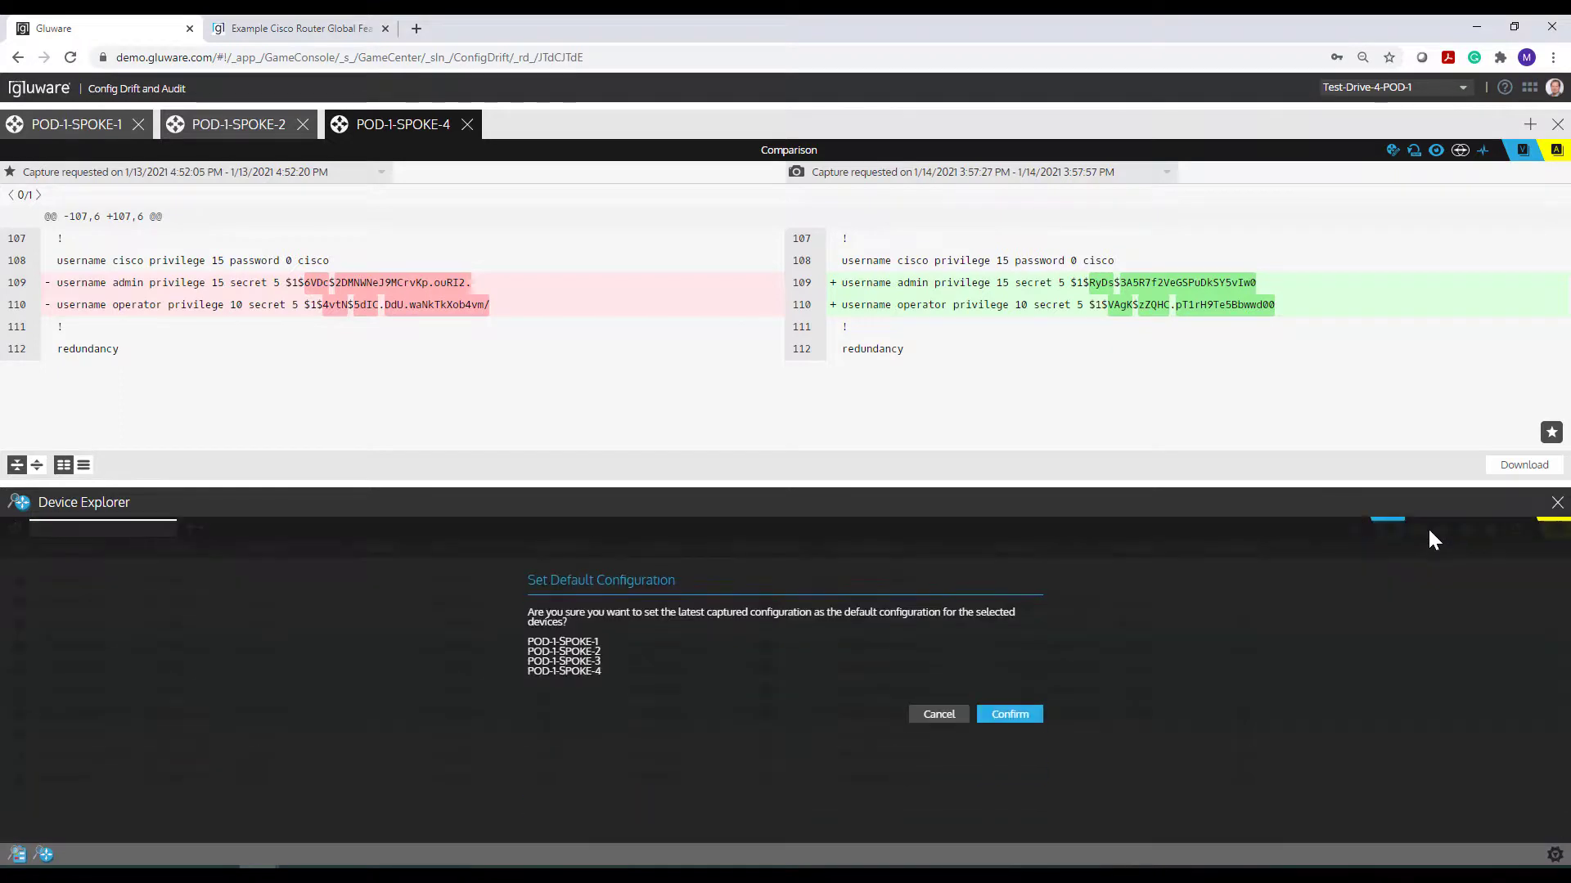
pyautogui.click(998, 709)
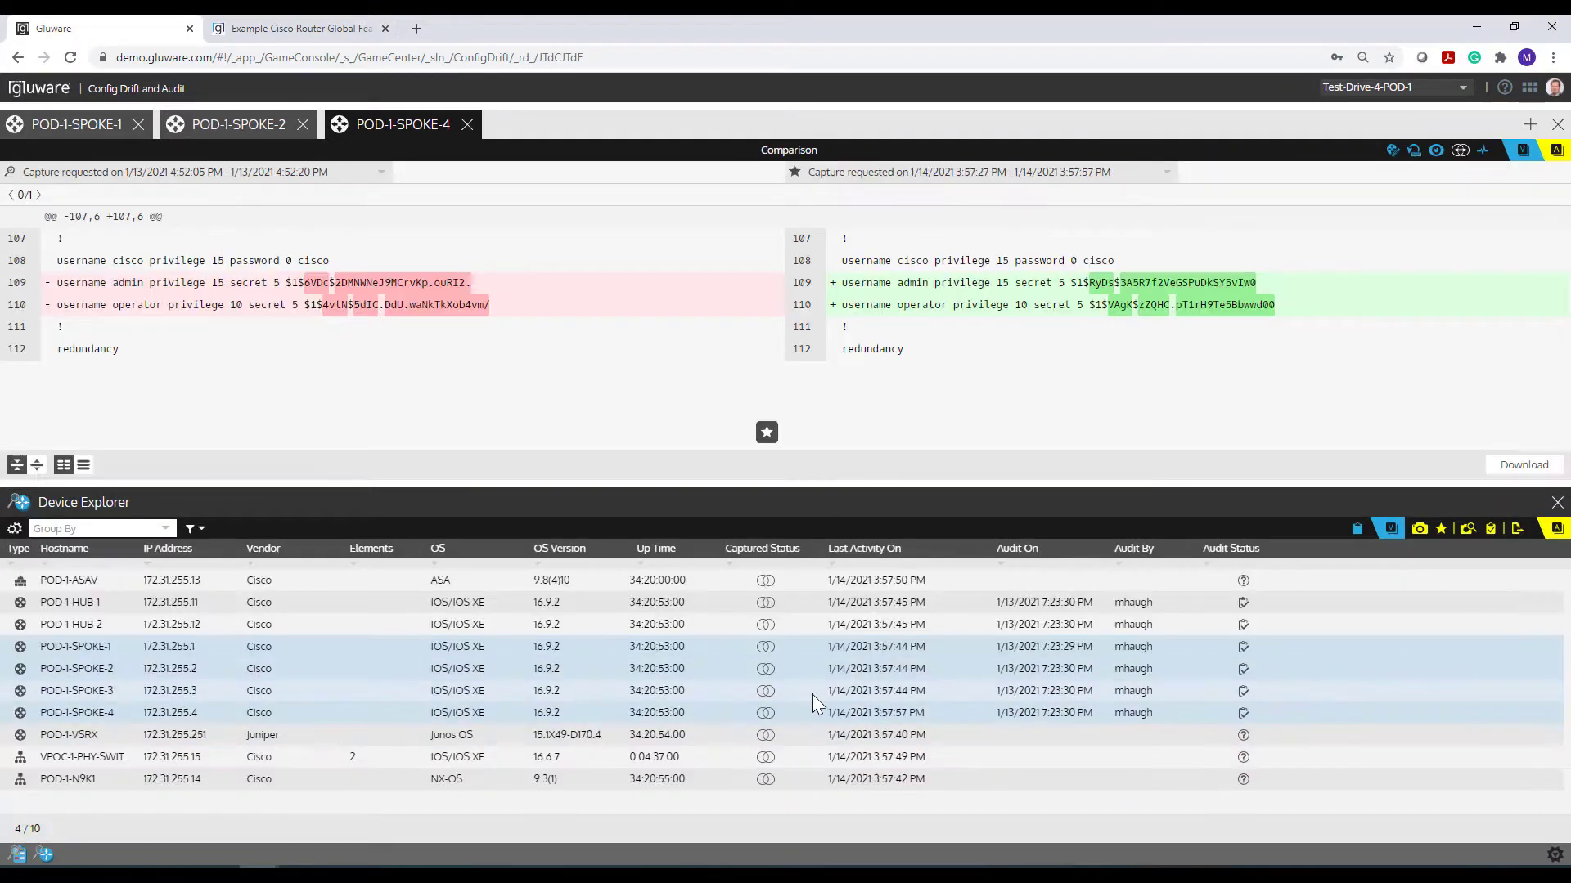